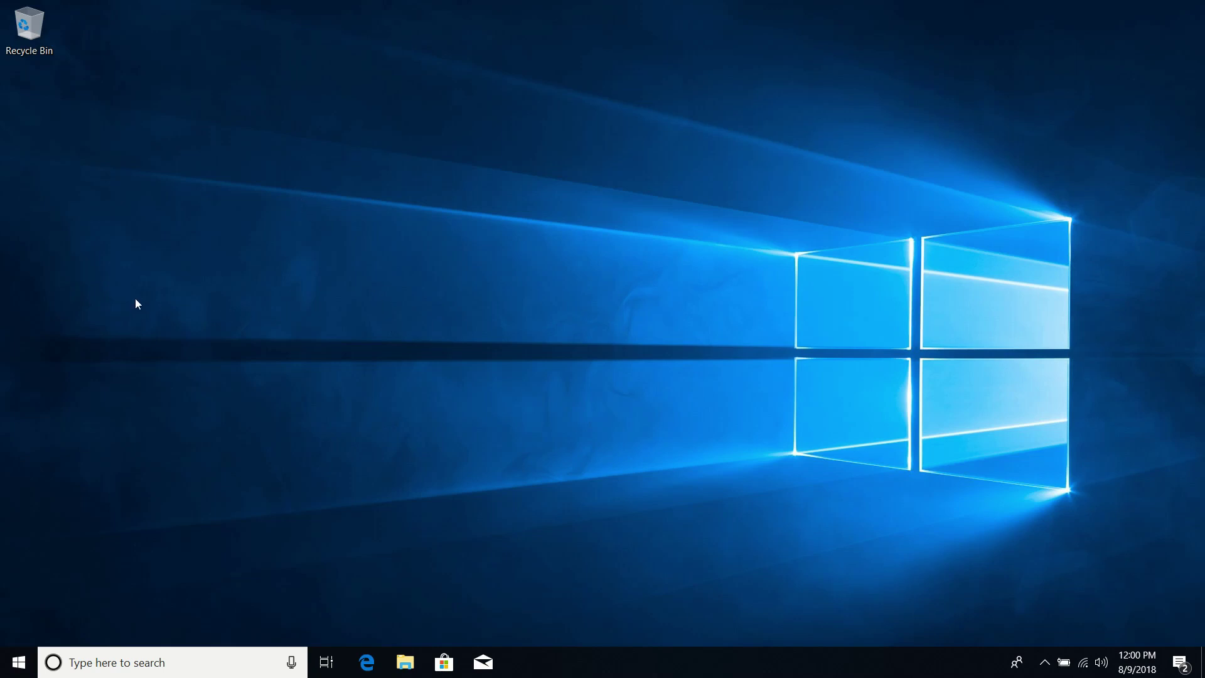
Enable the Computer and User's Files desktop icons in the Themes section of the personalization settings and close the settings.
{"action": "right_click", "coordinate": [323, 219]}
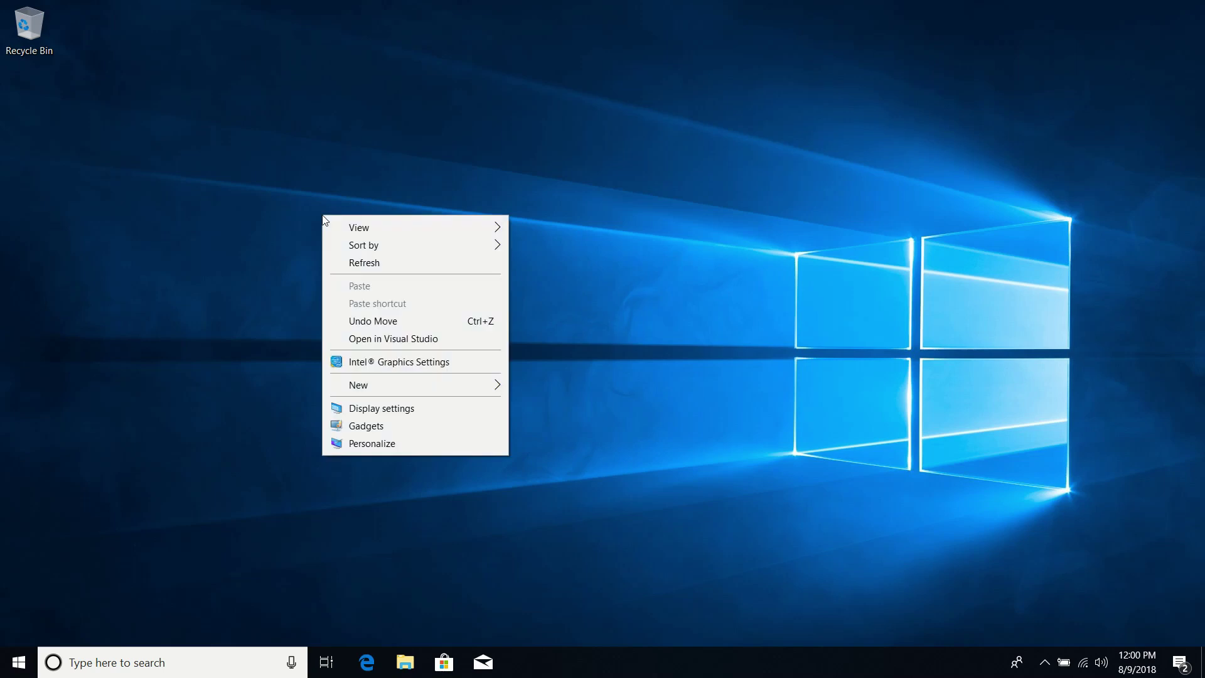
{"action": "left_click", "coordinate": [390, 447]}
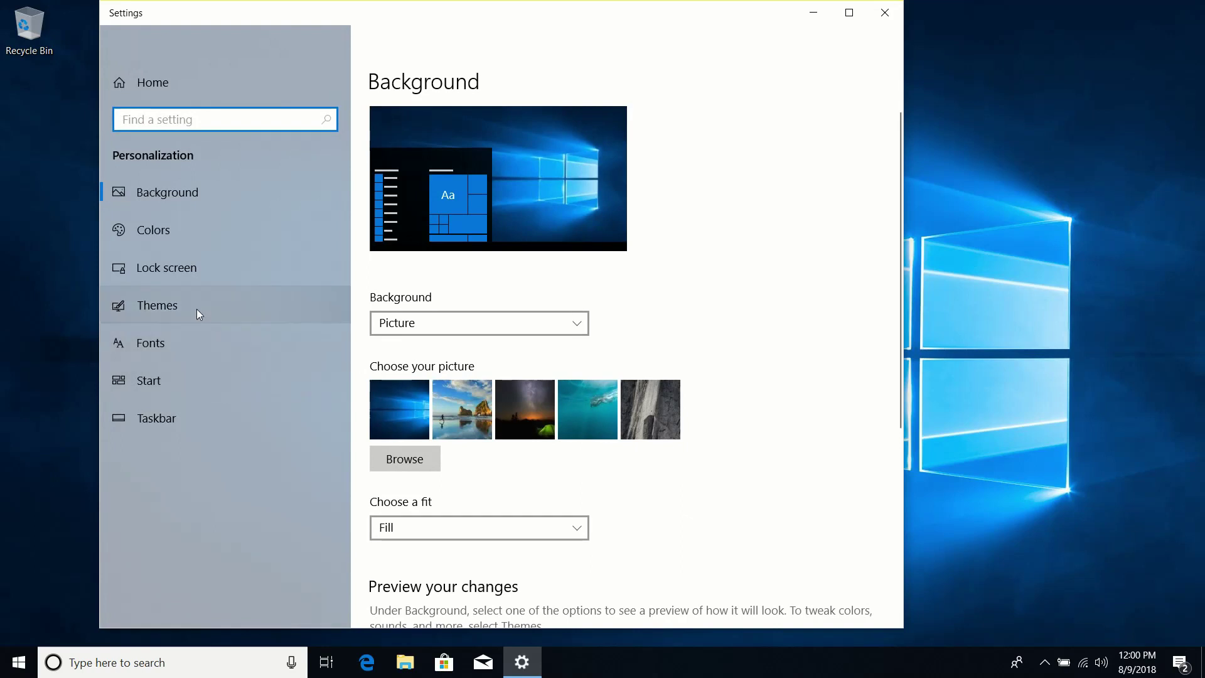
{"action": "left_click", "coordinate": [140, 310]}
{"action": "scroll", "coordinate": [583, 322], "scroll_direction": "down", "scroll_amount": 8}
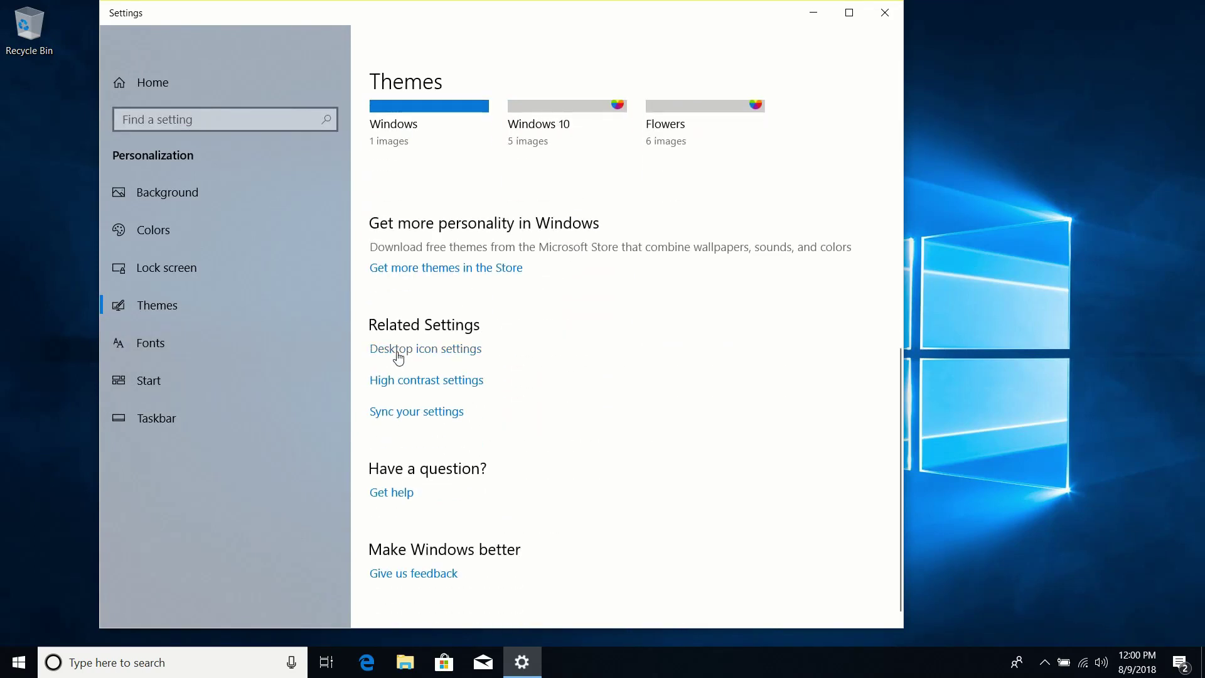
{"action": "left_click", "coordinate": [398, 355]}
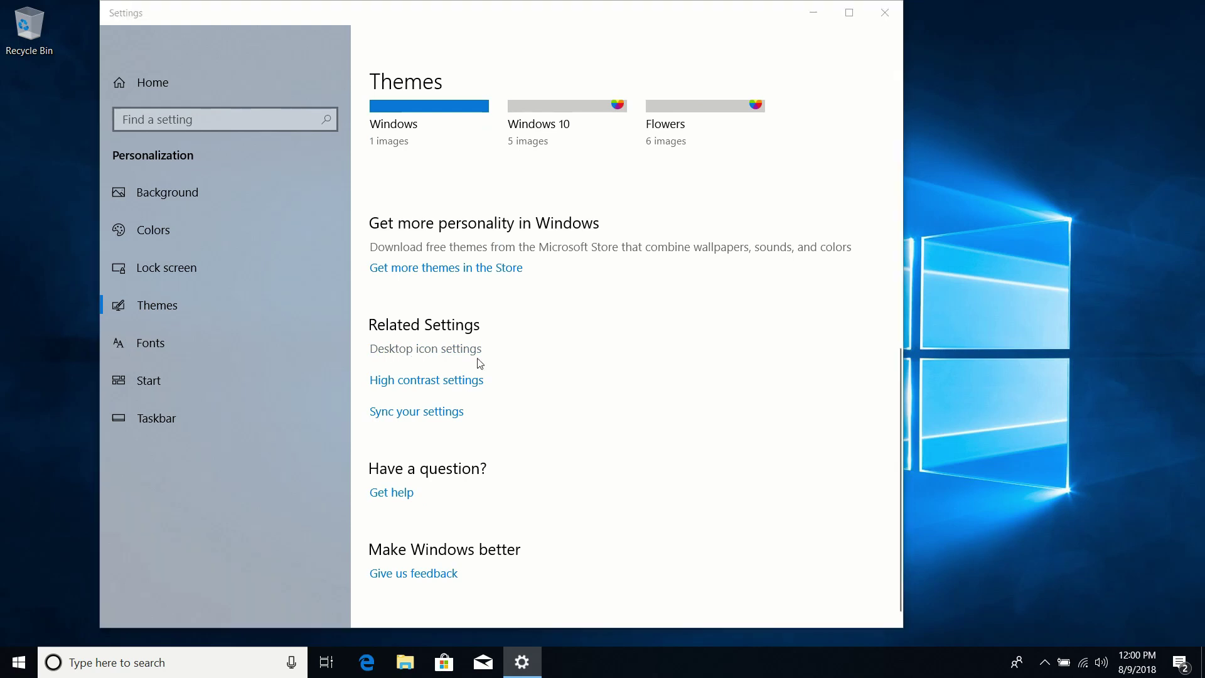
{"action": "left_click", "coordinate": [115, 141]}
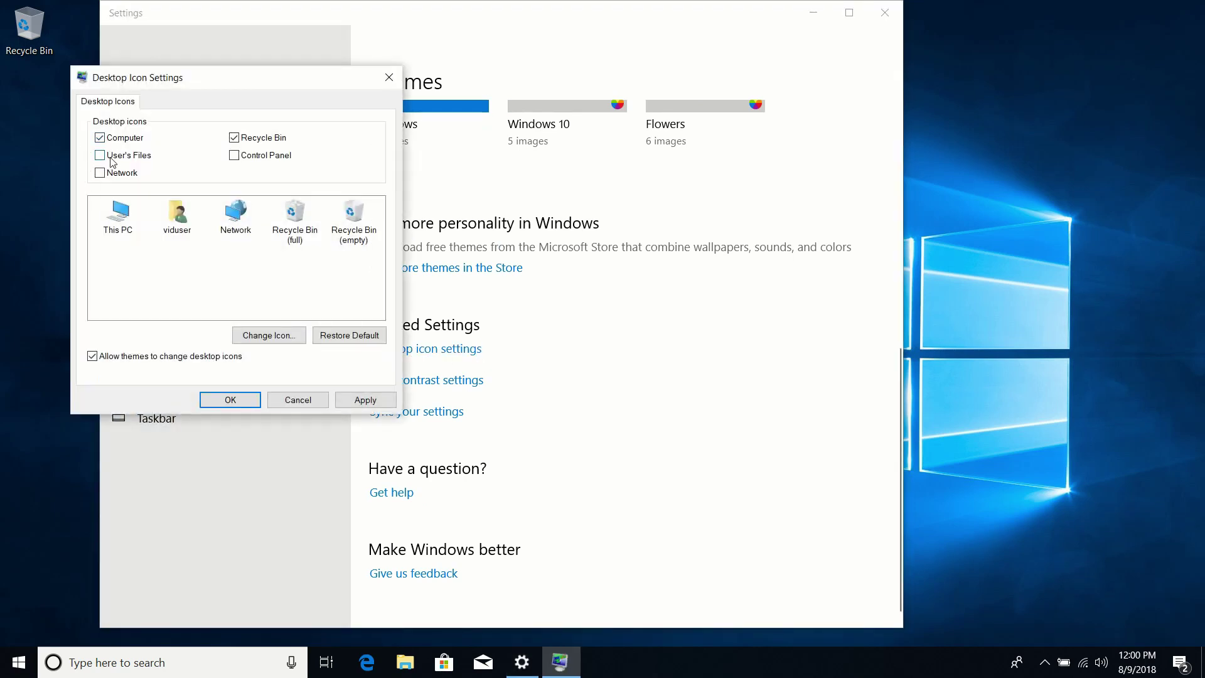
{"action": "left_click", "coordinate": [231, 400]}
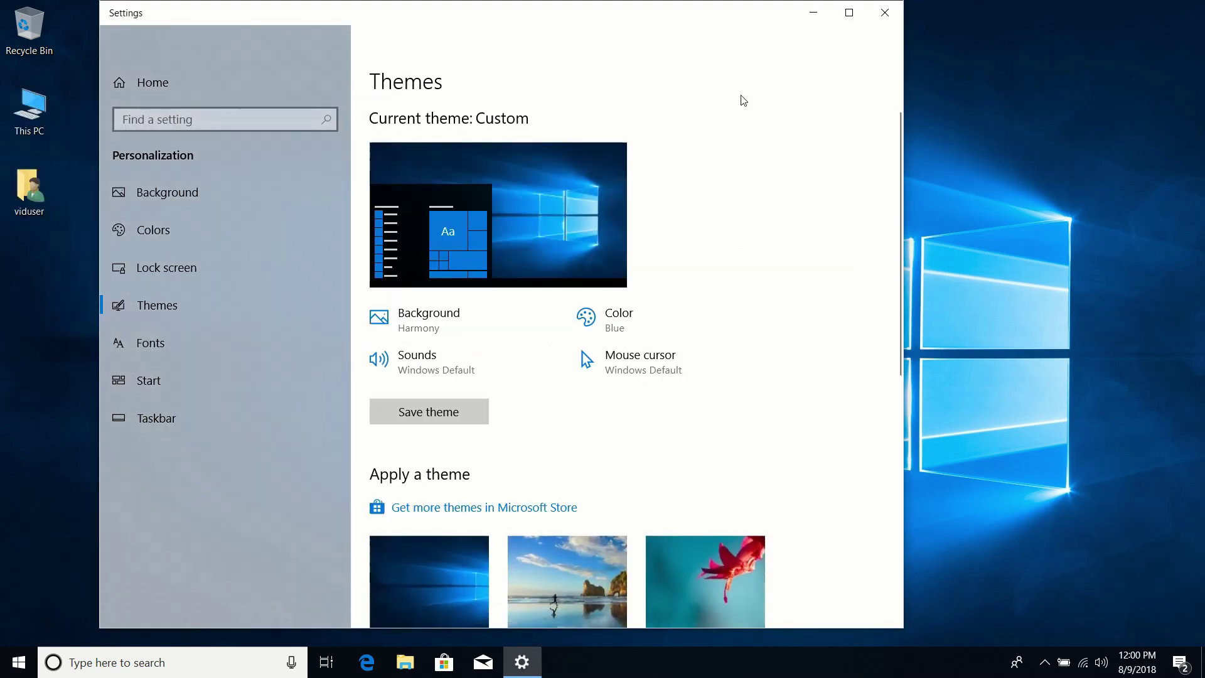
{"action": "left_click", "coordinate": [883, 15]}
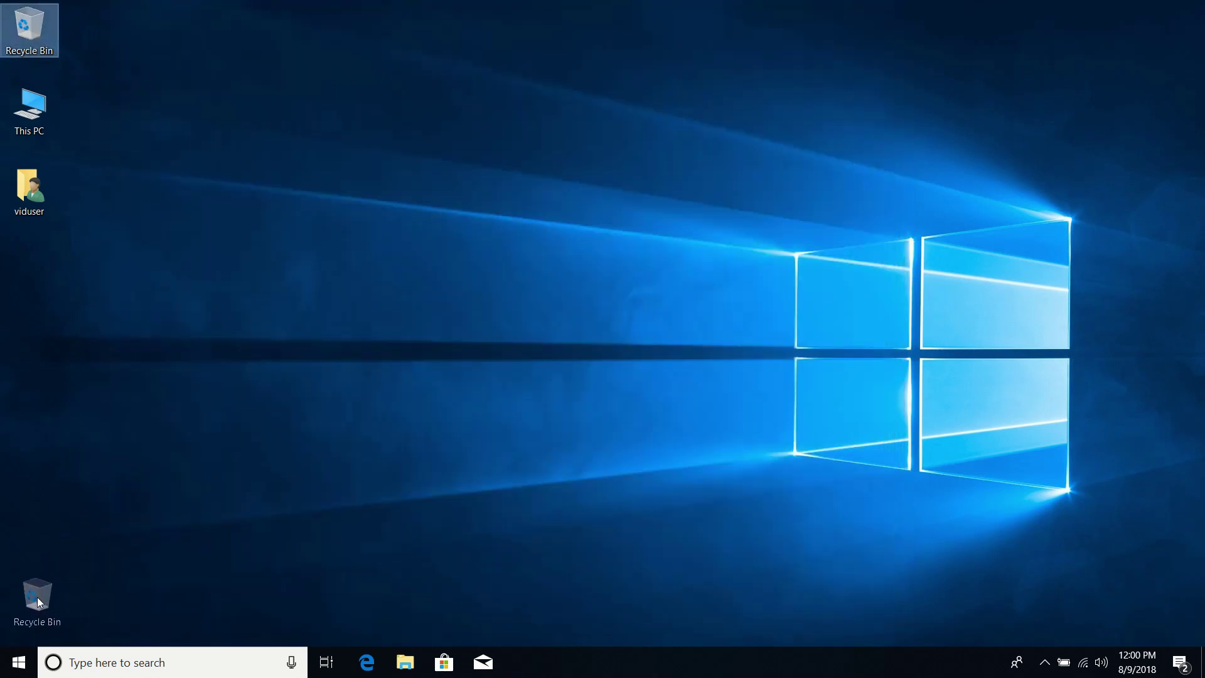
Move the Recycle Bin to the desktop's lower-left corner and shift the This PC and user folder icons up to the upper-left corner.
{"action": "left_click_drag", "start_coordinate": [37, 597], "coordinate": [37, 599]}
{"action": "left_click_drag", "start_coordinate": [150, 58], "coordinate": [20, 280]}
{"action": "left_click_drag", "start_coordinate": [30, 125], "coordinate": [27, 45]}
{"action": "left_click", "coordinate": [331, 239]}
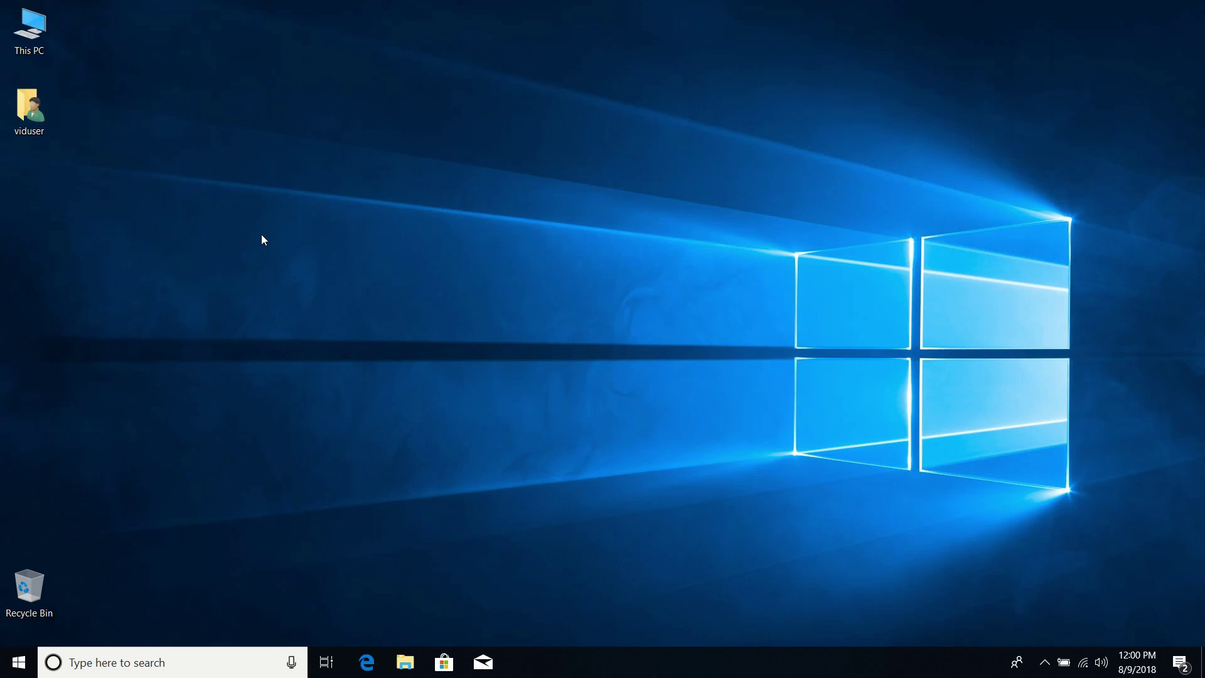
Open the user's personal folder from the desktop and view its Documents and Downloads folders, returning to the personal folder after each.
{"action": "double_click", "coordinate": [36, 115]}
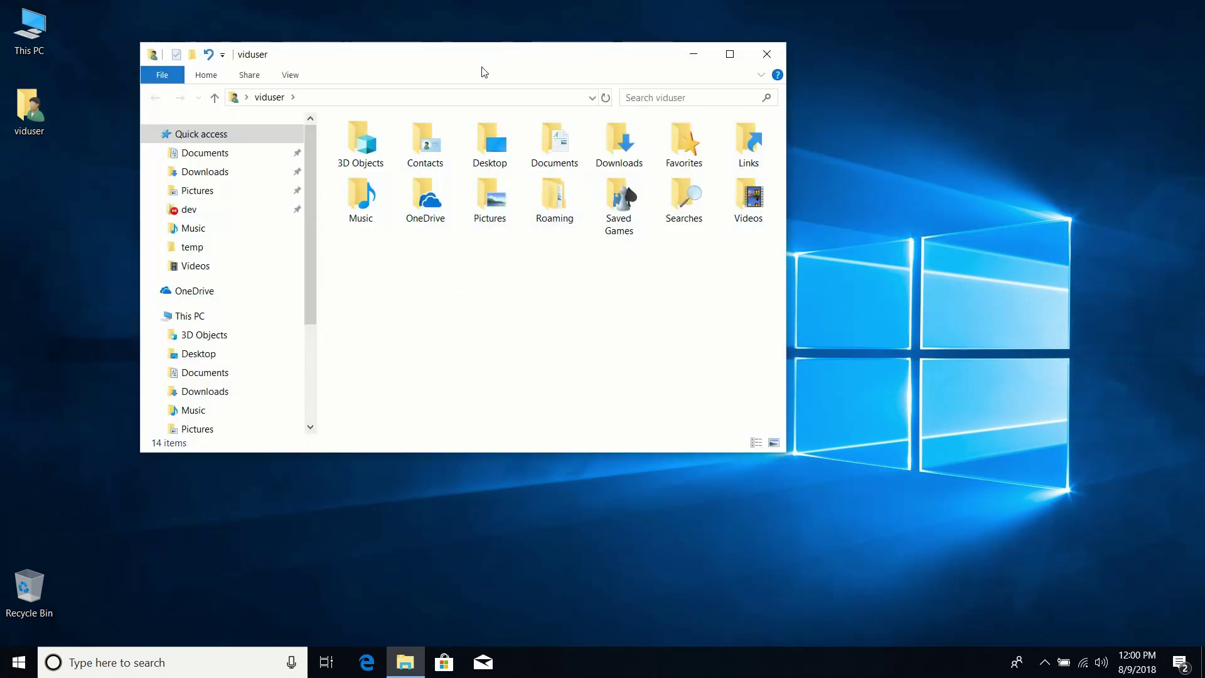
{"action": "left_click_drag", "start_coordinate": [487, 61], "coordinate": [473, 106]}
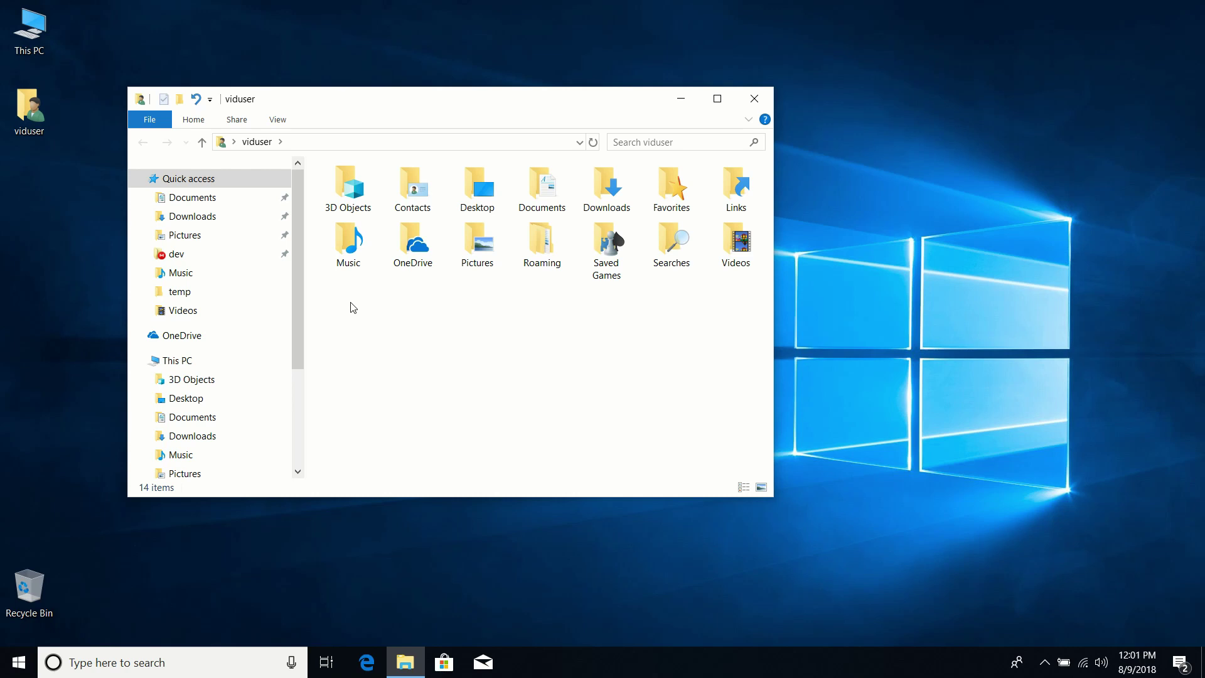
{"action": "double_click", "coordinate": [552, 209]}
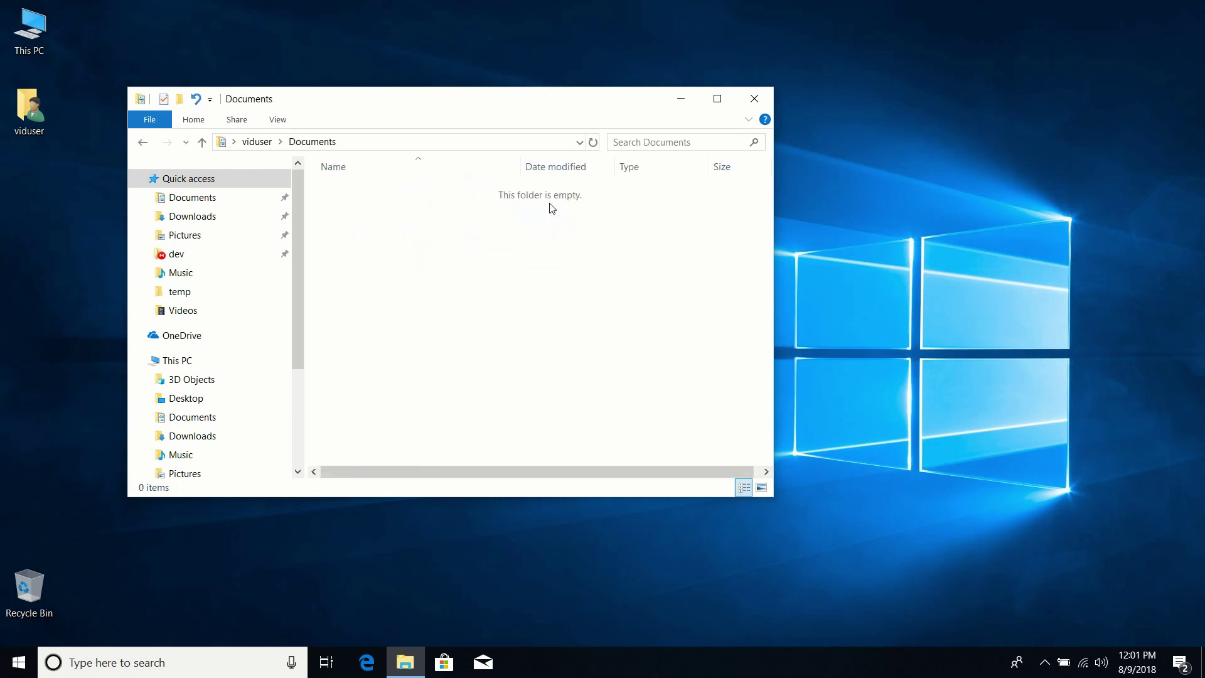
{"action": "left_click", "coordinate": [143, 143]}
{"action": "left_click", "coordinate": [593, 342]}
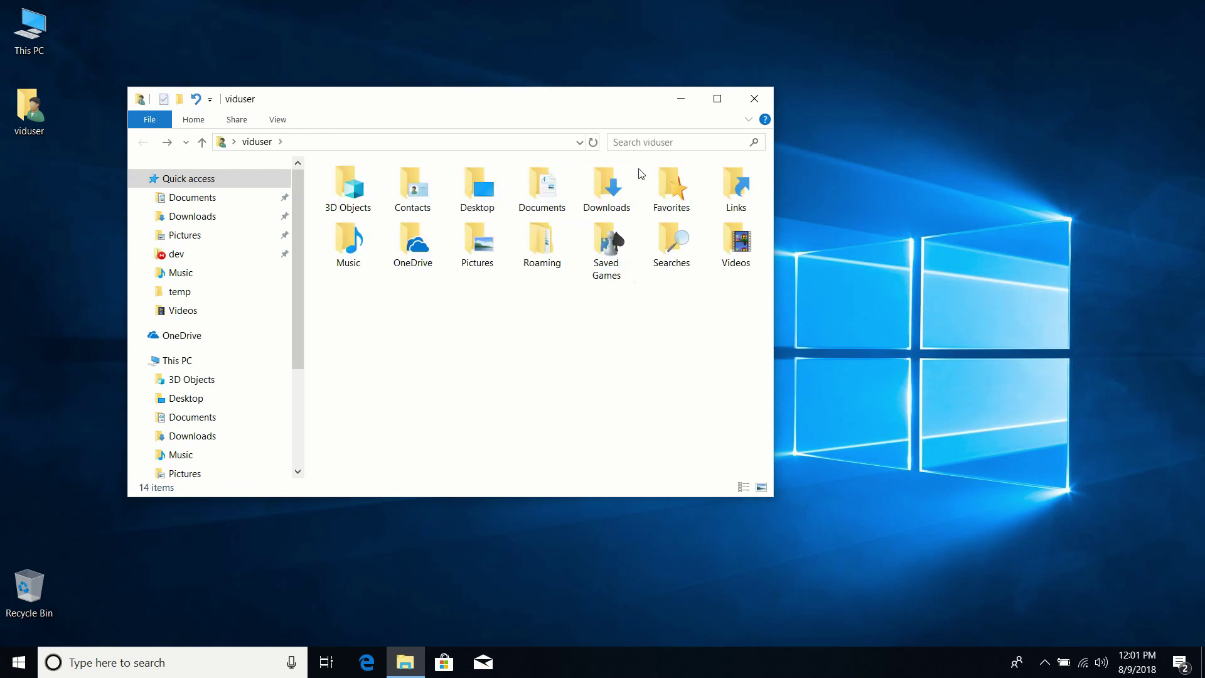
{"action": "double_click", "coordinate": [607, 193]}
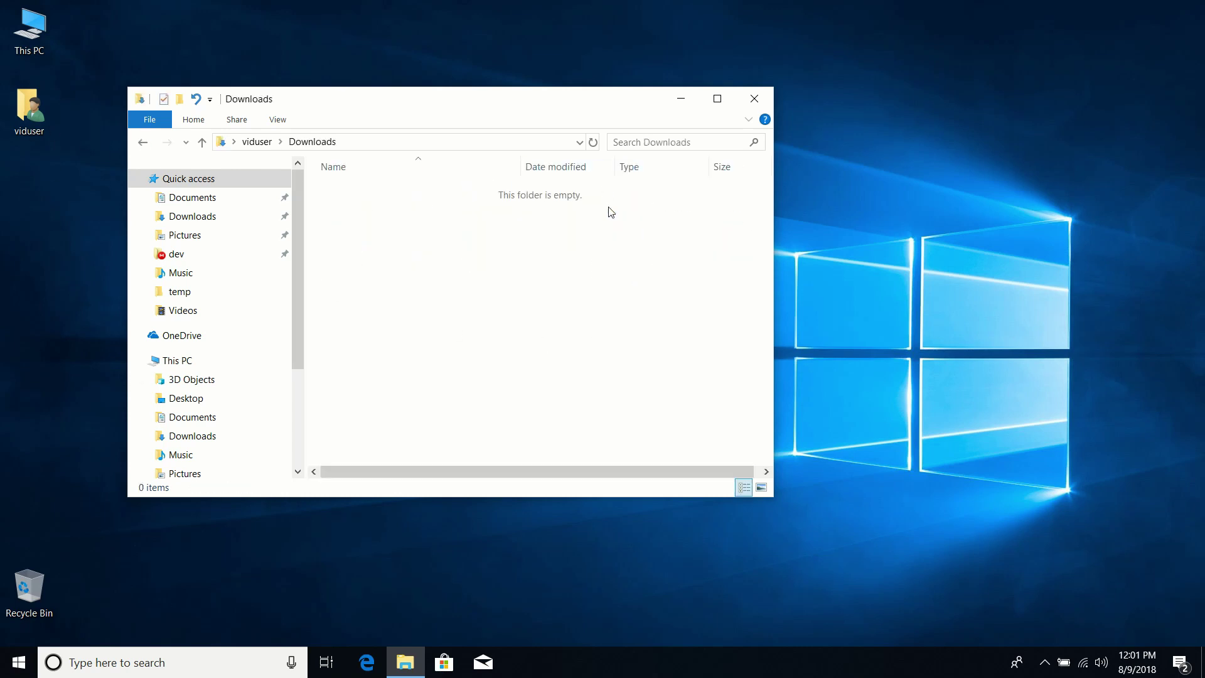
{"action": "left_click", "coordinate": [142, 143]}
{"action": "left_click", "coordinate": [537, 386]}
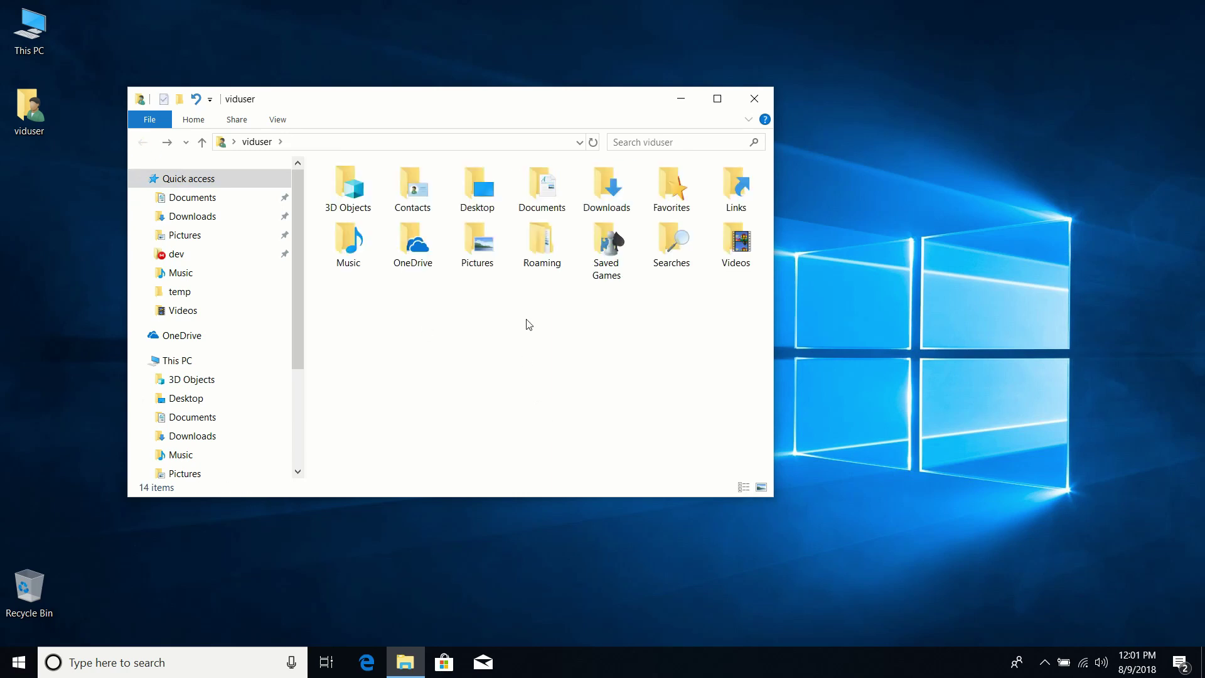
View the Favorites folder inside the user's personal folder, go back and open the Documents folder again.
{"action": "mouse_move", "coordinate": [669, 201]}
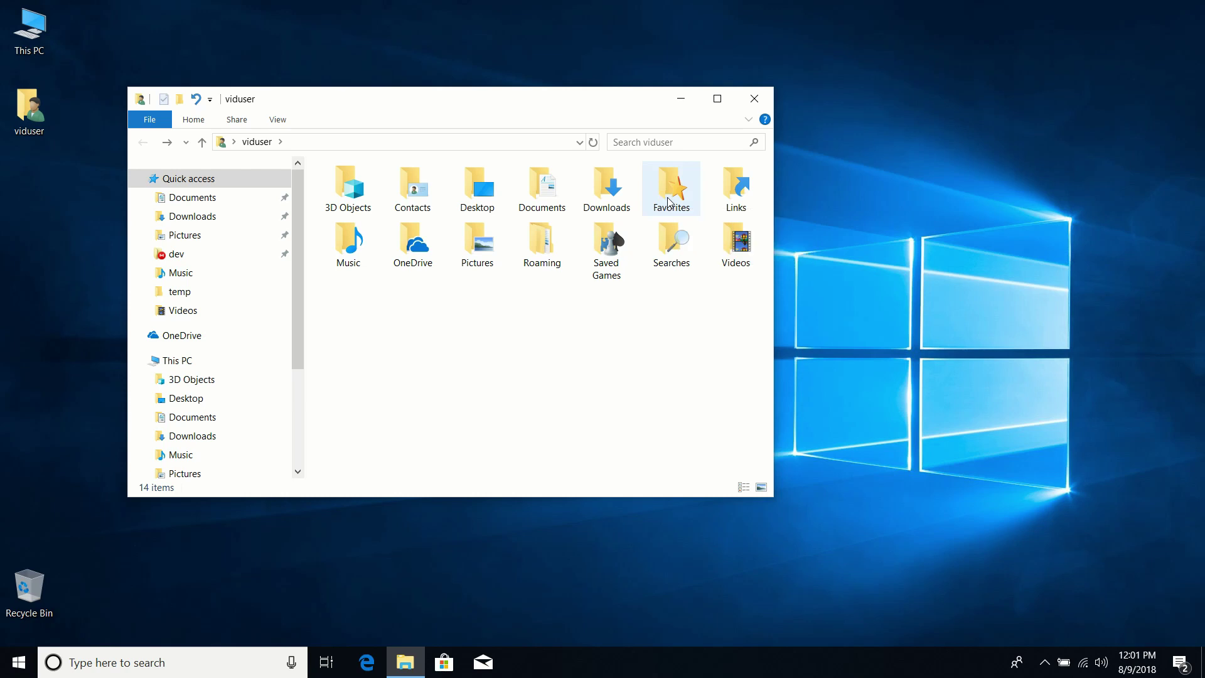
{"action": "double_click", "coordinate": [669, 201]}
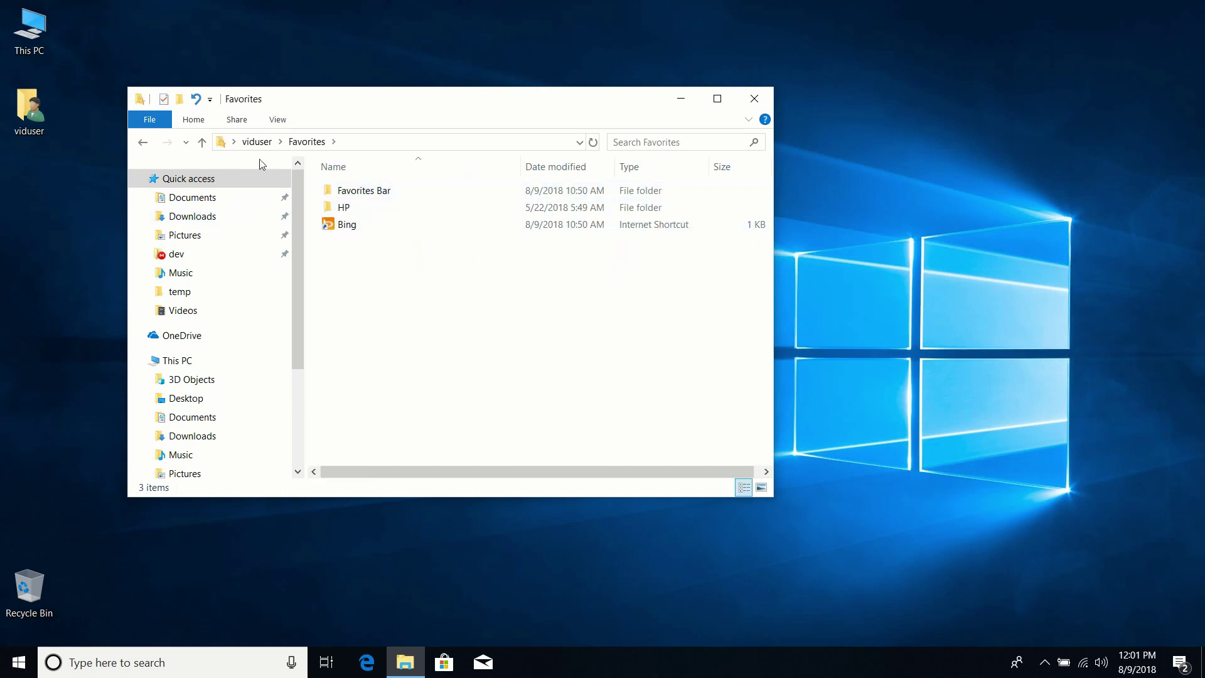
{"action": "left_click", "coordinate": [143, 141]}
{"action": "left_click", "coordinate": [492, 389]}
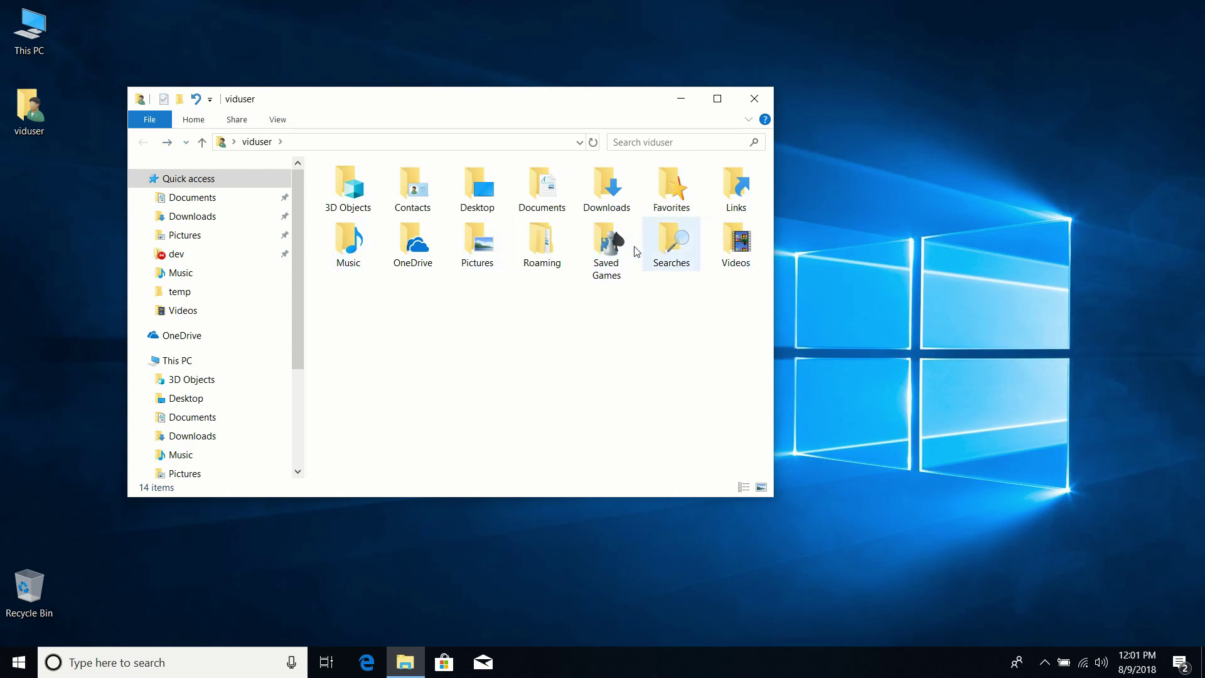
{"action": "double_click", "coordinate": [532, 187]}
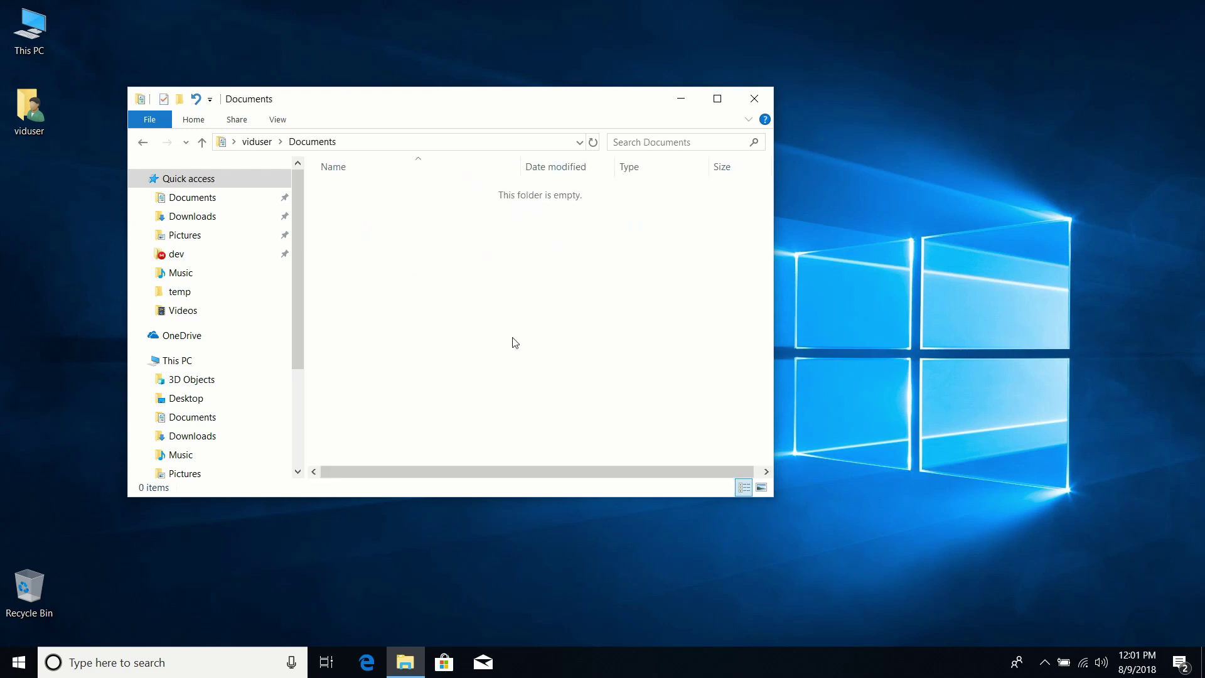
{"action": "left_click_drag", "start_coordinate": [388, 105], "coordinate": [512, 48]}
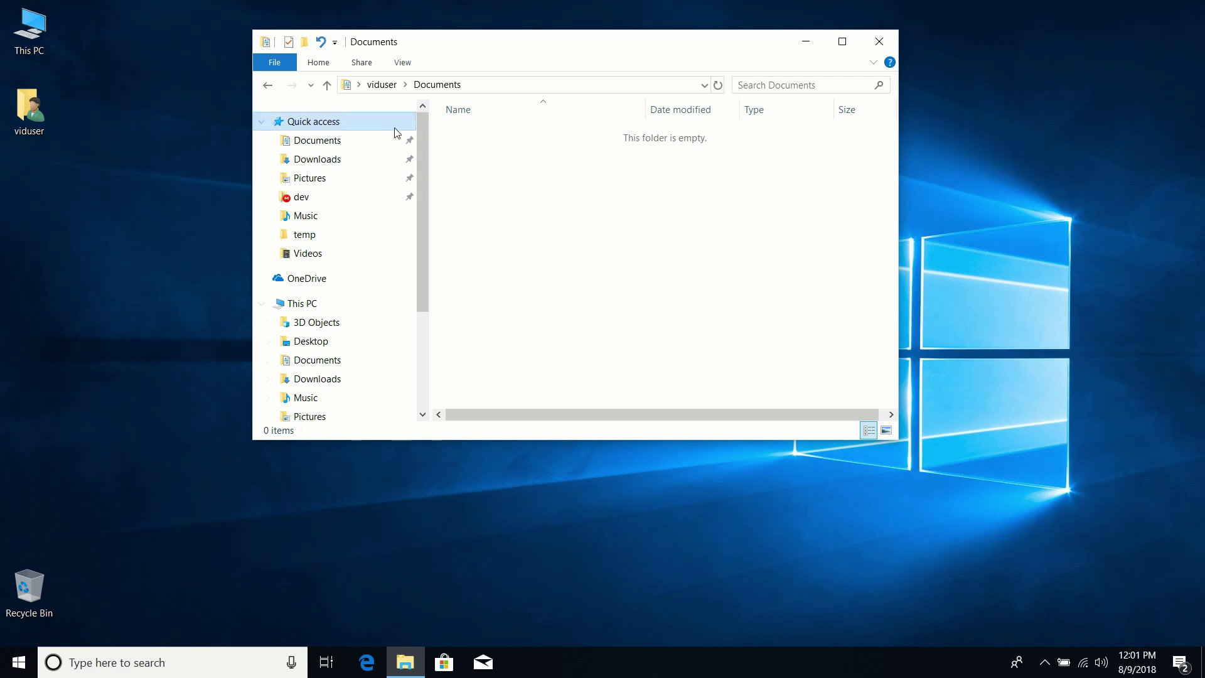
{"action": "left_click_drag", "start_coordinate": [515, 49], "coordinate": [463, 94]}
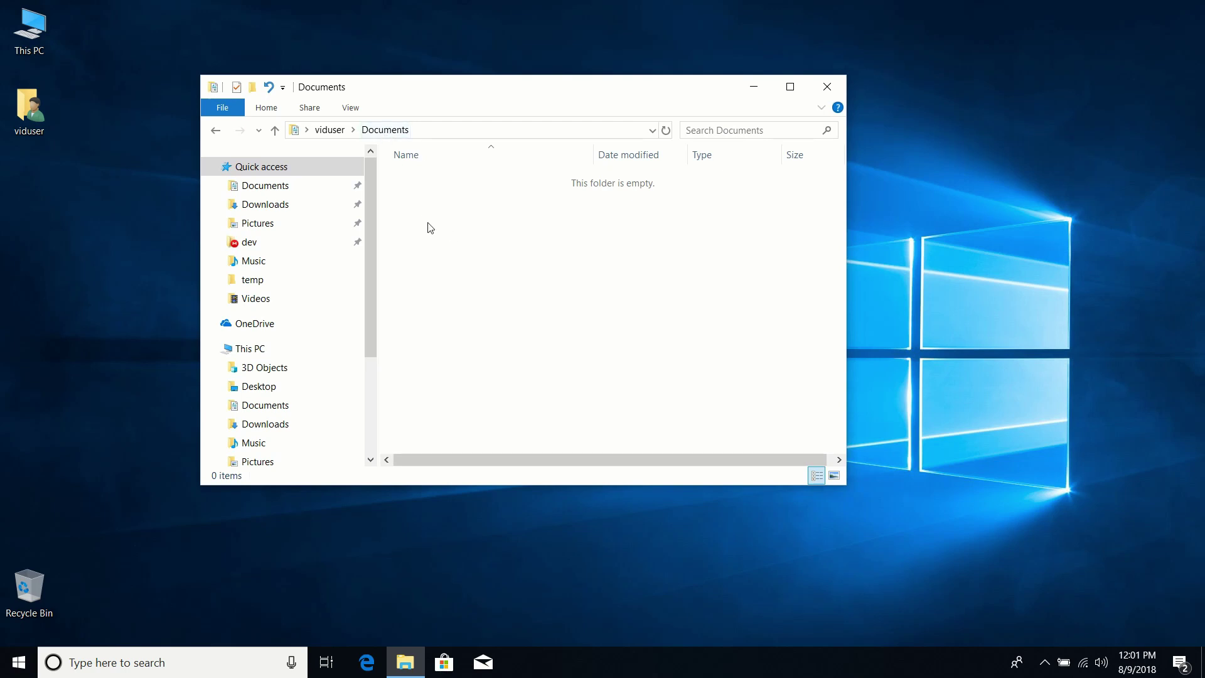
Return from Documents to the user's personal folder and close its window.
{"action": "left_click", "coordinate": [215, 130]}
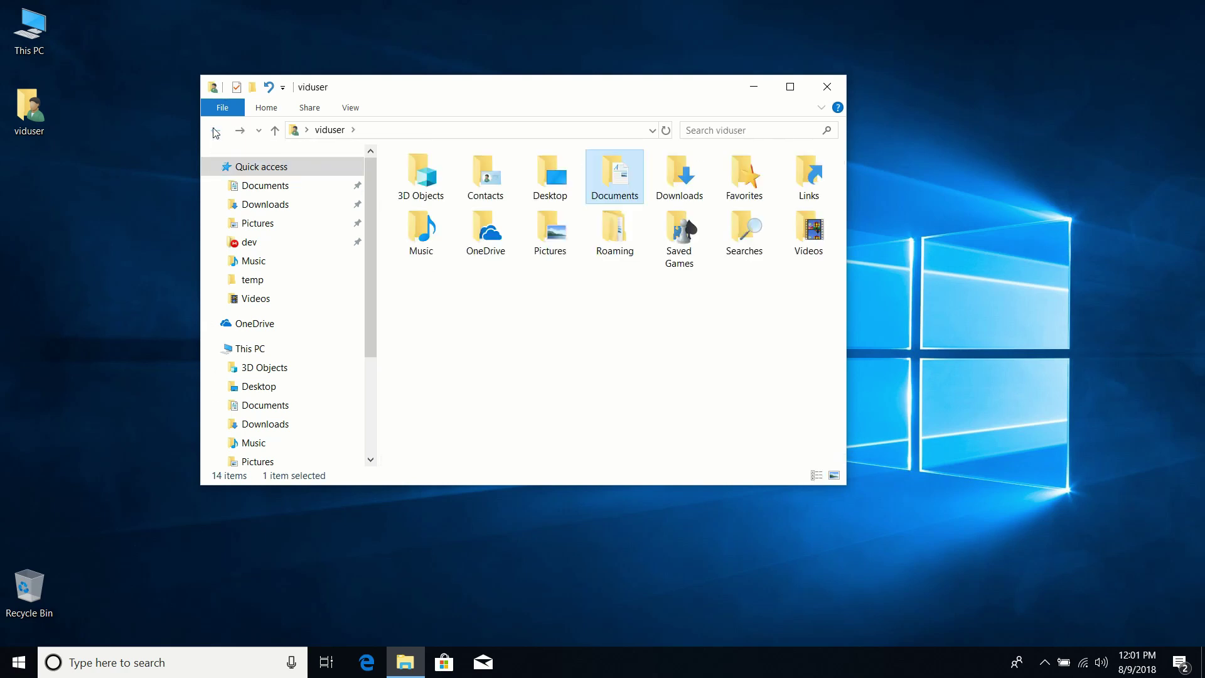
{"action": "mouse_move", "coordinate": [510, 94]}
{"action": "left_mouse_down"}
{"action": "mouse_move", "coordinate": [388, 112]}
{"action": "mouse_move", "coordinate": [529, 89]}
{"action": "left_mouse_up"}
{"action": "left_click", "coordinate": [420, 377]}
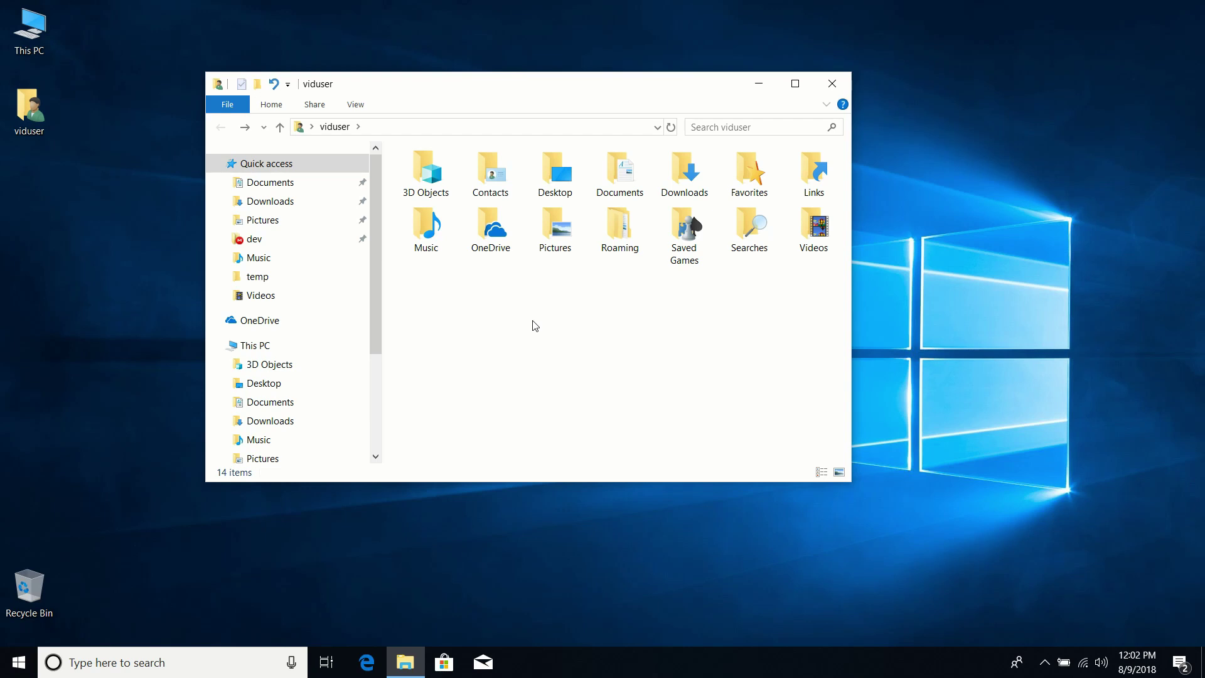
{"action": "left_click_drag", "start_coordinate": [465, 90], "coordinate": [467, 72]}
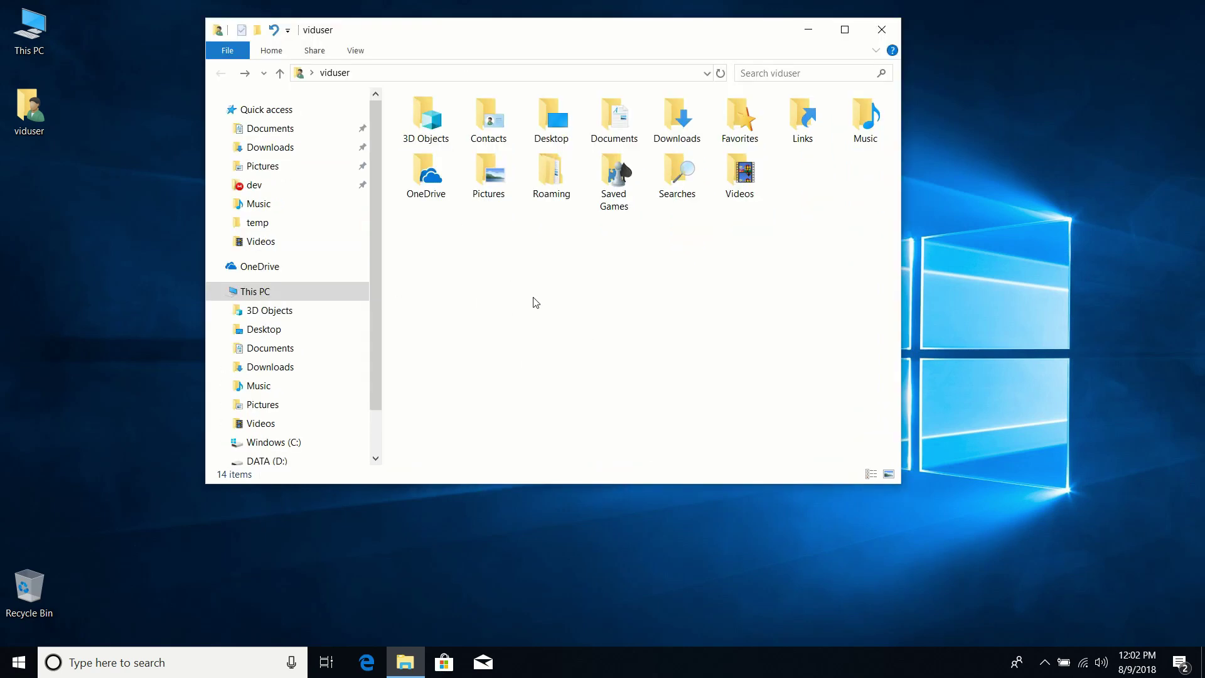
{"action": "left_click", "coordinate": [882, 30]}
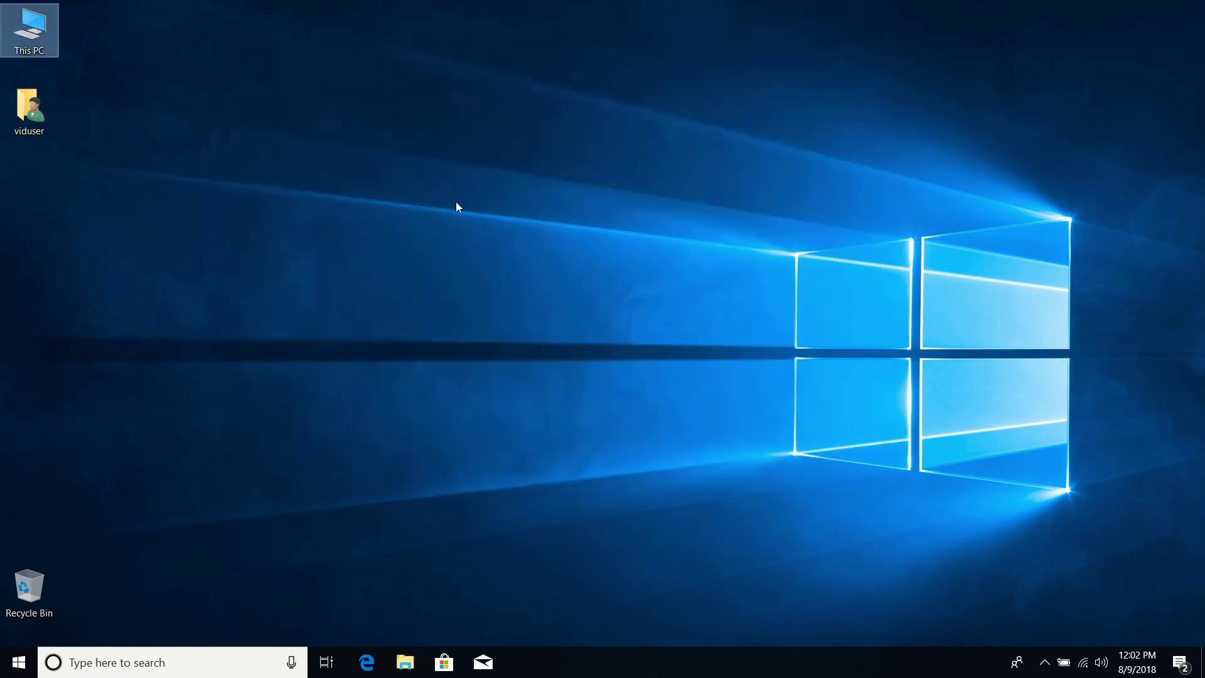
Open This PC from the desktop, view the contents of the PASSPORT (F:) drive and return to the drive overview.
{"action": "double_click", "coordinate": [30, 27]}
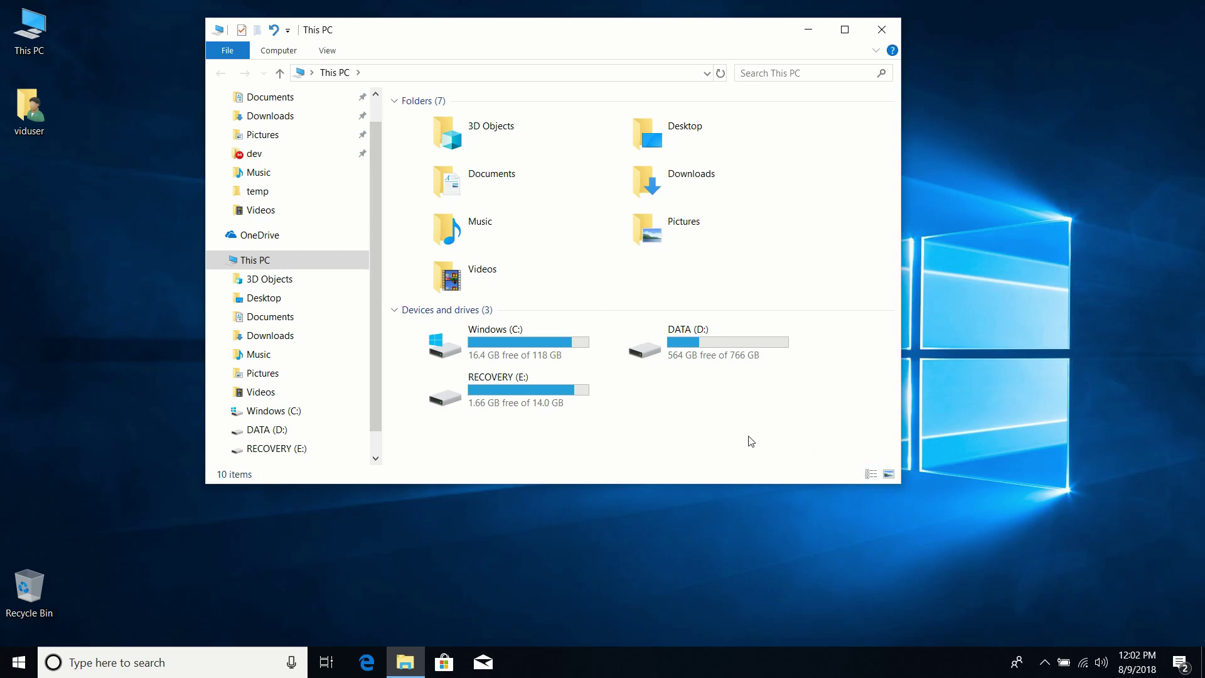
{"action": "left_click_drag", "start_coordinate": [536, 30], "coordinate": [590, 30]}
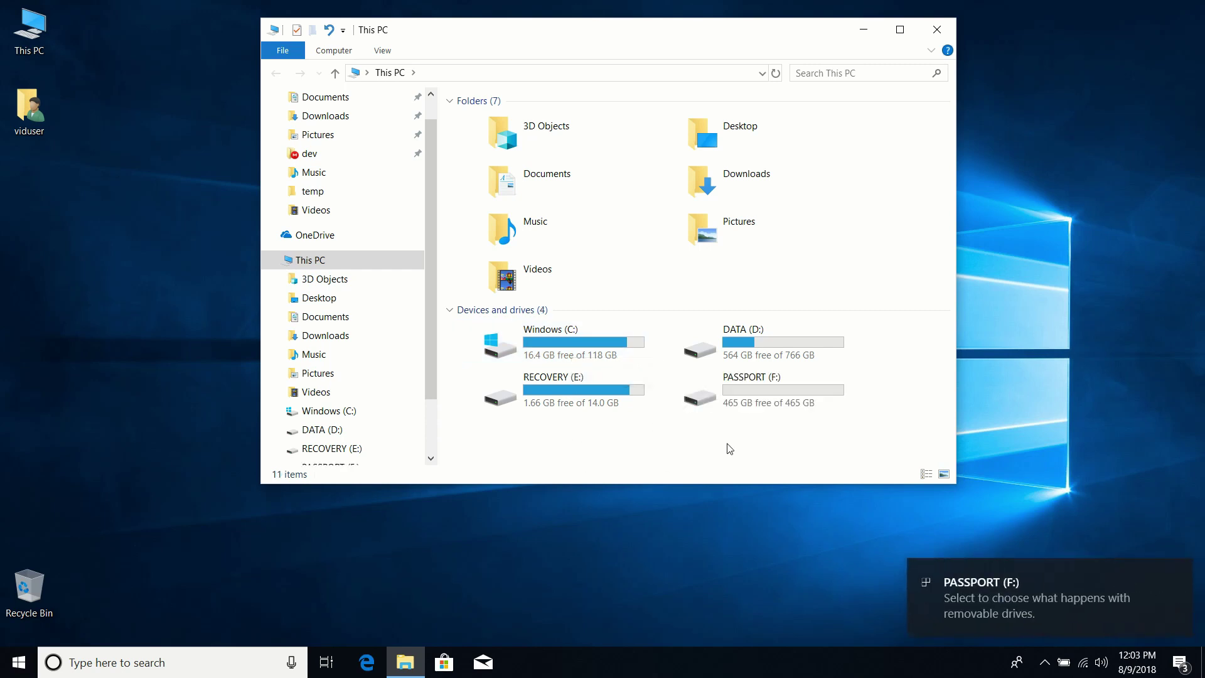
{"action": "double_click", "coordinate": [755, 390]}
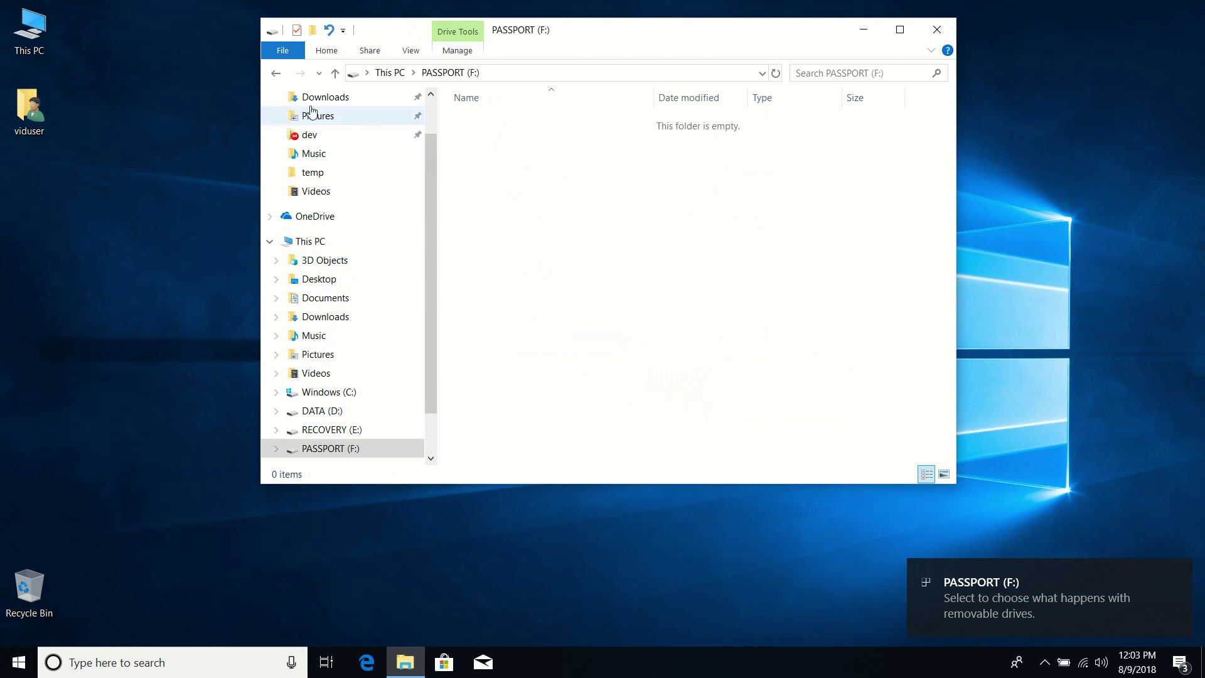
{"action": "left_click", "coordinate": [274, 74]}
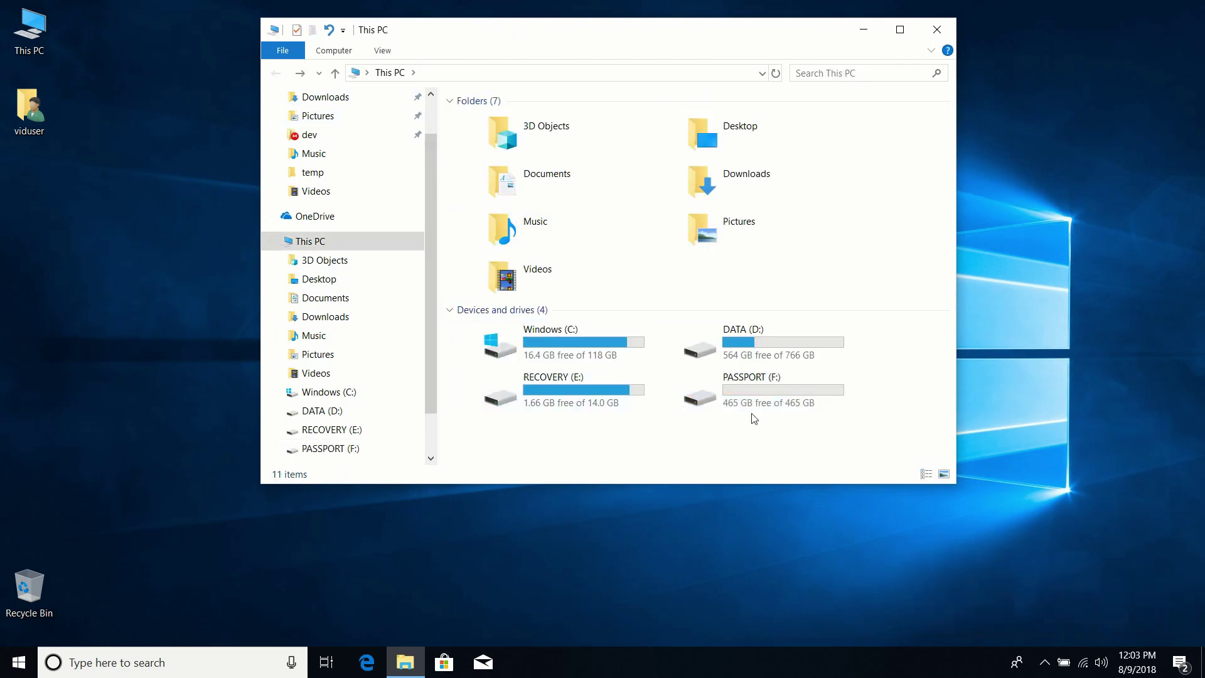
{"action": "left_click", "coordinate": [667, 437]}
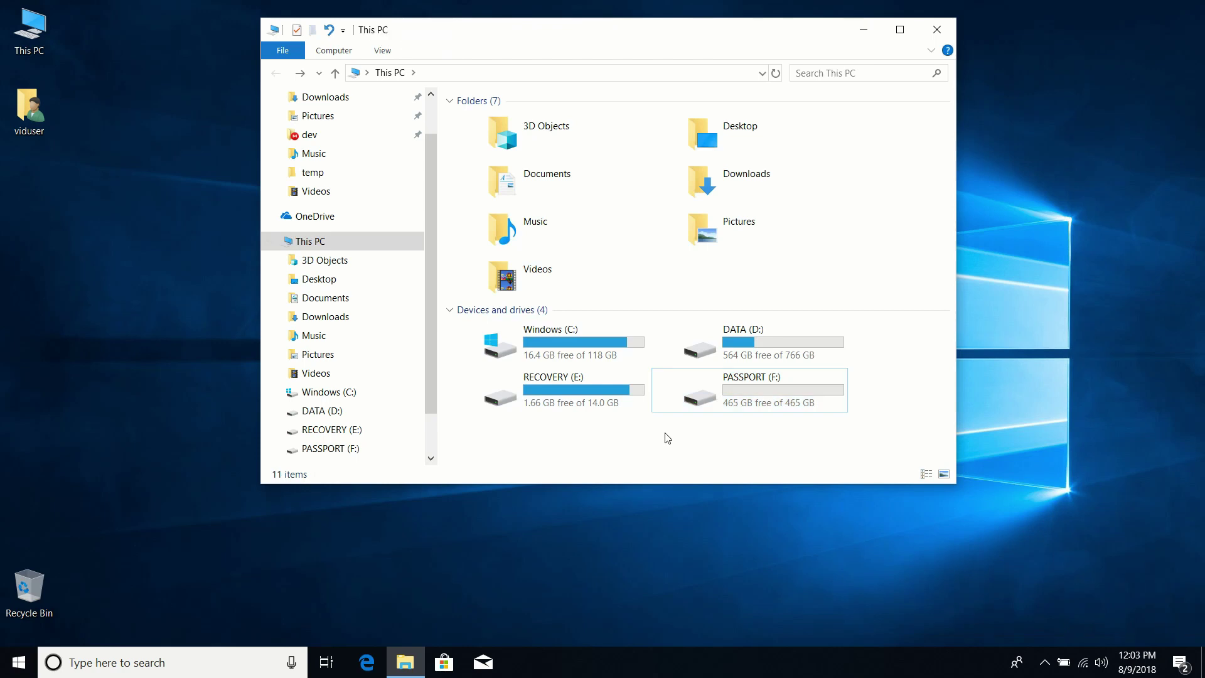
View the folders on the DATA (D:) drive and return to the This PC overview.
{"action": "left_click_drag", "start_coordinate": [517, 45], "coordinate": [408, 74]}
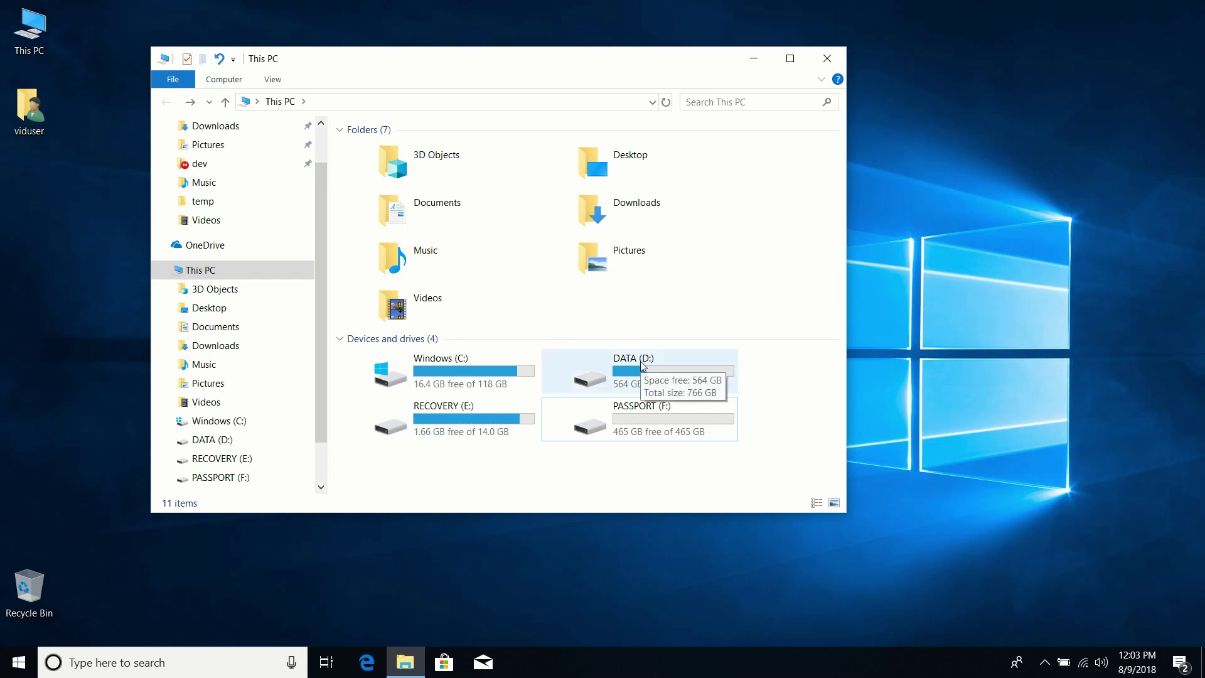
{"action": "double_click", "coordinate": [617, 365]}
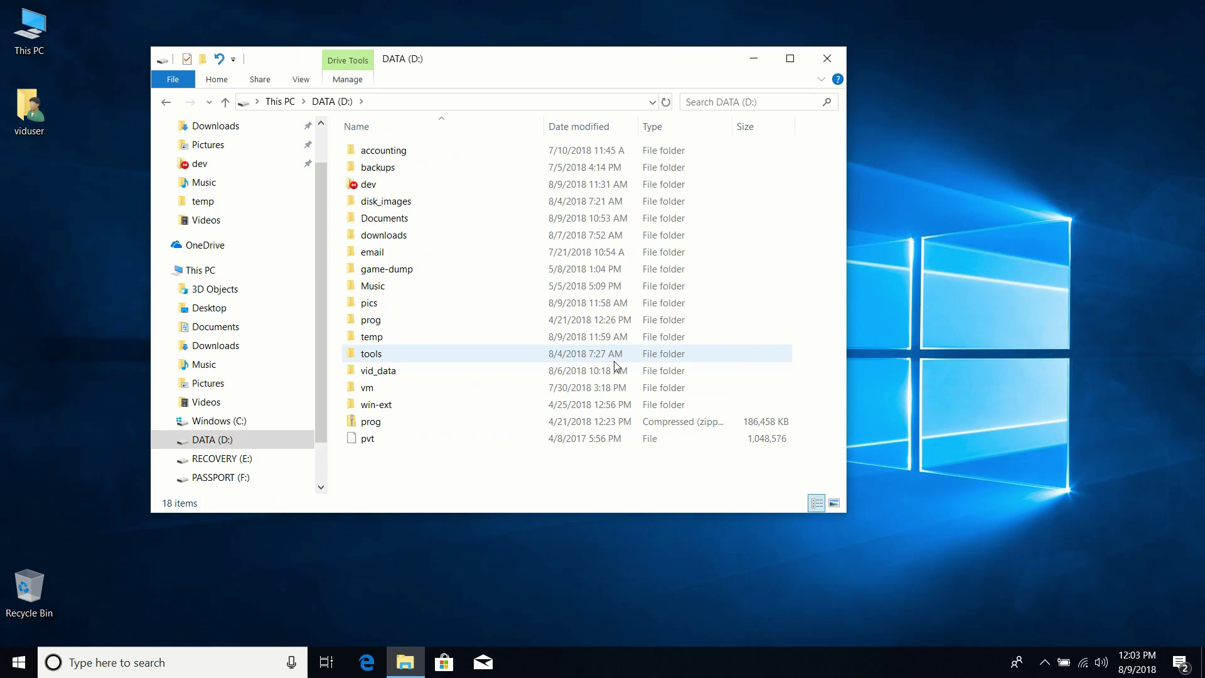
{"action": "left_click", "coordinate": [166, 101]}
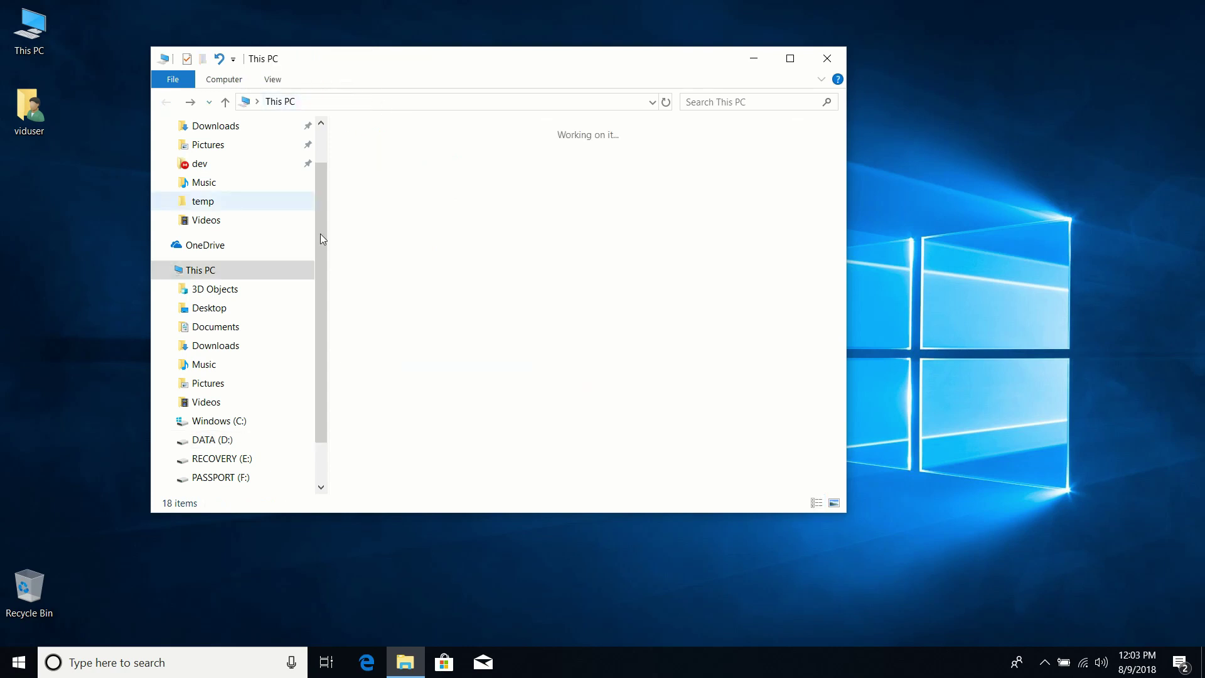
Select the drives under Devices and drives one at a time, ending with PASSPORT (F:).
{"action": "left_click", "coordinate": [468, 369]}
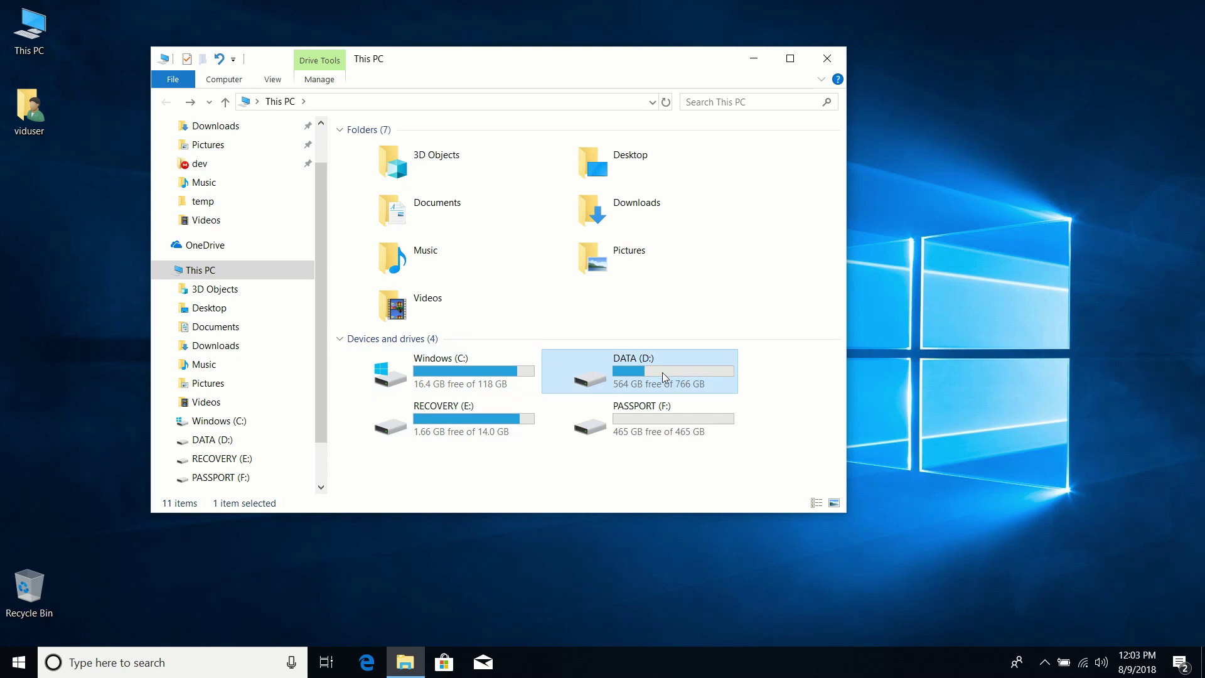
{"action": "left_click", "coordinate": [444, 427]}
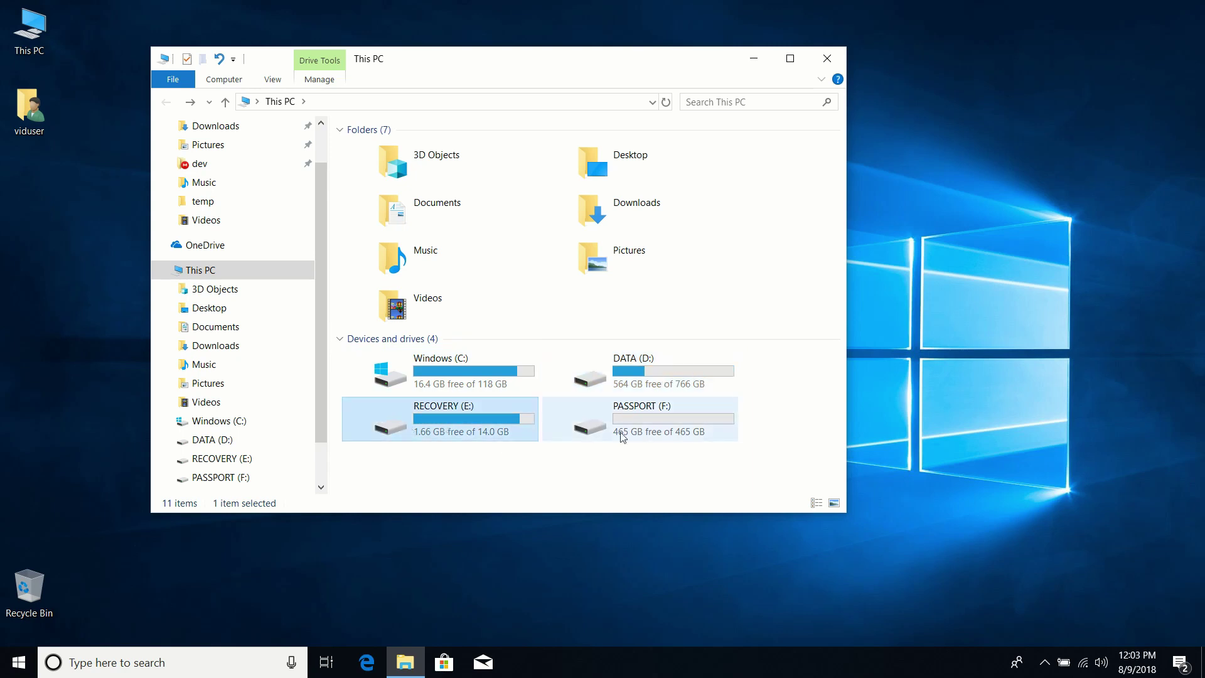
{"action": "left_click", "coordinate": [666, 429]}
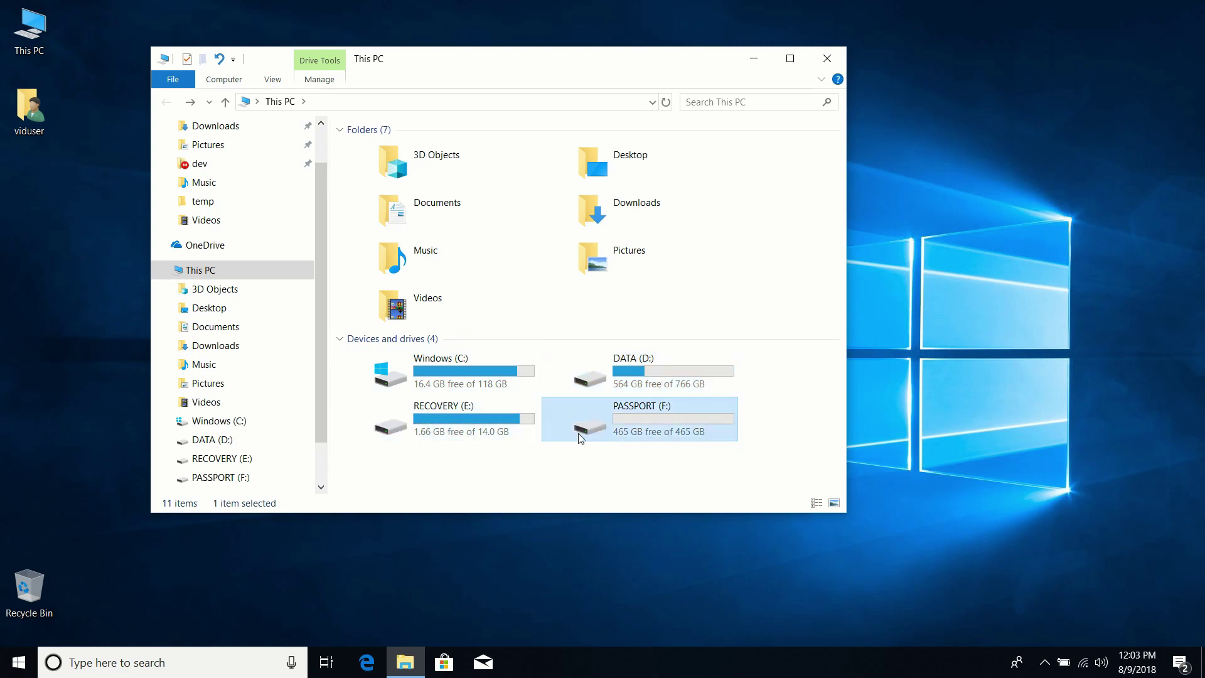
Open the DATA (D:) drive and go through its Documents folder into the manuals subfolder.
{"action": "key", "text": "Up"}
{"action": "left_click", "coordinate": [645, 459]}
{"action": "left_click", "coordinate": [639, 370]}
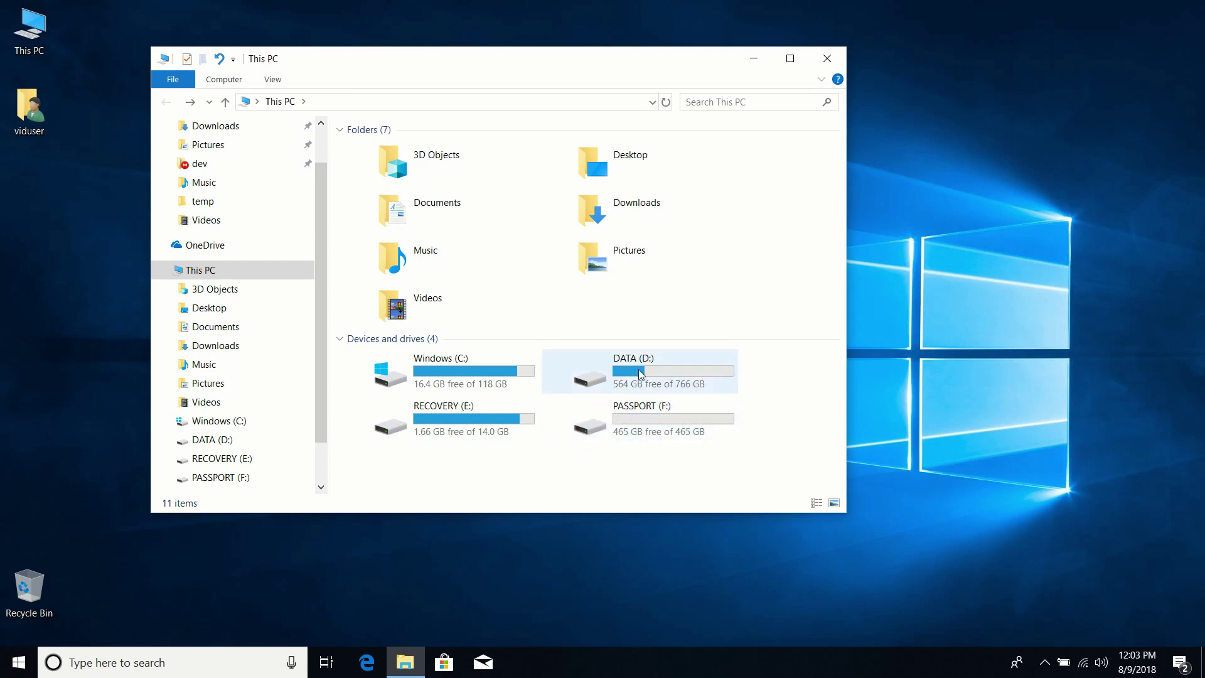
{"action": "double_click", "coordinate": [638, 369]}
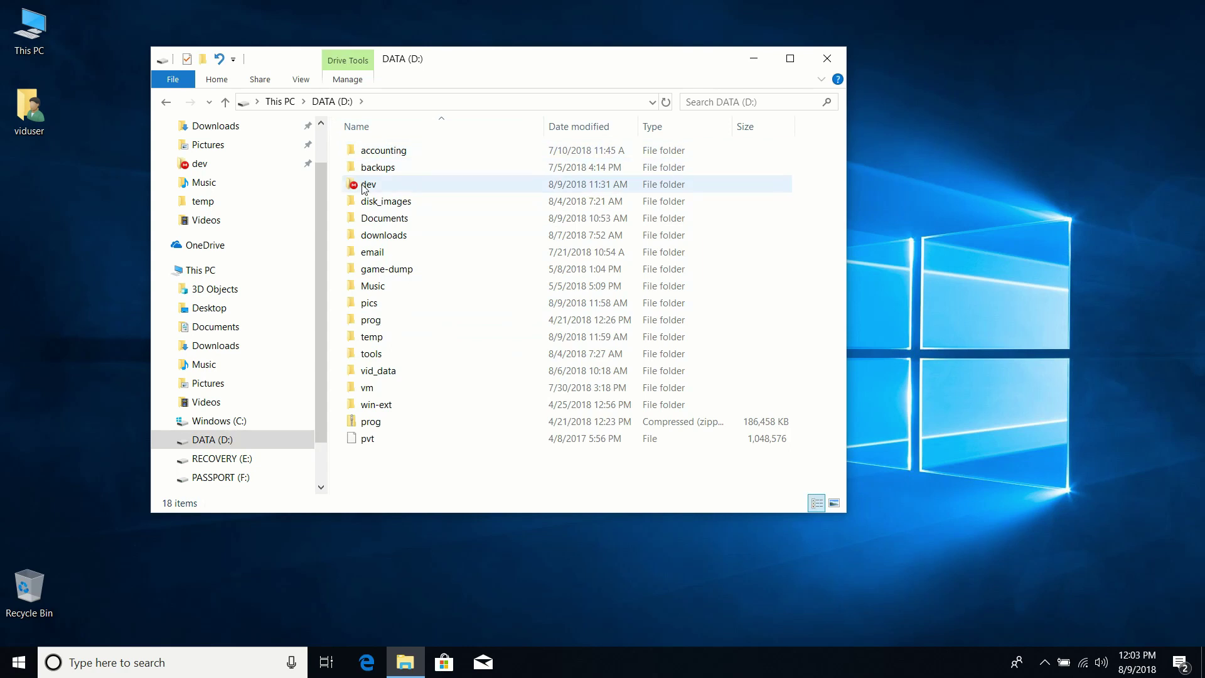
{"action": "double_click", "coordinate": [354, 220]}
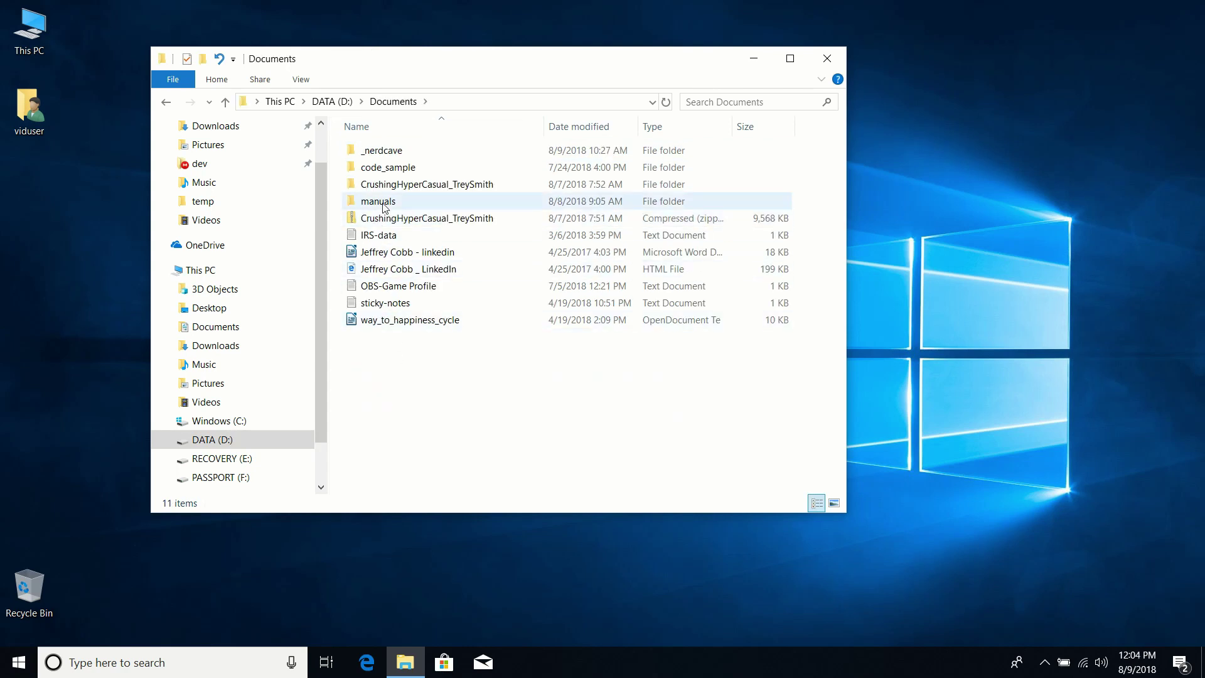
{"action": "double_click", "coordinate": [373, 203]}
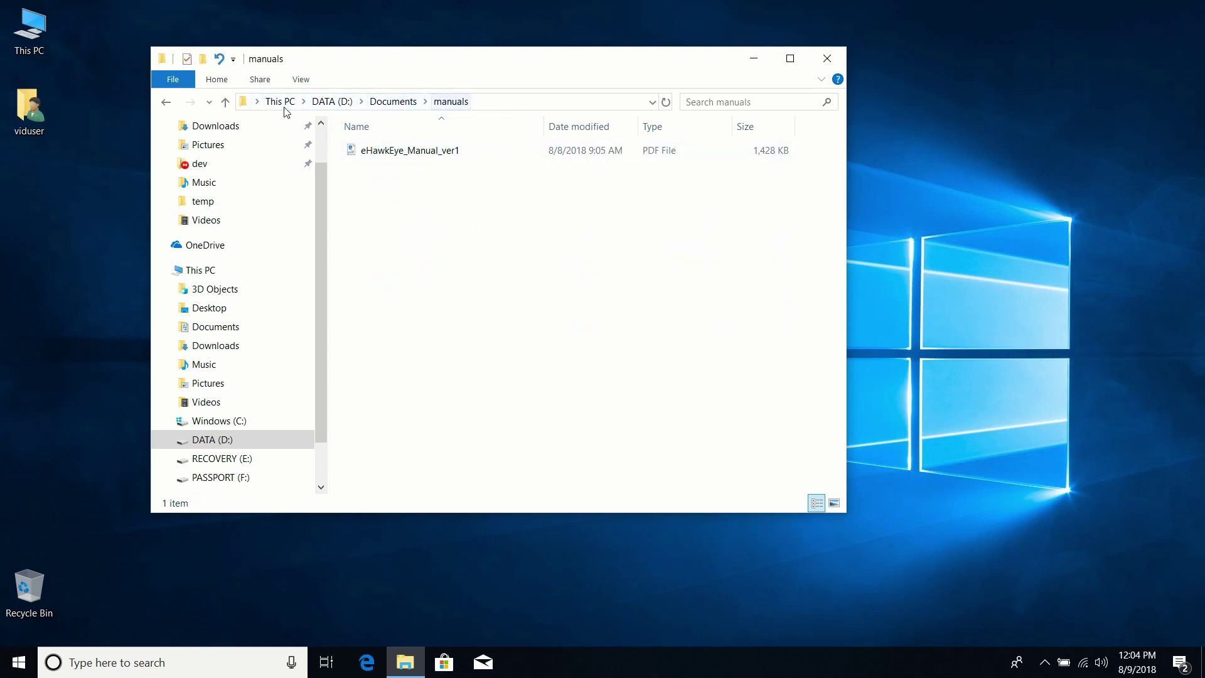
Shorten the folder path to D:\Documents and go to that location.
{"action": "left_click", "coordinate": [514, 103]}
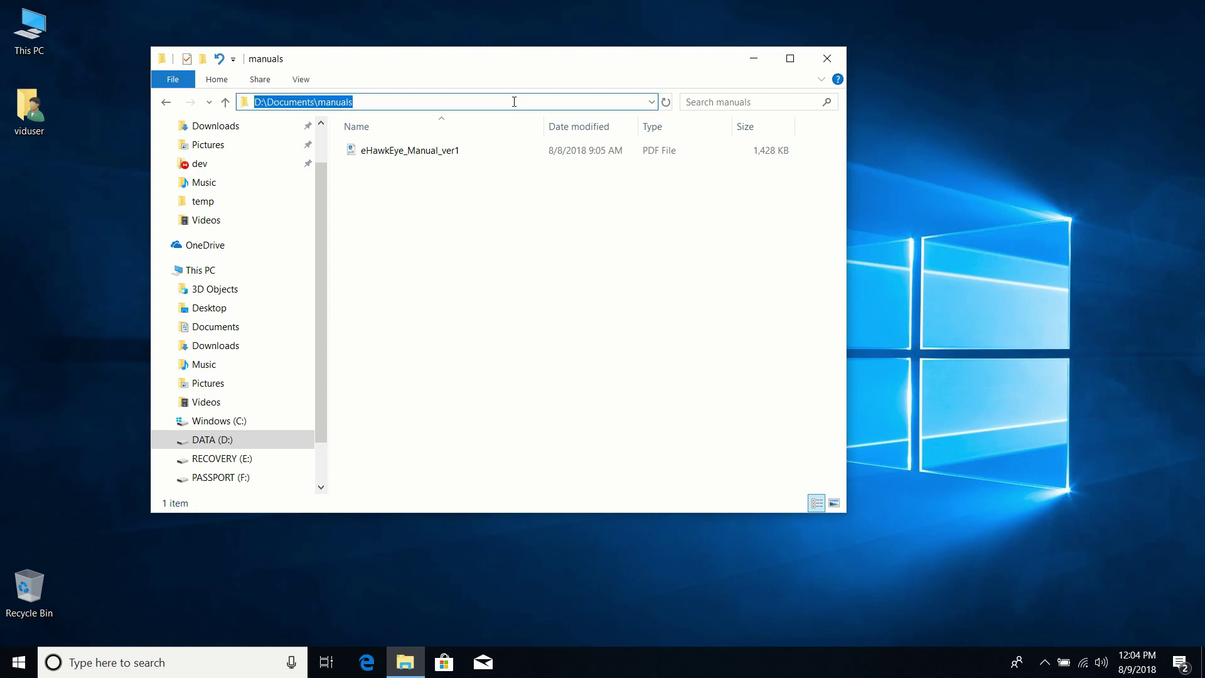
{"action": "left_click", "coordinate": [514, 102]}
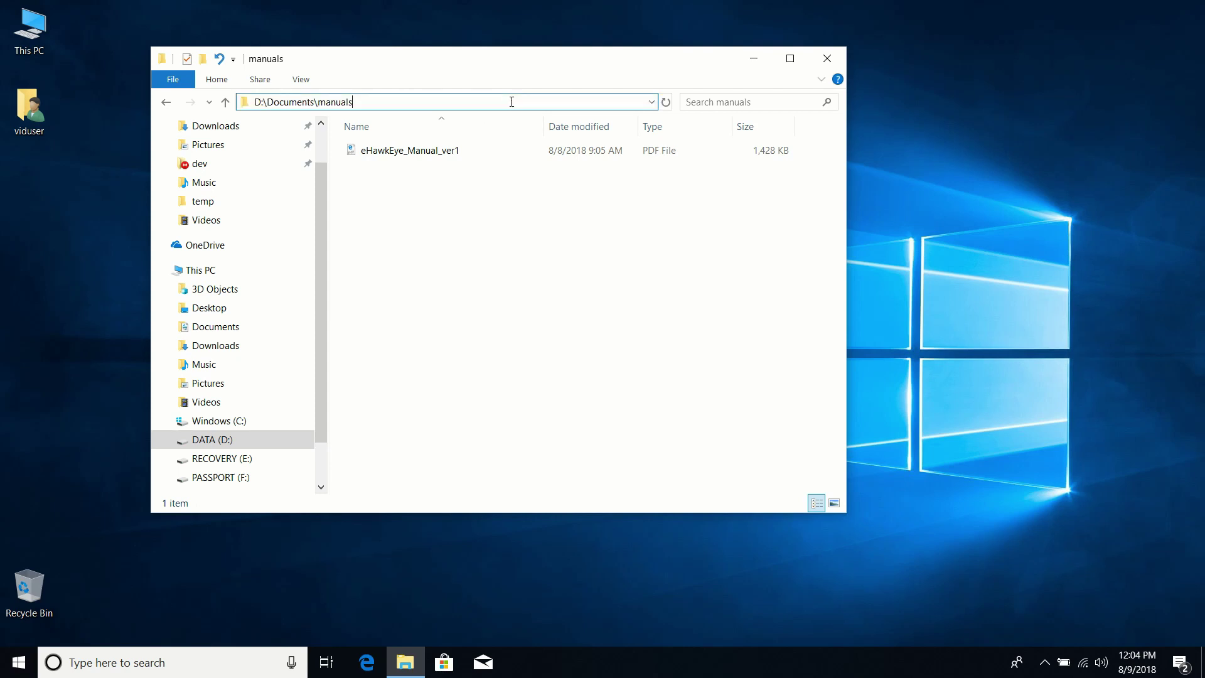
{"action": "key", "text": "BackSpace"}
{"action": "key", "text": "BackSpace"}
{"action": "key", "text": "BackSpace"}
{"action": "key", "text": "BackSpace"}
{"action": "key", "text": "BackSpace"}
{"action": "key", "text": "BackSpace"}
{"action": "key", "text": "BackSpace"}
{"action": "key", "text": "BackSpace"}
{"action": "key", "text": "BackSpace"}
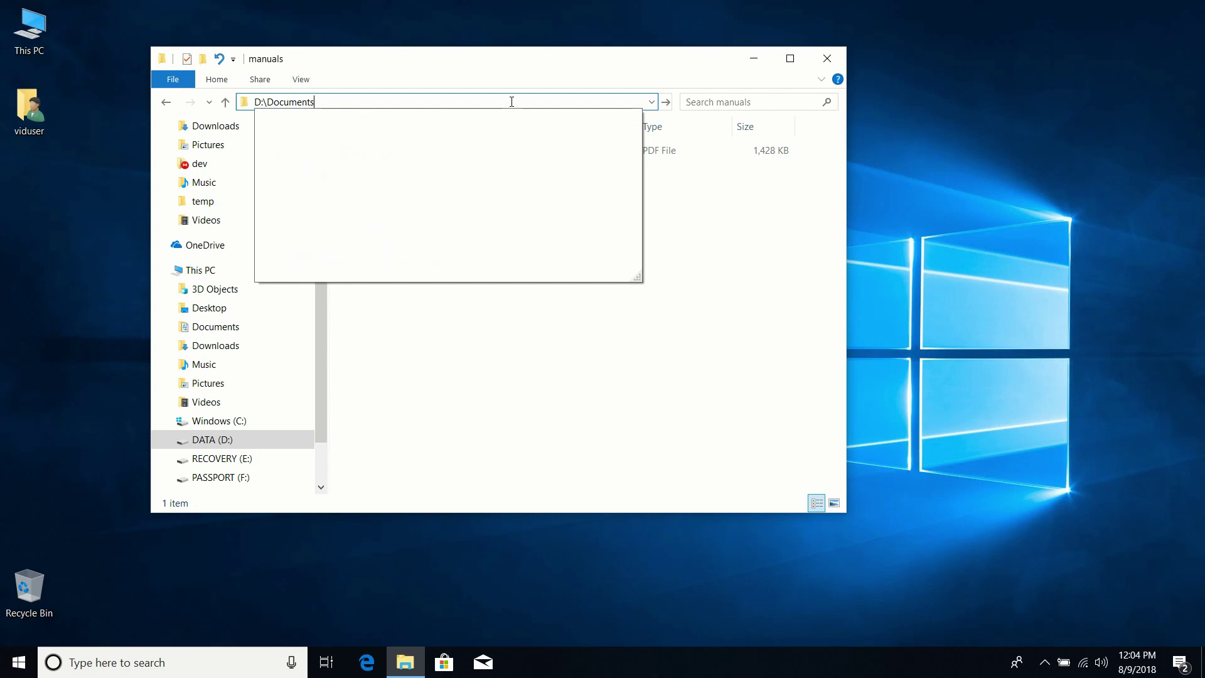
{"action": "type", "text": "s"}
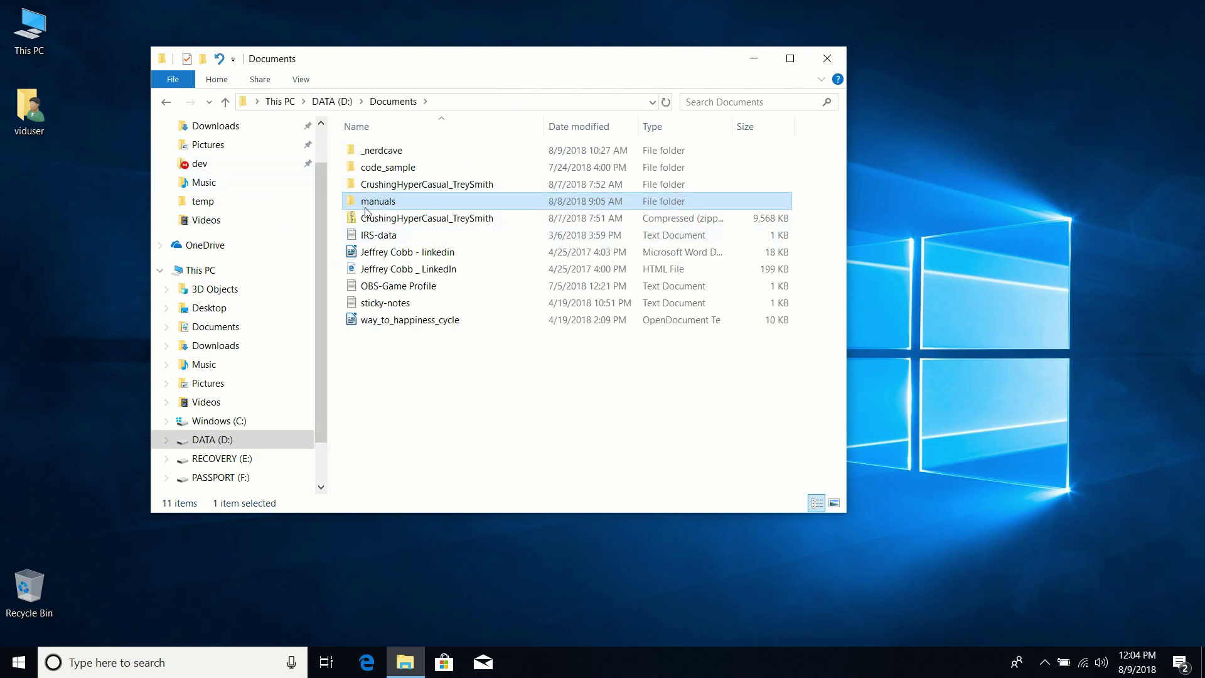
Reopen the manuals folder and display its full text path twice, restoring the breadcrumb view each time.
{"action": "double_click", "coordinate": [365, 206]}
{"action": "left_click", "coordinate": [496, 101]}
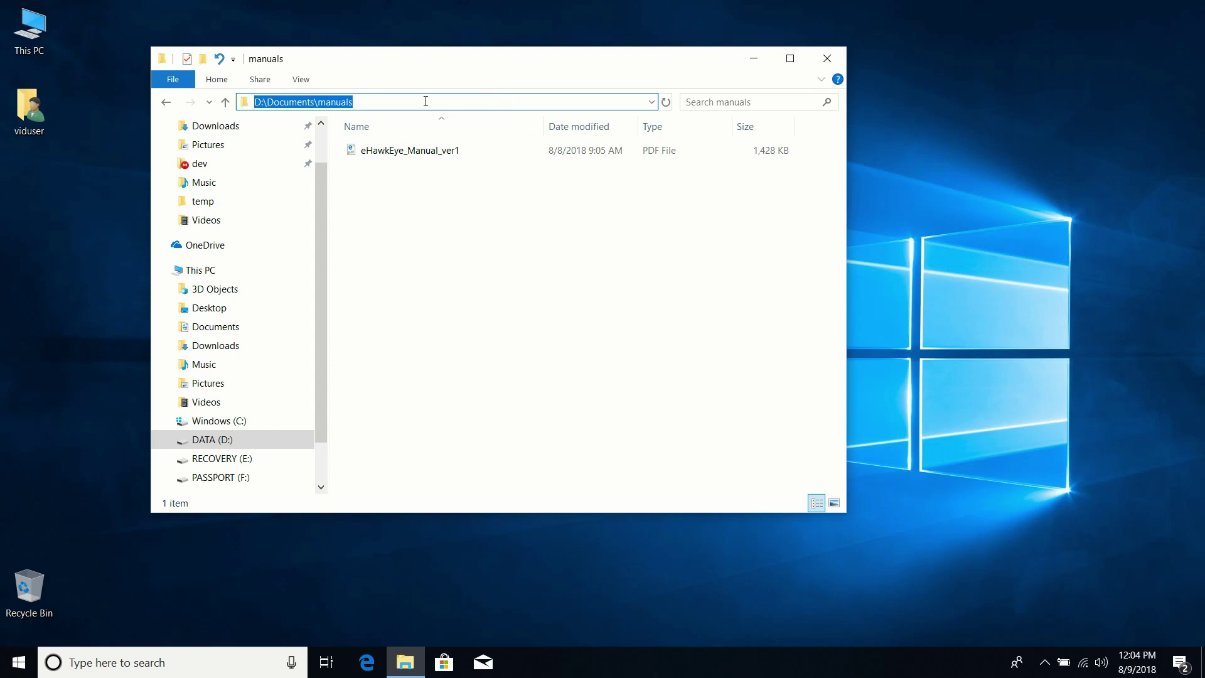
{"action": "left_click", "coordinate": [383, 100]}
{"action": "left_click", "coordinate": [411, 212]}
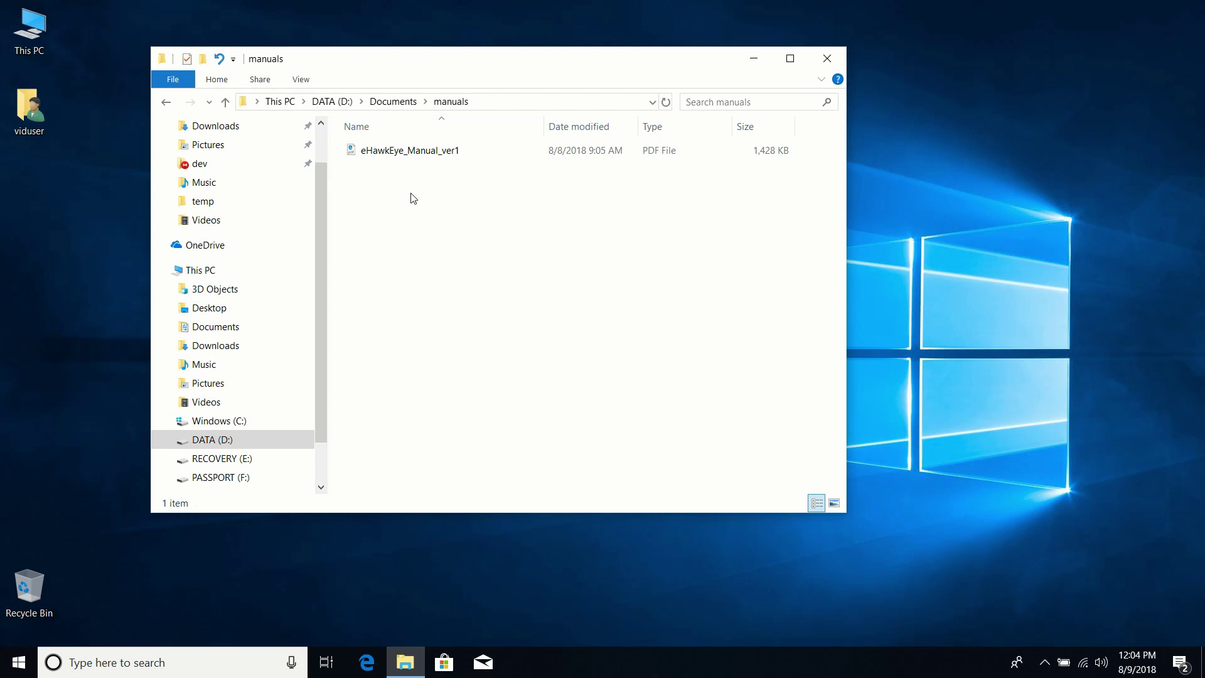
{"action": "left_click", "coordinate": [499, 101]}
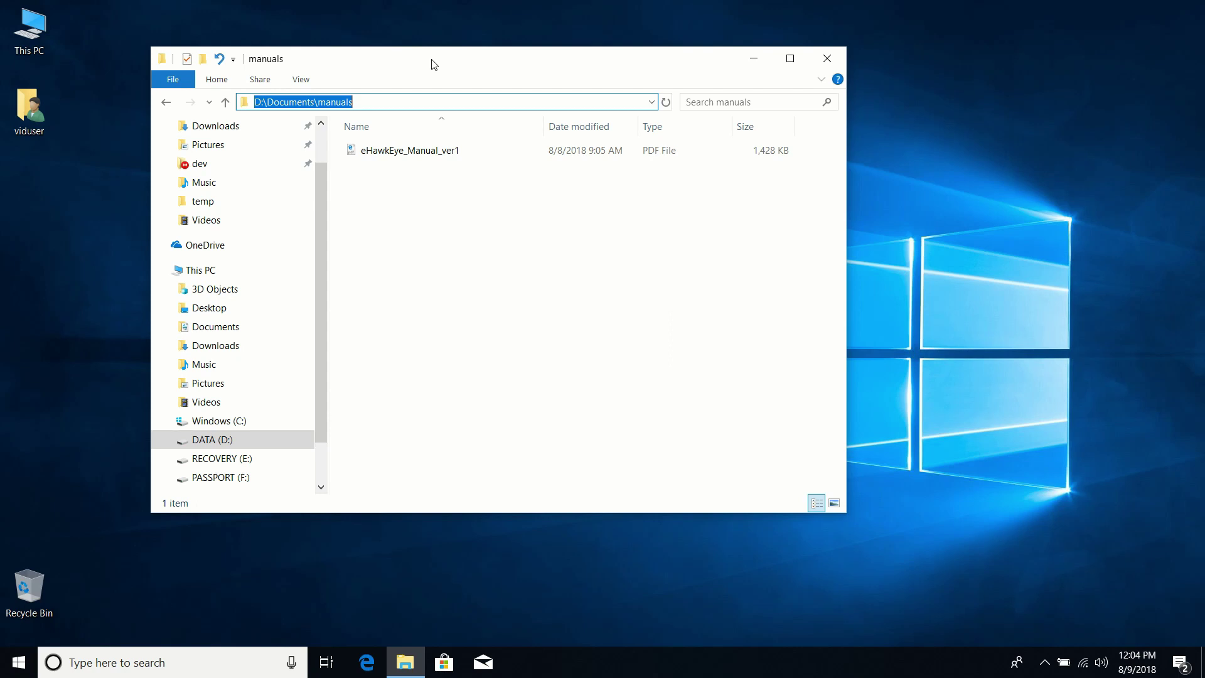
{"action": "left_click", "coordinate": [388, 101]}
{"action": "mouse_move", "coordinate": [384, 101]}
{"action": "left_mouse_down"}
{"action": "mouse_move", "coordinate": [252, 101]}
{"action": "mouse_move", "coordinate": [378, 97]}
{"action": "left_mouse_up"}
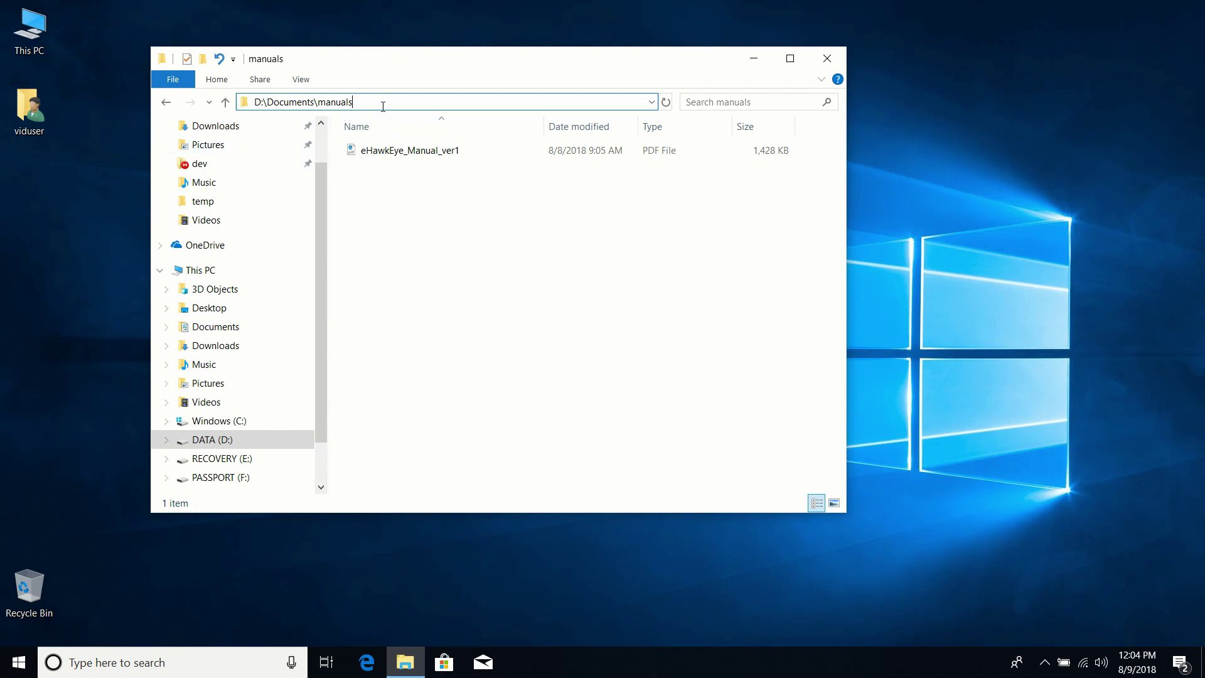
{"action": "left_click", "coordinate": [416, 249]}
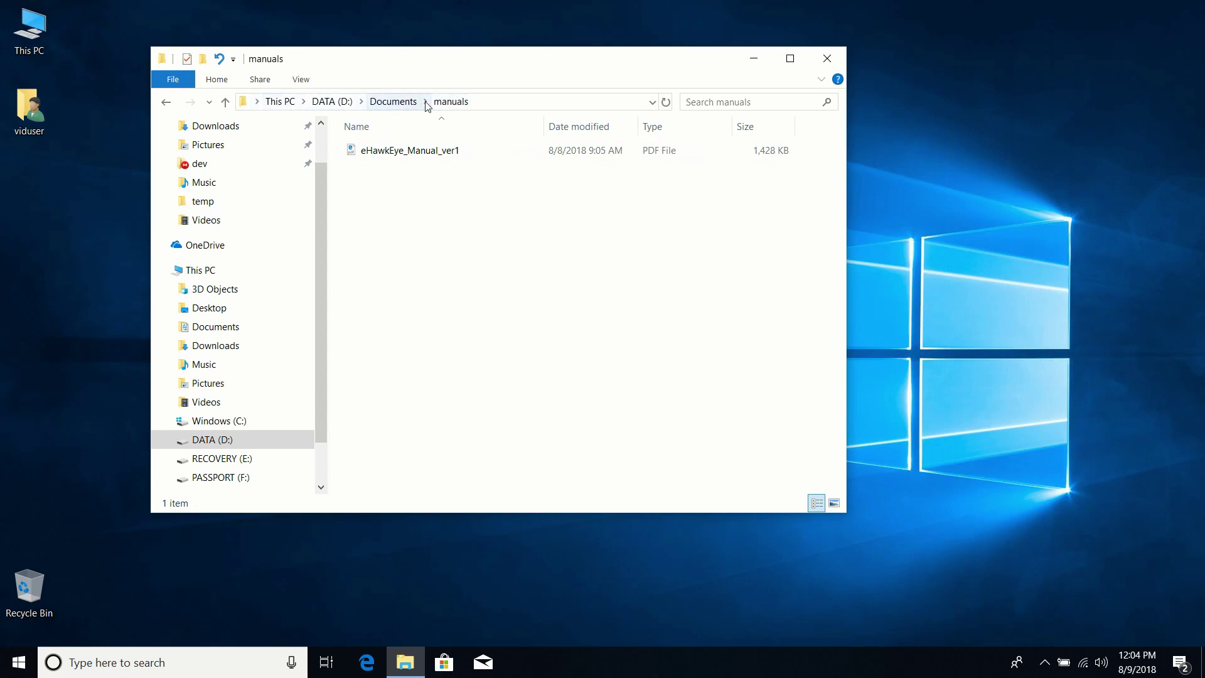
Use the path's breadcrumbs to jump to This PC, return to manuals, and go up to Documents with nothing selected.
{"action": "left_click", "coordinate": [277, 103]}
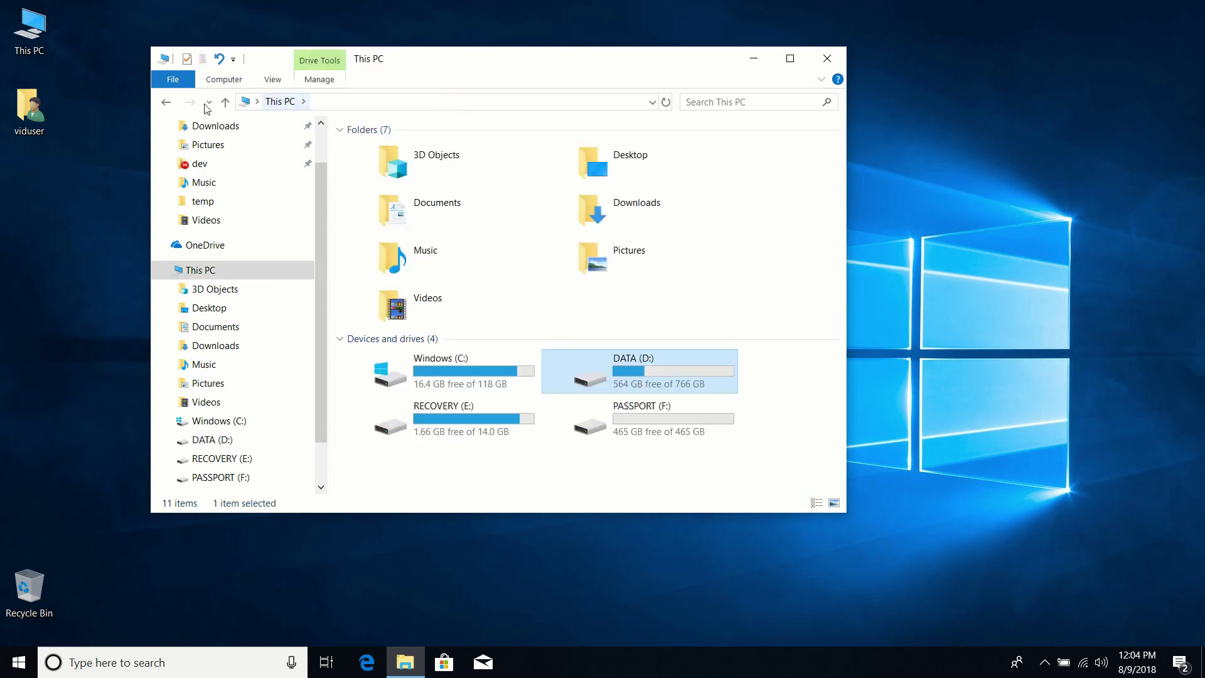
{"action": "left_click", "coordinate": [167, 102]}
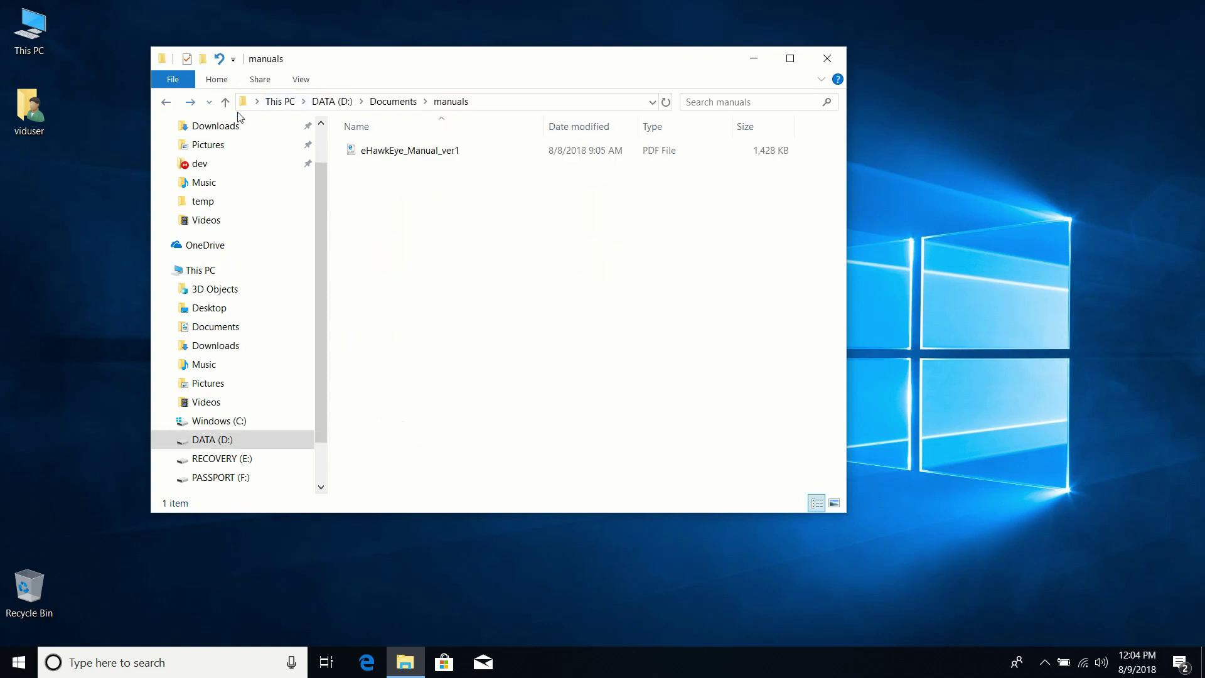
{"action": "left_click", "coordinate": [385, 104]}
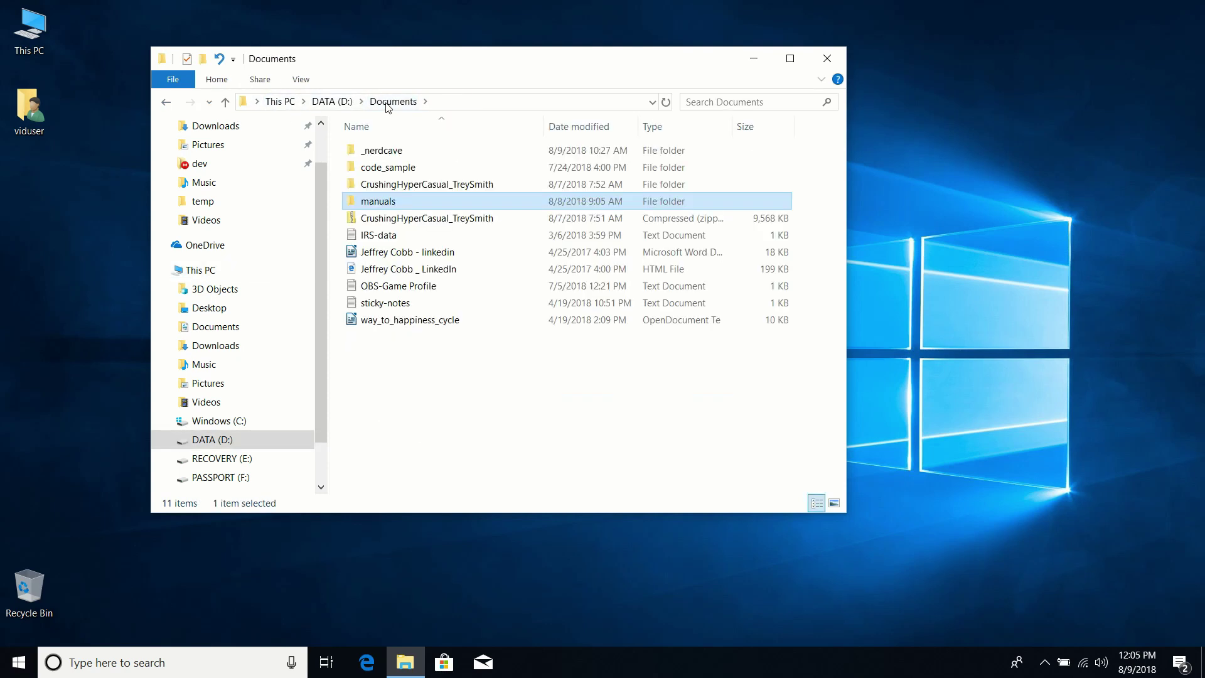
{"action": "left_click", "coordinate": [433, 376]}
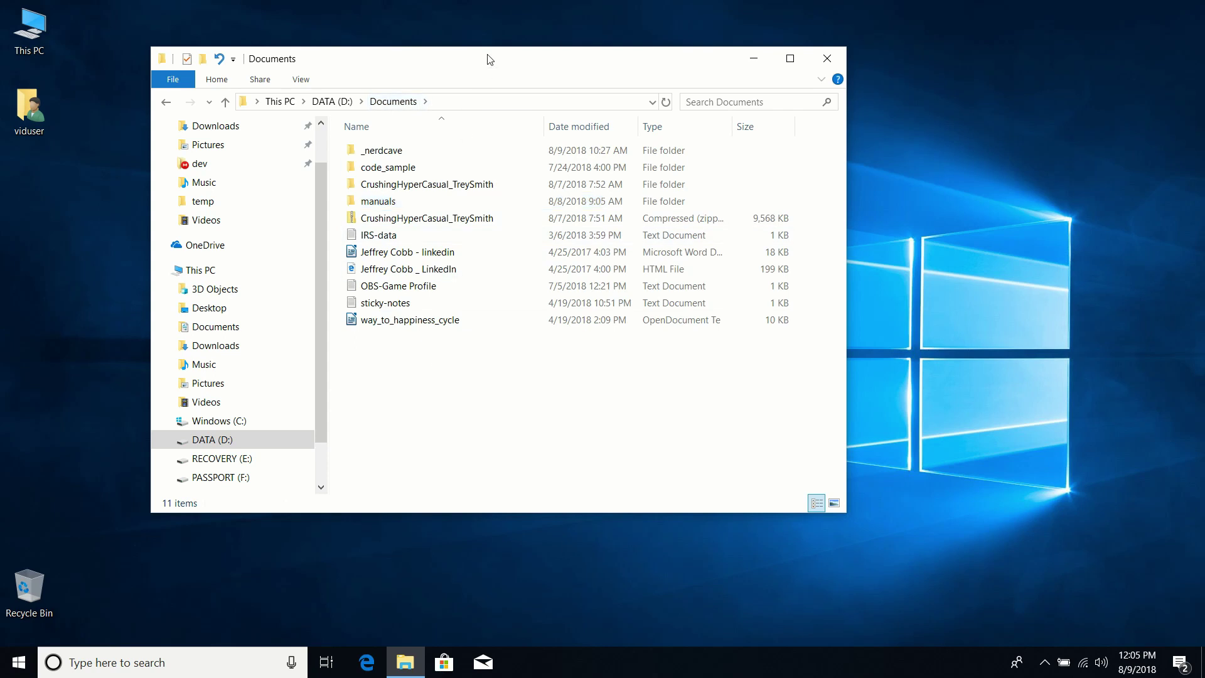
Move the Documents window slightly and view the list of recently visited locations before closing the list.
{"action": "left_click_drag", "start_coordinate": [489, 60], "coordinate": [479, 68]}
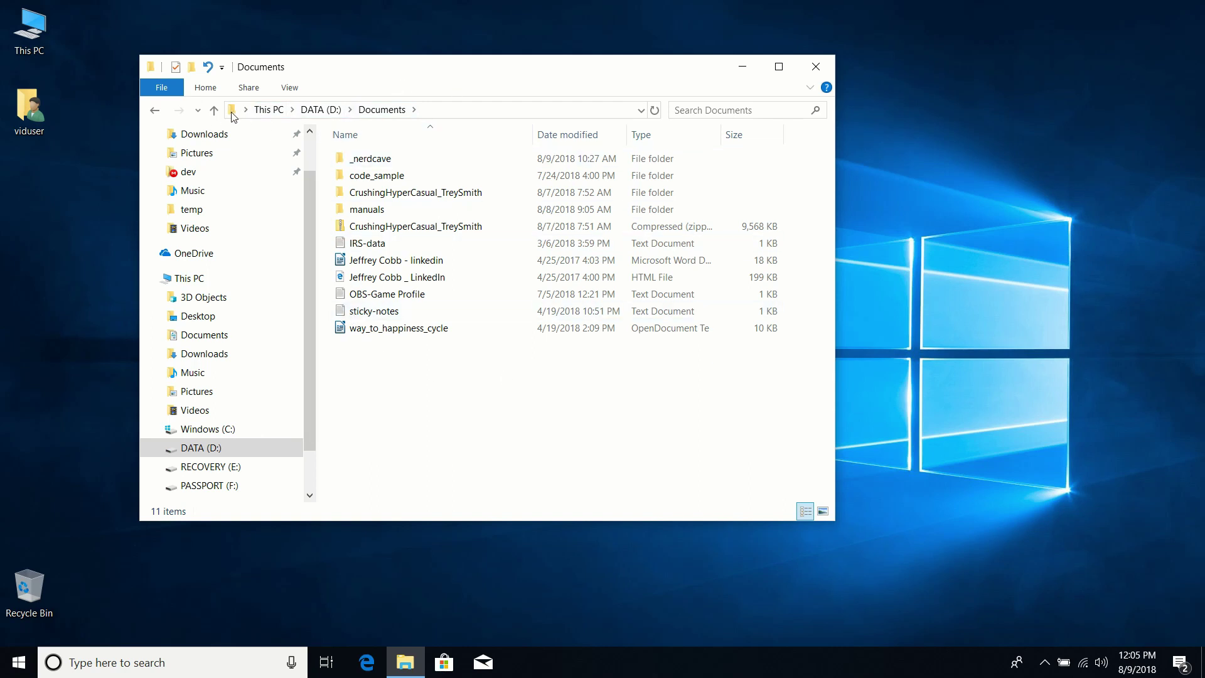
{"action": "left_click", "coordinate": [199, 111]}
{"action": "left_click", "coordinate": [198, 111]}
{"action": "left_click", "coordinate": [198, 111]}
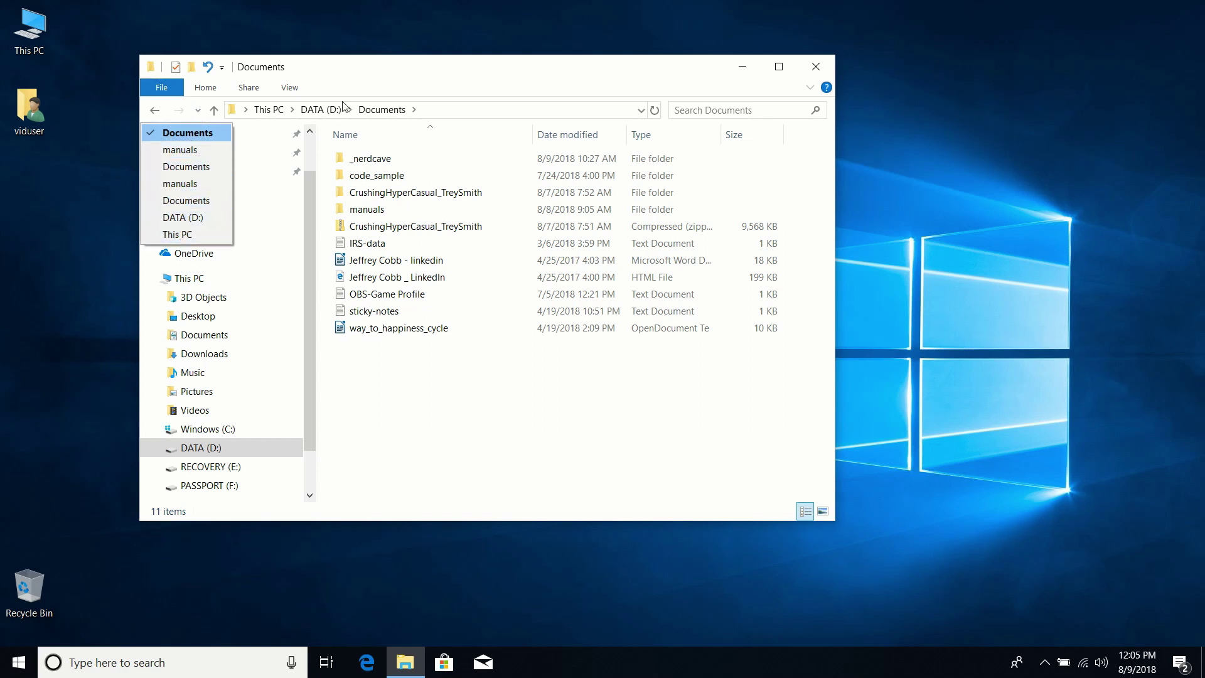
{"action": "left_click", "coordinate": [158, 123]}
Go back through the visited folders one at a time until the This PC overview.
{"action": "left_click", "coordinate": [155, 113]}
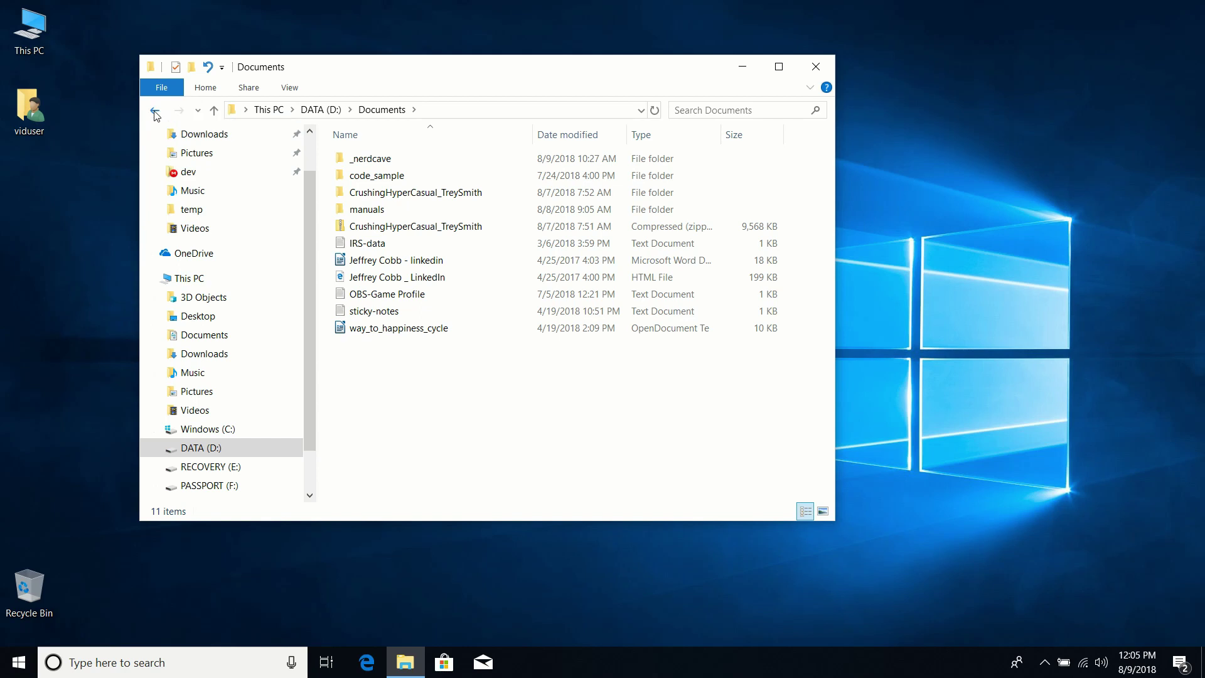
{"action": "left_click", "coordinate": [156, 115]}
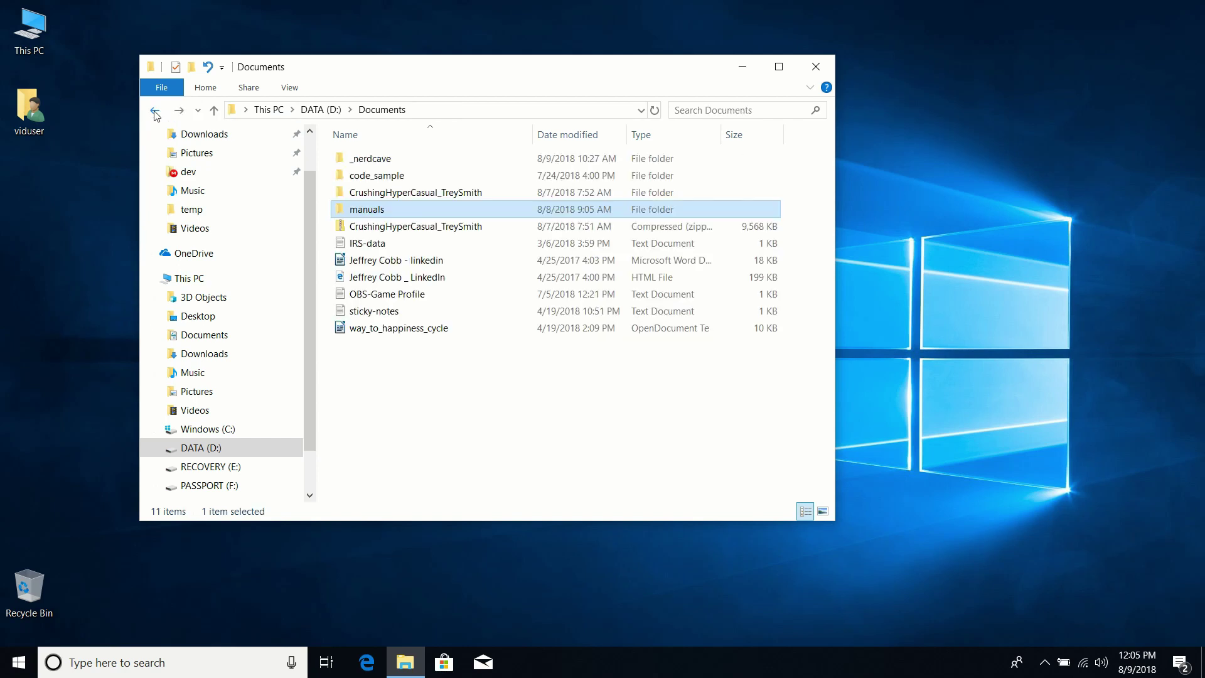
{"action": "left_click", "coordinate": [154, 111]}
{"action": "left_click", "coordinate": [155, 111]}
{"action": "left_click", "coordinate": [155, 111]}
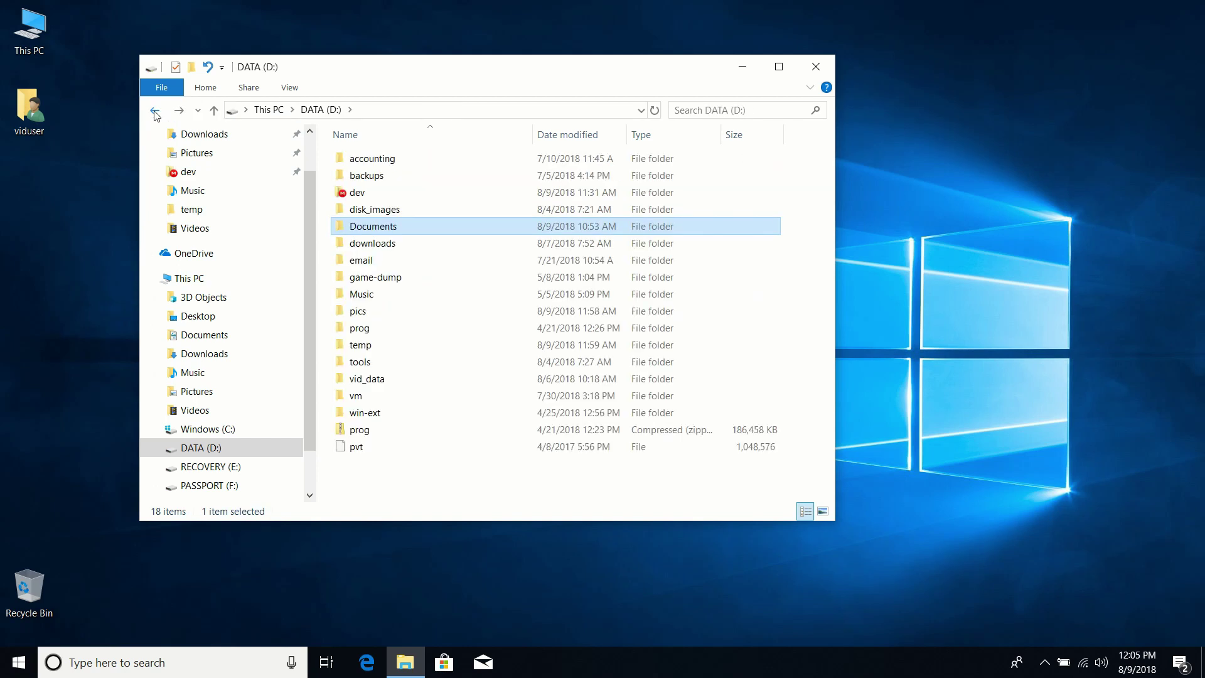
{"action": "left_click", "coordinate": [155, 111]}
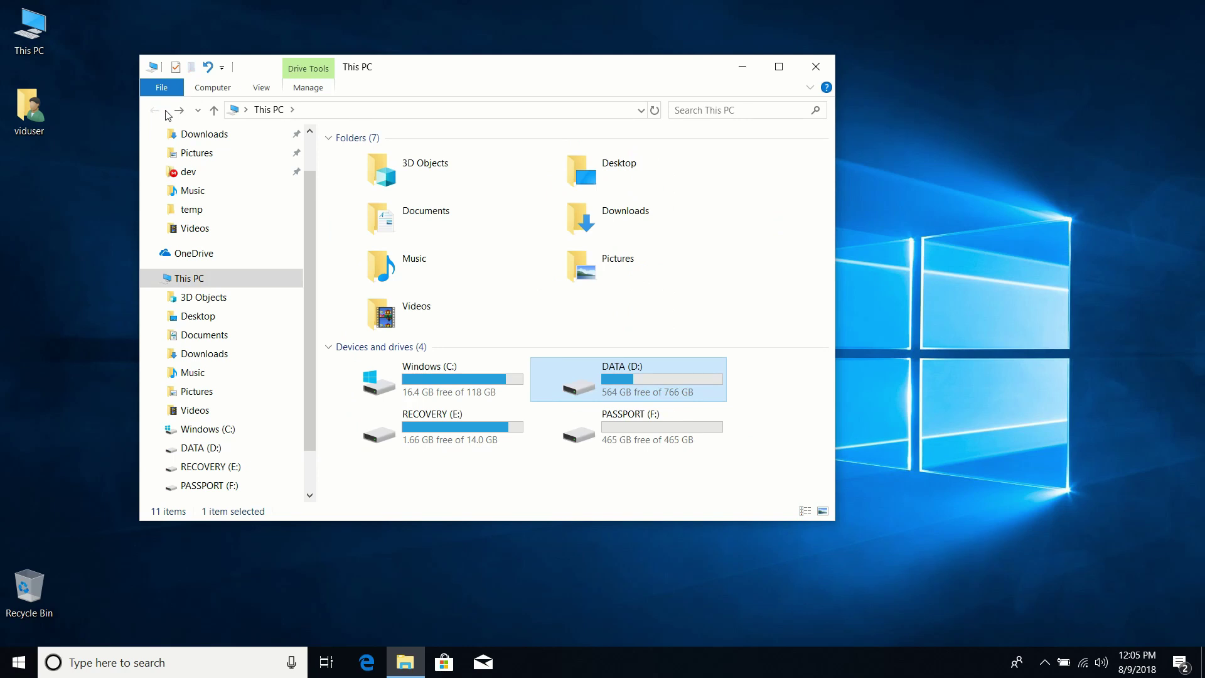
Go forward through the visited folders to the last Documents entry and open its manuals folder.
{"action": "left_click", "coordinate": [179, 111]}
{"action": "left_click", "coordinate": [179, 111]}
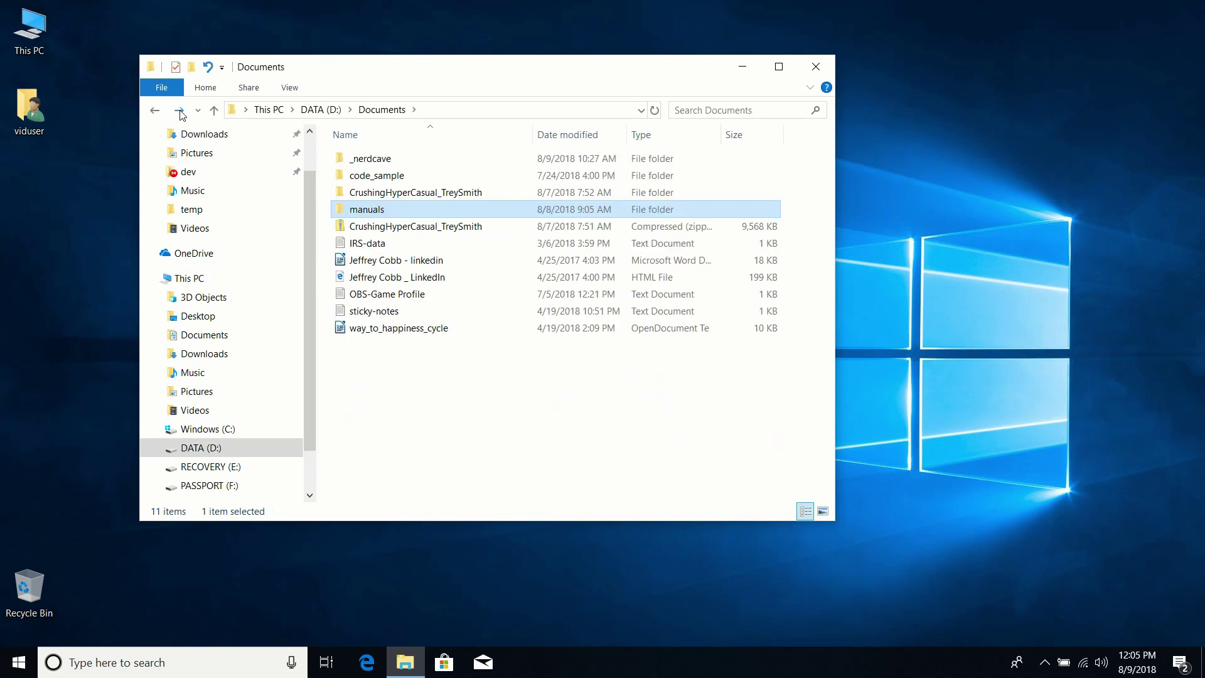
{"action": "left_click", "coordinate": [180, 111]}
{"action": "key", "text": "alt+Left"}
{"action": "left_click", "coordinate": [179, 111]}
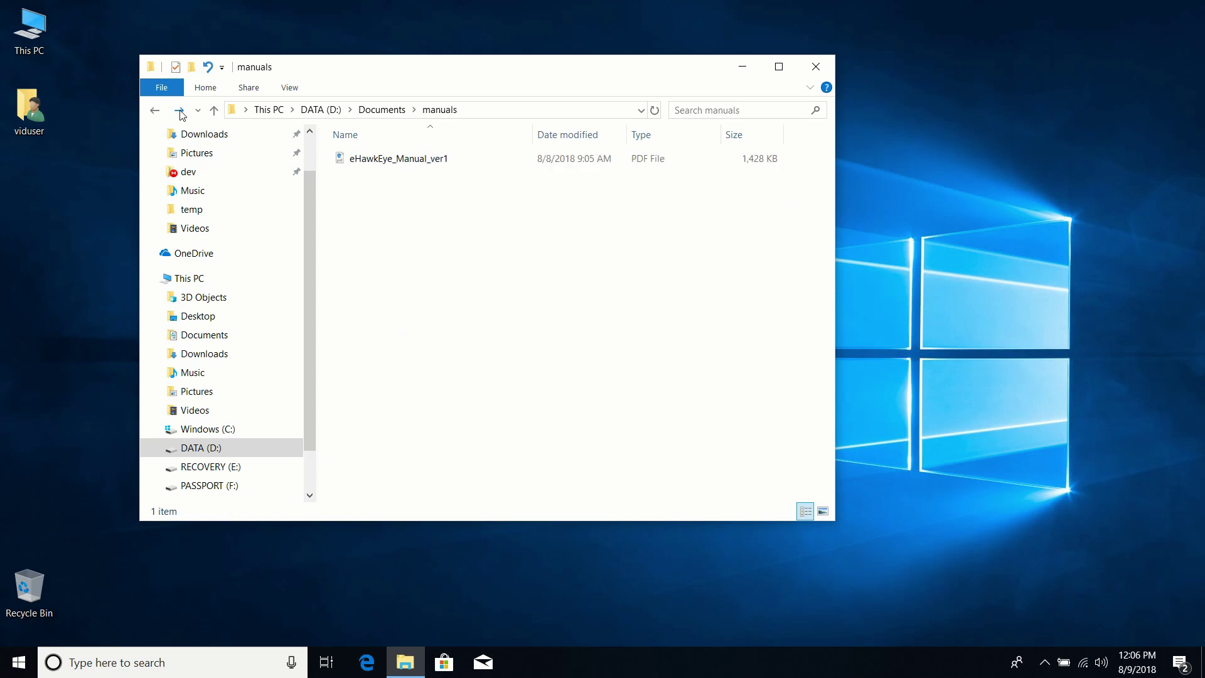
{"action": "key", "text": "alt+Left"}
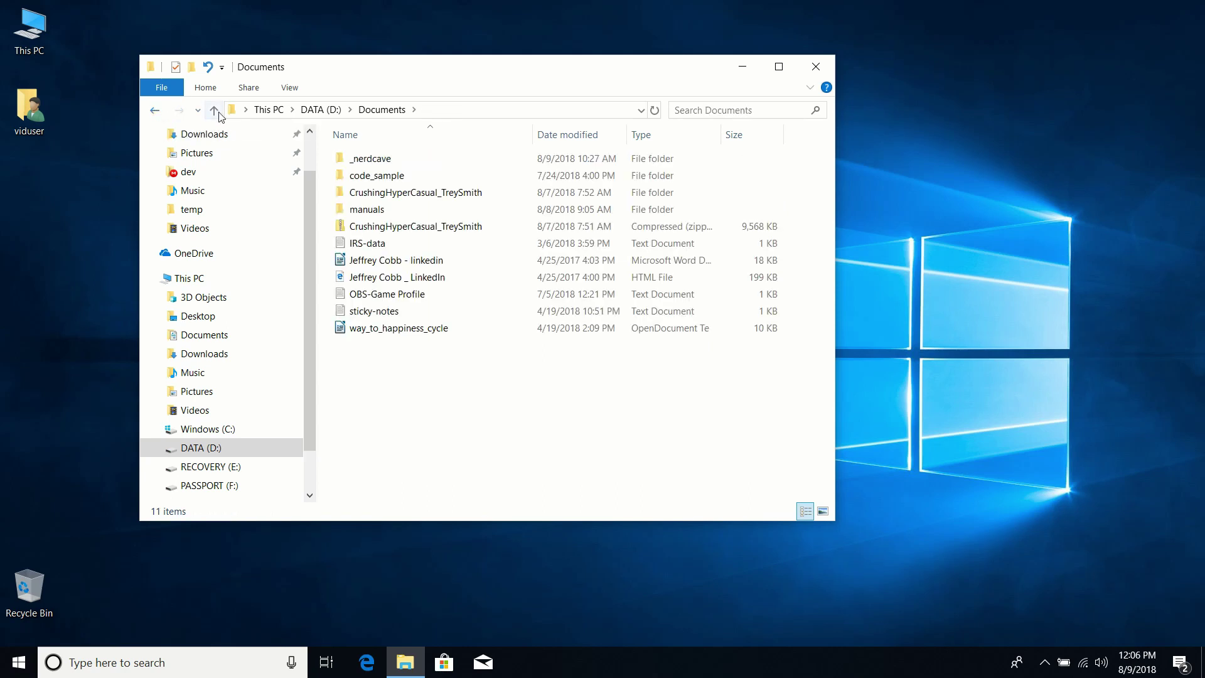
{"action": "double_click", "coordinate": [382, 212]}
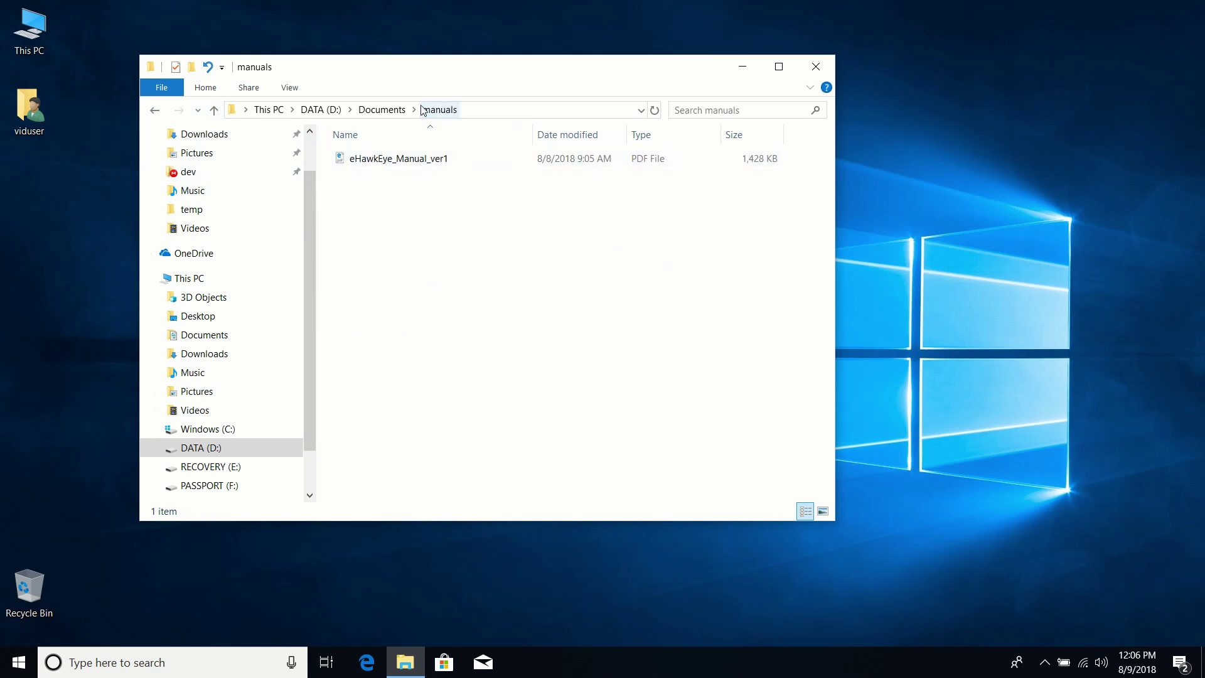
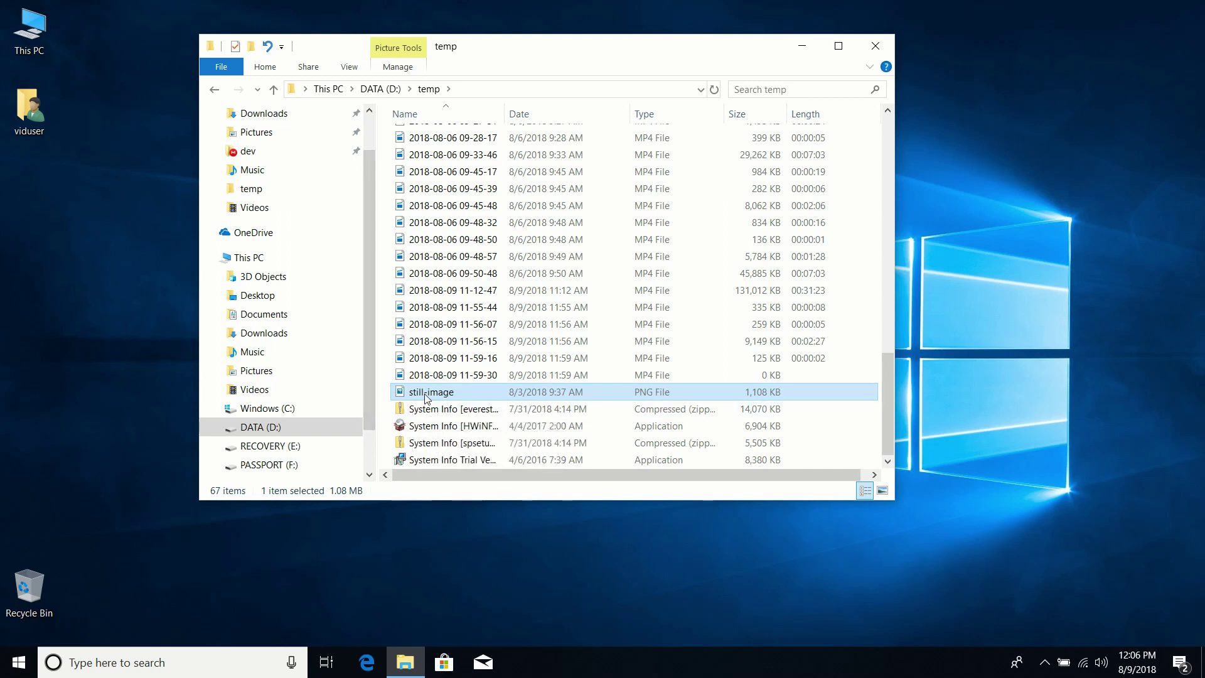
Choose to open still-image in D:\temp with another app, bringing up the full app chooser.
{"action": "right_click", "coordinate": [418, 396]}
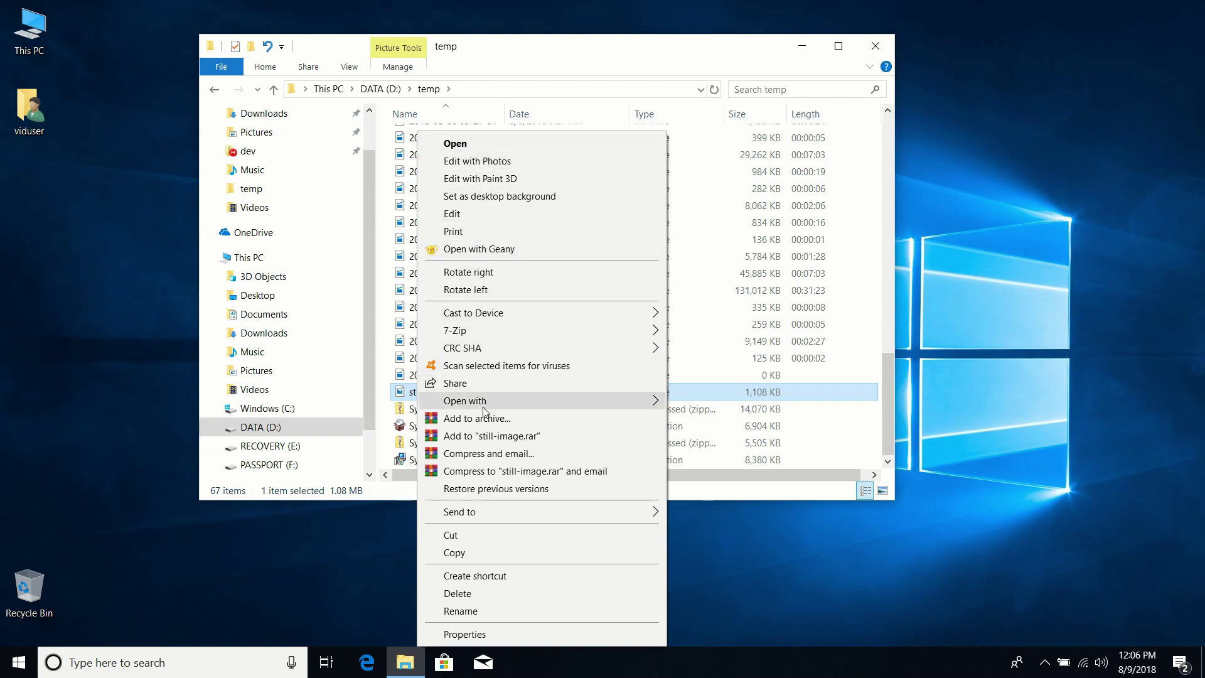
{"action": "mouse_move", "coordinate": [483, 405]}
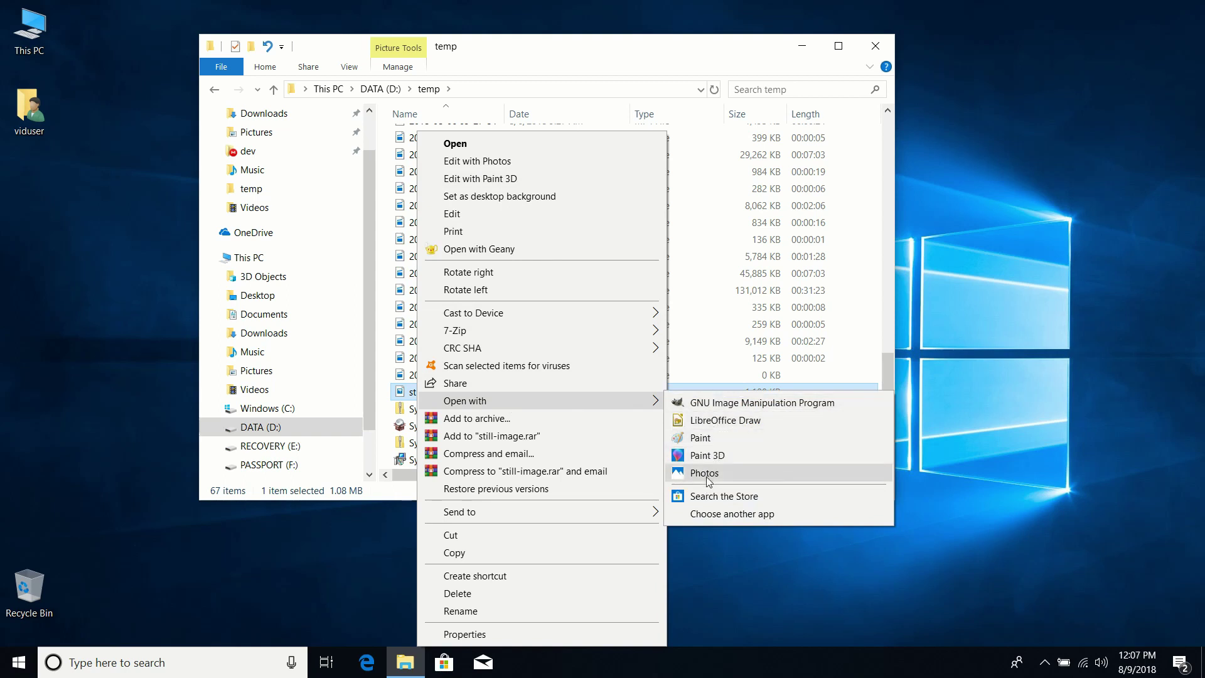
{"action": "left_click", "coordinate": [716, 518]}
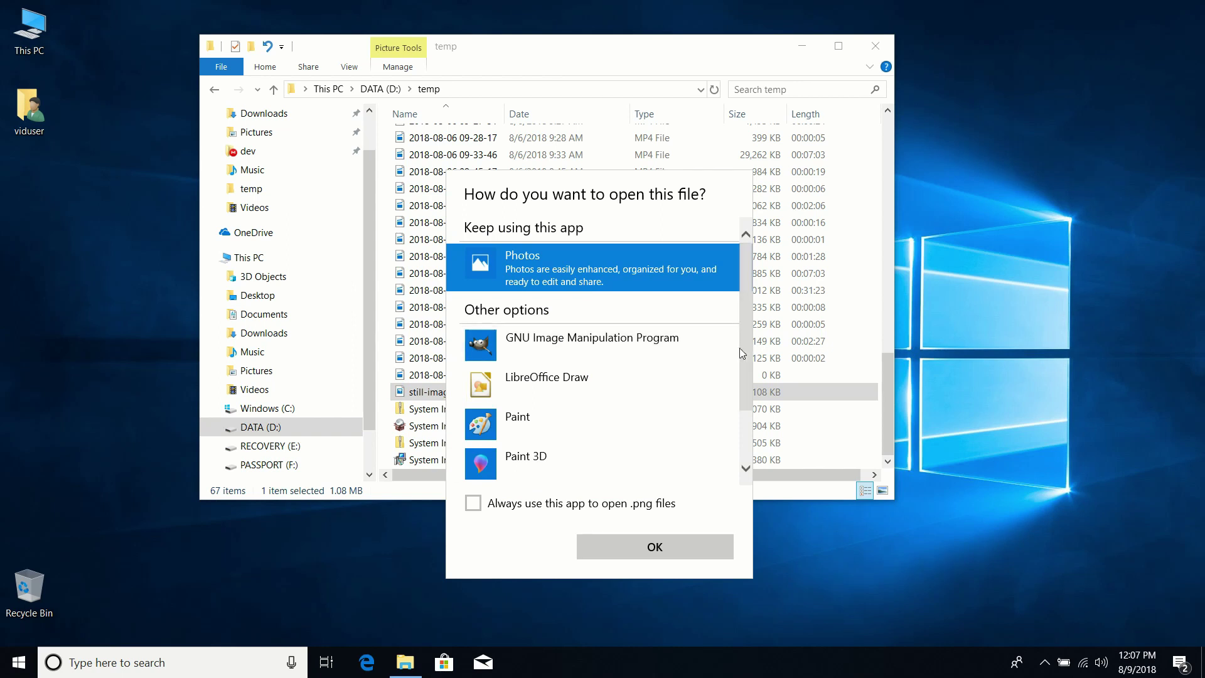
Look through the available apps for the PNG file and choose to look for another app on this PC.
{"action": "left_click_drag", "start_coordinate": [739, 347], "coordinate": [744, 422]}
{"action": "left_click", "coordinate": [502, 462]}
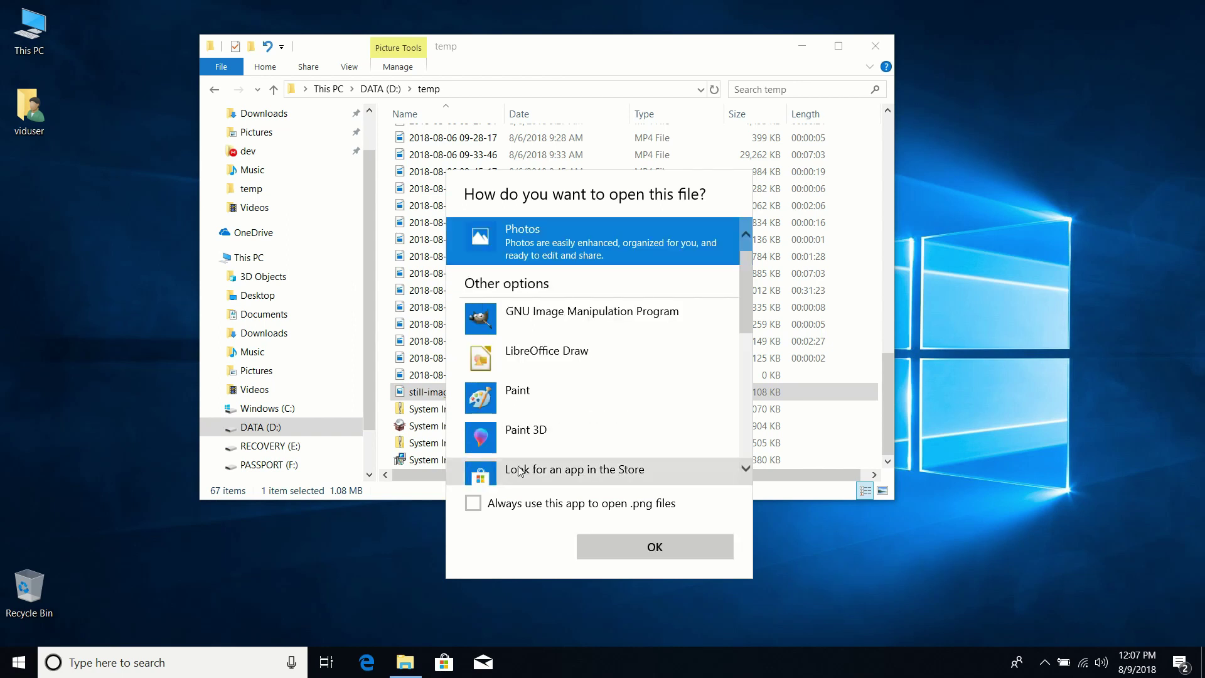
{"action": "left_click_drag", "start_coordinate": [743, 310], "coordinate": [736, 477]}
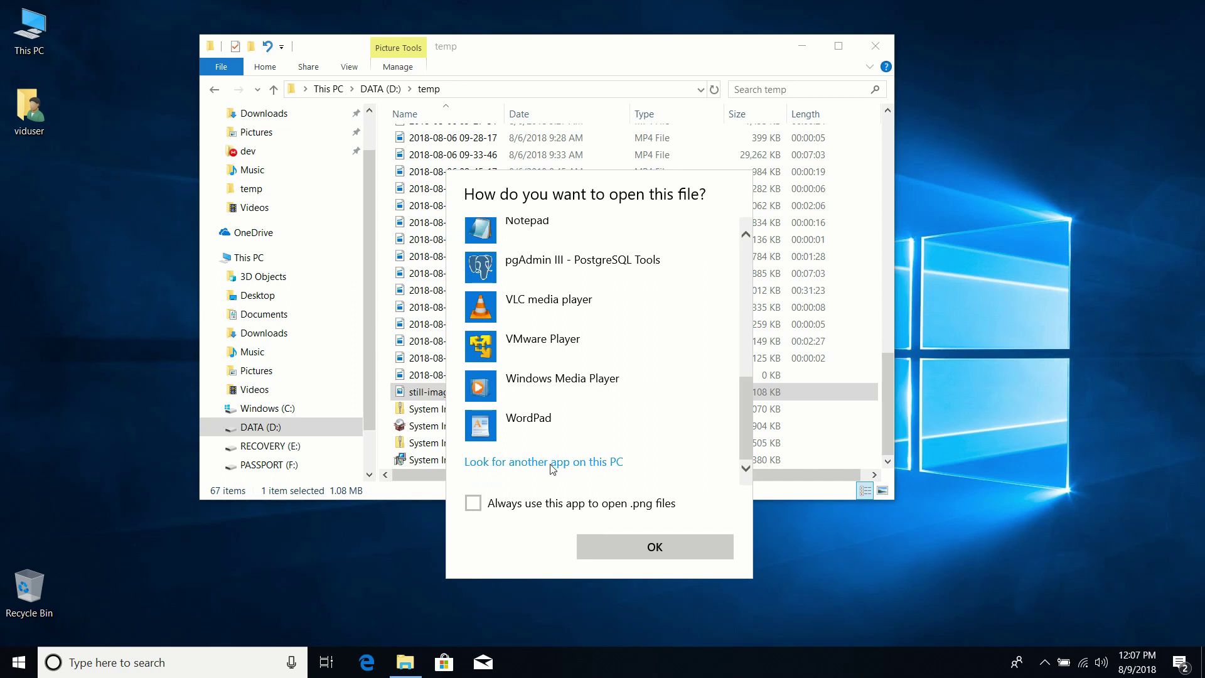
{"action": "scroll", "coordinate": [541, 386], "scroll_direction": "up", "scroll_amount": 5}
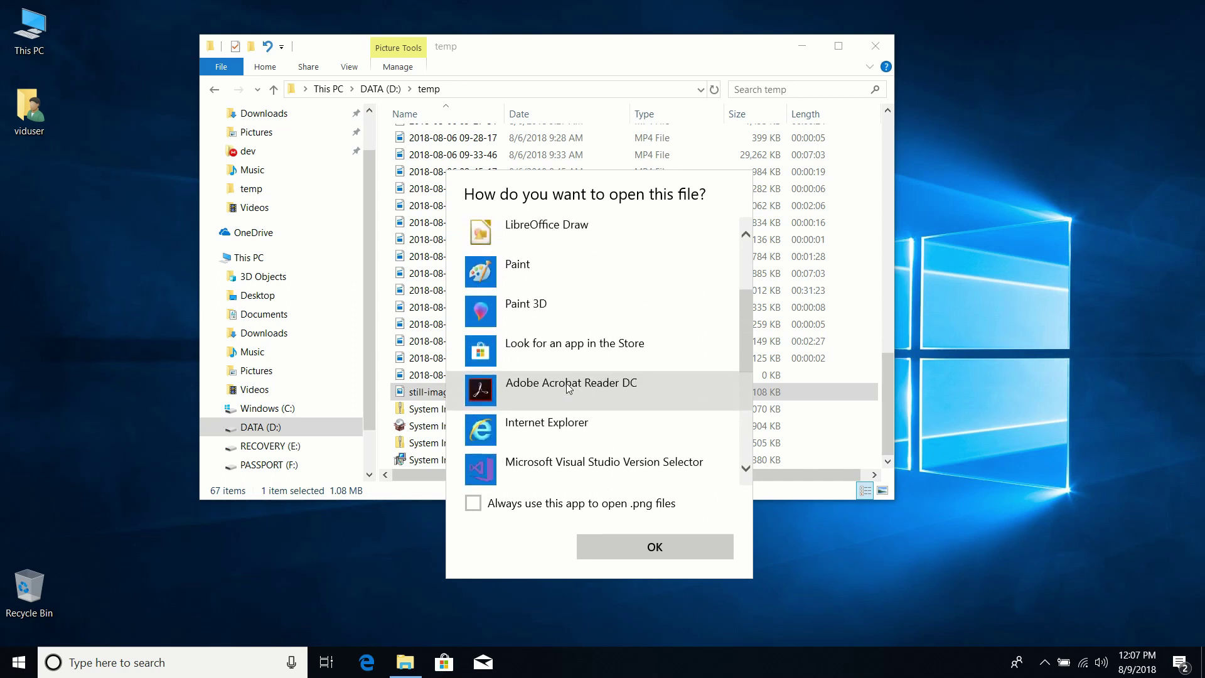
{"action": "scroll", "coordinate": [538, 450], "scroll_direction": "down", "scroll_amount": 5}
{"action": "left_click", "coordinate": [521, 463]}
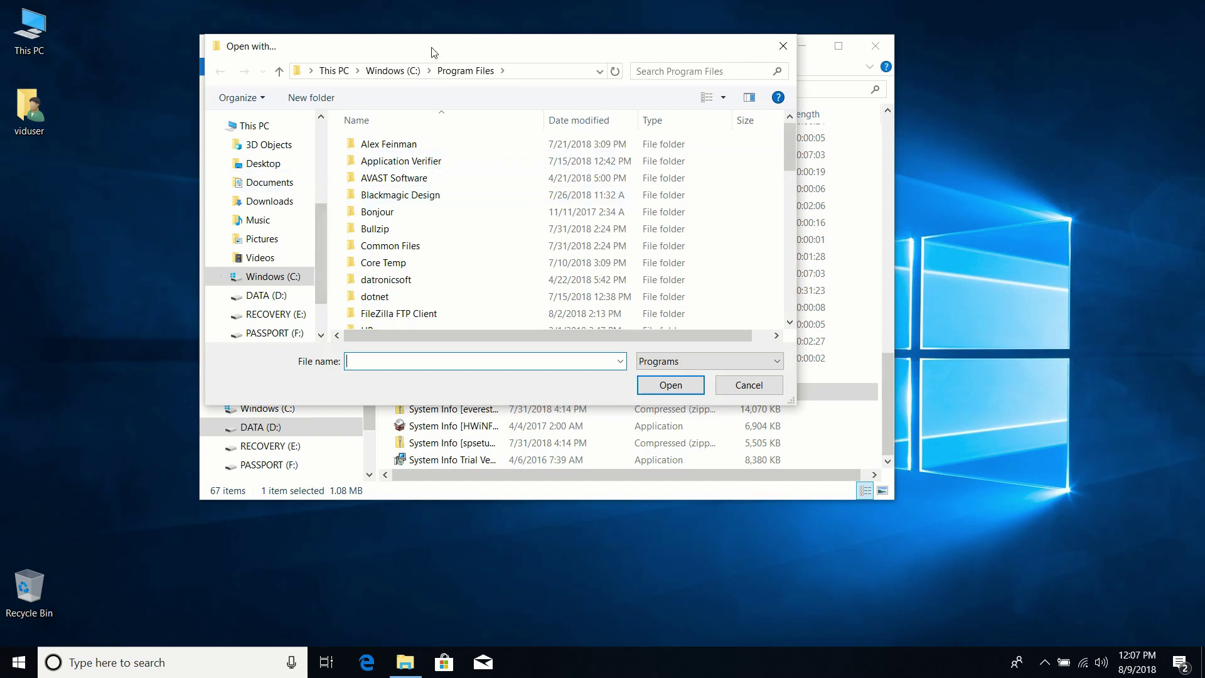
Look through the Program Files folders for a program to open still-image with, and cancel the choice.
{"action": "left_click_drag", "start_coordinate": [432, 51], "coordinate": [354, 174]}
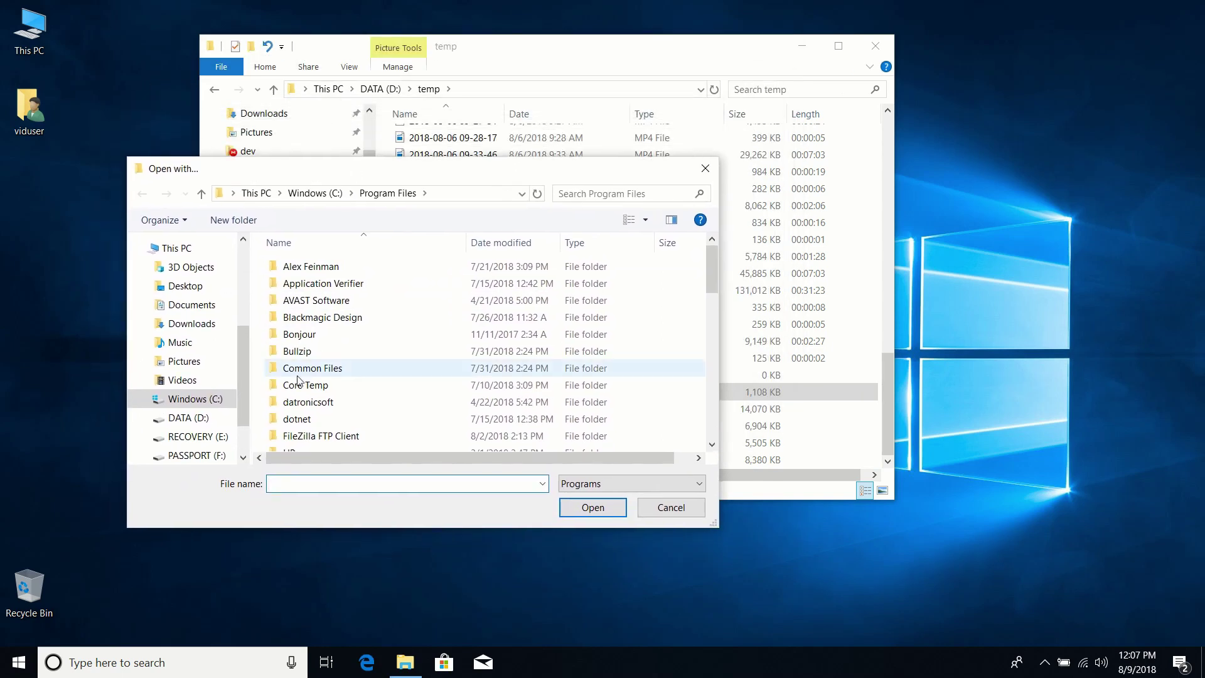
{"action": "scroll", "coordinate": [314, 361], "scroll_direction": "down", "scroll_amount": 15}
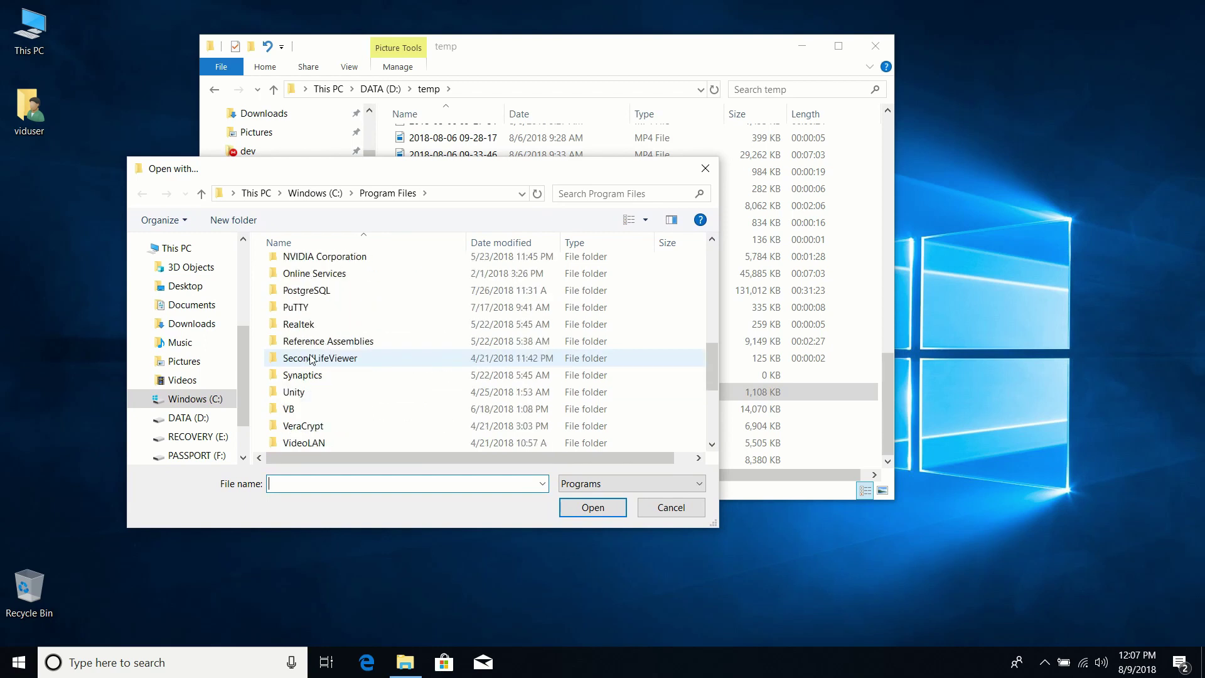
{"action": "scroll", "coordinate": [312, 359], "scroll_direction": "up", "scroll_amount": 15}
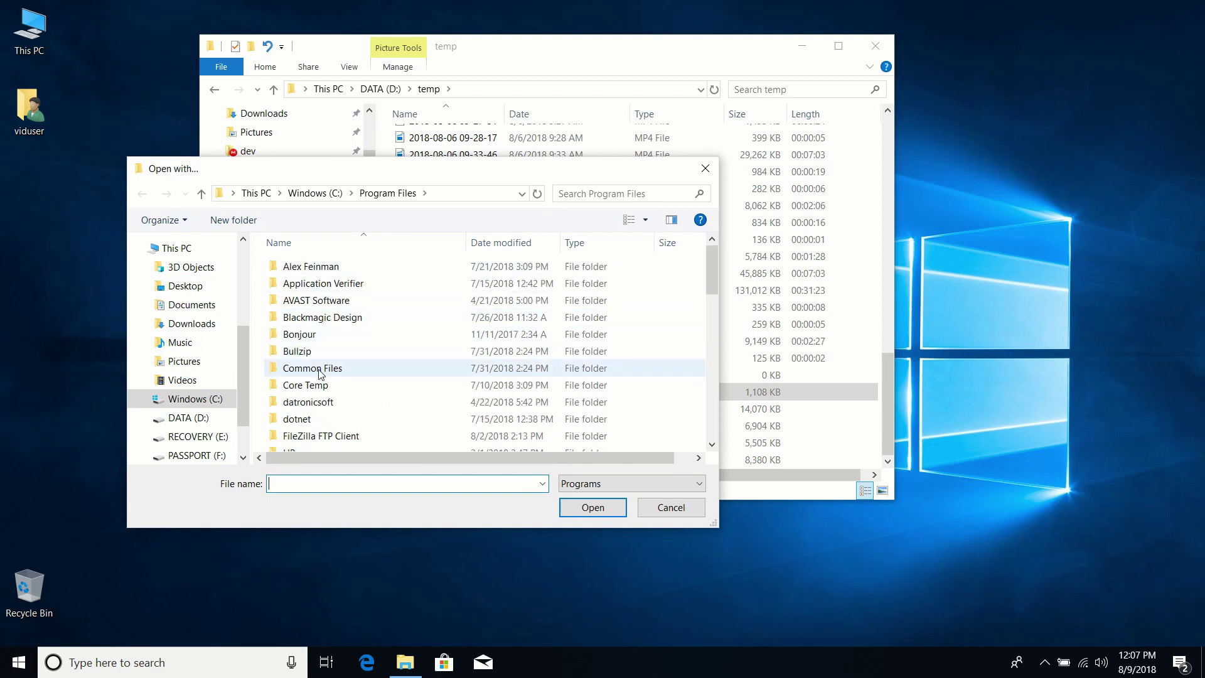
{"action": "scroll", "coordinate": [319, 371], "scroll_direction": "down", "scroll_amount": 5}
{"action": "scroll", "coordinate": [320, 374], "scroll_direction": "down", "scroll_amount": 5}
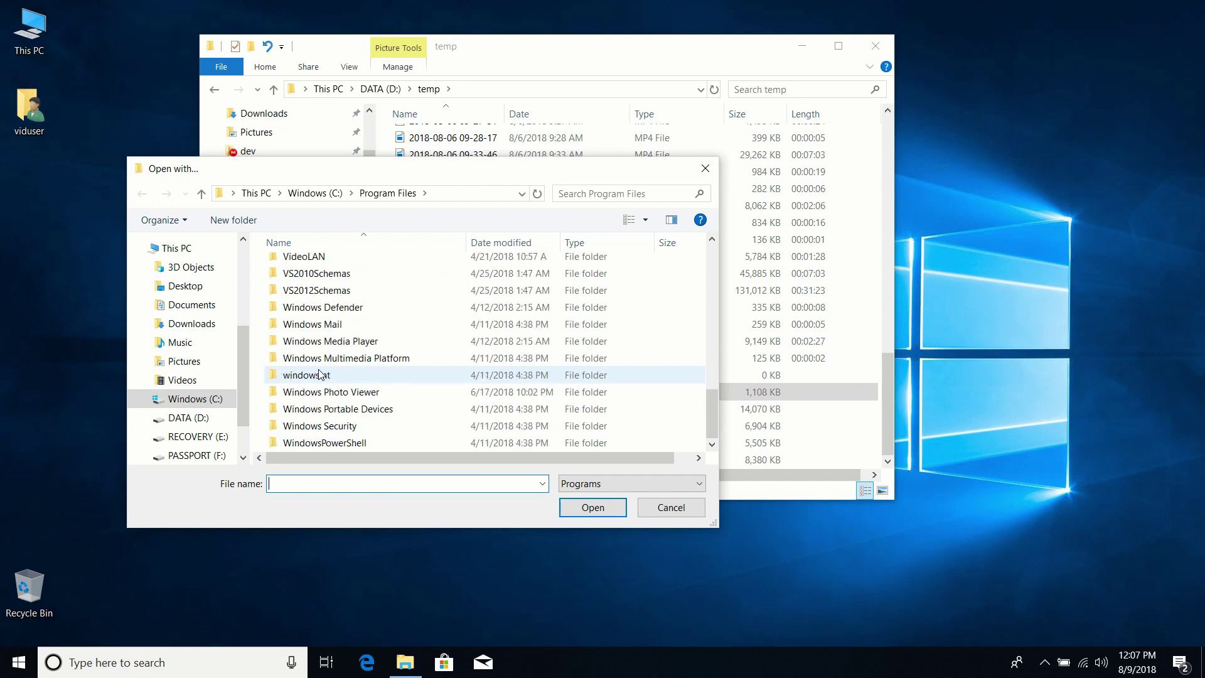
{"action": "left_click", "coordinate": [658, 510]}
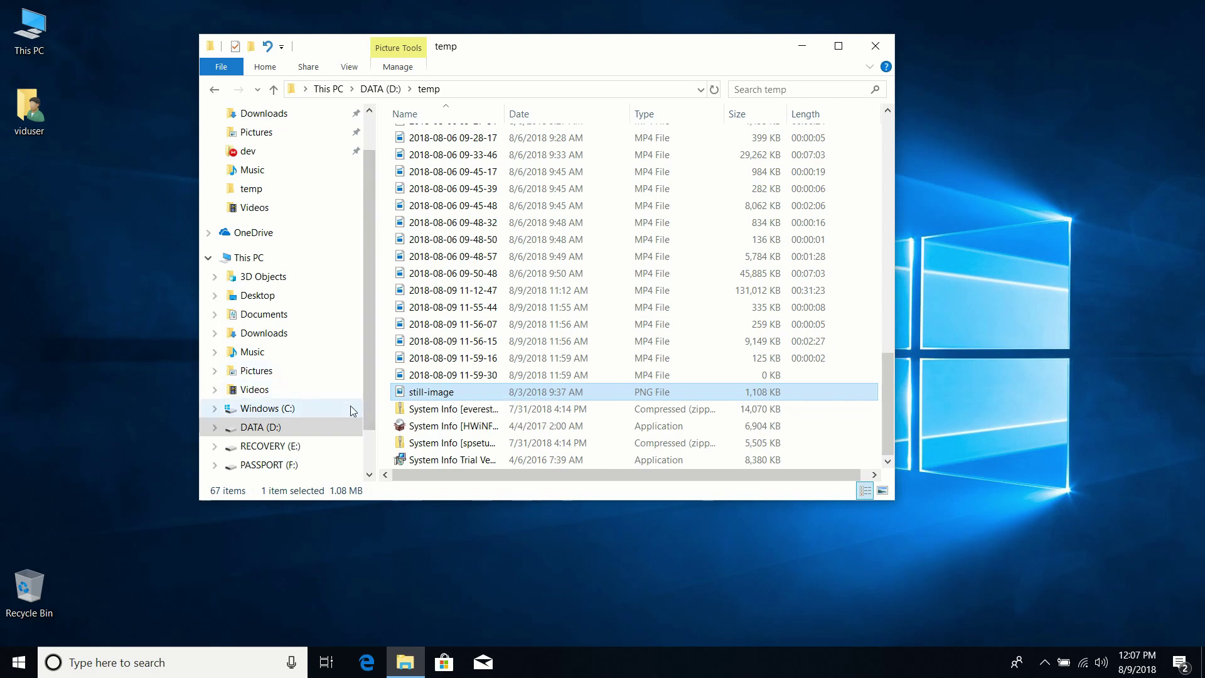
{"action": "left_click_drag", "start_coordinate": [361, 397], "coordinate": [367, 444]}
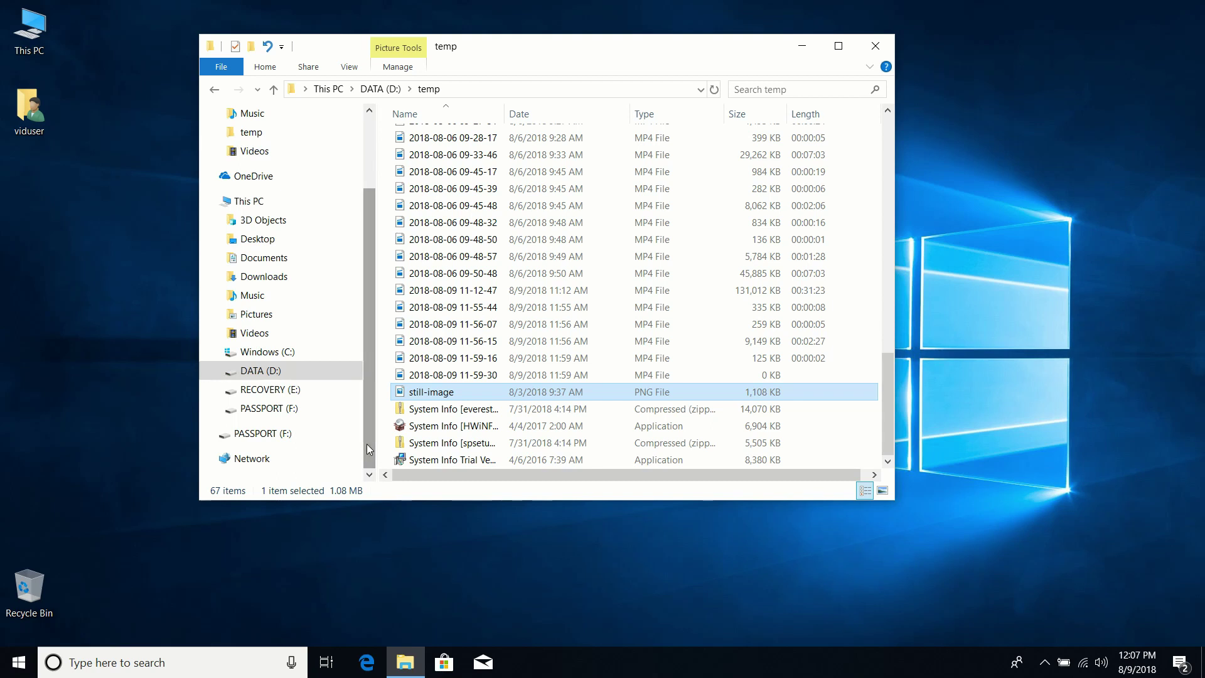
{"action": "right_click", "coordinate": [419, 396]}
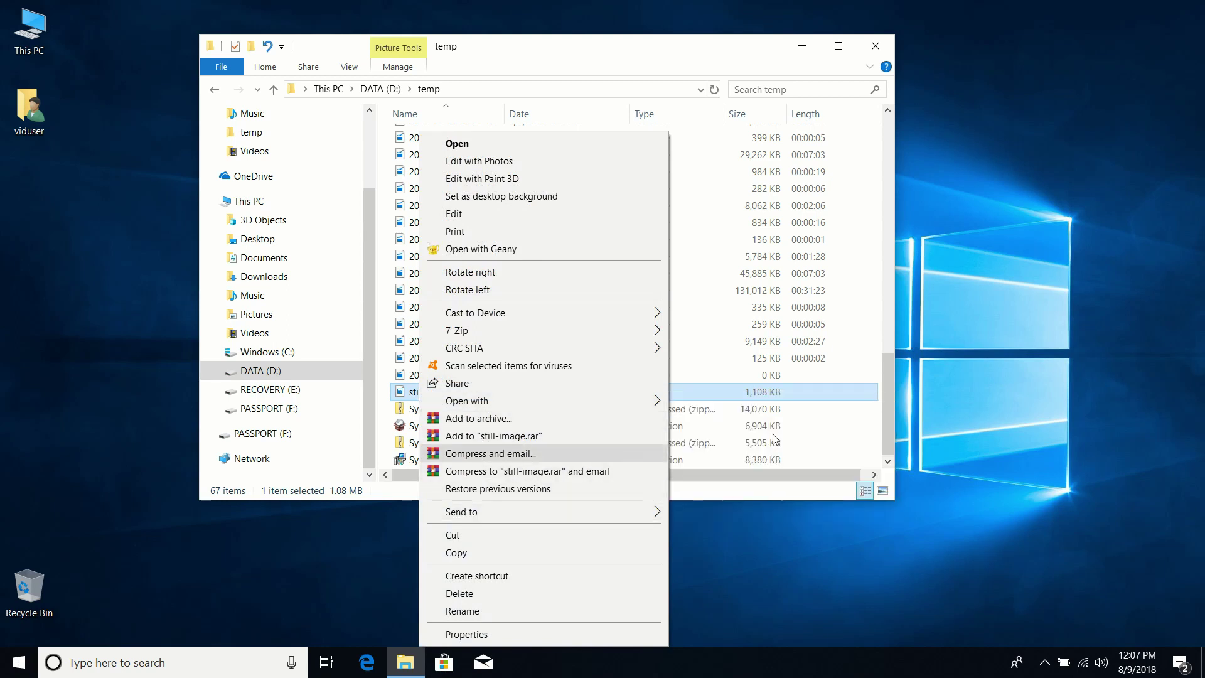
{"action": "left_click", "coordinate": [816, 392]}
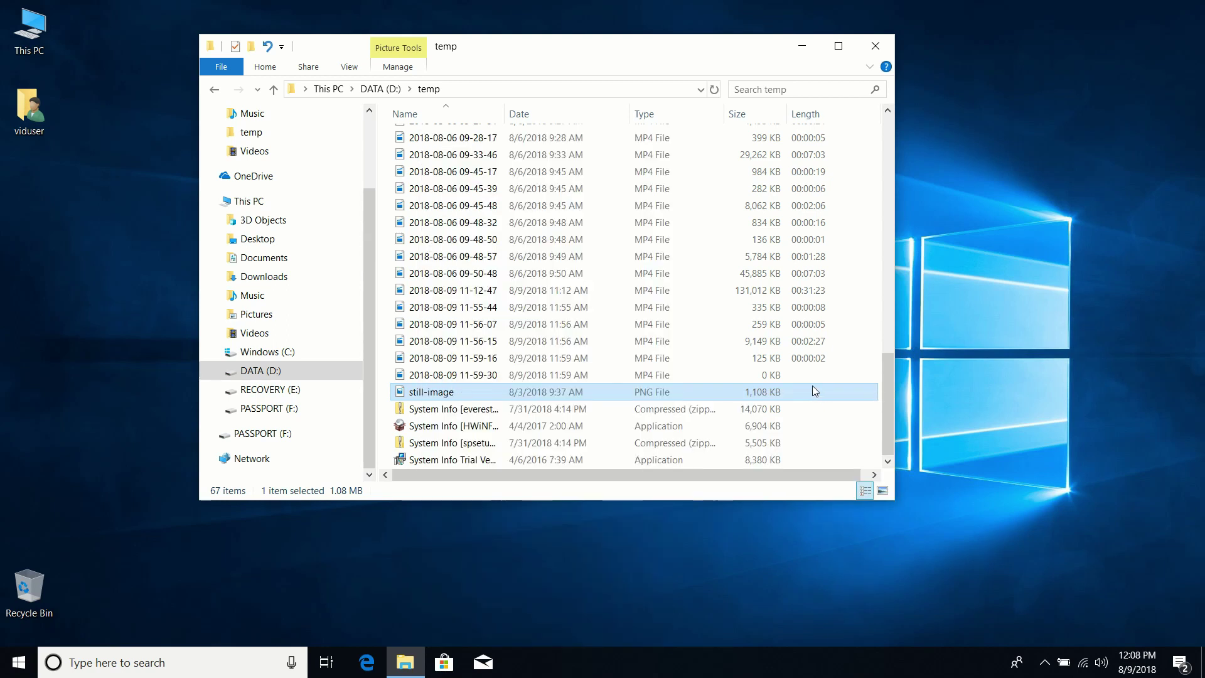
Go up to the DATA (D:) drive and open the background folder inside pics.
{"action": "left_click", "coordinate": [381, 89]}
{"action": "double_click", "coordinate": [483, 289]}
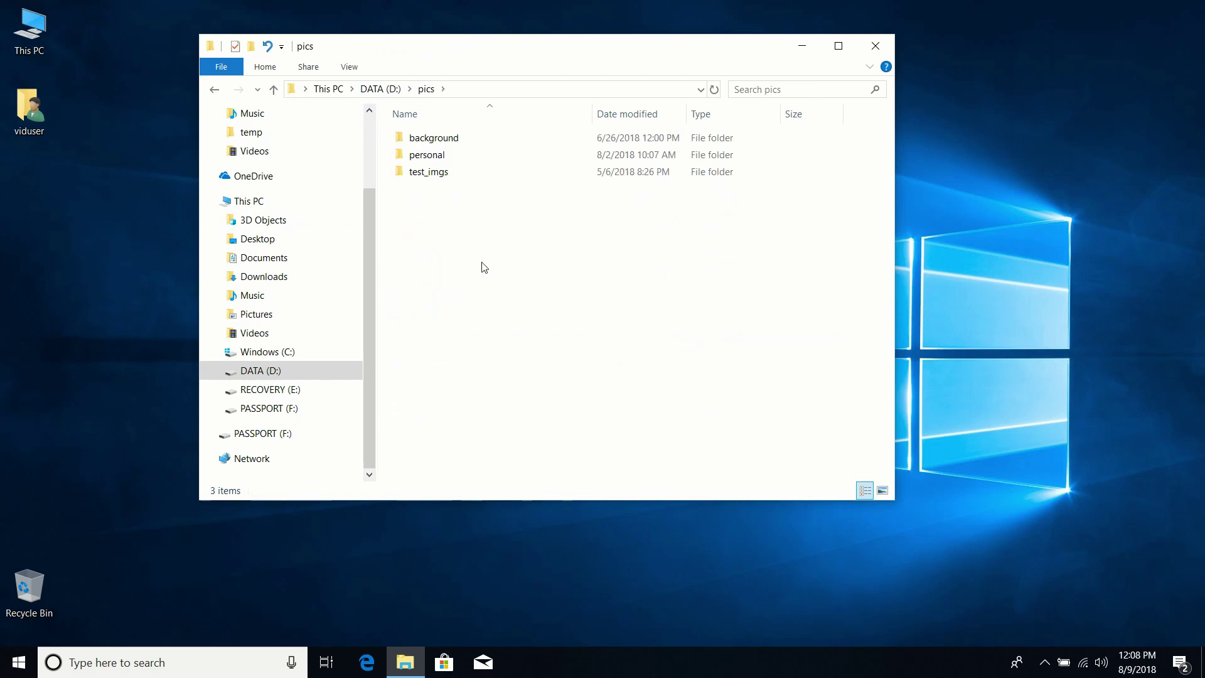
{"action": "double_click", "coordinate": [417, 138]}
Select individual pictures in the background folder one after another, from shoreline01 and computer01 through the city images.
{"action": "left_click", "coordinate": [610, 226]}
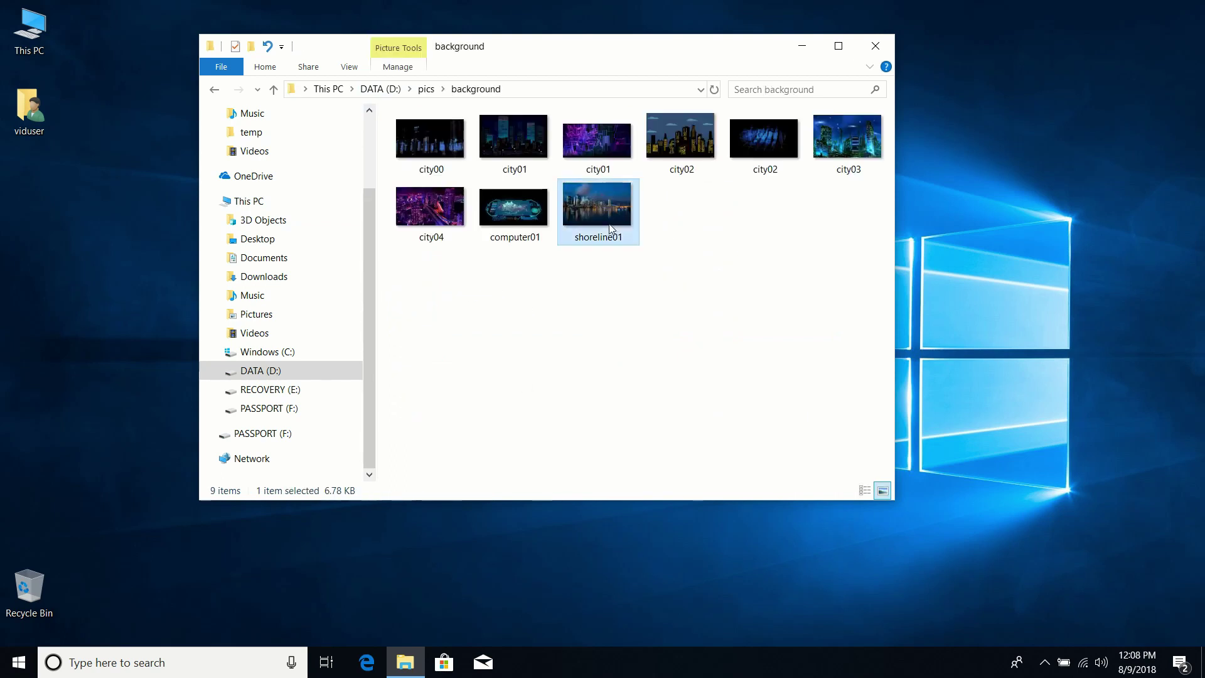
{"action": "left_click", "coordinate": [504, 226]}
{"action": "left_click", "coordinate": [431, 211]}
{"action": "left_click", "coordinate": [433, 148]}
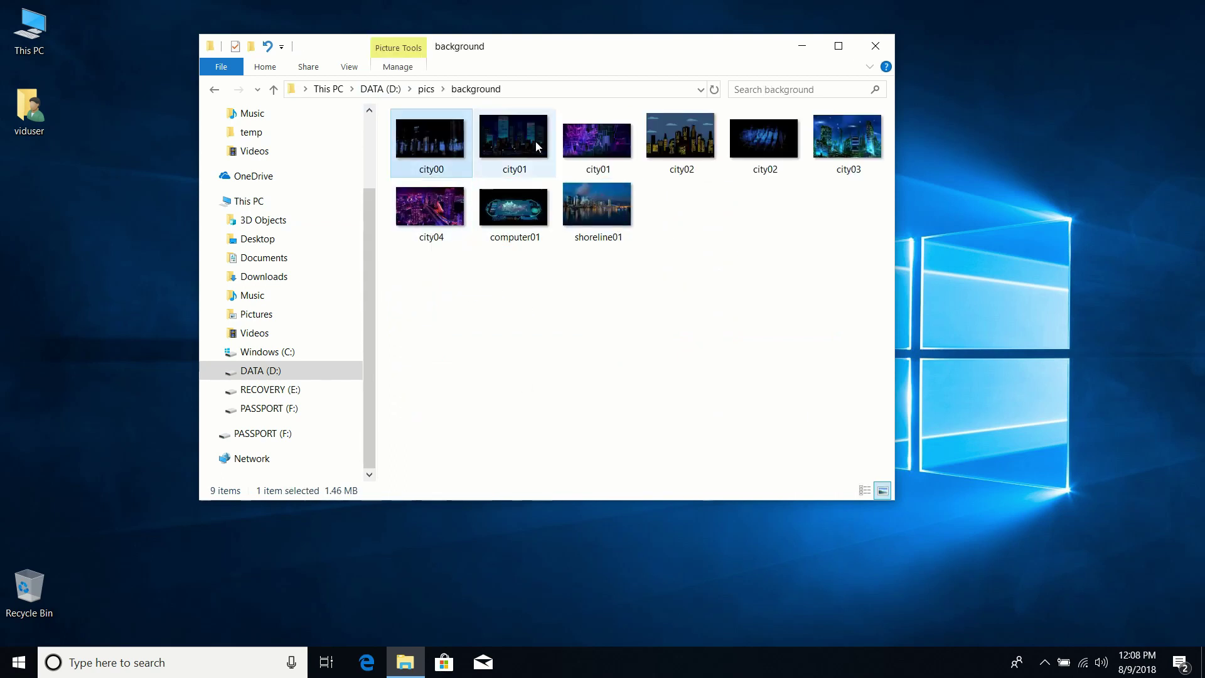
{"action": "left_click", "coordinate": [529, 145]}
{"action": "left_click", "coordinate": [597, 143]}
{"action": "left_click", "coordinate": [691, 158]}
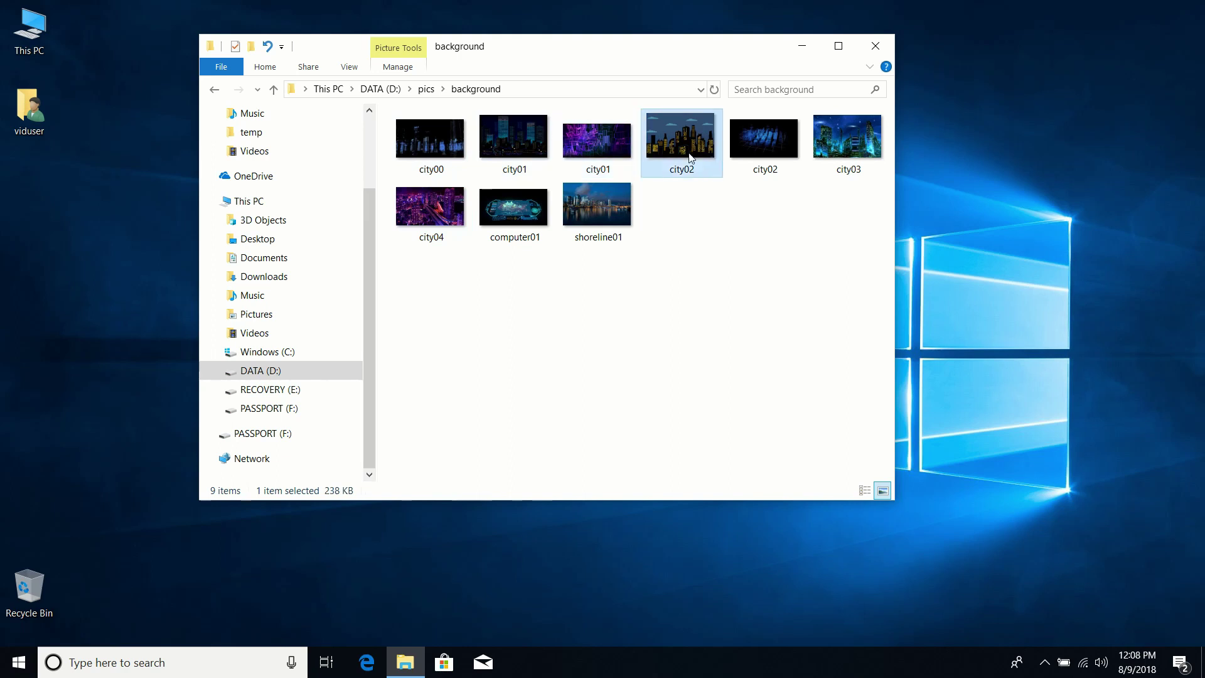
Clear the picture selection and switch the background folder's layout to Details.
{"action": "left_click", "coordinate": [685, 323]}
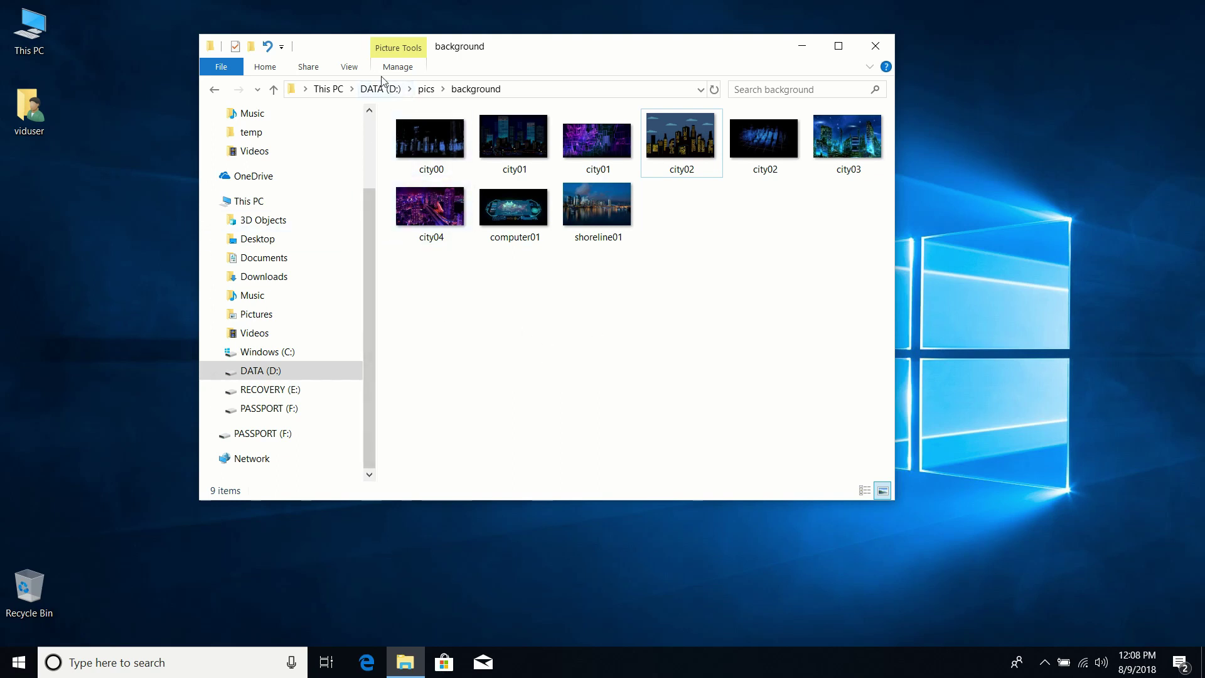
{"action": "left_click", "coordinate": [350, 67]}
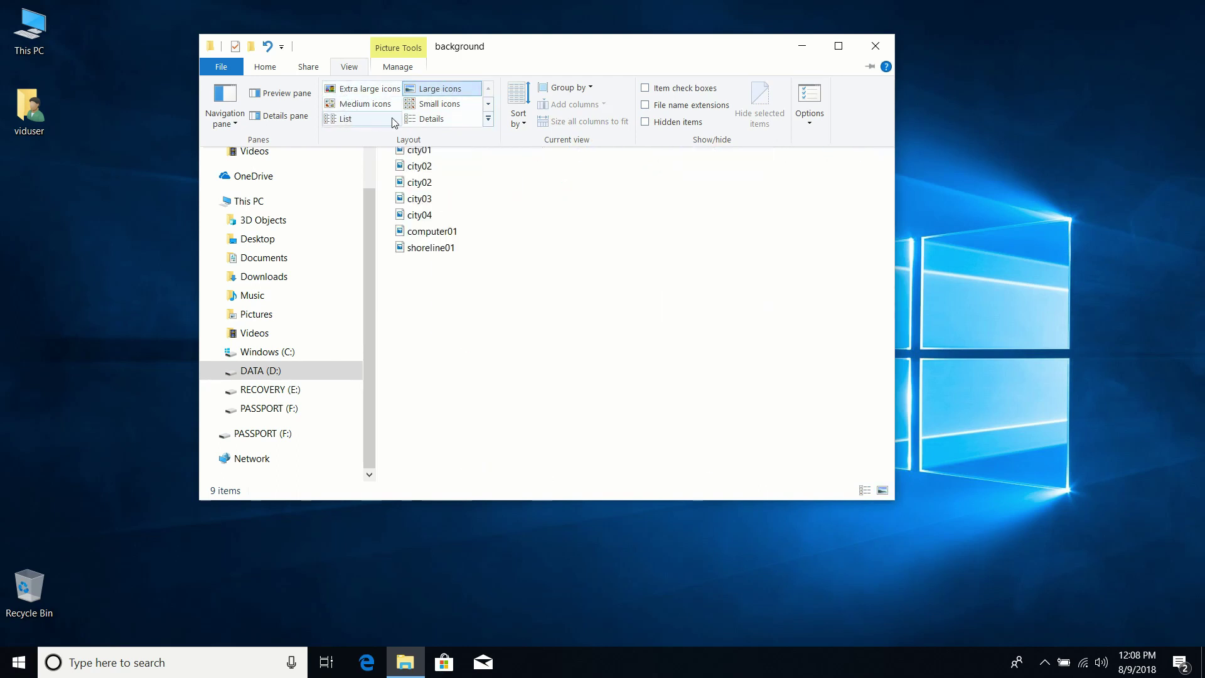
{"action": "left_click", "coordinate": [431, 119]}
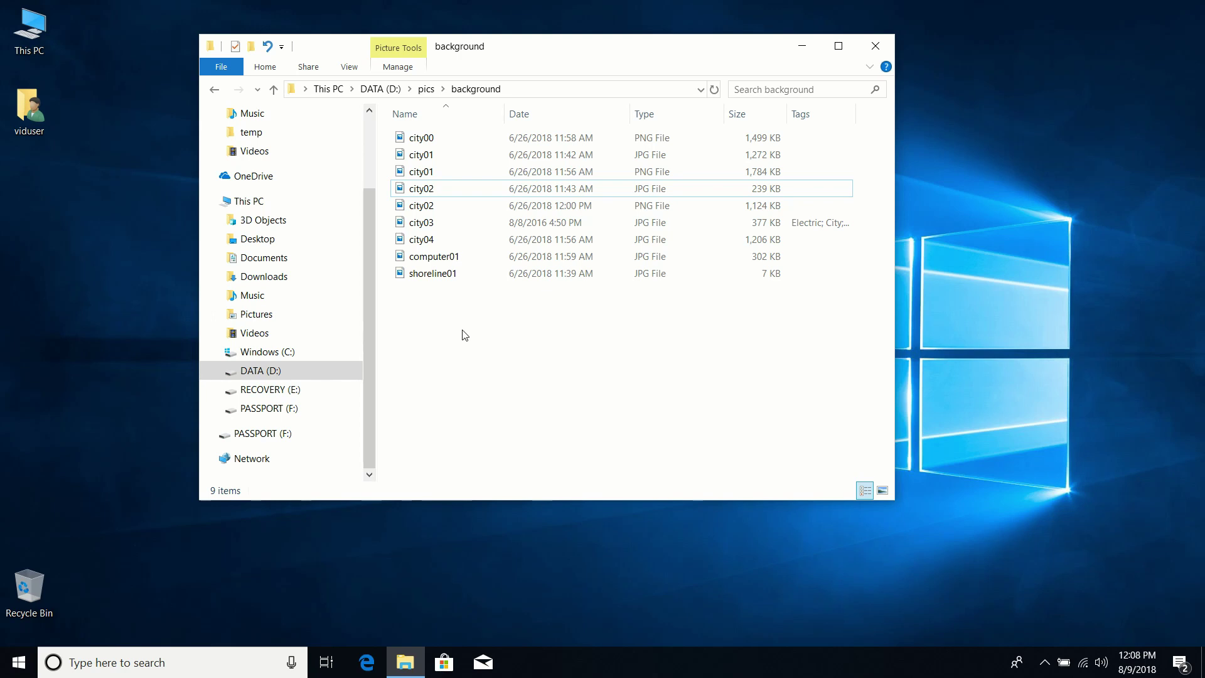
Select the continuous range of files from city00 through city04, and clear the selection.
{"action": "left_click", "coordinate": [417, 139]}
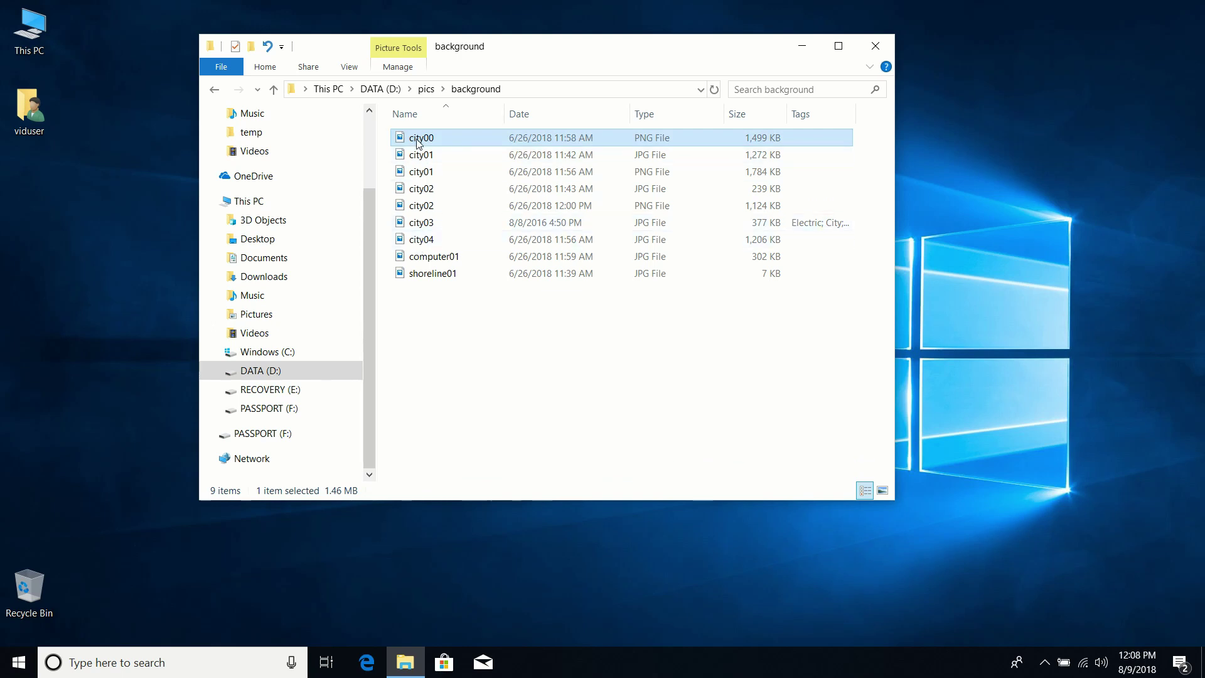
{"action": "left_click", "coordinate": [426, 241], "text": "shift"}
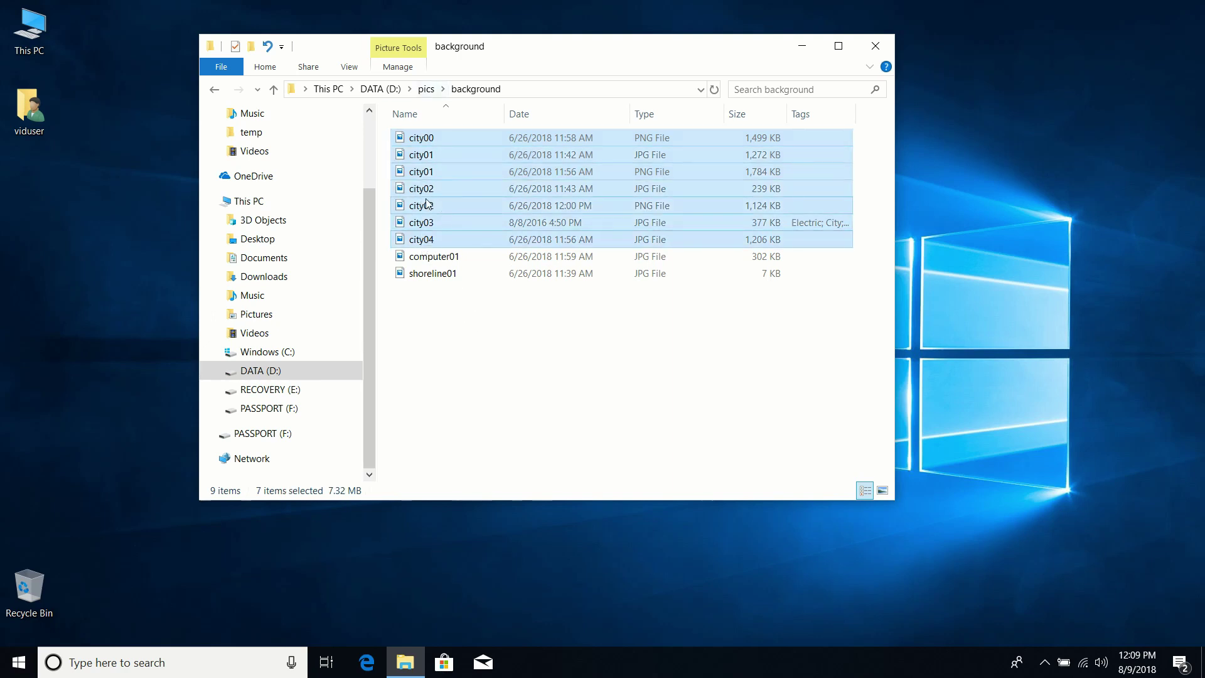
{"action": "left_click", "coordinate": [458, 306]}
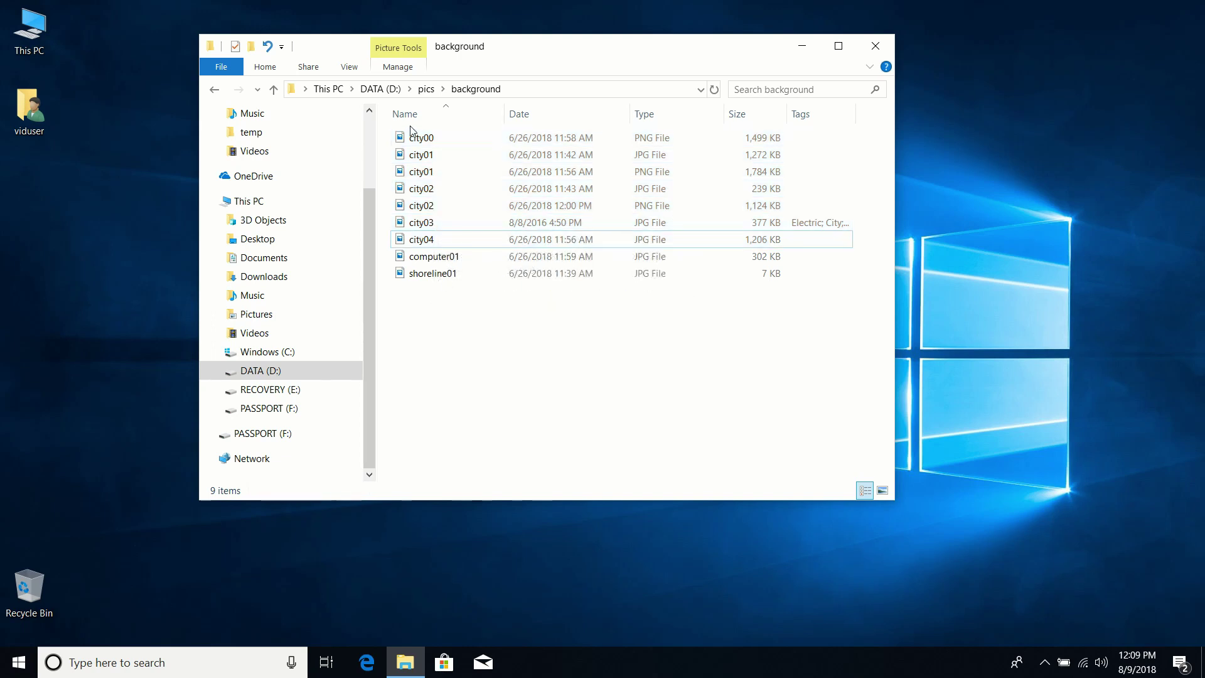
Select city00, computer01 and shoreline01 together and send them to a compressed (zipped) folder.
{"action": "left_click", "coordinate": [417, 138]}
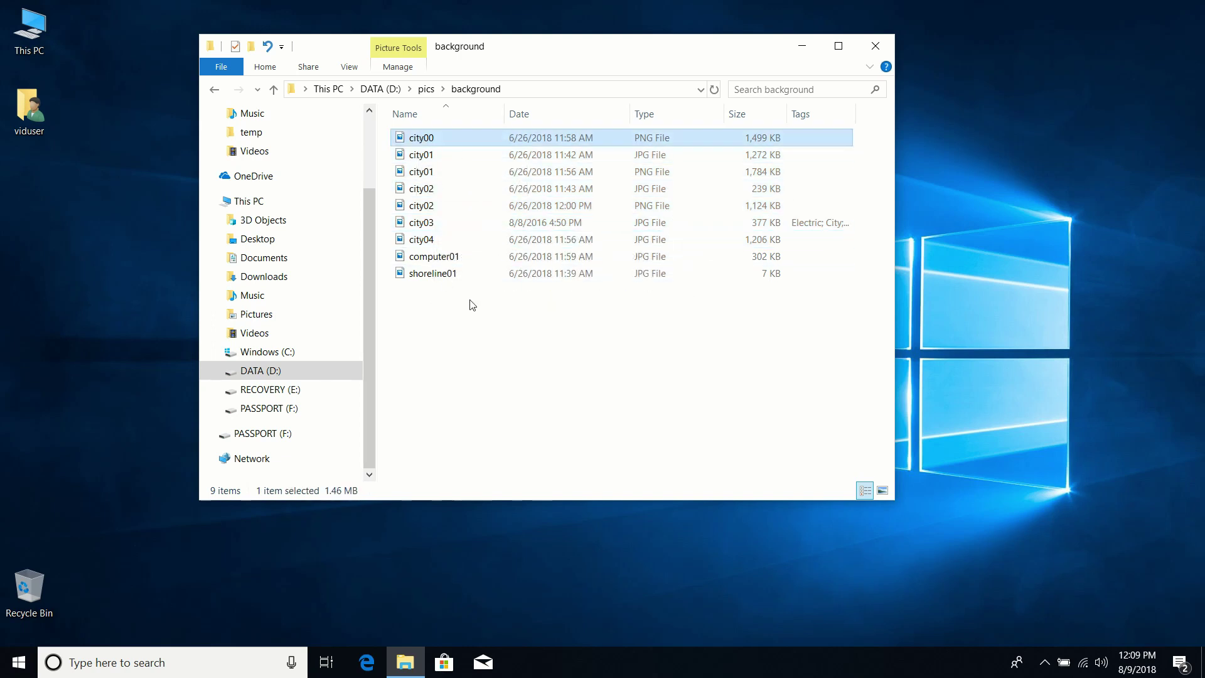
{"action": "left_click", "coordinate": [425, 257], "text": "ctrl"}
{"action": "left_click", "coordinate": [426, 274], "text": "ctrl"}
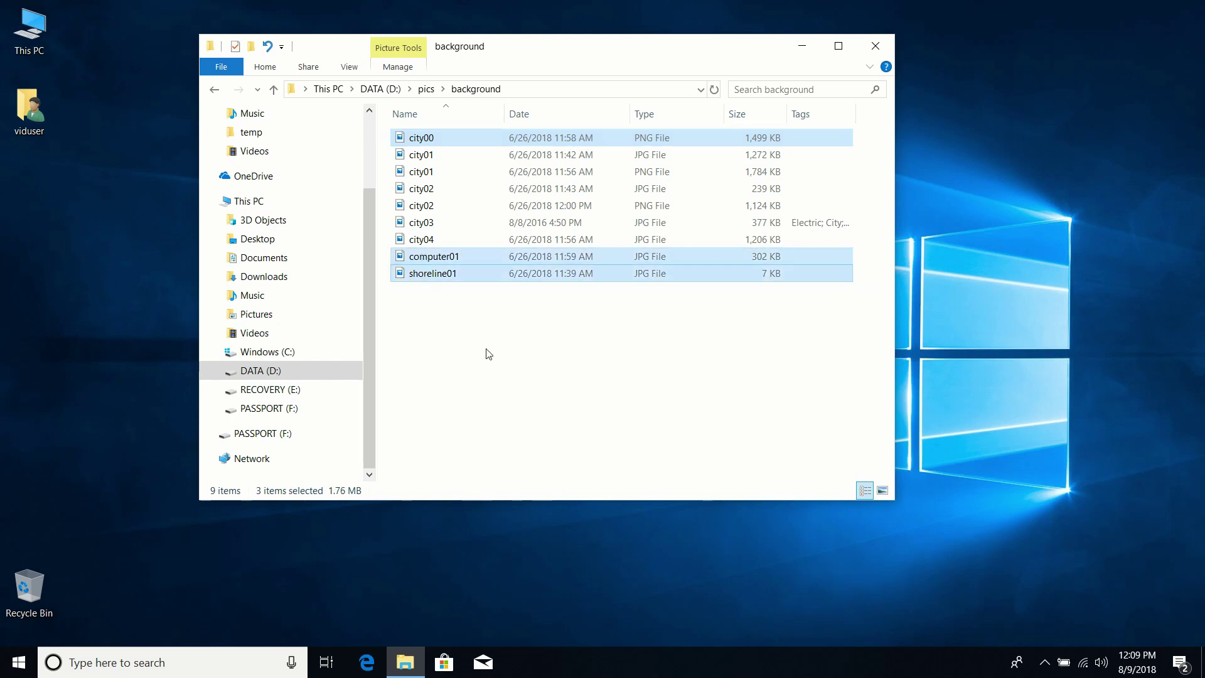
{"action": "right_click", "coordinate": [425, 278]}
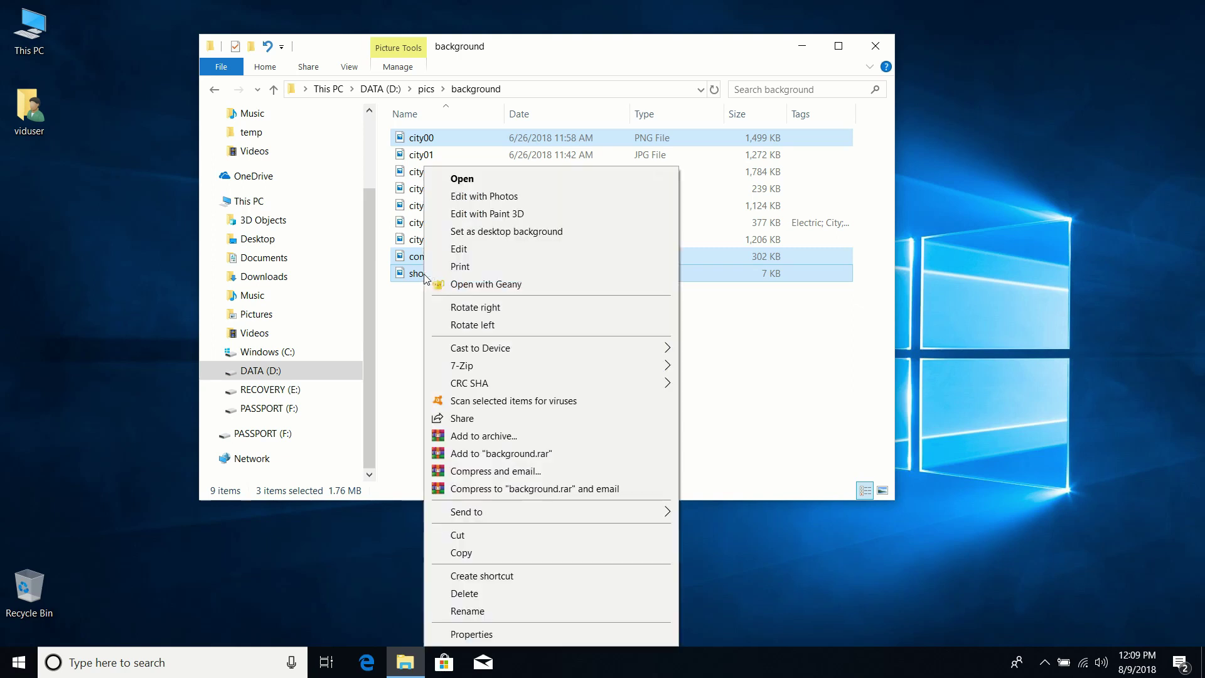
{"action": "mouse_move", "coordinate": [477, 512]}
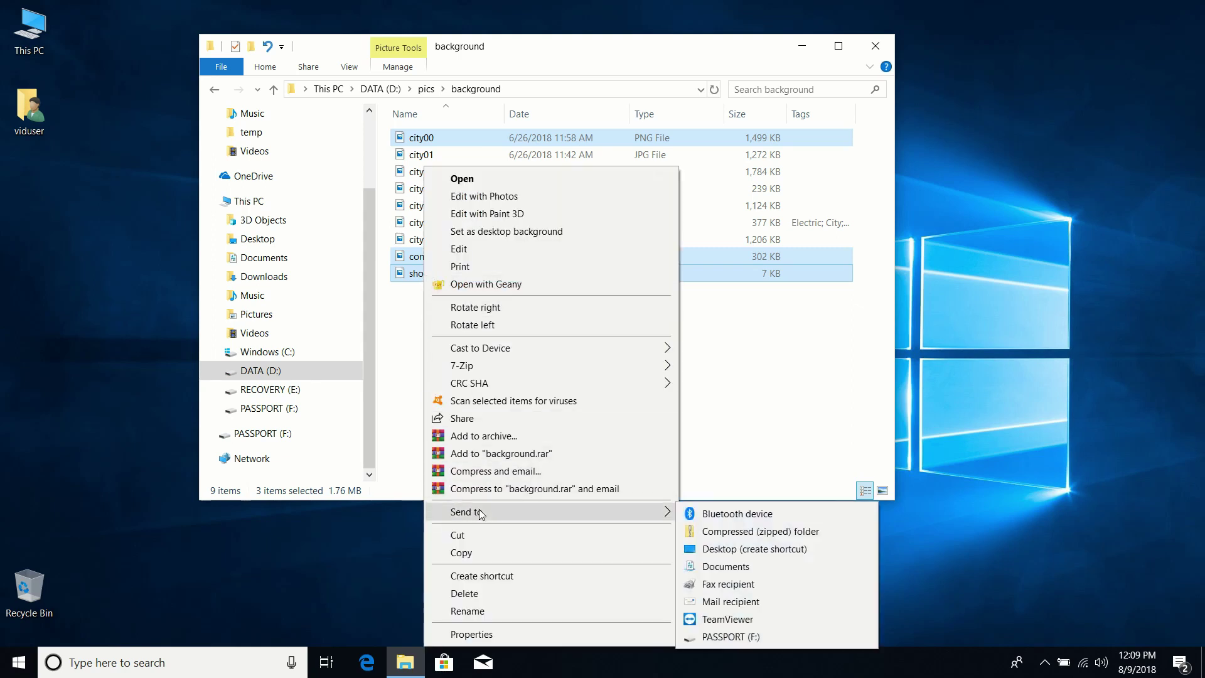
{"action": "left_click", "coordinate": [726, 532]}
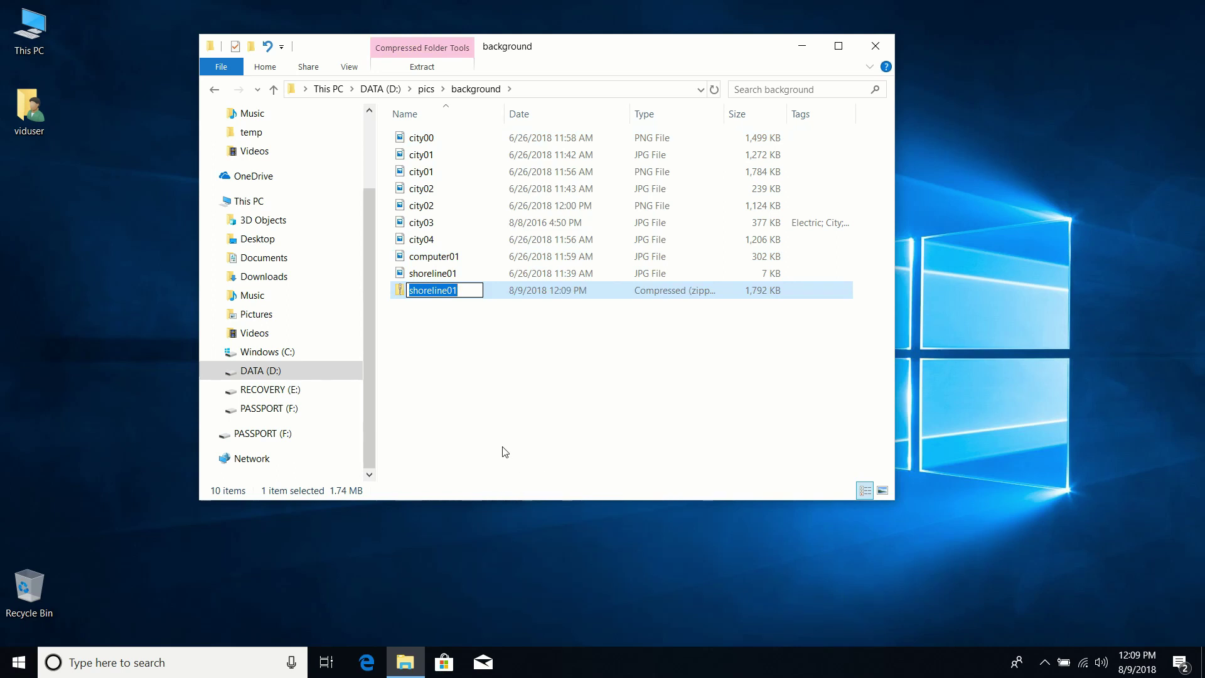
Name the new zip archive "compressed file" and clear the selection.
{"action": "type", "text": "com"}
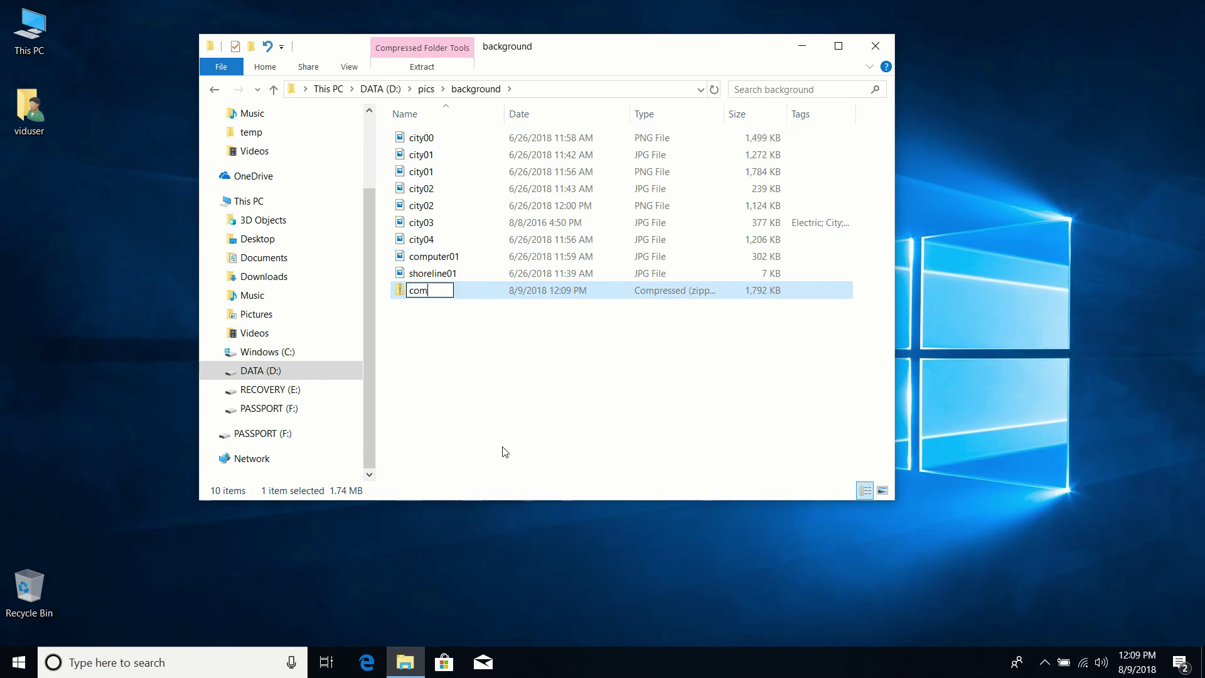
{"action": "type", "text": "pressed file"}
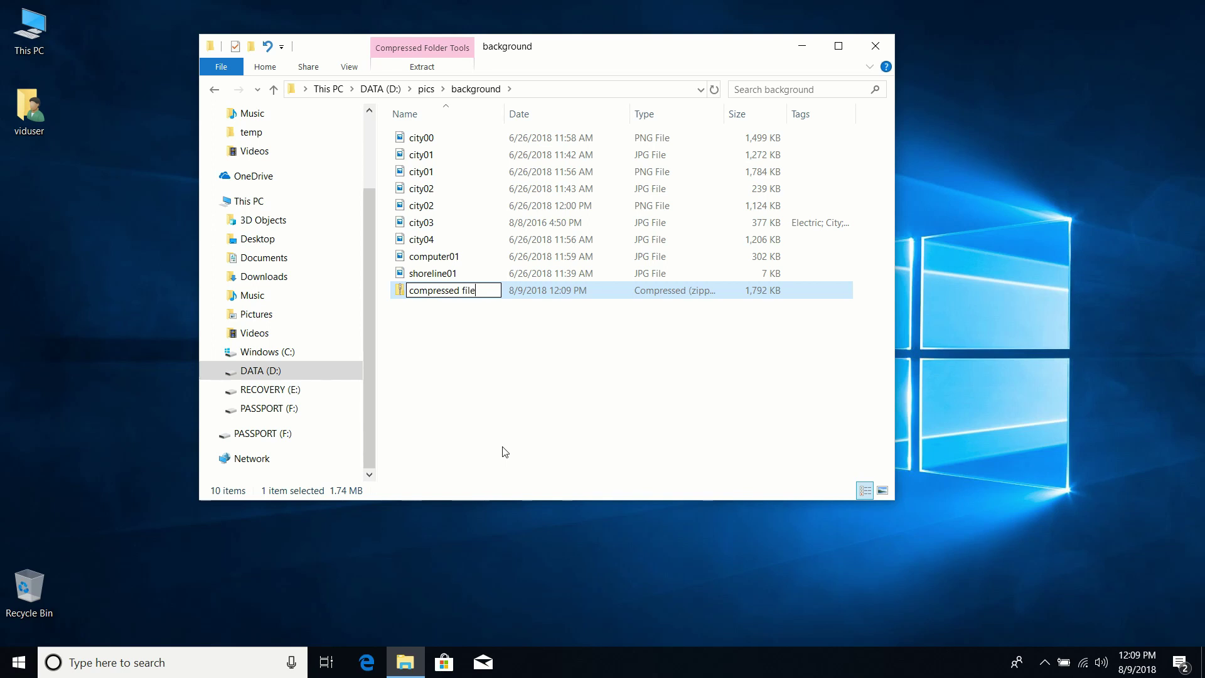
{"action": "key", "text": "Return"}
{"action": "left_click", "coordinate": [499, 374]}
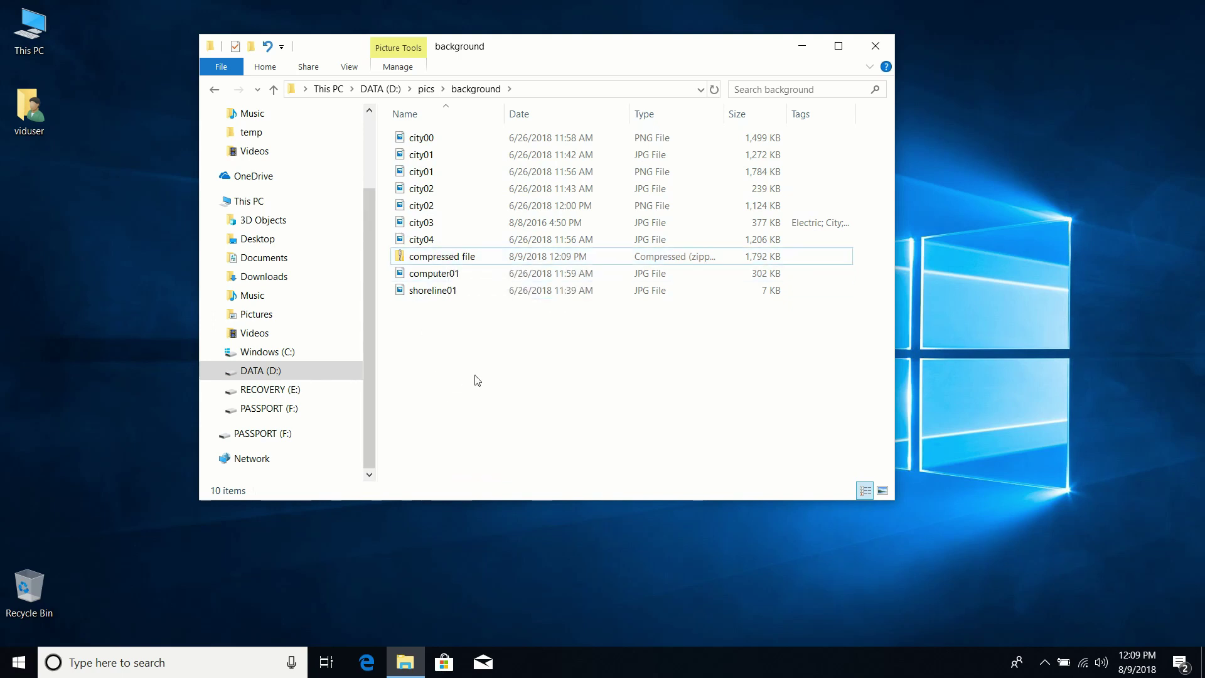
Open the compressed file archive and open its computer01 picture with Photos, after looking through the offered apps.
{"action": "double_click", "coordinate": [409, 263]}
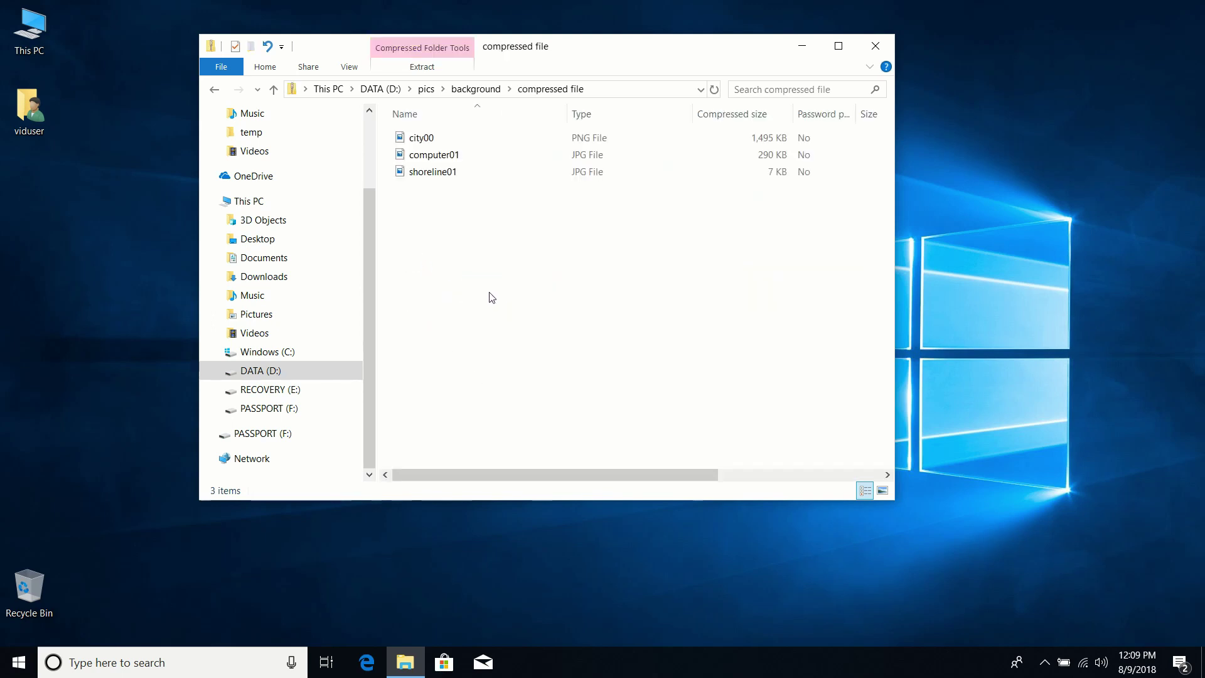
{"action": "left_click", "coordinate": [429, 157]}
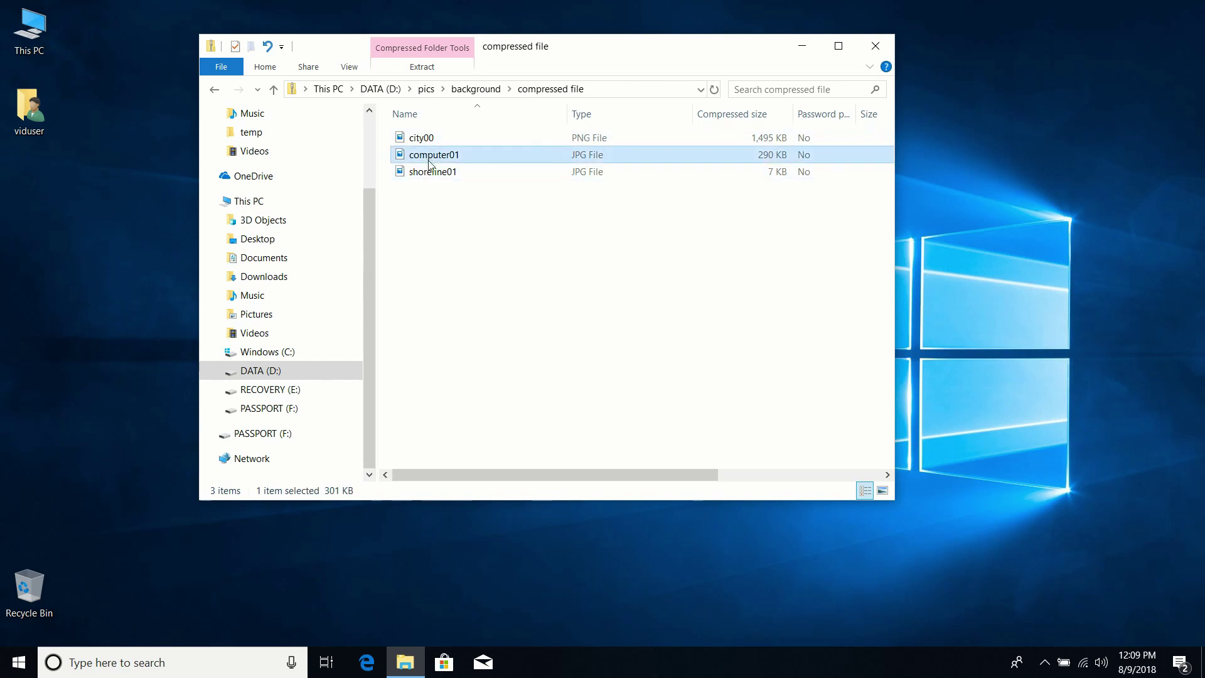
{"action": "key", "text": "Return"}
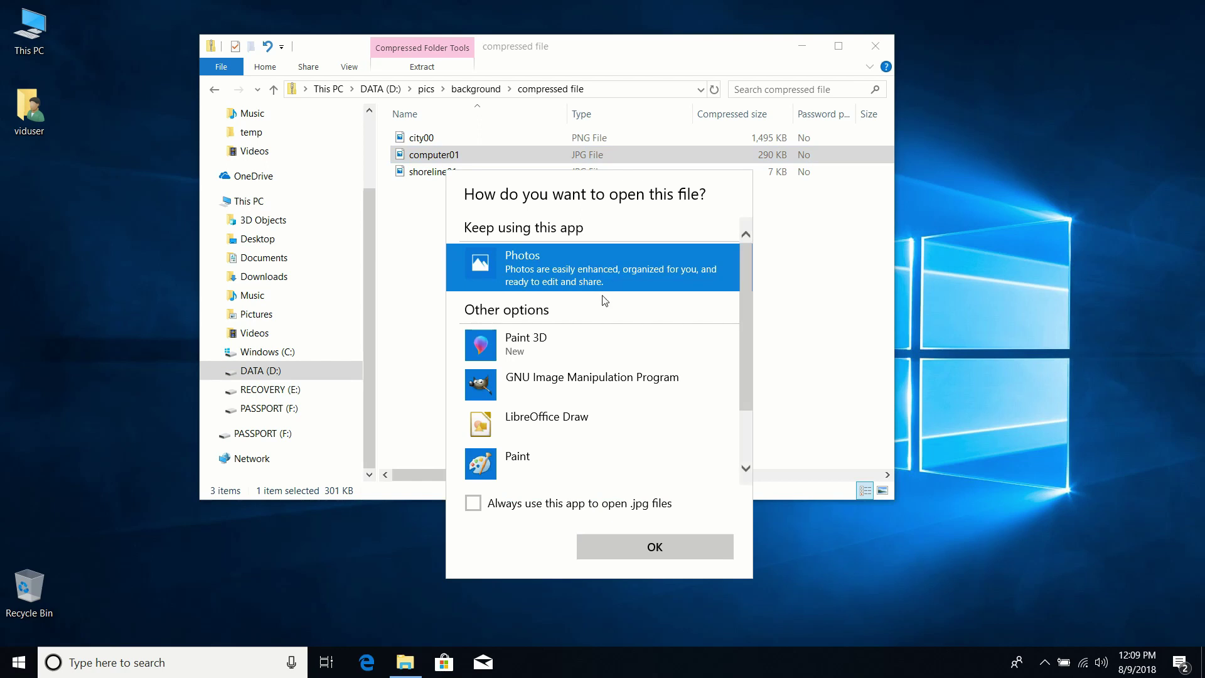
{"action": "scroll", "coordinate": [603, 299], "scroll_direction": "down", "scroll_amount": 2}
{"action": "scroll", "coordinate": [604, 301], "scroll_direction": "up", "scroll_amount": 2}
{"action": "scroll", "coordinate": [576, 426], "scroll_direction": "down", "scroll_amount": 2}
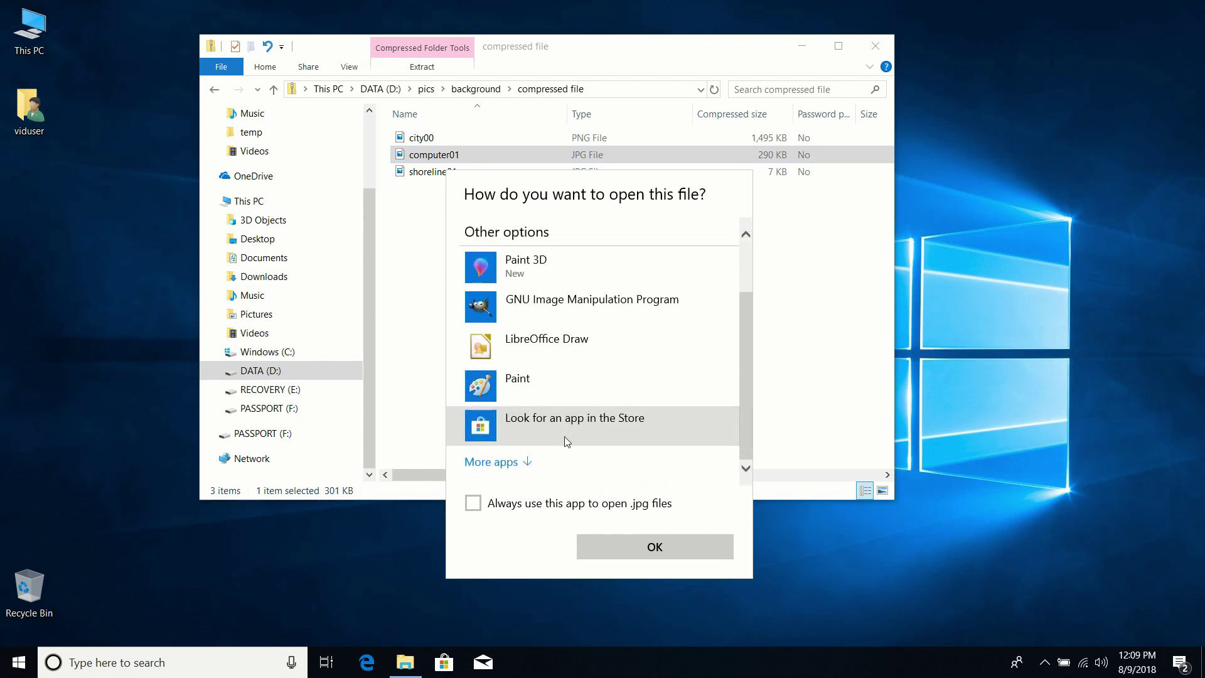
{"action": "scroll", "coordinate": [567, 404], "scroll_direction": "up", "scroll_amount": 2}
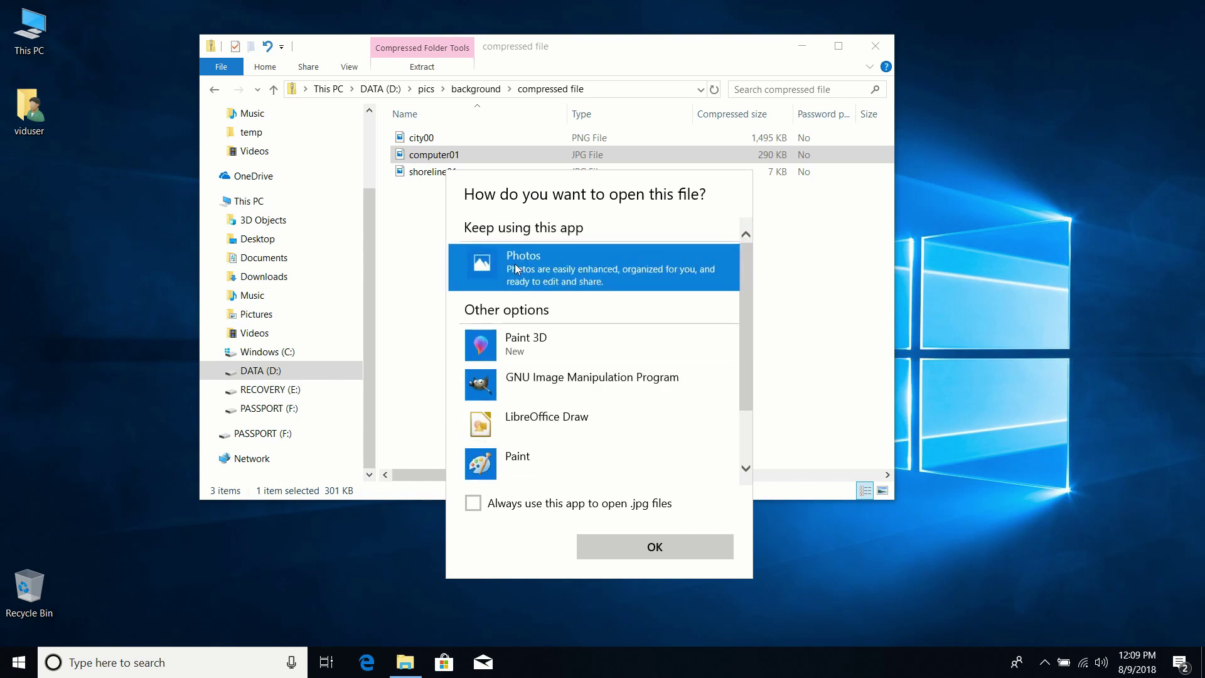
{"action": "left_click", "coordinate": [666, 547]}
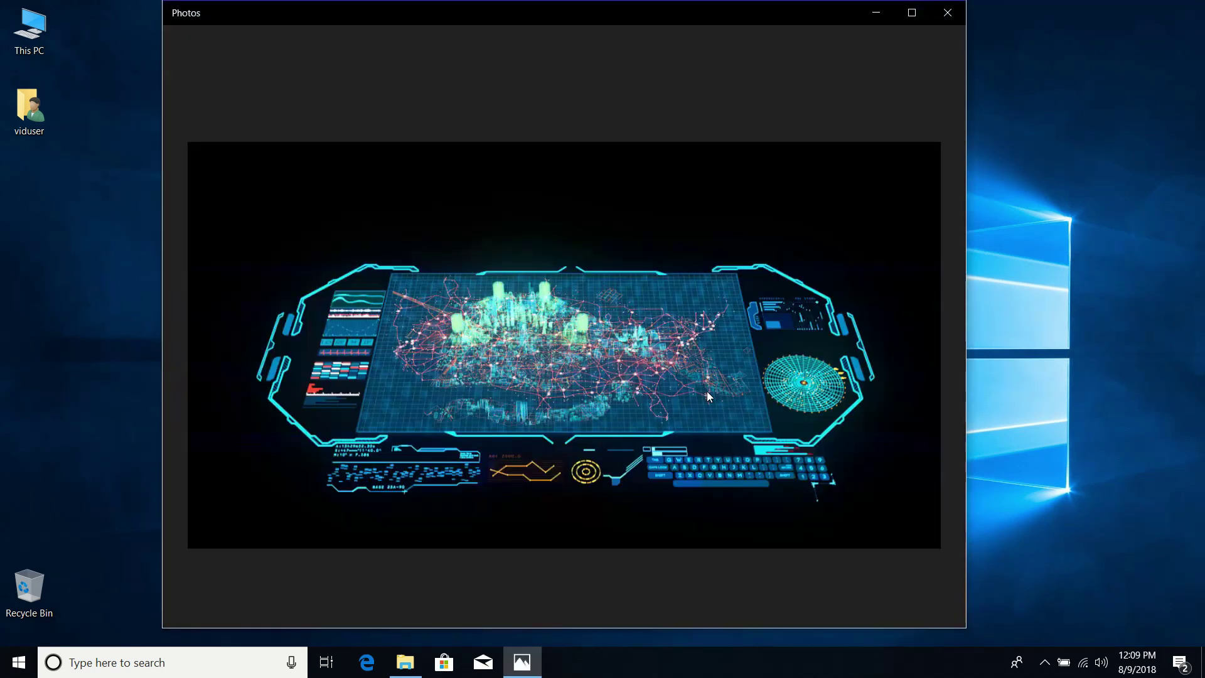
Close the picture and go from the archive back to the background folder.
{"action": "left_click", "coordinate": [947, 13]}
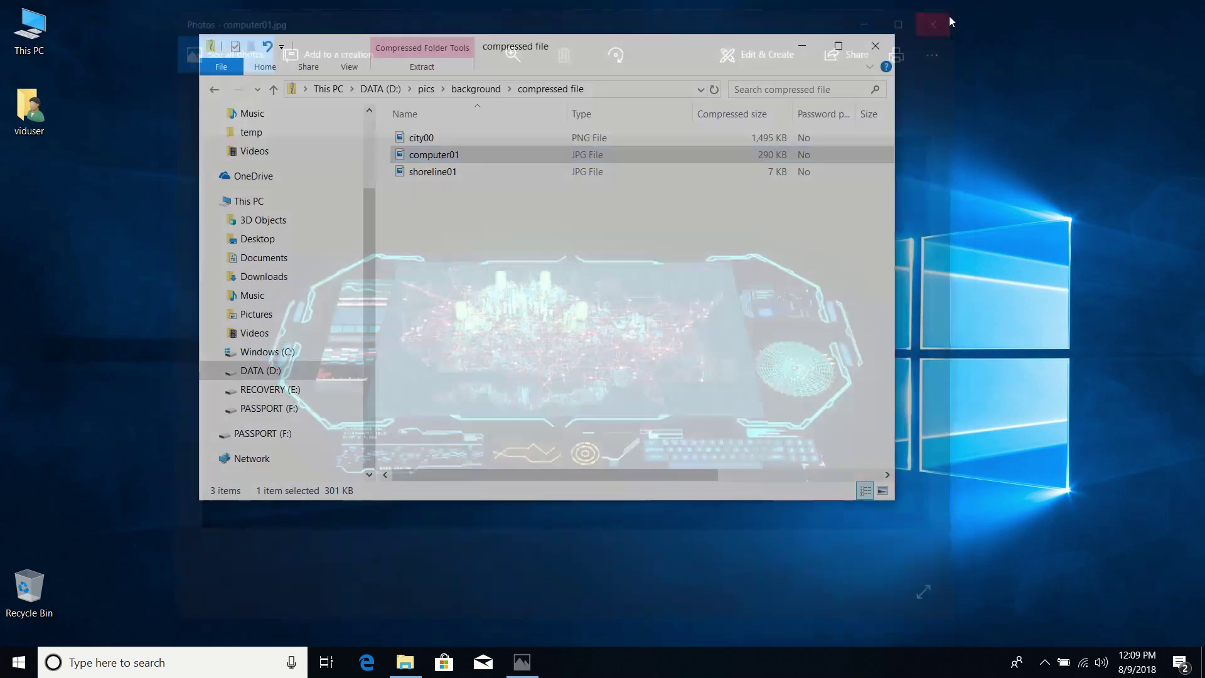
{"action": "left_click", "coordinate": [577, 297]}
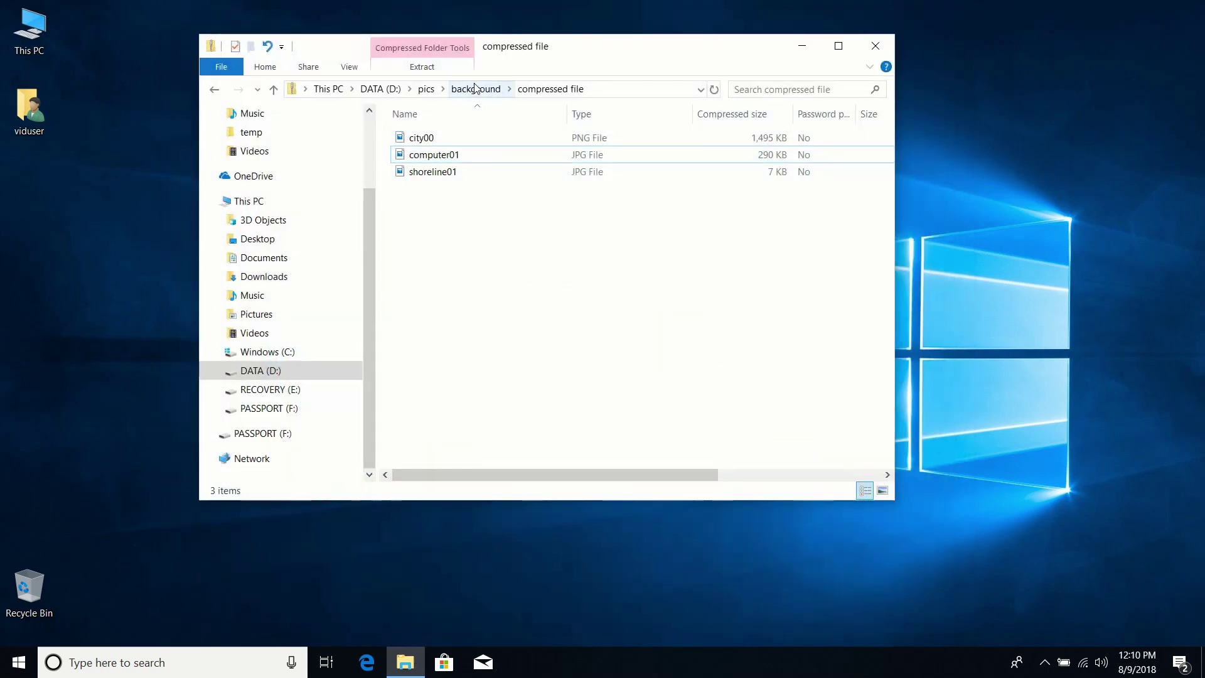
{"action": "left_click", "coordinate": [476, 89]}
{"action": "left_click", "coordinate": [442, 352]}
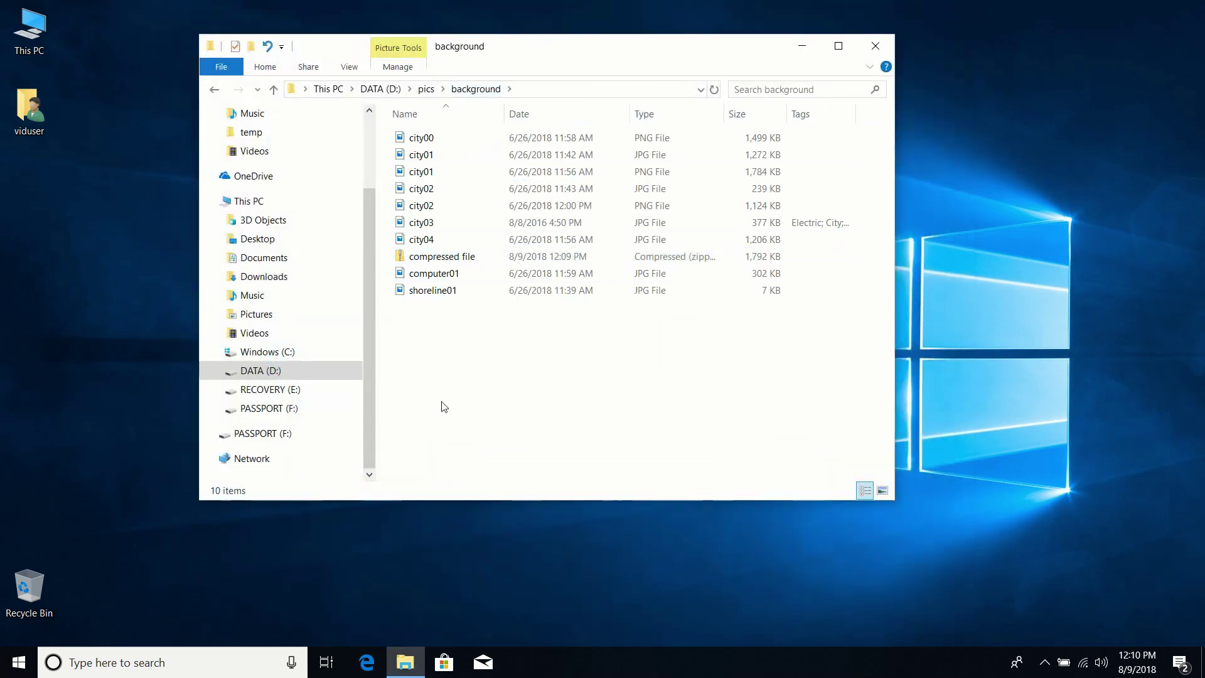
Extract all files from the compressed file archive into the folder D:\pics\background\photos.
{"action": "left_click", "coordinate": [432, 257]}
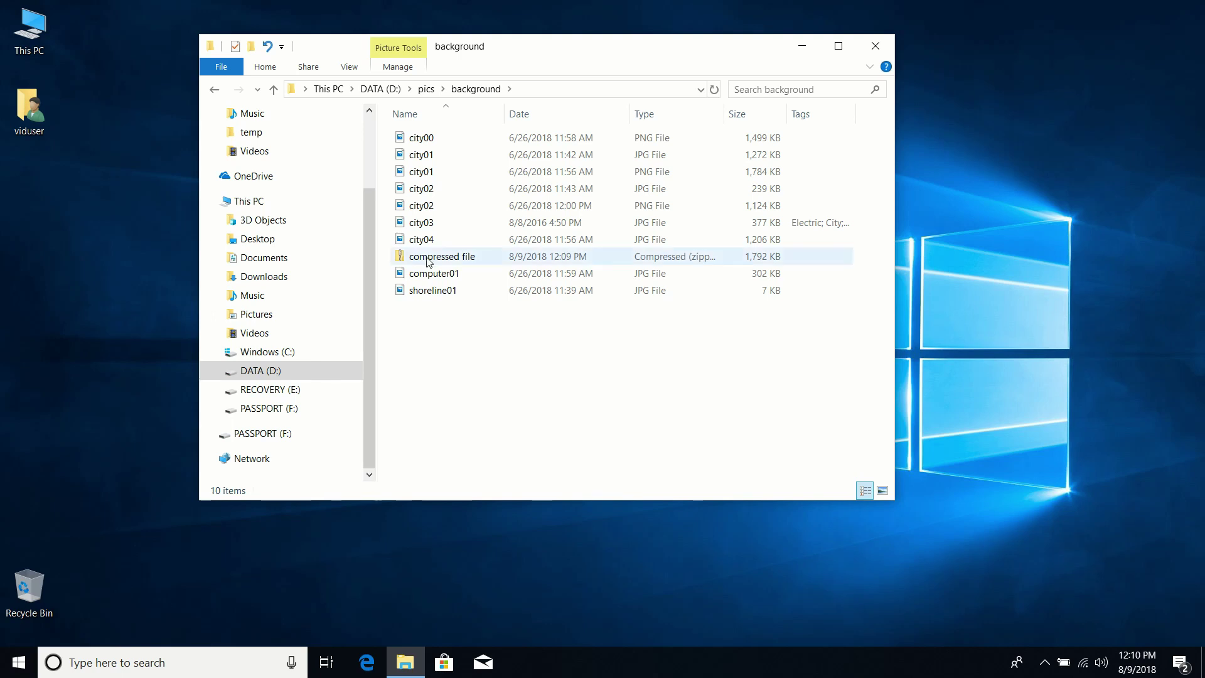
{"action": "right_click", "coordinate": [399, 264]}
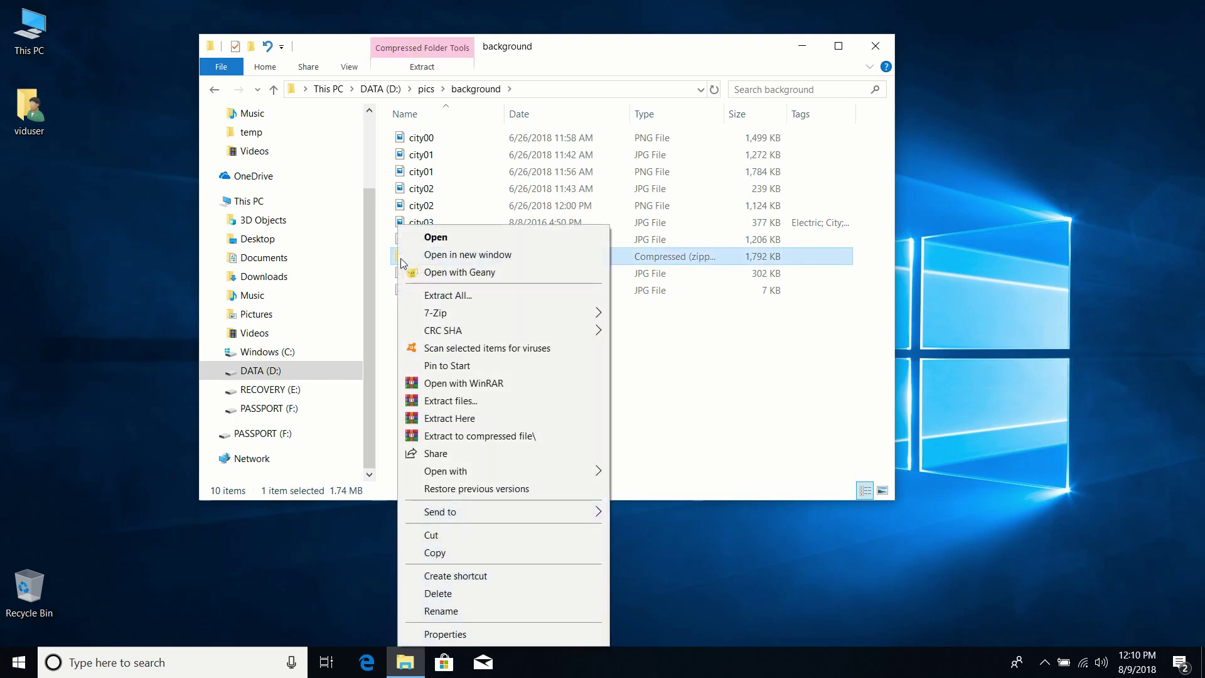
{"action": "left_click", "coordinate": [447, 295]}
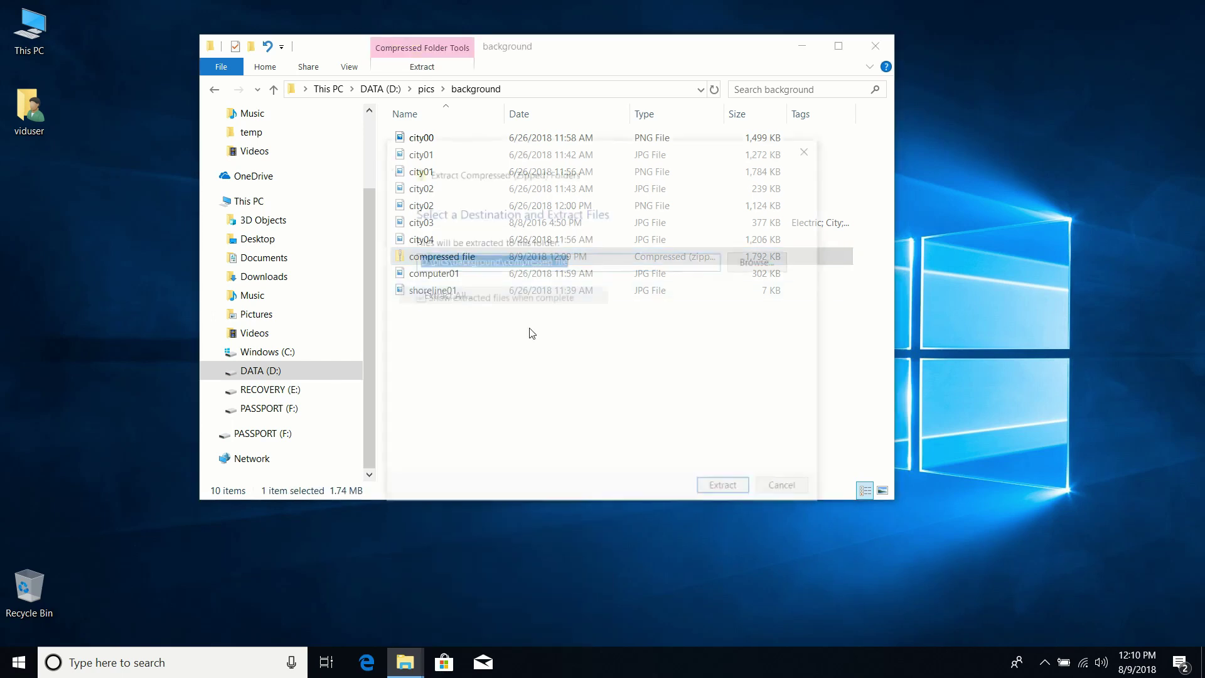
{"action": "left_click", "coordinate": [604, 266]}
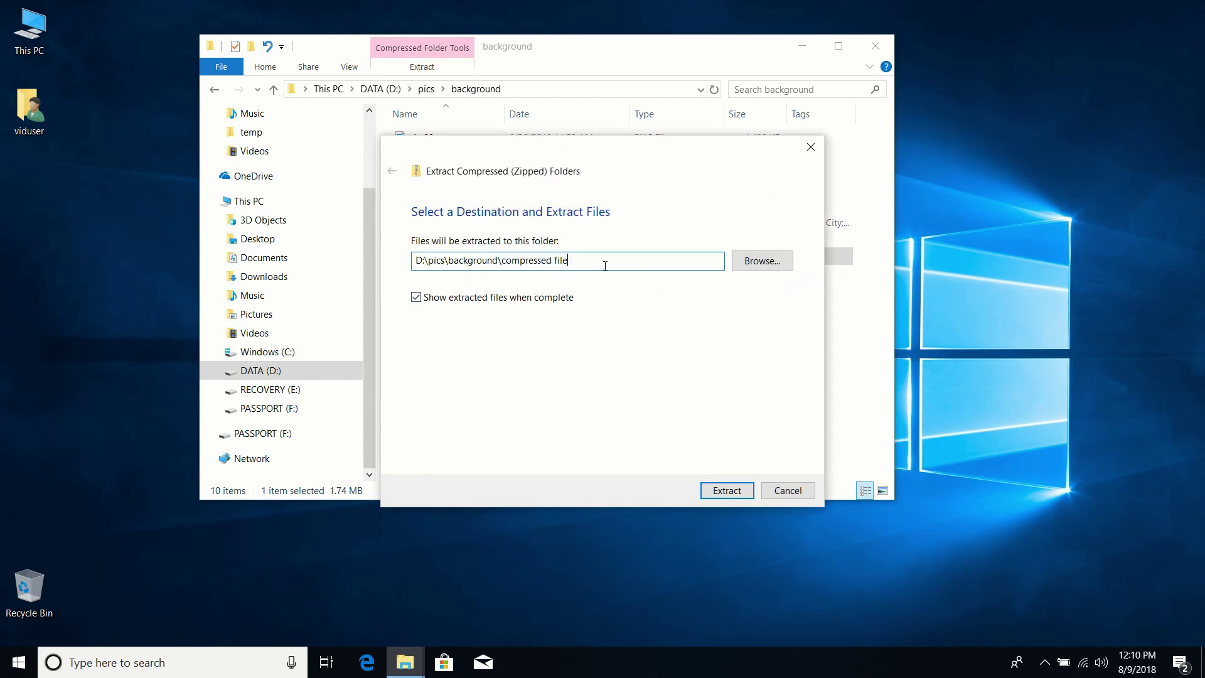
{"action": "left_click_drag", "start_coordinate": [584, 261], "coordinate": [508, 265]}
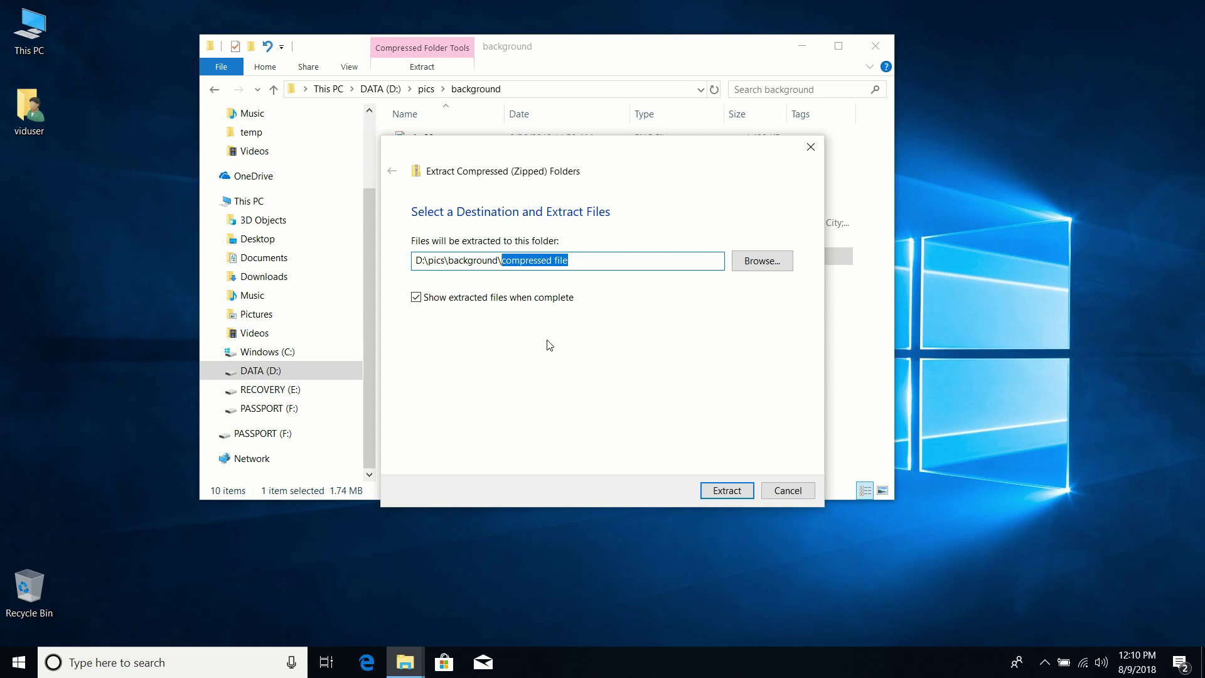
{"action": "type", "text": "photo"}
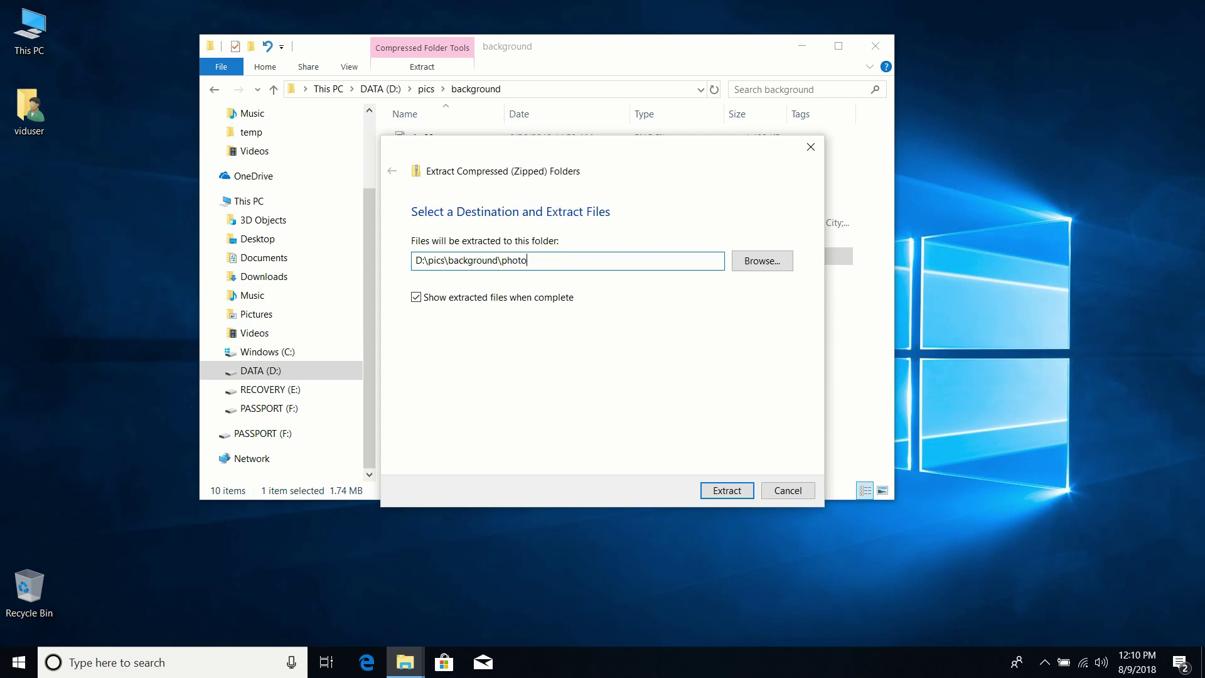
{"action": "key", "text": "Return"}
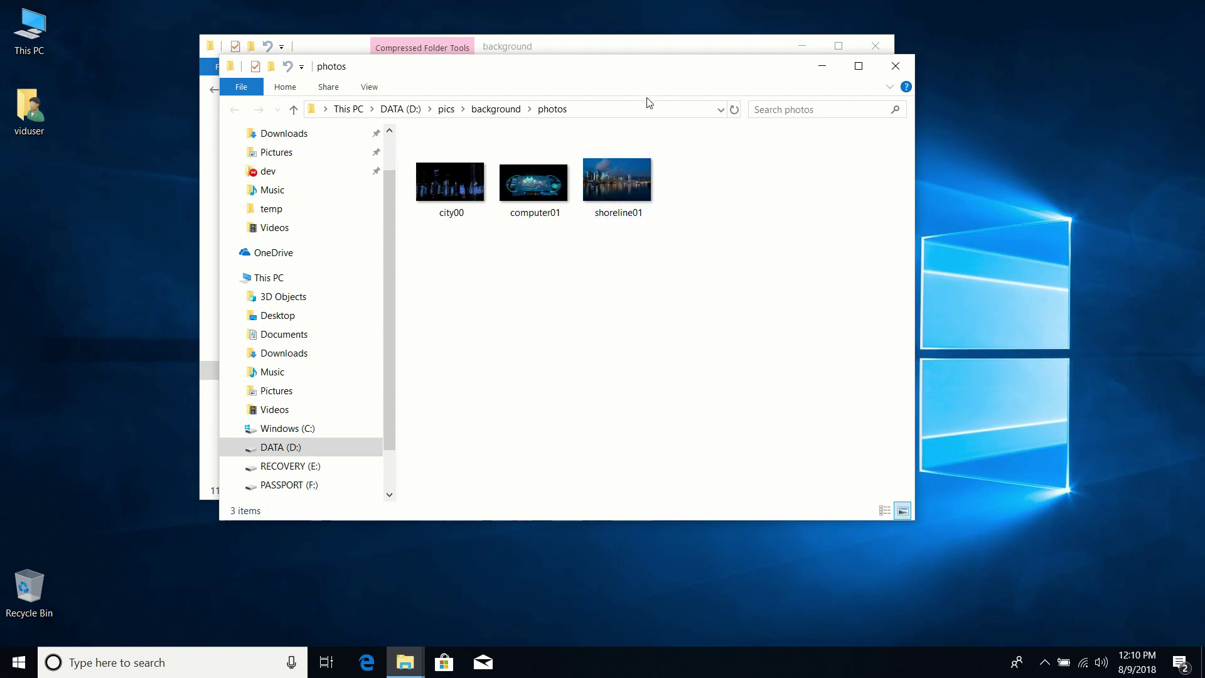
Compare the new photos folder window with the background folder behind it, and look over the extracted pictures.
{"action": "left_click_drag", "start_coordinate": [645, 73], "coordinate": [600, 219]}
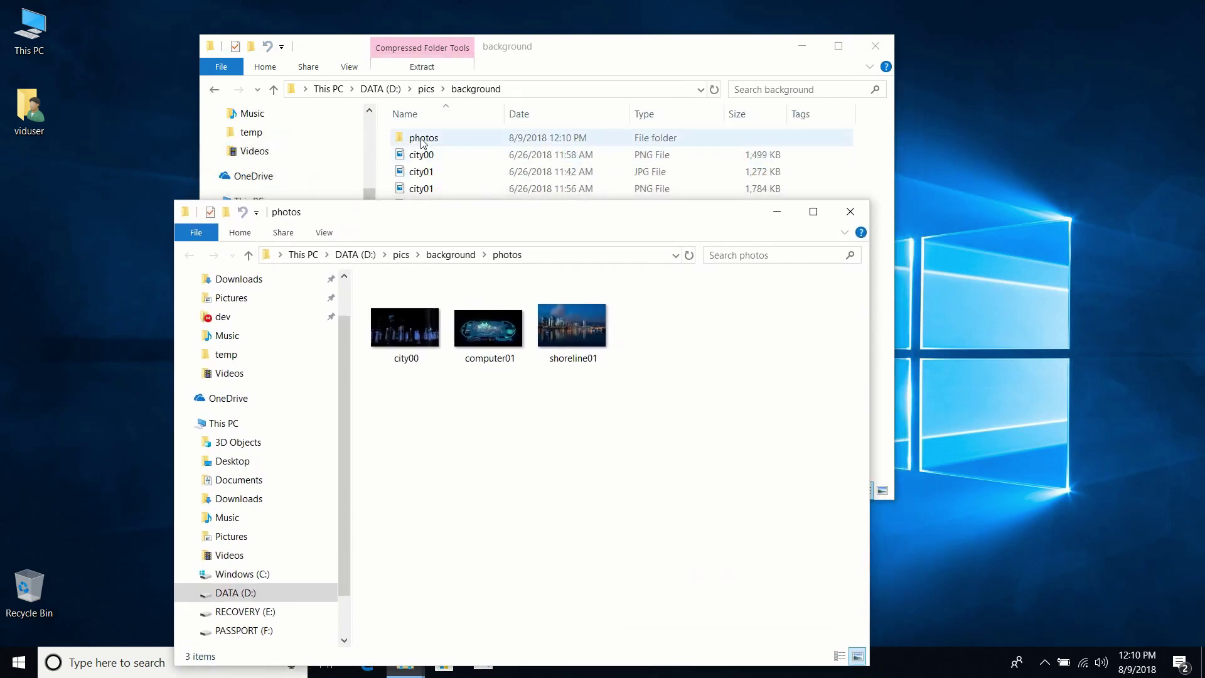
{"action": "left_click_drag", "start_coordinate": [510, 220], "coordinate": [546, 71]}
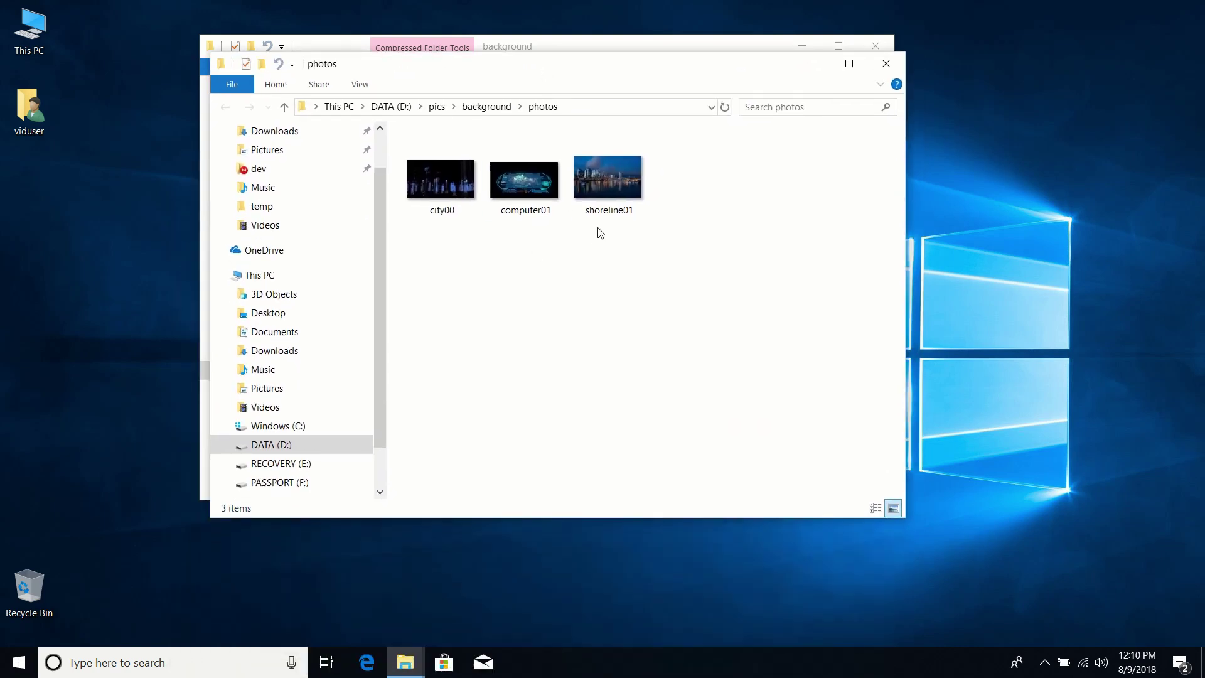
{"action": "left_click_drag", "start_coordinate": [636, 256], "coordinate": [454, 179]}
{"action": "left_click", "coordinate": [500, 328]}
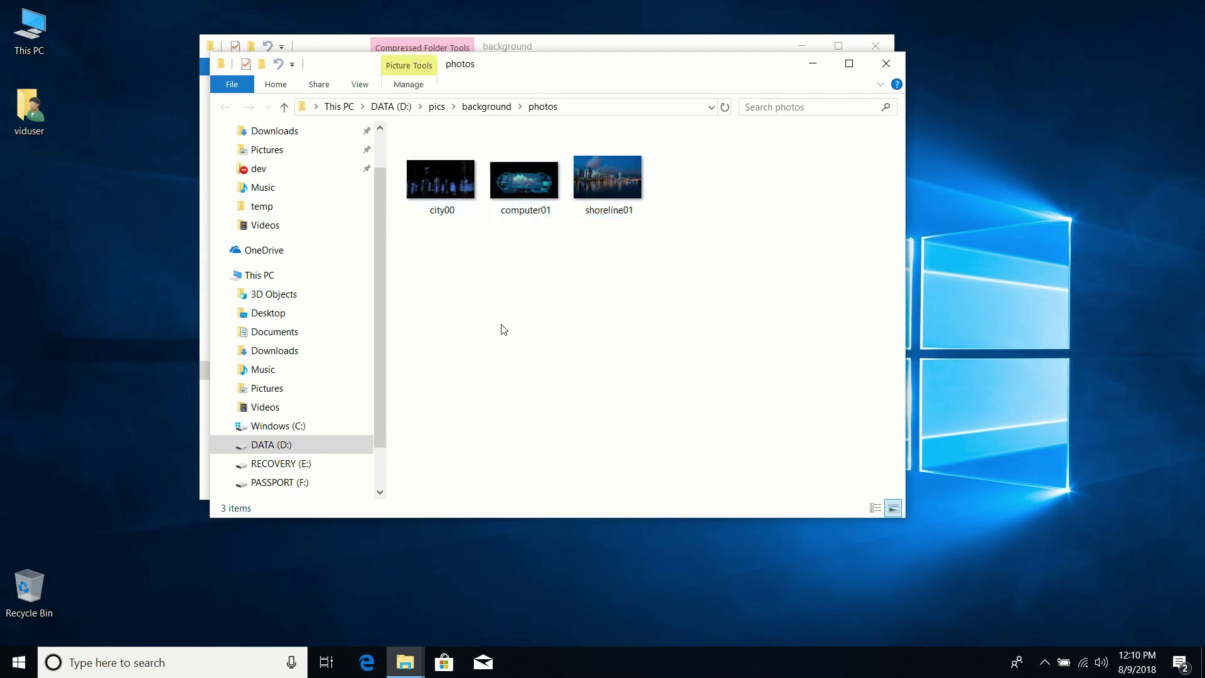
Go up to the background folder and delete the photos folder.
{"action": "left_click", "coordinate": [499, 129]}
{"action": "left_click", "coordinate": [487, 107]}
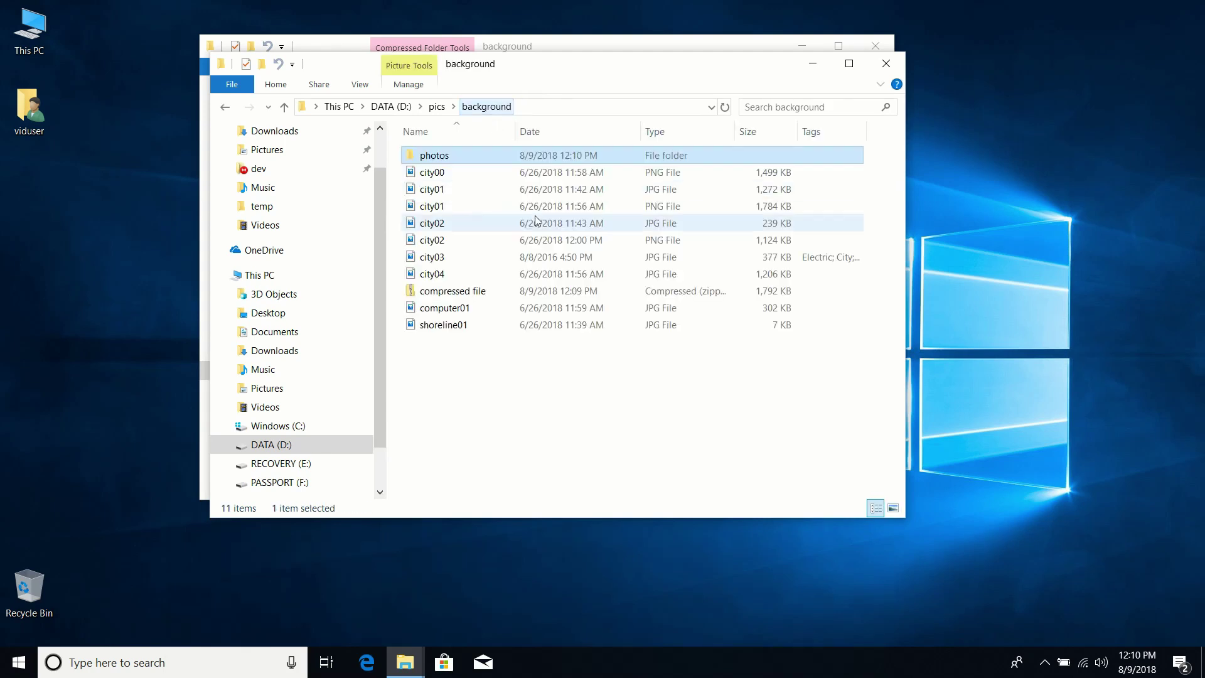
{"action": "right_click", "coordinate": [443, 155]}
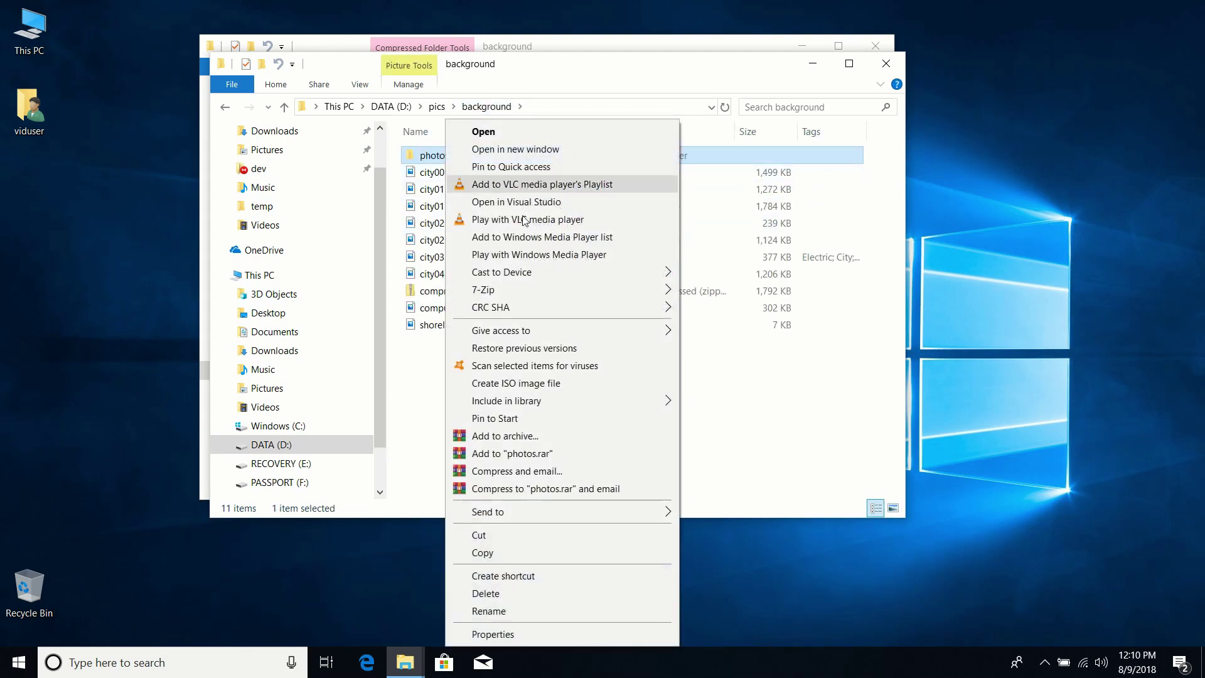
{"action": "left_click", "coordinate": [526, 594]}
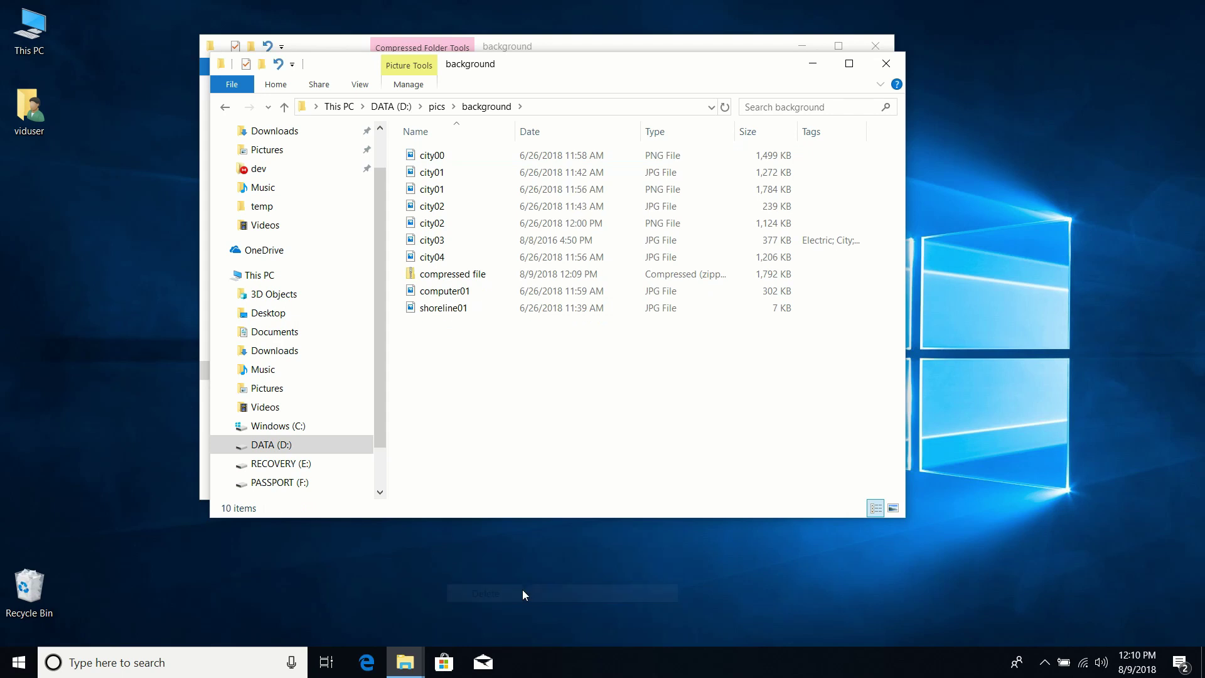
Open the Recycle Bin, check the deleted photos folder's Restore option, and move the folder out onto the desktop.
{"action": "left_click", "coordinate": [15, 545]}
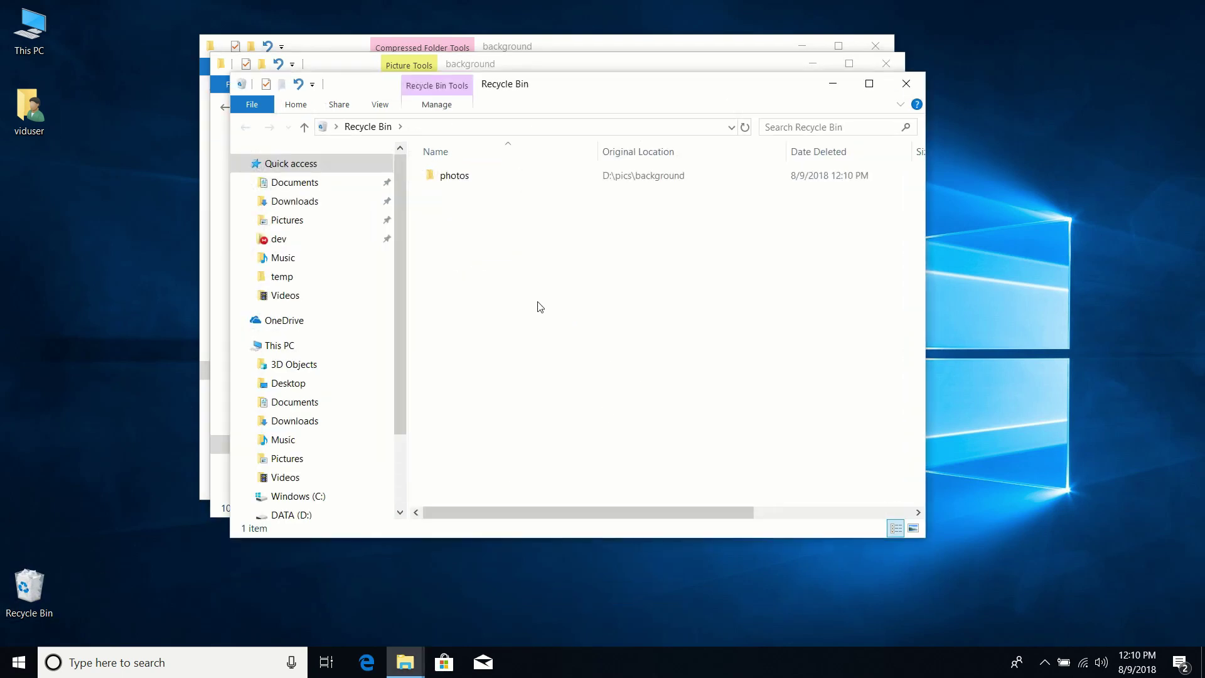
{"action": "left_click", "coordinate": [462, 178]}
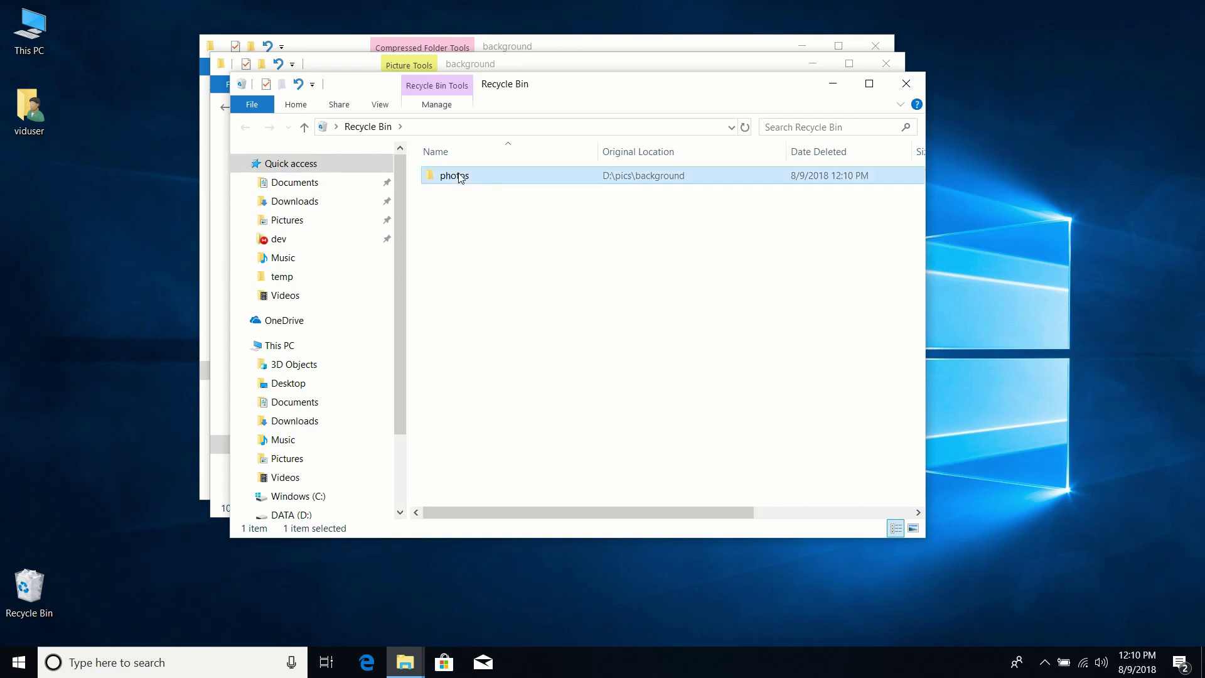
{"action": "right_click", "coordinate": [456, 180]}
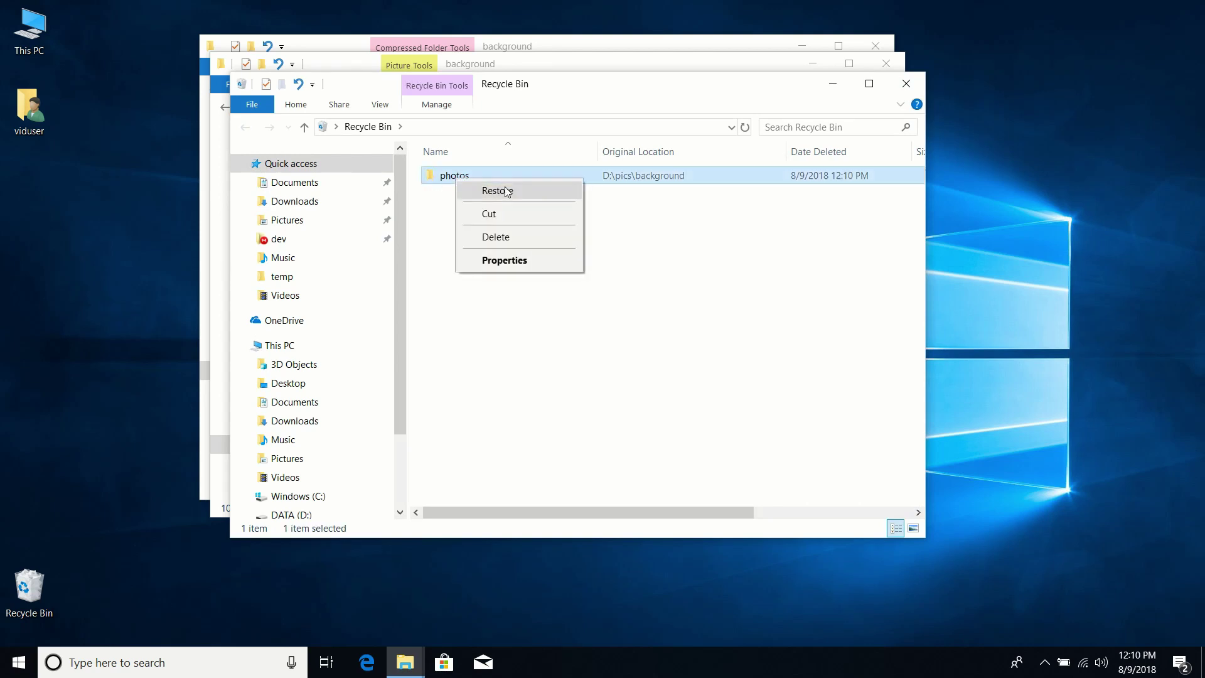
{"action": "left_click", "coordinate": [758, 352]}
{"action": "left_click_drag", "start_coordinate": [461, 174], "coordinate": [82, 270]}
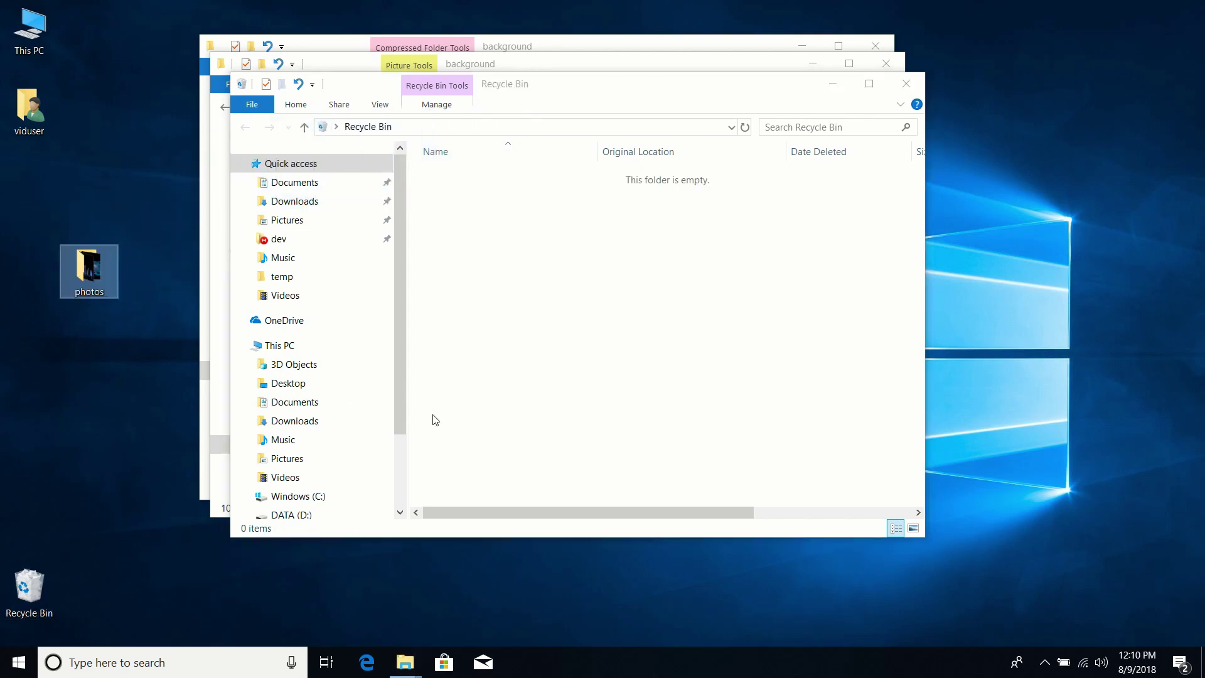
Delete the photos folder from the desktop and close the Recycle Bin window.
{"action": "right_click", "coordinate": [81, 275]}
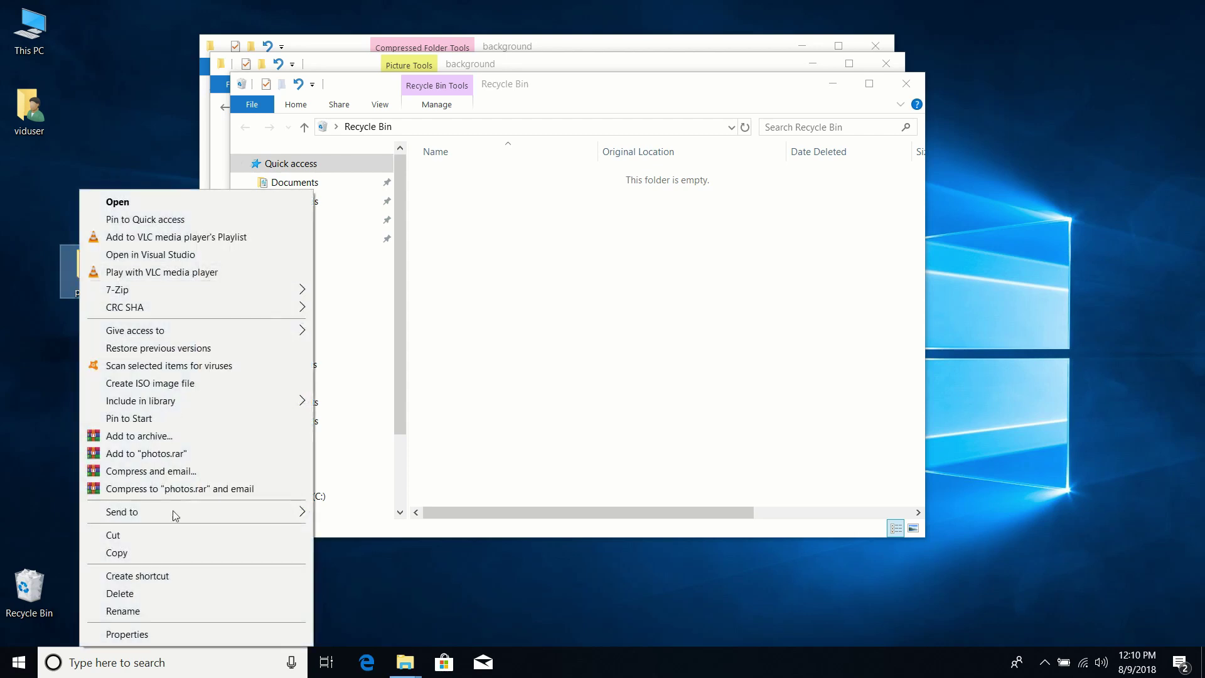
{"action": "left_click", "coordinate": [169, 596]}
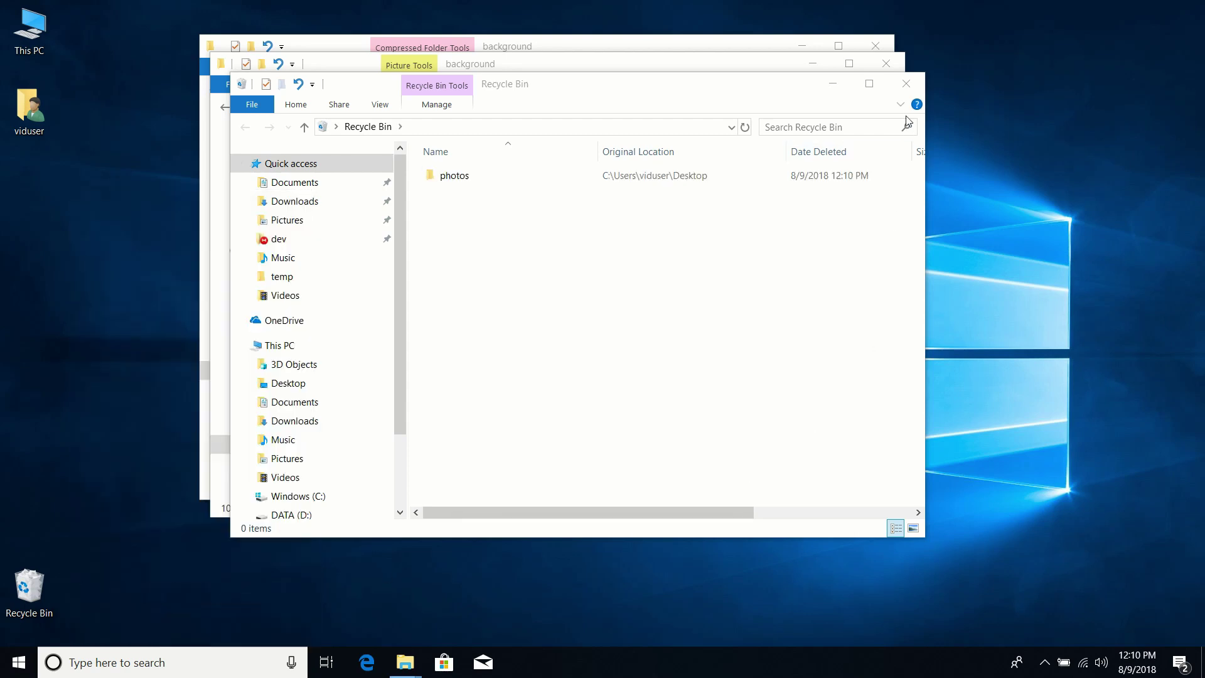
{"action": "left_click", "coordinate": [906, 83]}
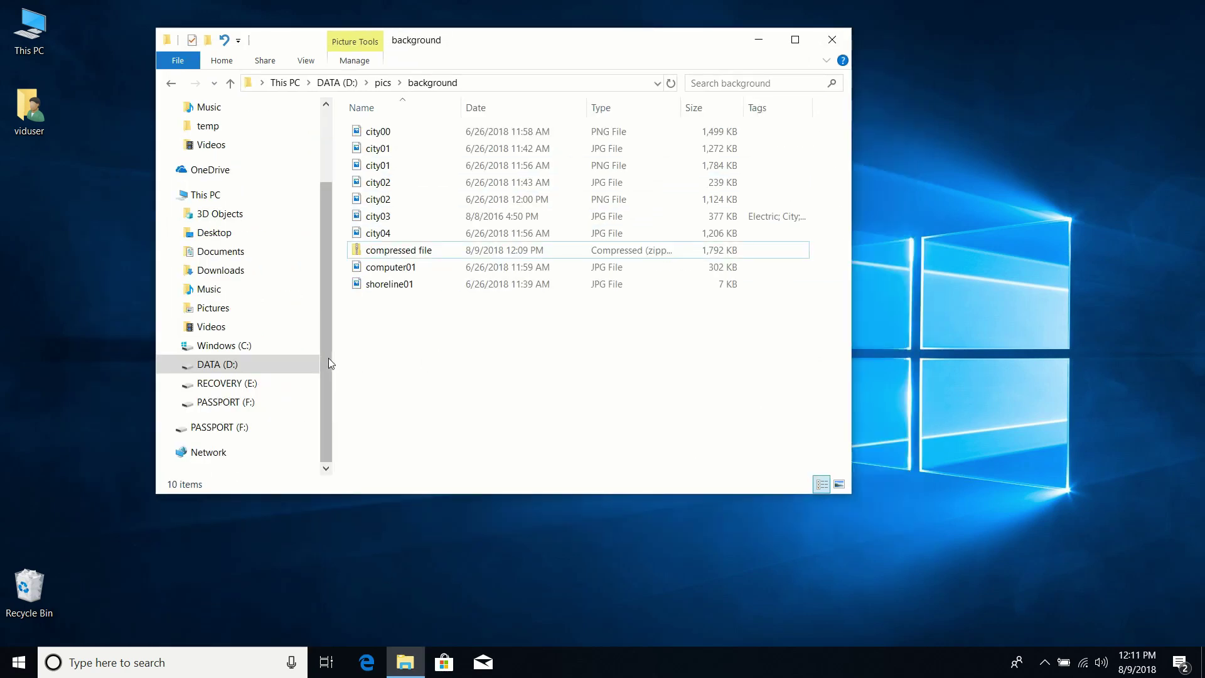
Look through the folder tree, expand DATA (D:) and its Documents folder, and show the contents of Documents.
{"action": "left_click_drag", "start_coordinate": [326, 344], "coordinate": [322, 246]}
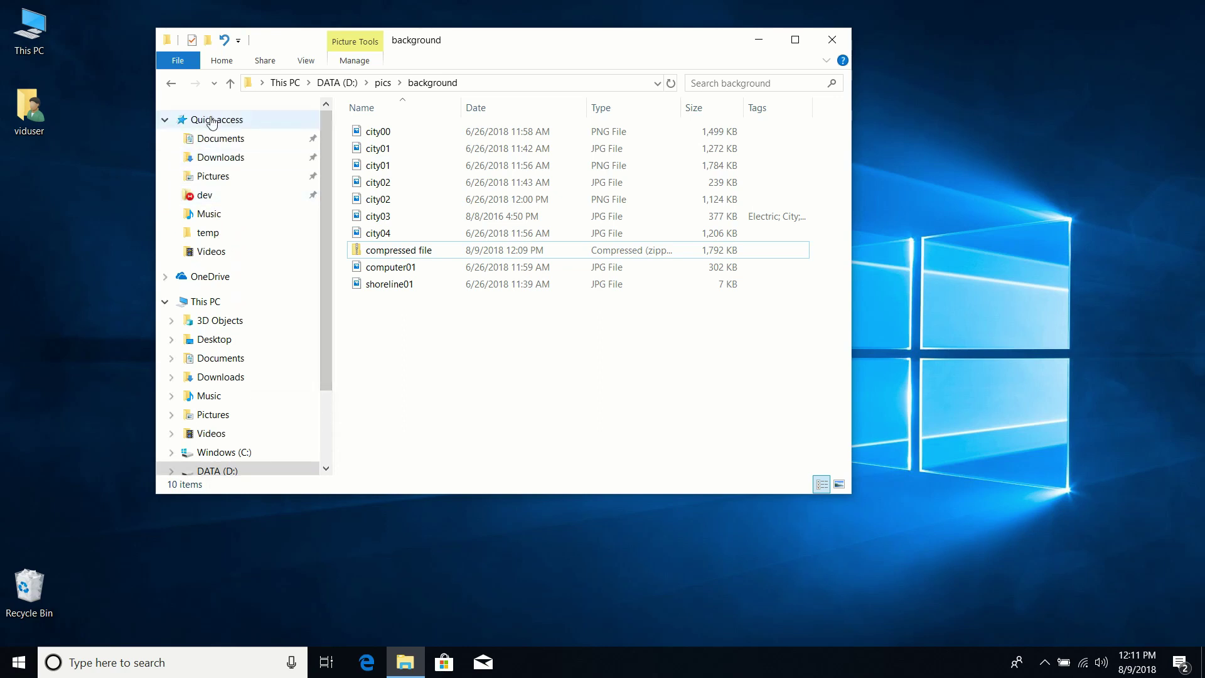
{"action": "scroll", "coordinate": [237, 310], "scroll_direction": "down", "scroll_amount": 2}
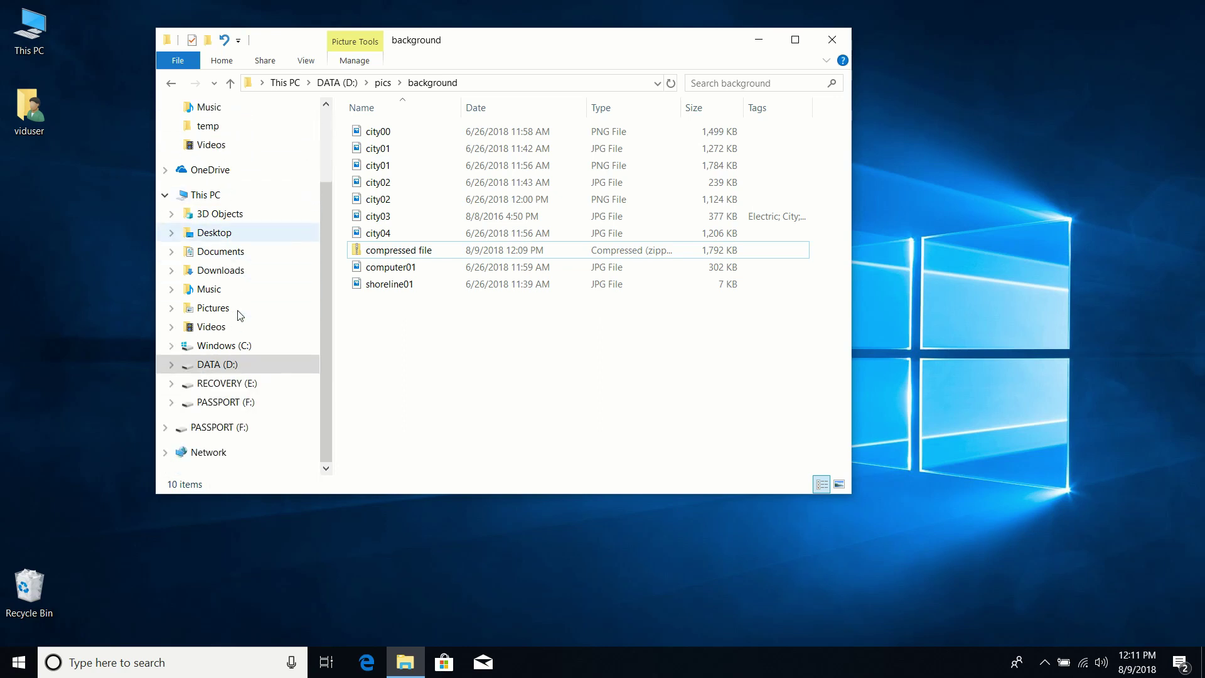
{"action": "scroll", "coordinate": [237, 310], "scroll_direction": "up", "scroll_amount": 2}
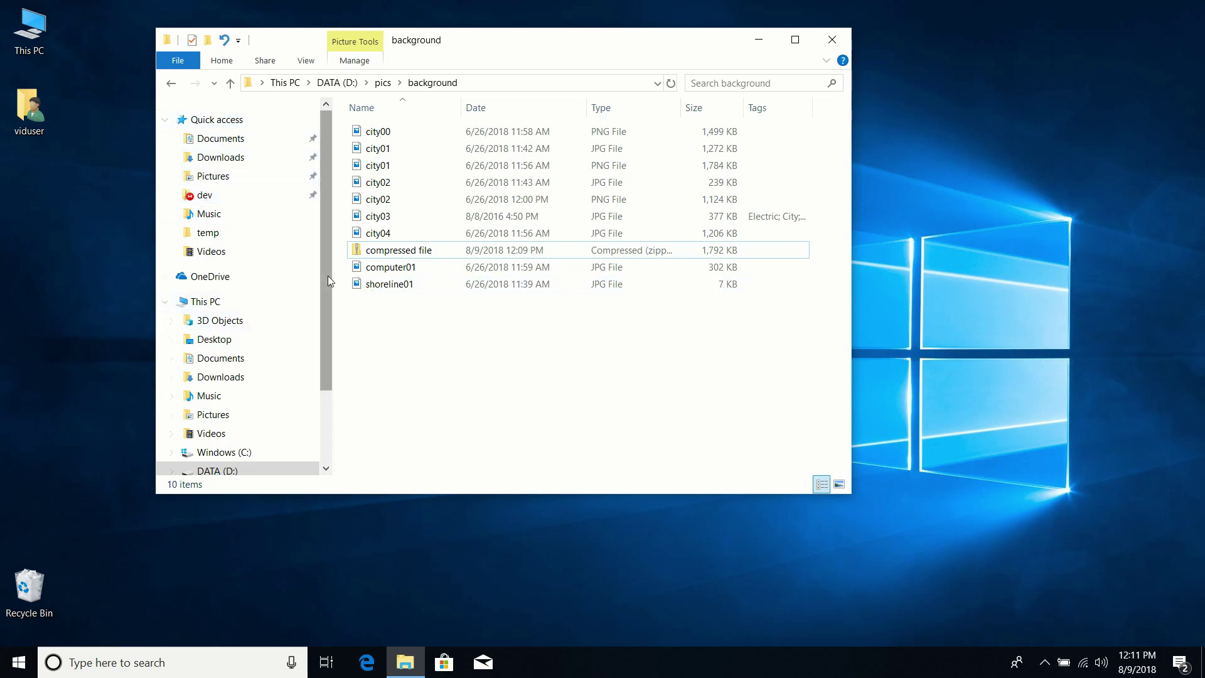
{"action": "left_click_drag", "start_coordinate": [327, 276], "coordinate": [334, 364]}
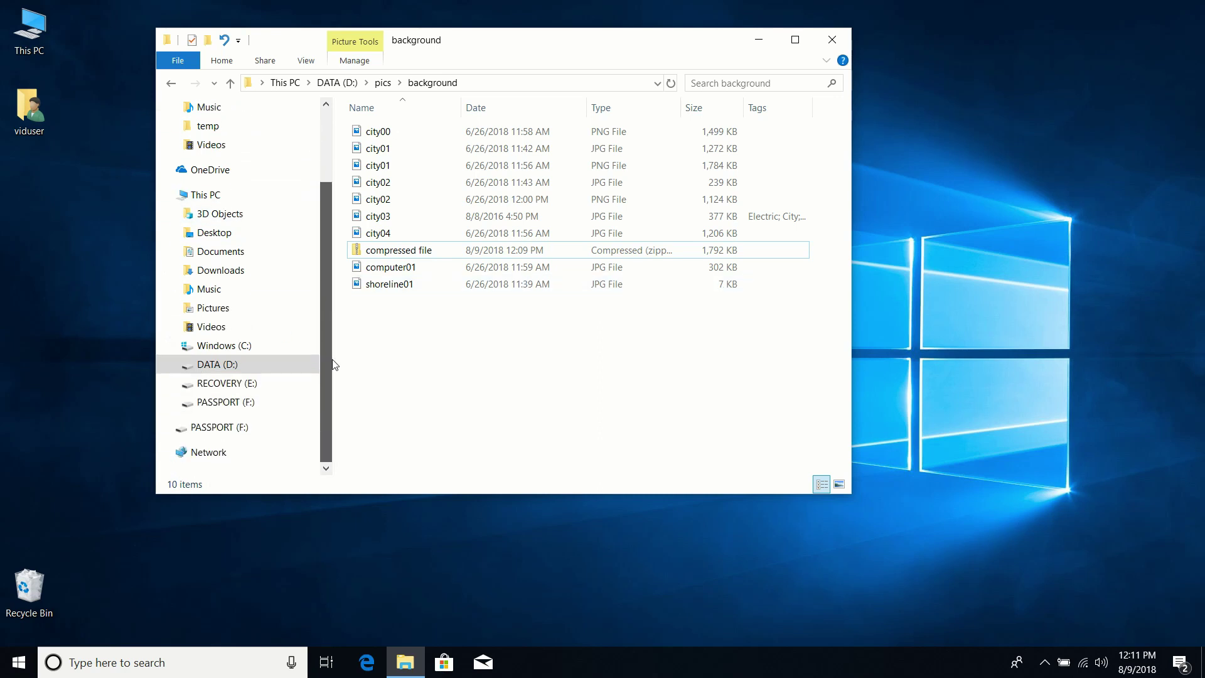
{"action": "left_click", "coordinate": [172, 252]}
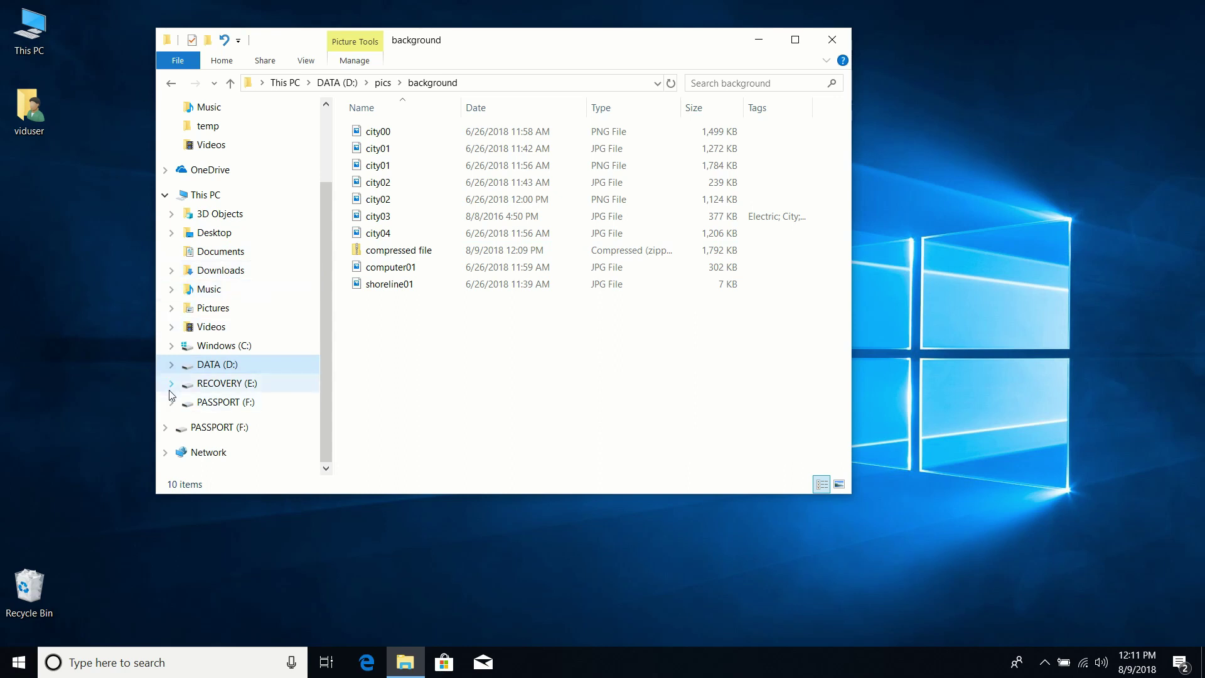
{"action": "left_click", "coordinate": [172, 364]}
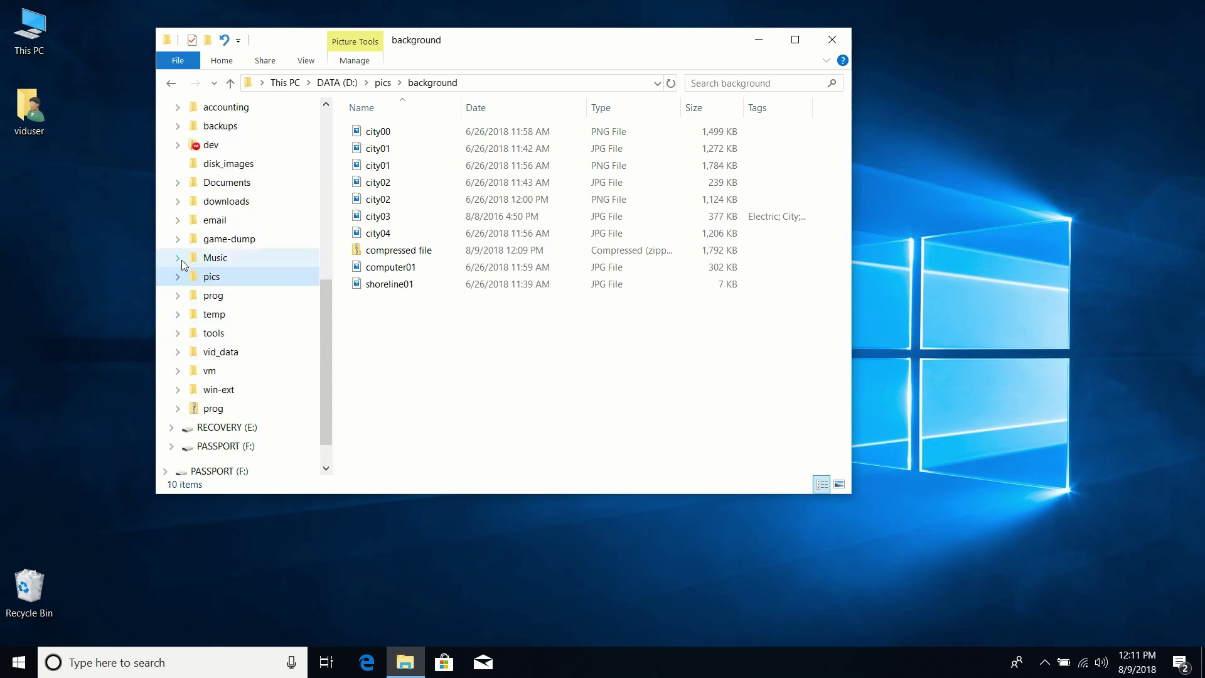
{"action": "left_click", "coordinate": [177, 182]}
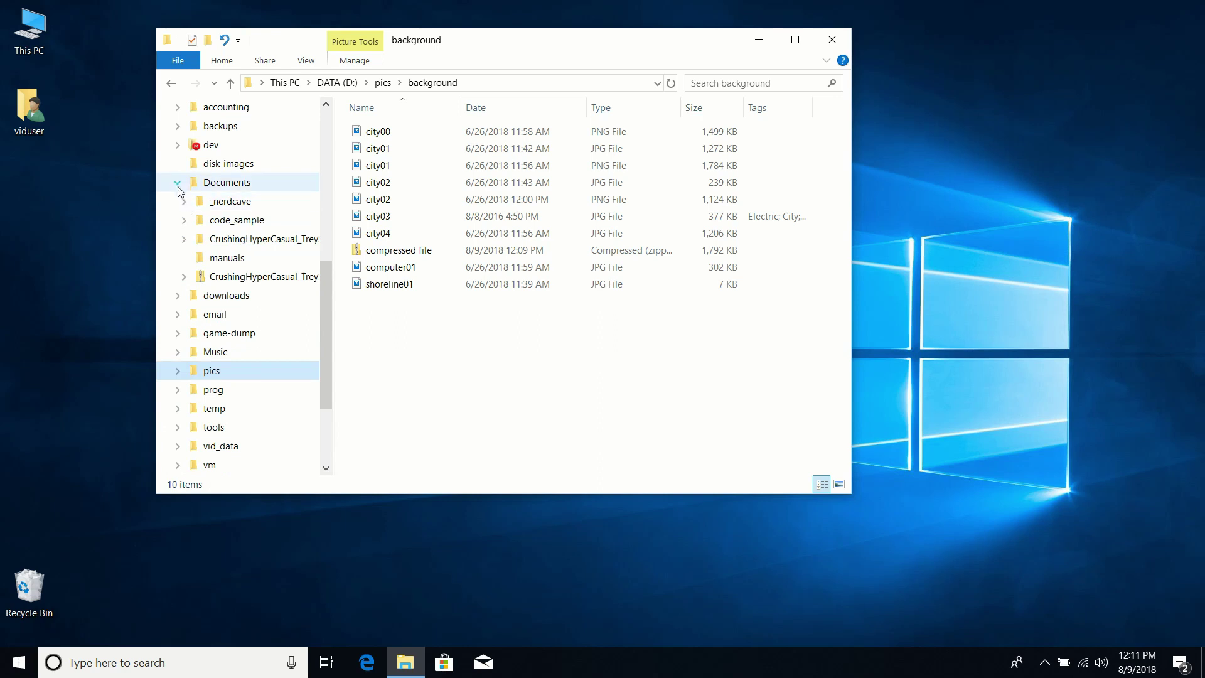
{"action": "left_click", "coordinate": [227, 183]}
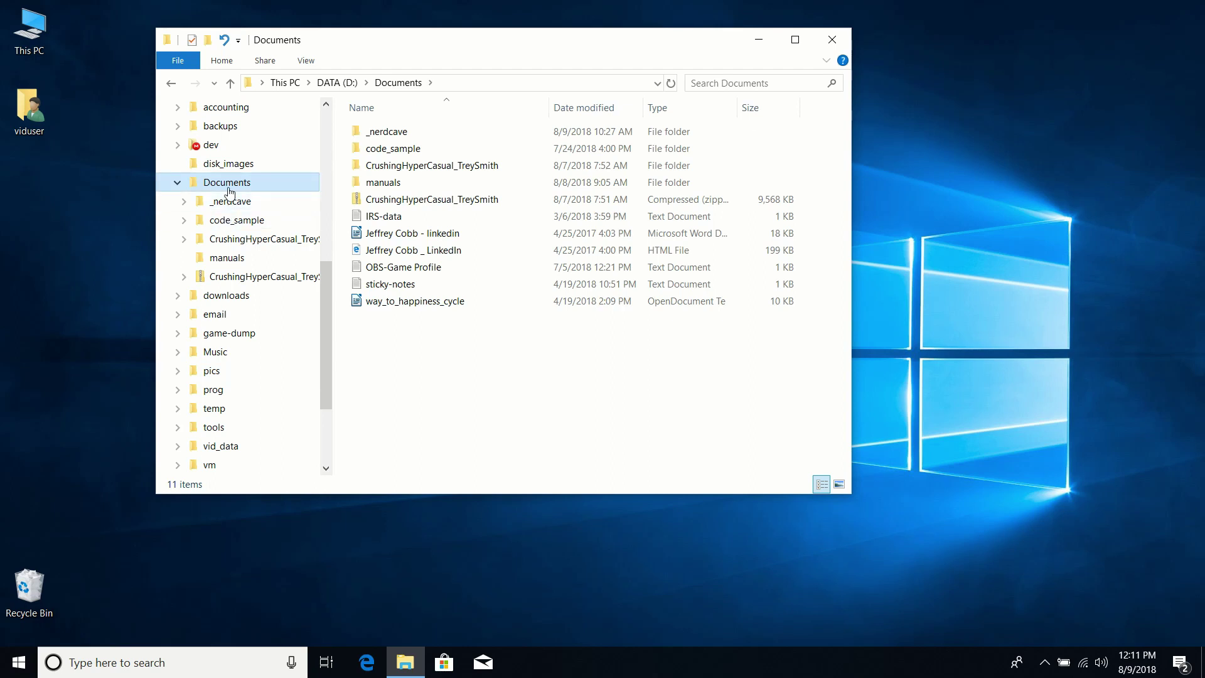
Expand code_sample in the tree to view its comkit folder, and switch to the PASSPORT (F:) drive.
{"action": "mouse_move", "coordinate": [324, 322]}
{"action": "left_mouse_down"}
{"action": "mouse_move", "coordinate": [325, 275]}
{"action": "mouse_move", "coordinate": [324, 318]}
{"action": "left_mouse_up"}
{"action": "left_click", "coordinate": [184, 219]}
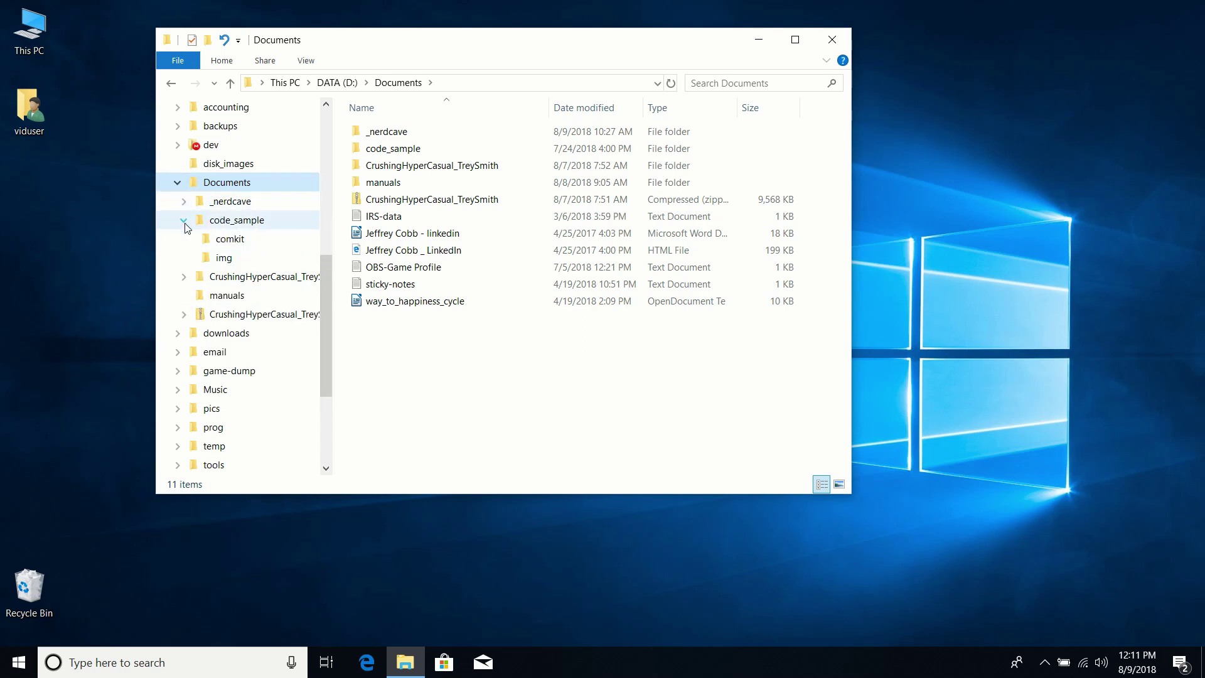
{"action": "left_click", "coordinate": [230, 244]}
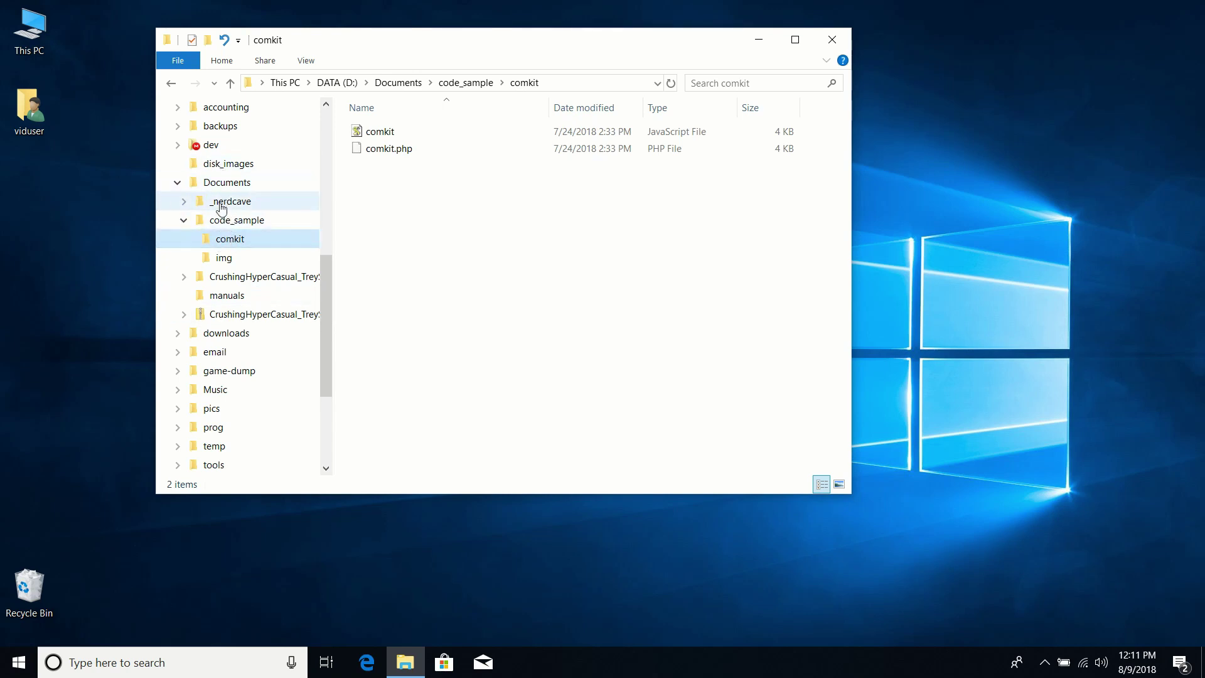
{"action": "left_click_drag", "start_coordinate": [326, 302], "coordinate": [325, 389]}
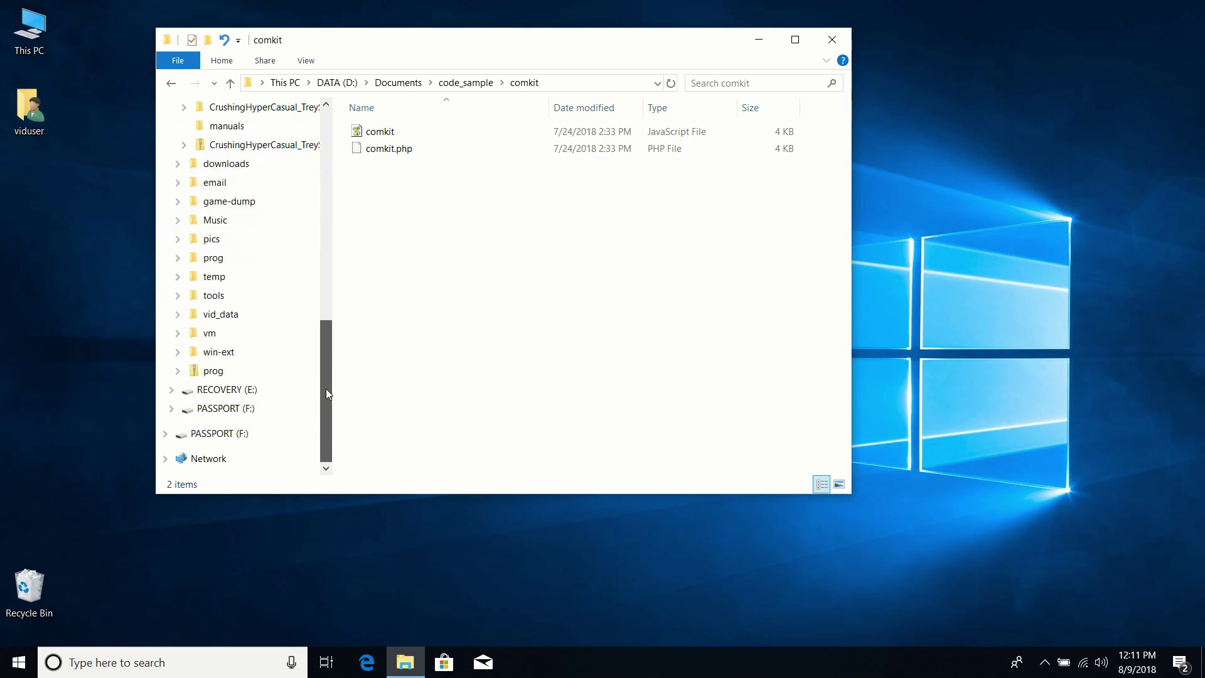
{"action": "left_click", "coordinate": [209, 441]}
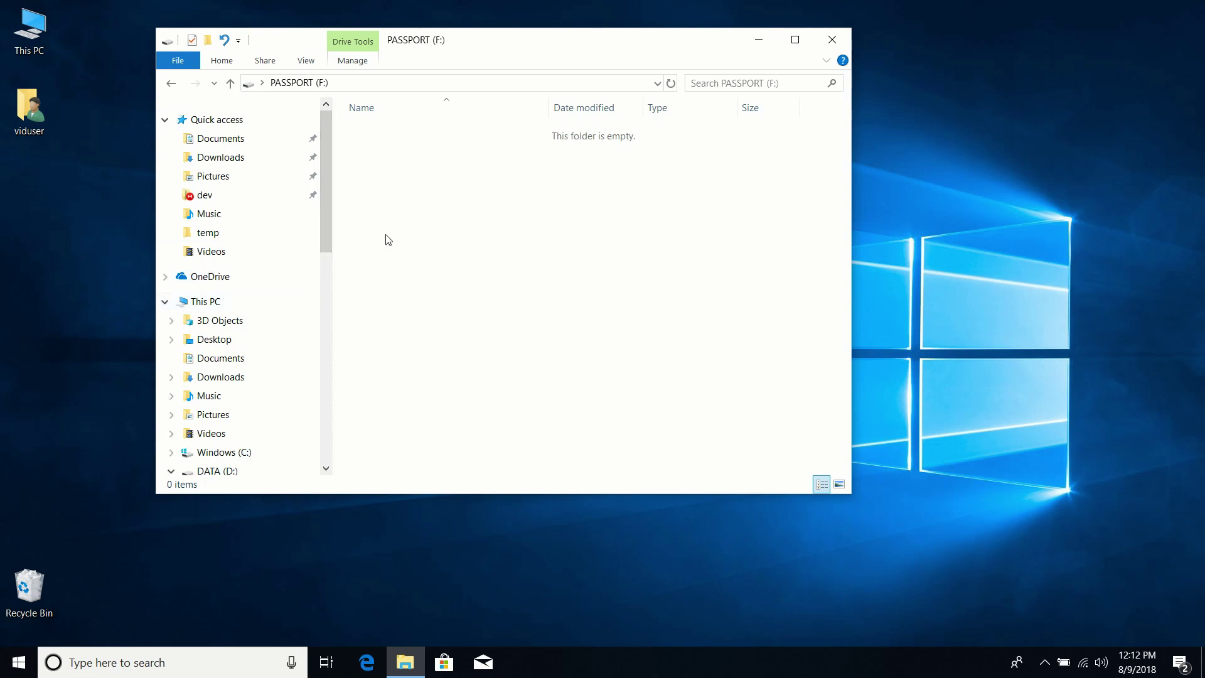
Go to This PC, enter the DATA (D:) drive and open its tools folder.
{"action": "left_click", "coordinate": [238, 301]}
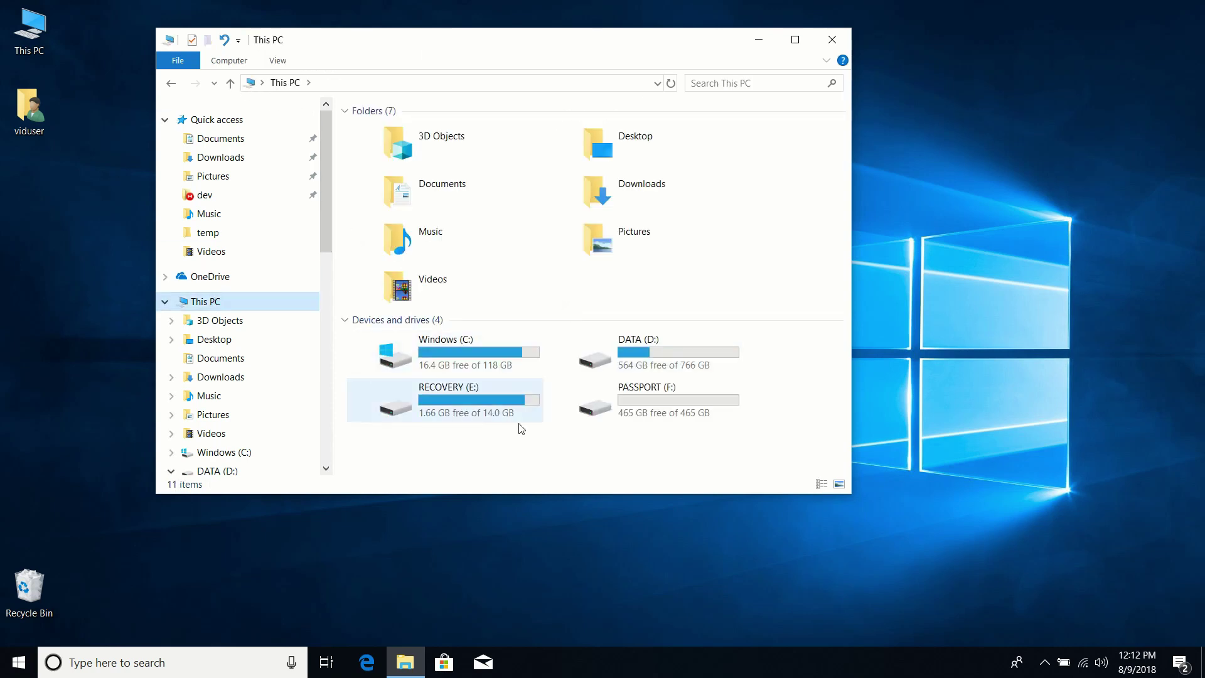
{"action": "double_click", "coordinate": [659, 361]}
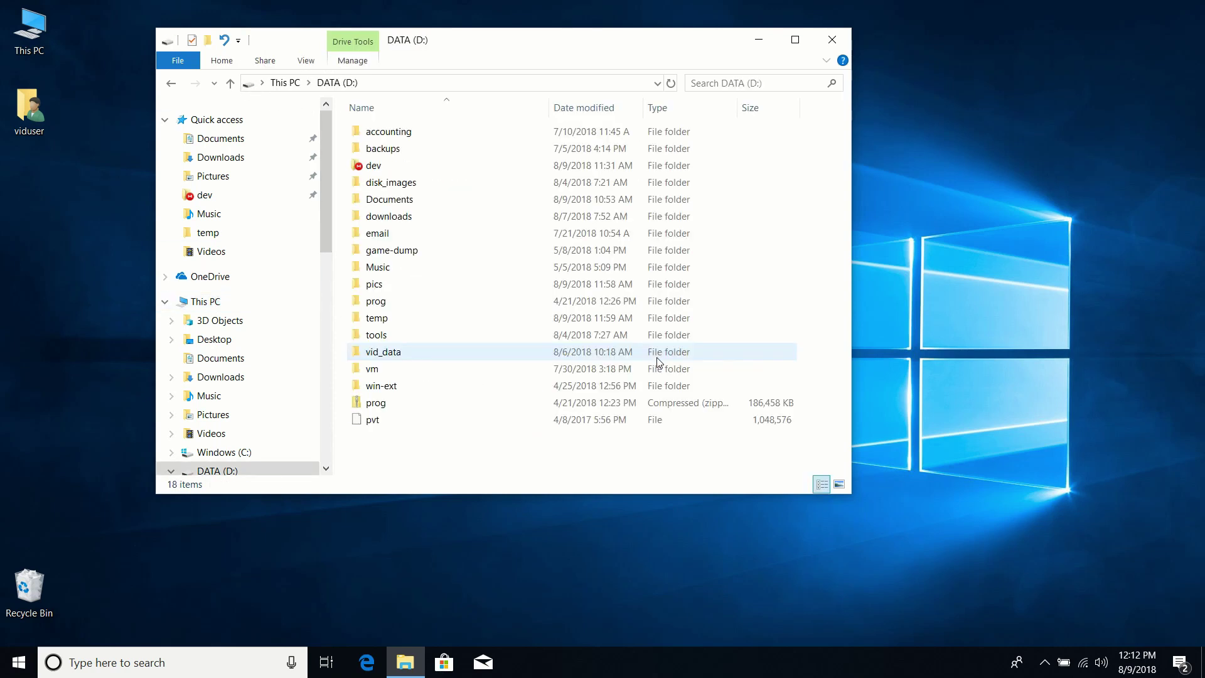
{"action": "double_click", "coordinate": [428, 336]}
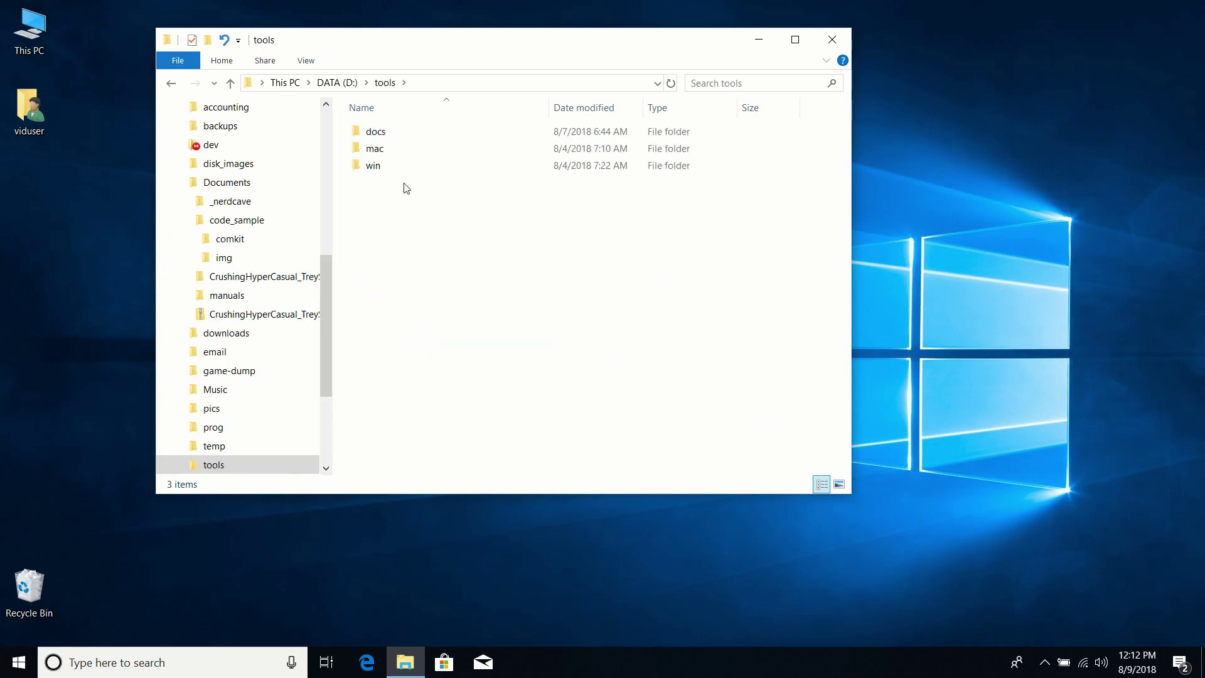
Open the docs folder in tools to view its files, return to tools, and pin docs to Quick access.
{"action": "mouse_move", "coordinate": [405, 135]}
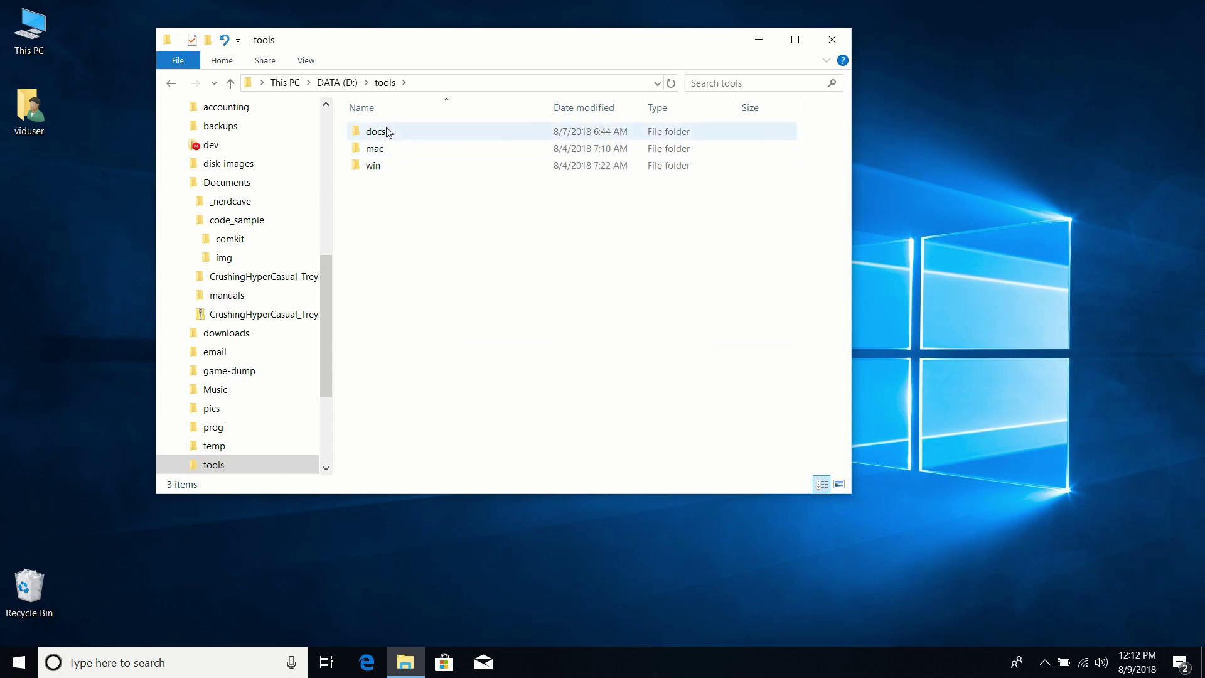
{"action": "double_click", "coordinate": [388, 137]}
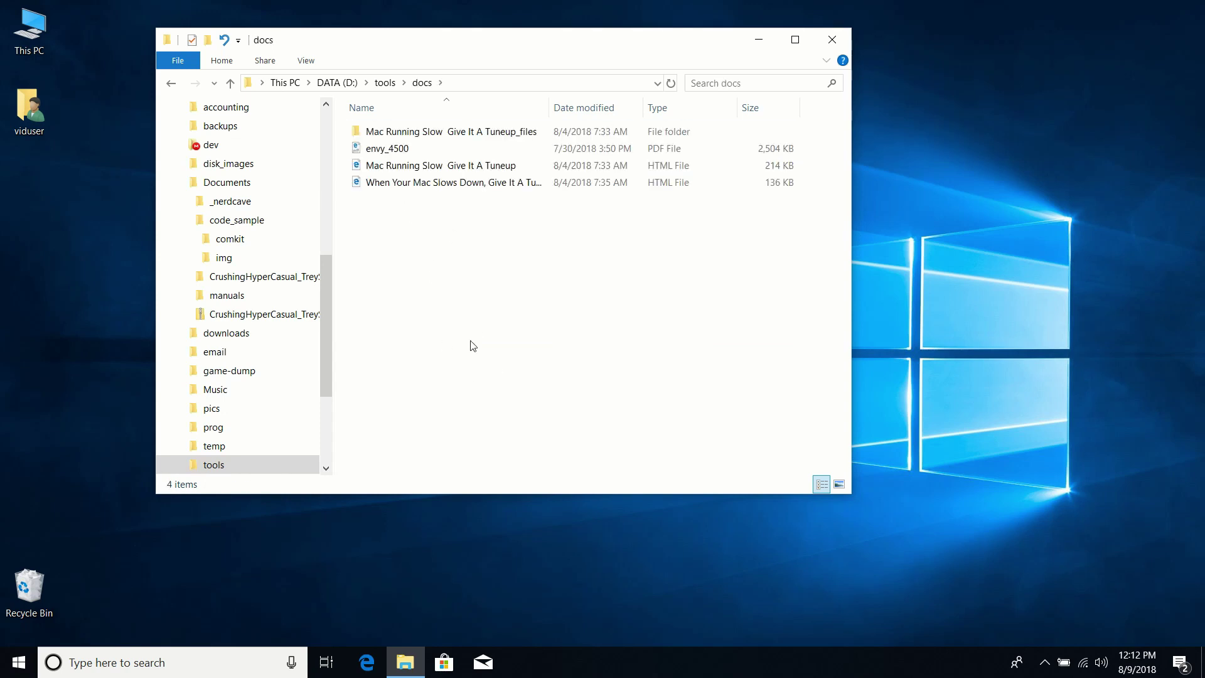
{"action": "left_click", "coordinate": [171, 82]}
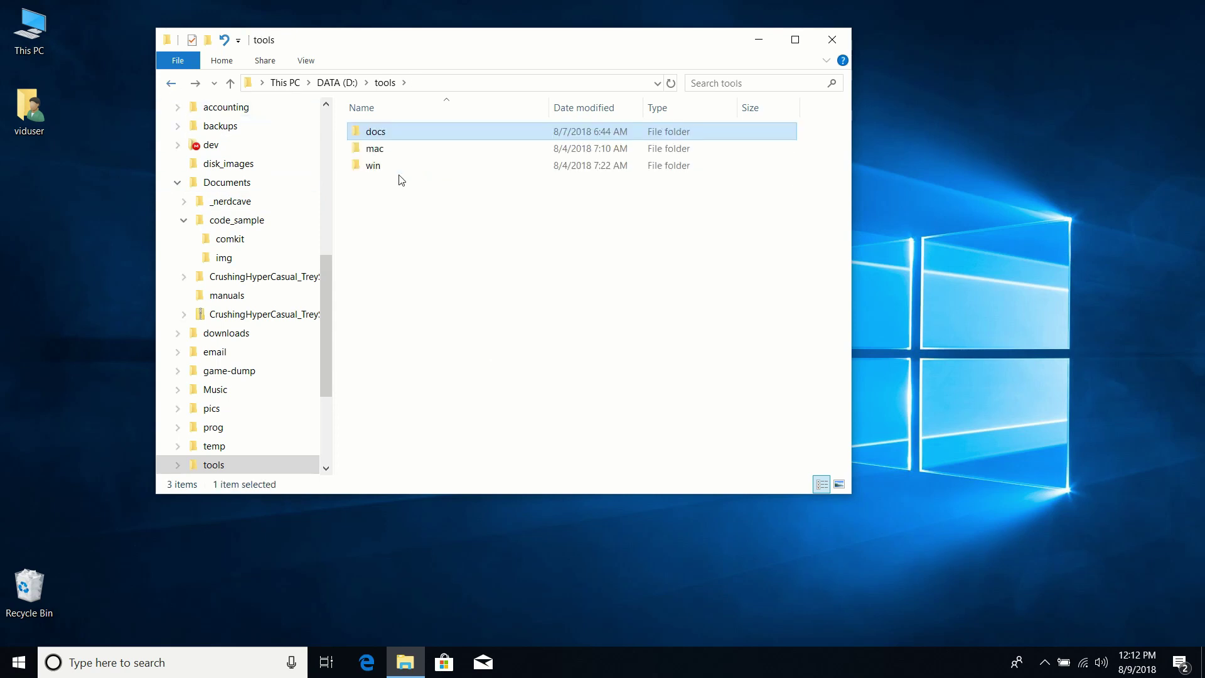
{"action": "right_click", "coordinate": [377, 135]}
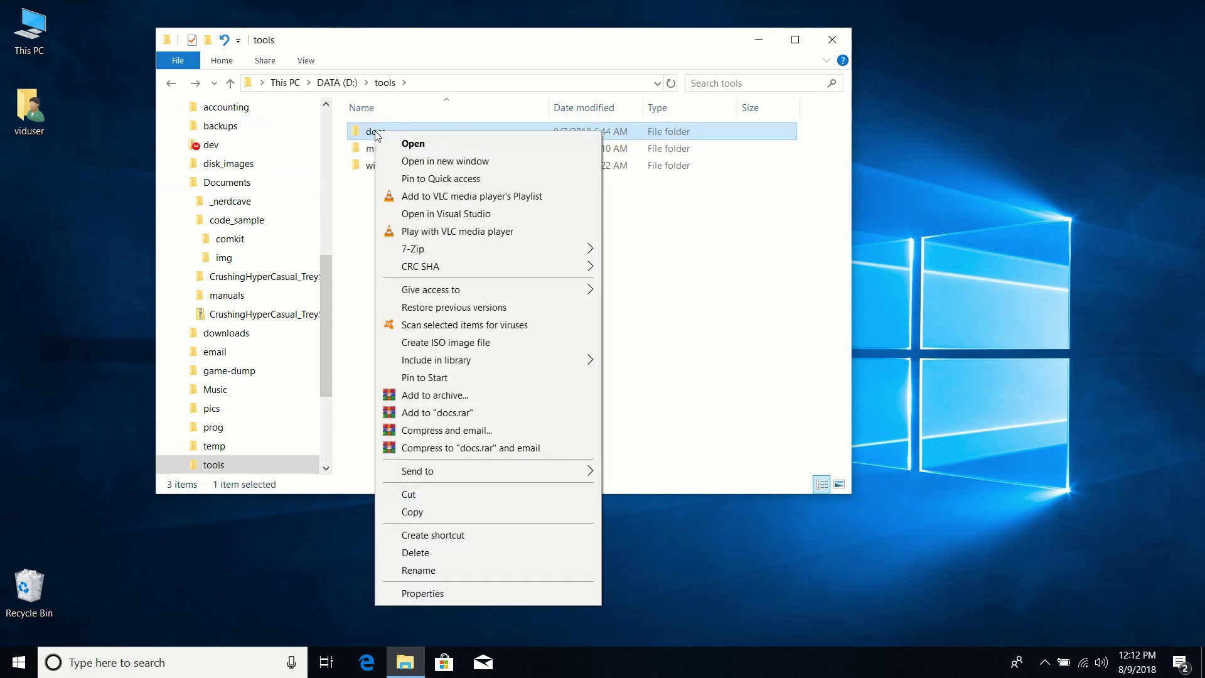
{"action": "left_click", "coordinate": [433, 180]}
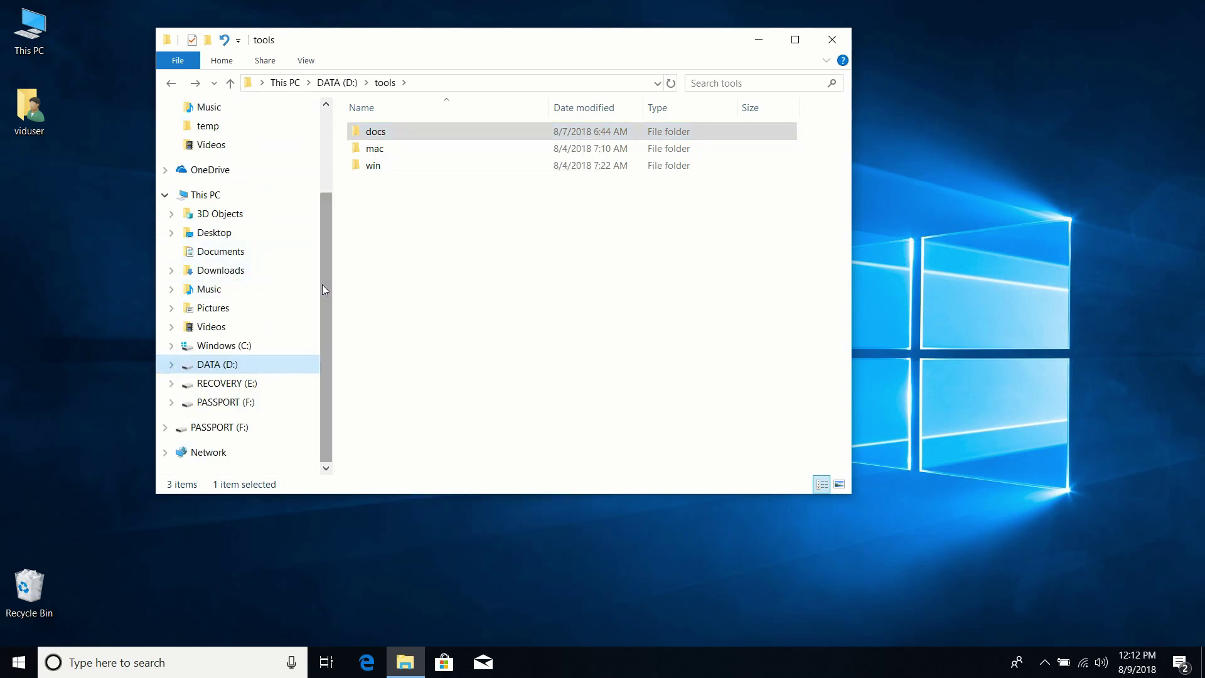
Open the pinned docs folder from Quick access, switch to This PC, and jump back to docs.
{"action": "left_click_drag", "start_coordinate": [322, 284], "coordinate": [327, 164]}
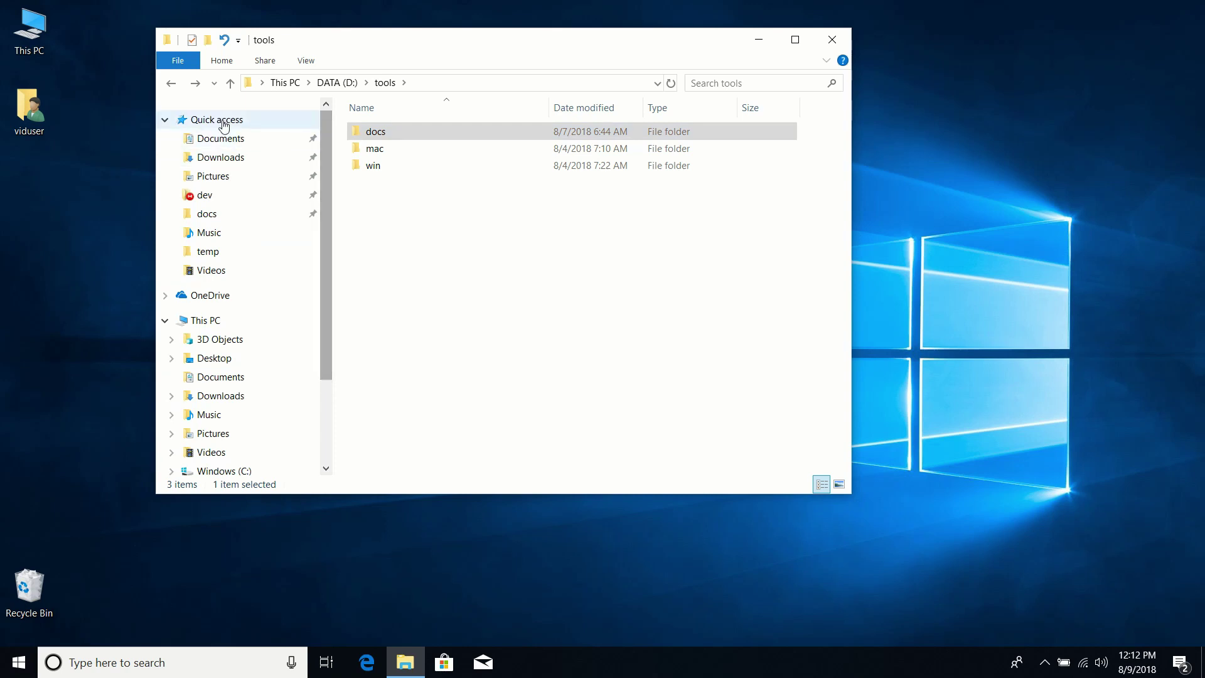
{"action": "left_click", "coordinate": [214, 217]}
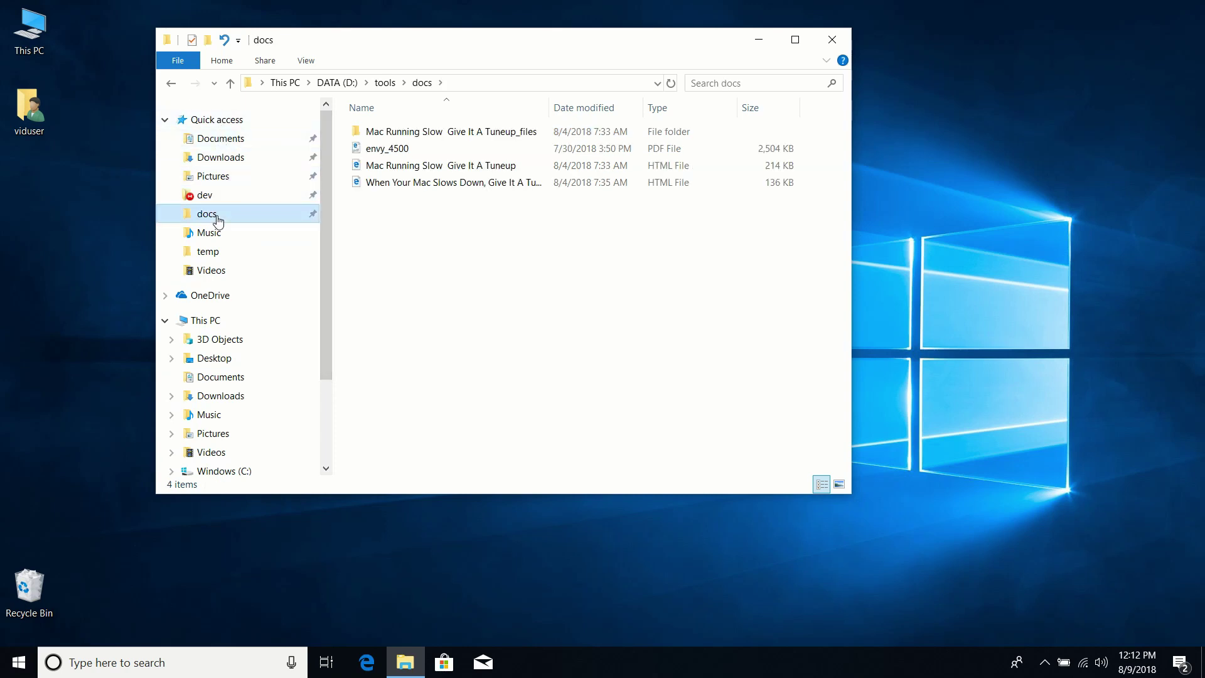
{"action": "left_click", "coordinate": [212, 319]}
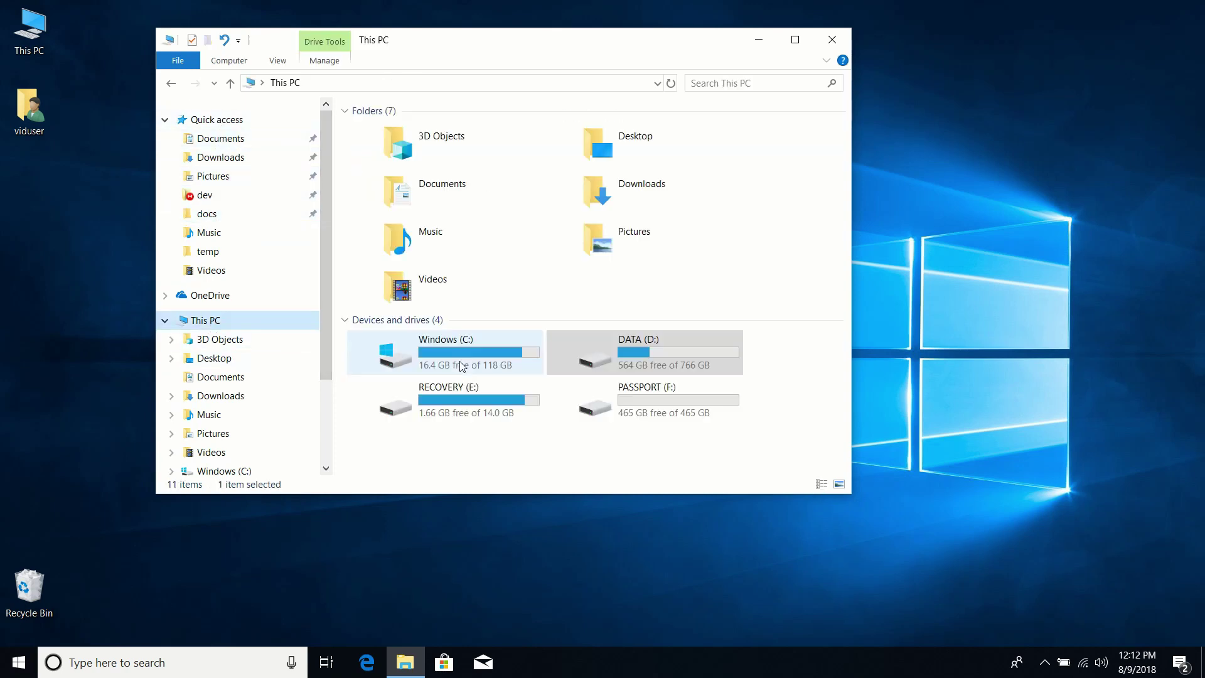
{"action": "left_click", "coordinate": [233, 214]}
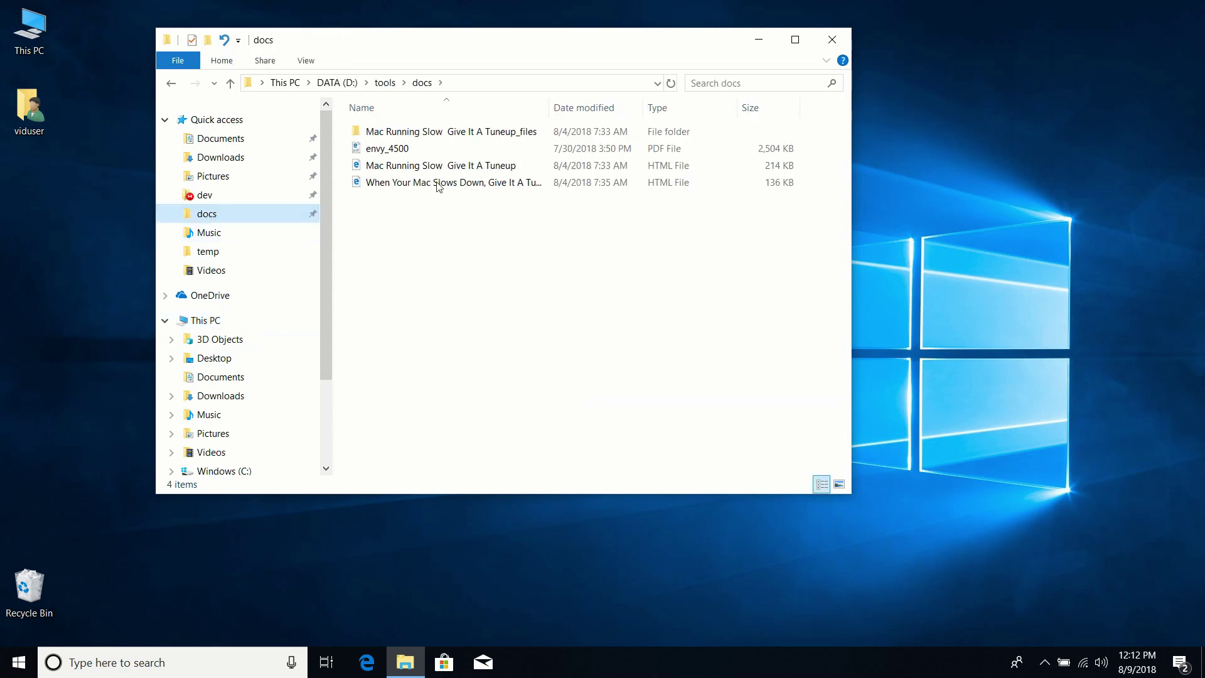
Unpin the docs folder from Quick access.
{"action": "left_click", "coordinate": [421, 289]}
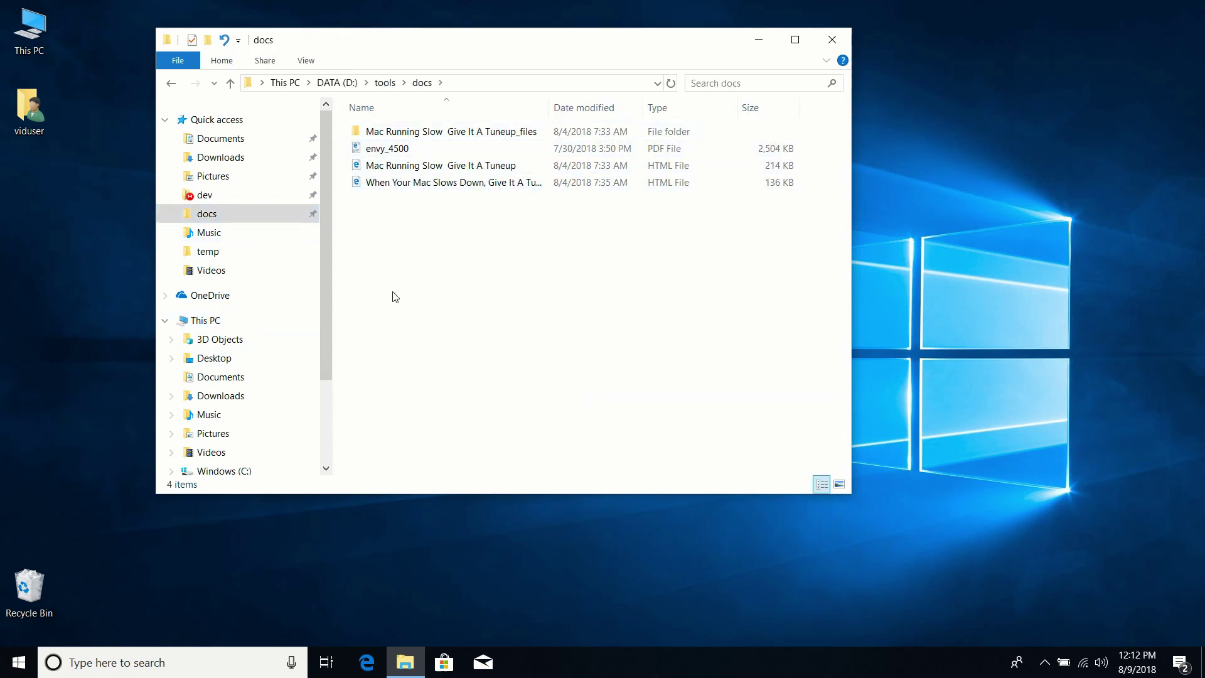
{"action": "right_click", "coordinate": [312, 221]}
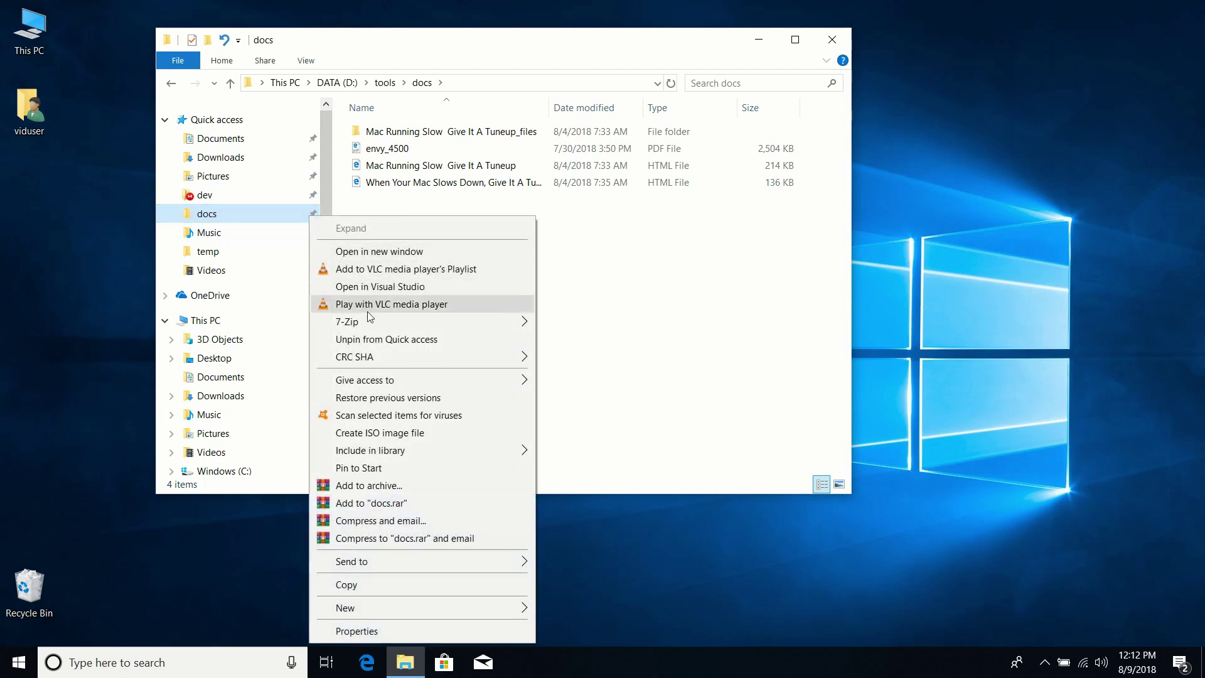
{"action": "left_click", "coordinate": [375, 342]}
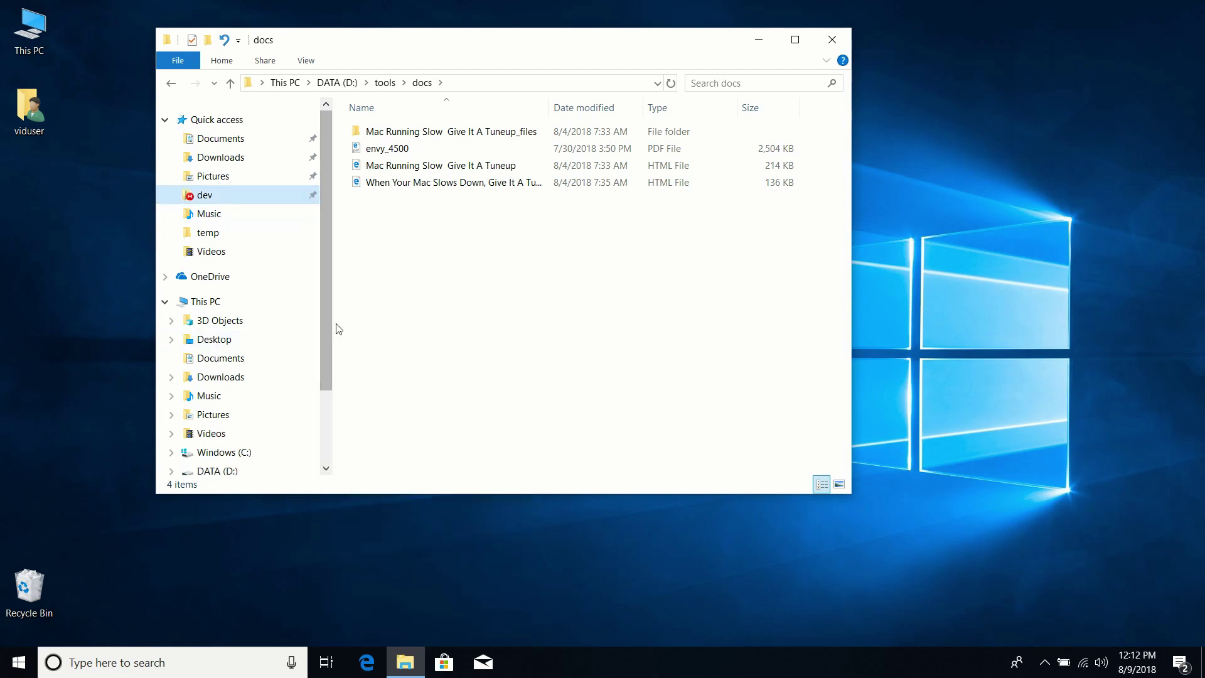
Go to the background folder in pics on DATA (D:) and cut the city00 PNG, city01 JPG and city02 JPG files.
{"action": "left_click_drag", "start_coordinate": [328, 316], "coordinate": [333, 288]}
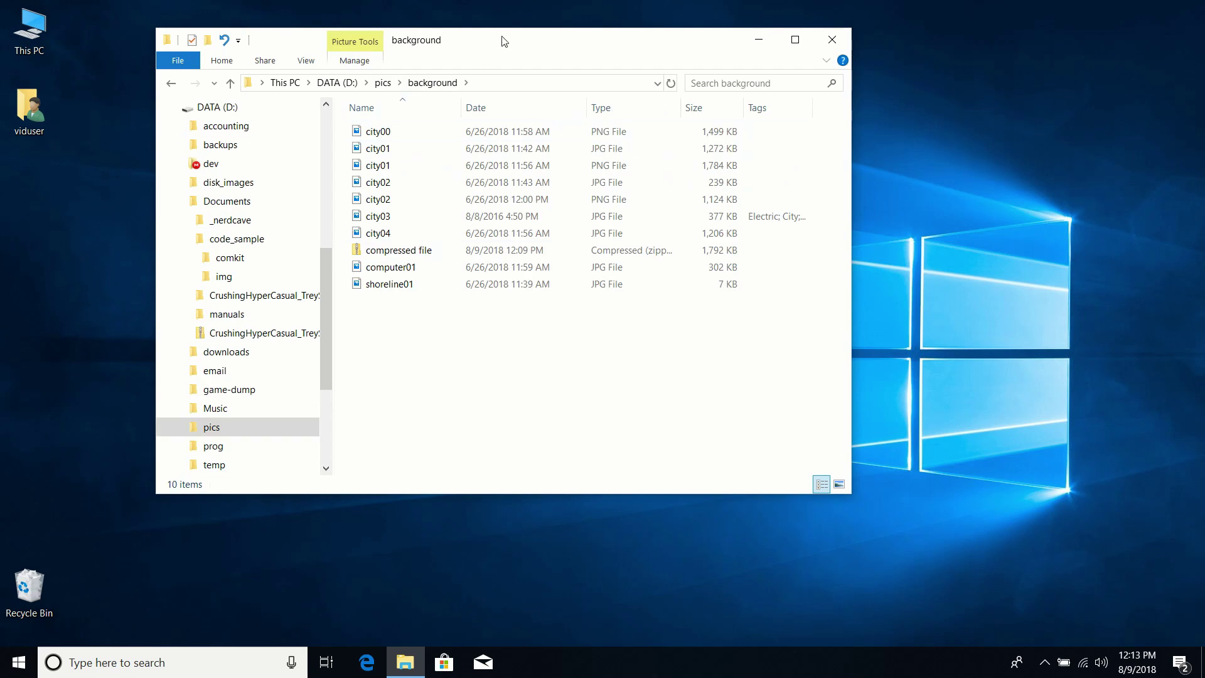
{"action": "left_click_drag", "start_coordinate": [504, 41], "coordinate": [479, 53]}
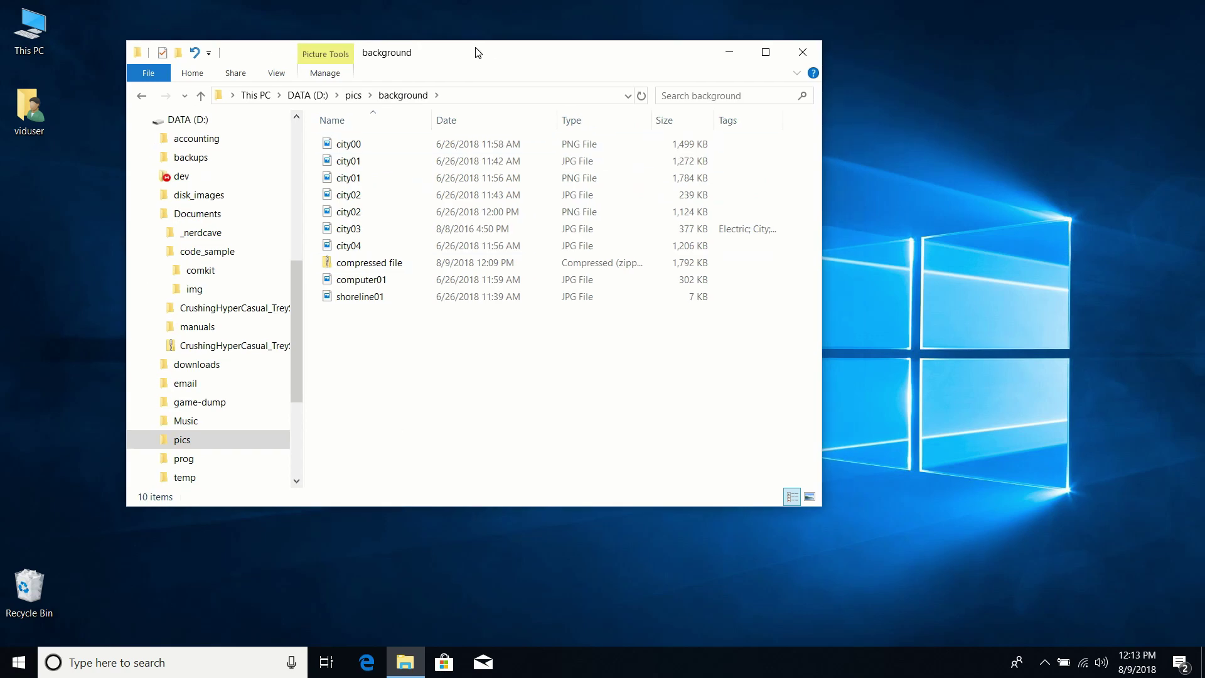
{"action": "left_click", "coordinate": [345, 147]}
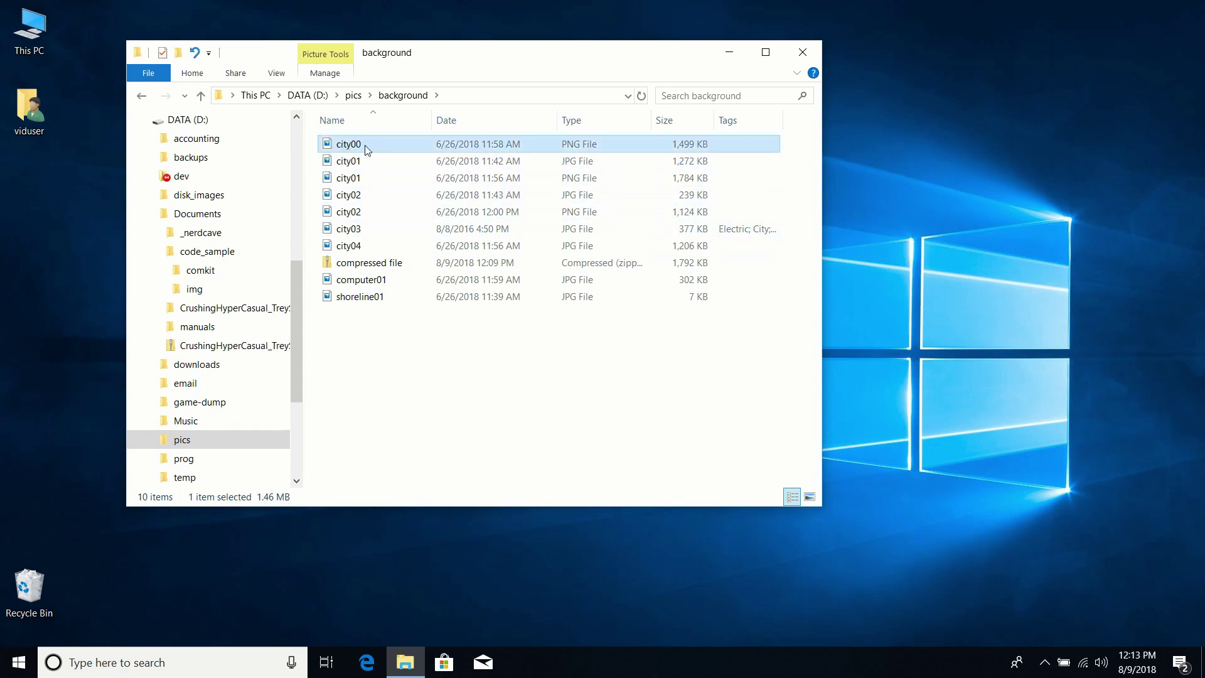
{"action": "left_click", "coordinate": [344, 165], "text": "ctrl"}
{"action": "left_click", "coordinate": [349, 195], "text": "ctrl"}
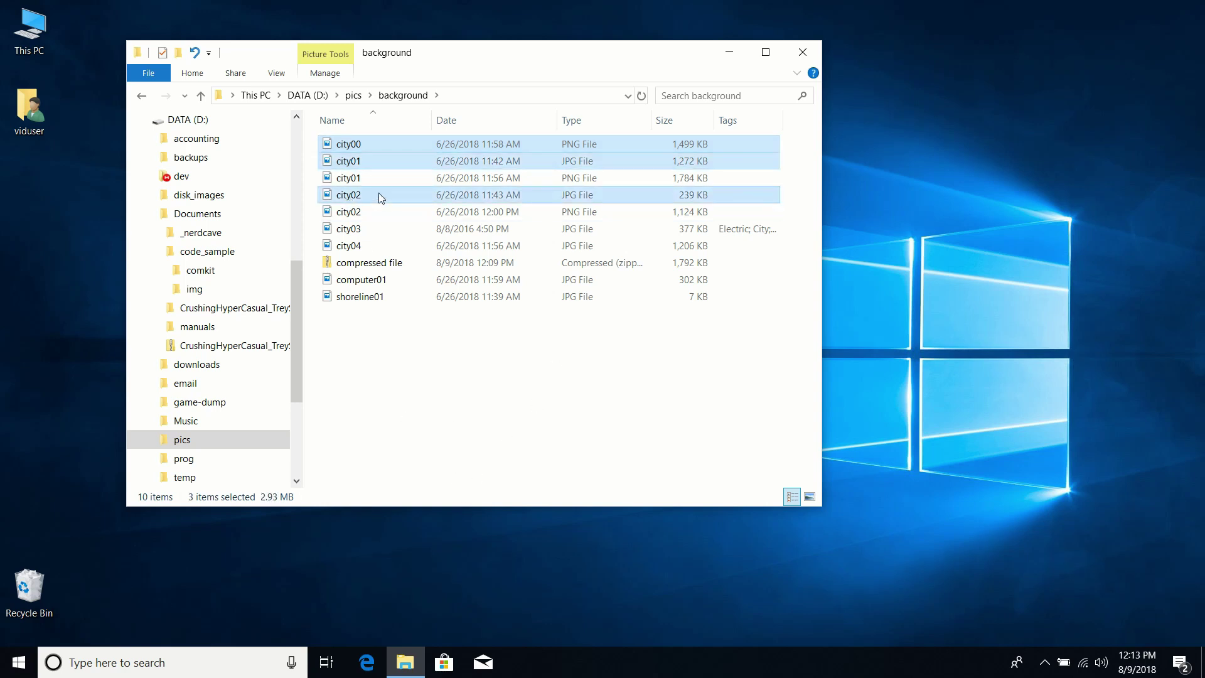
{"action": "right_click", "coordinate": [348, 201]}
{"action": "left_click", "coordinate": [404, 536]}
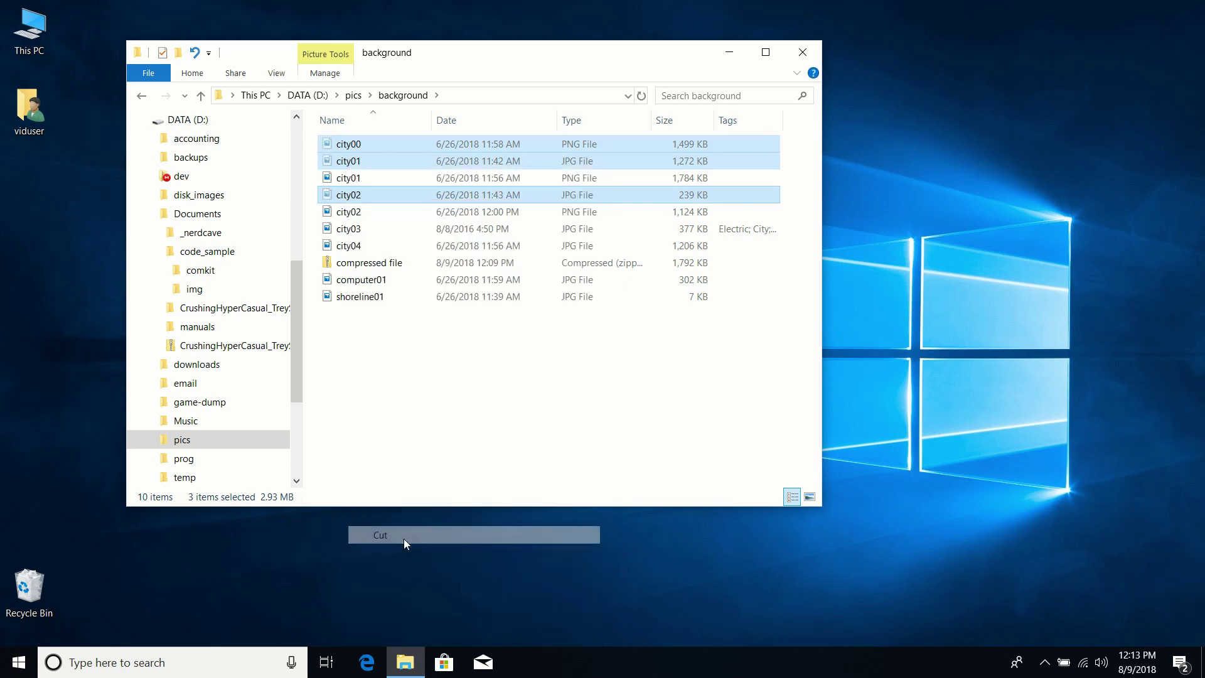
{"action": "left_click", "coordinate": [483, 457]}
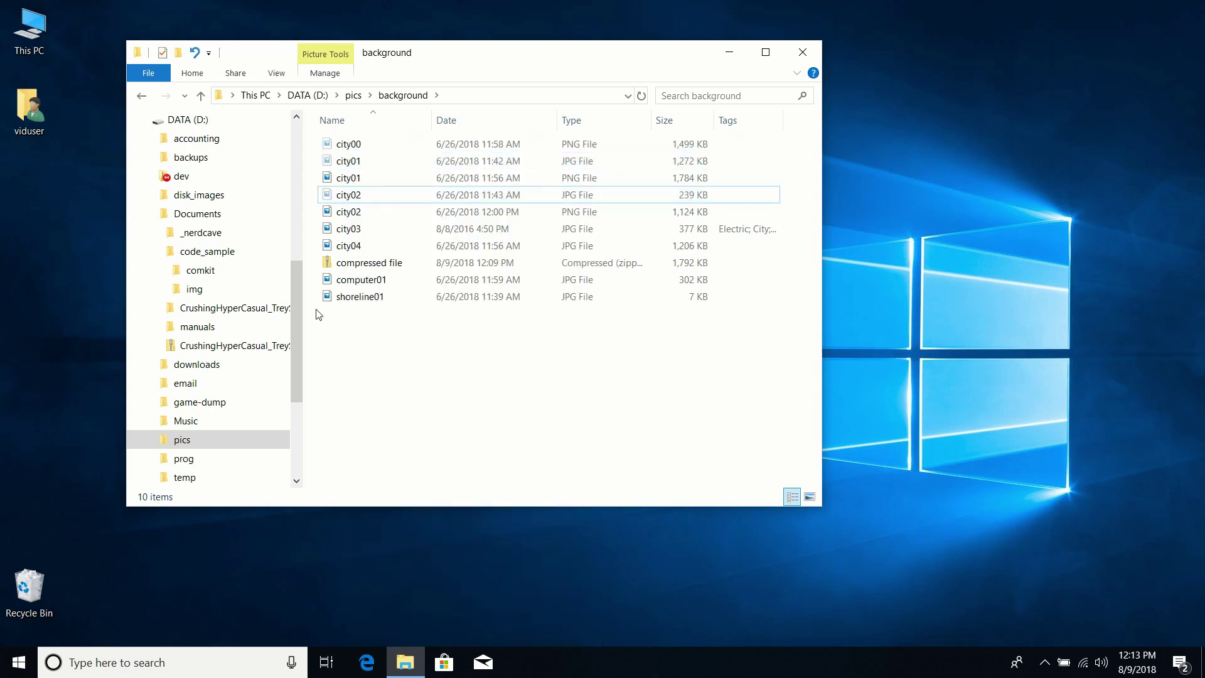
Collapse DATA (D:) in the folder tree and open the PASSPORT (F:) drive.
{"action": "left_click_drag", "start_coordinate": [299, 324], "coordinate": [294, 266]}
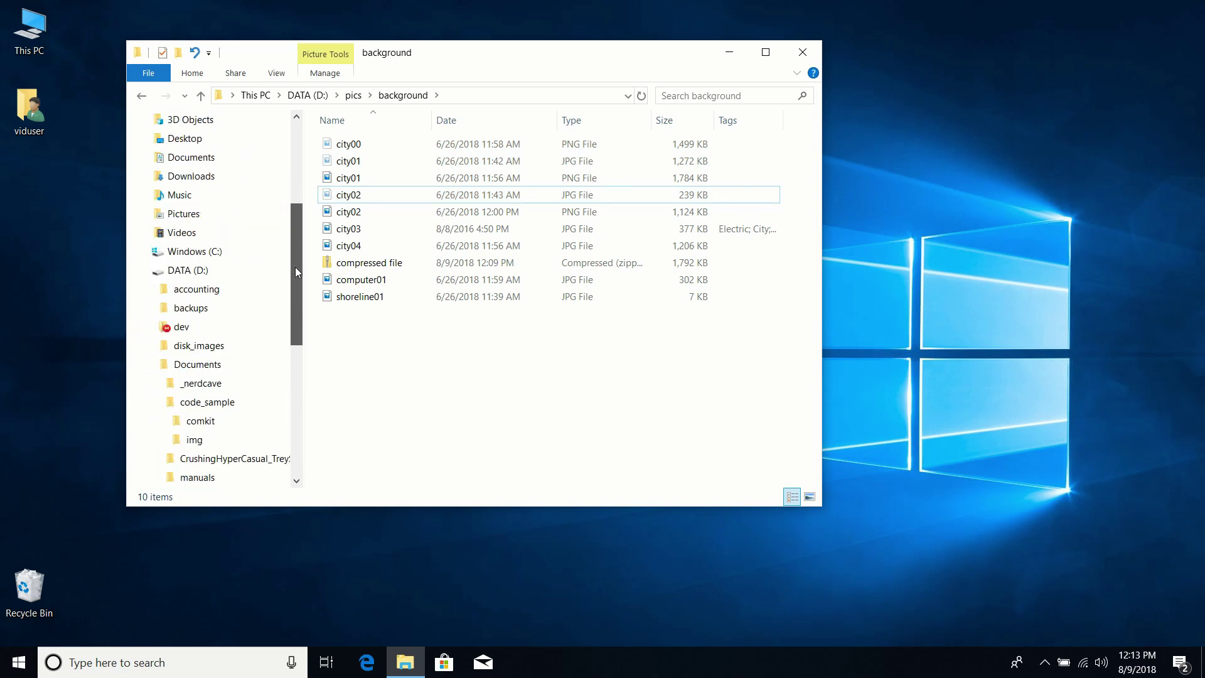
{"action": "scroll", "coordinate": [188, 320], "scroll_direction": "down", "scroll_amount": 3}
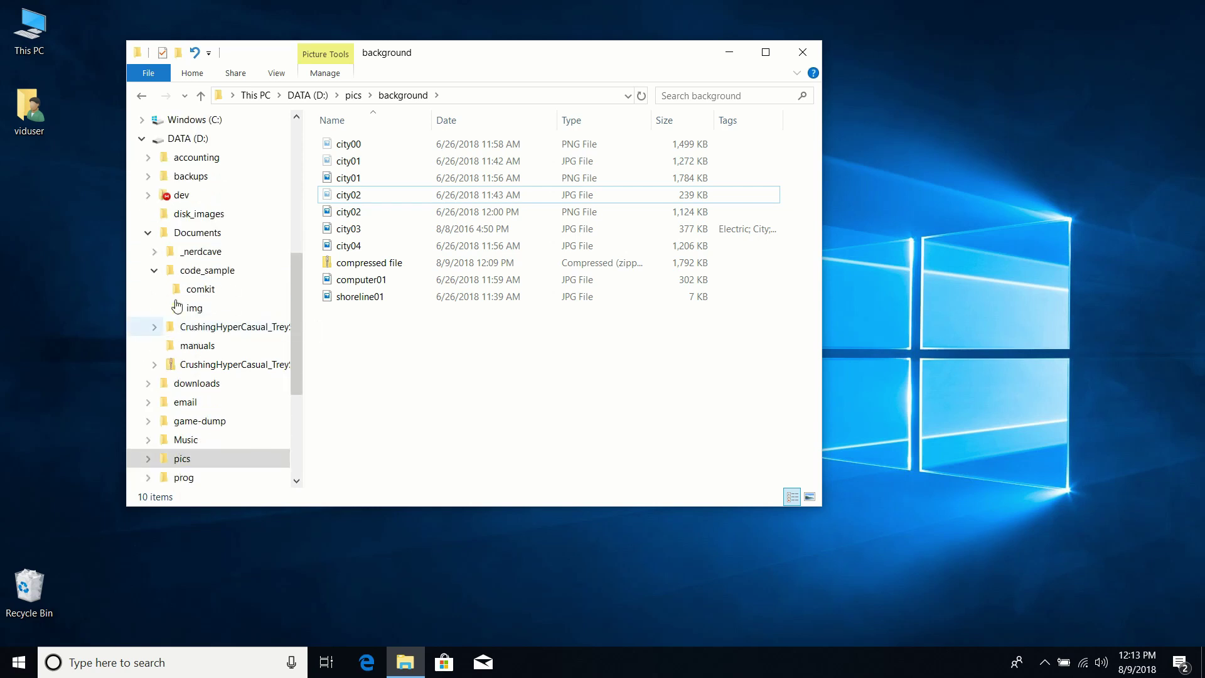
{"action": "left_click", "coordinate": [142, 138]}
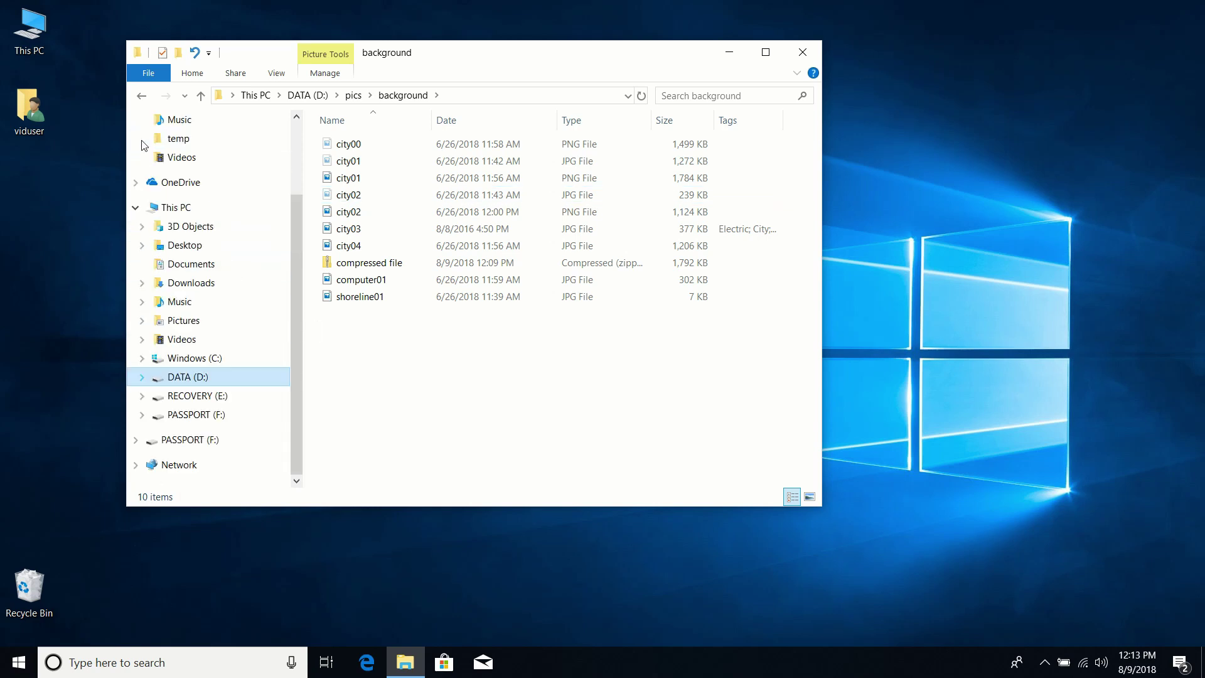
{"action": "left_click", "coordinate": [191, 417]}
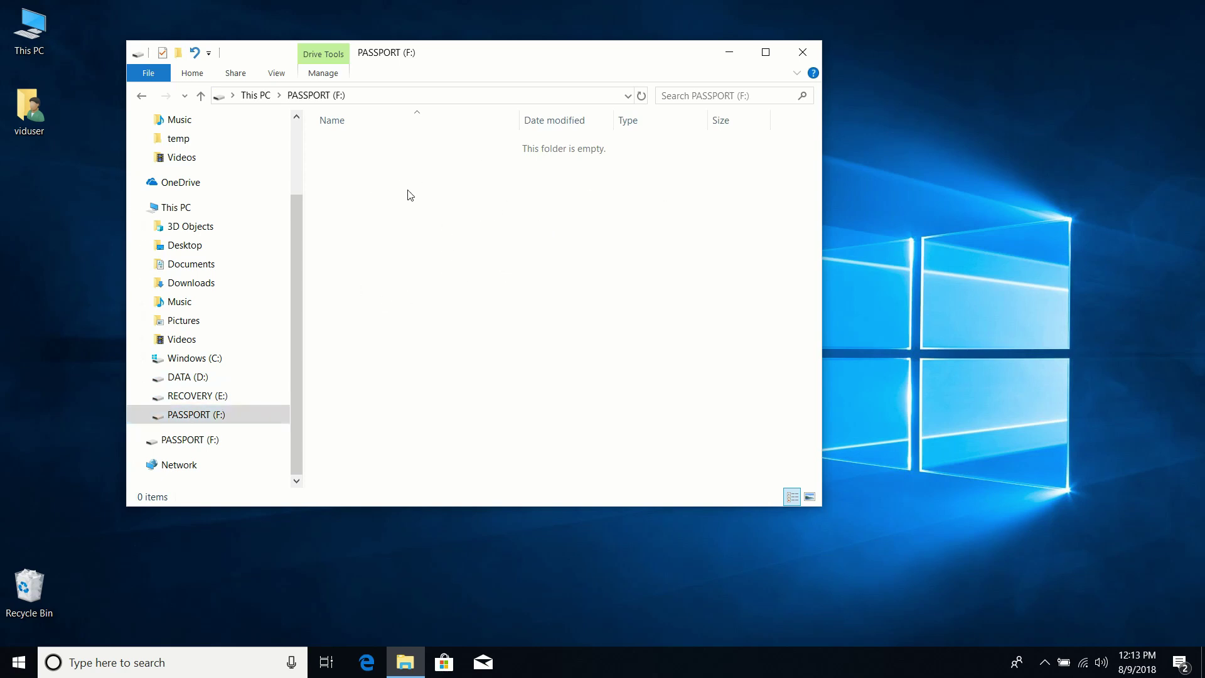
Create a new folder named pics on the PASSPORT (F:) drive.
{"action": "right_click", "coordinate": [383, 191]}
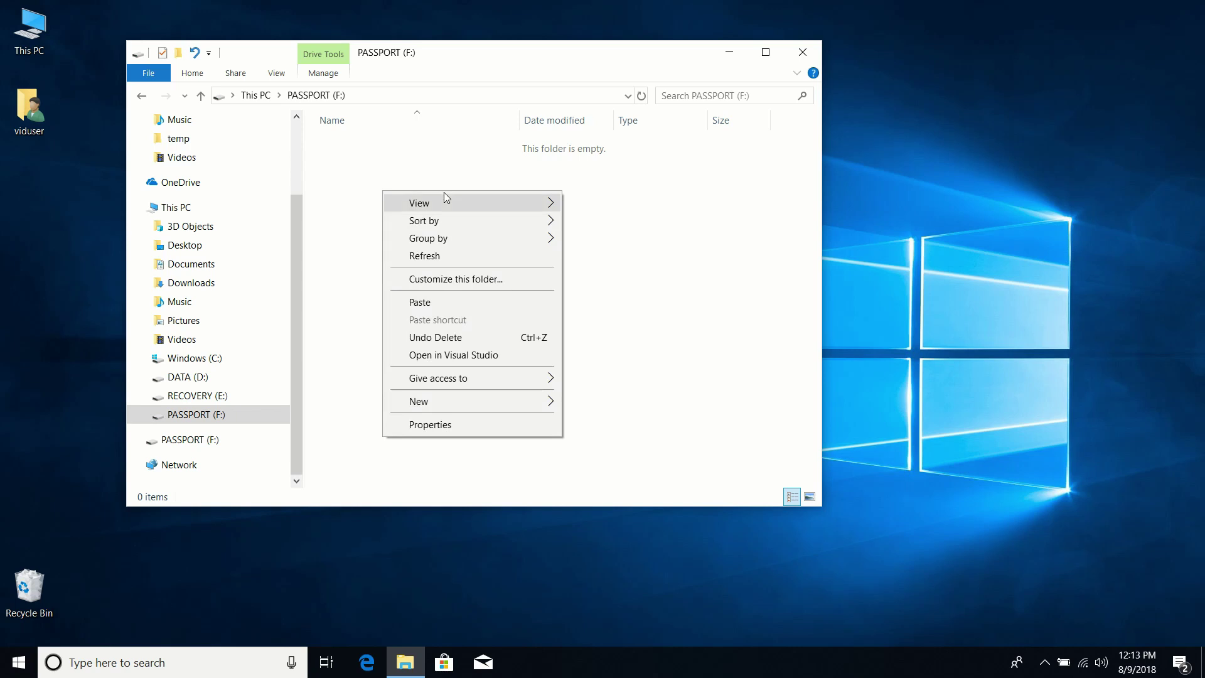
{"action": "mouse_move", "coordinate": [447, 404]}
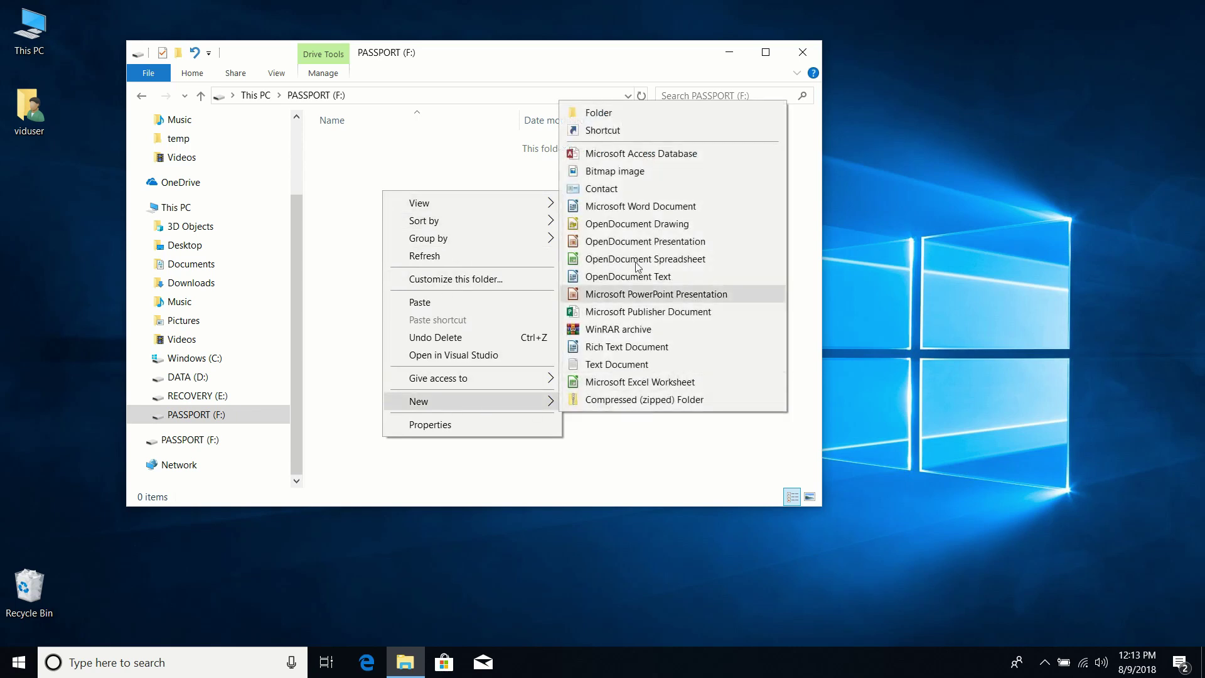
{"action": "left_click", "coordinate": [614, 112]}
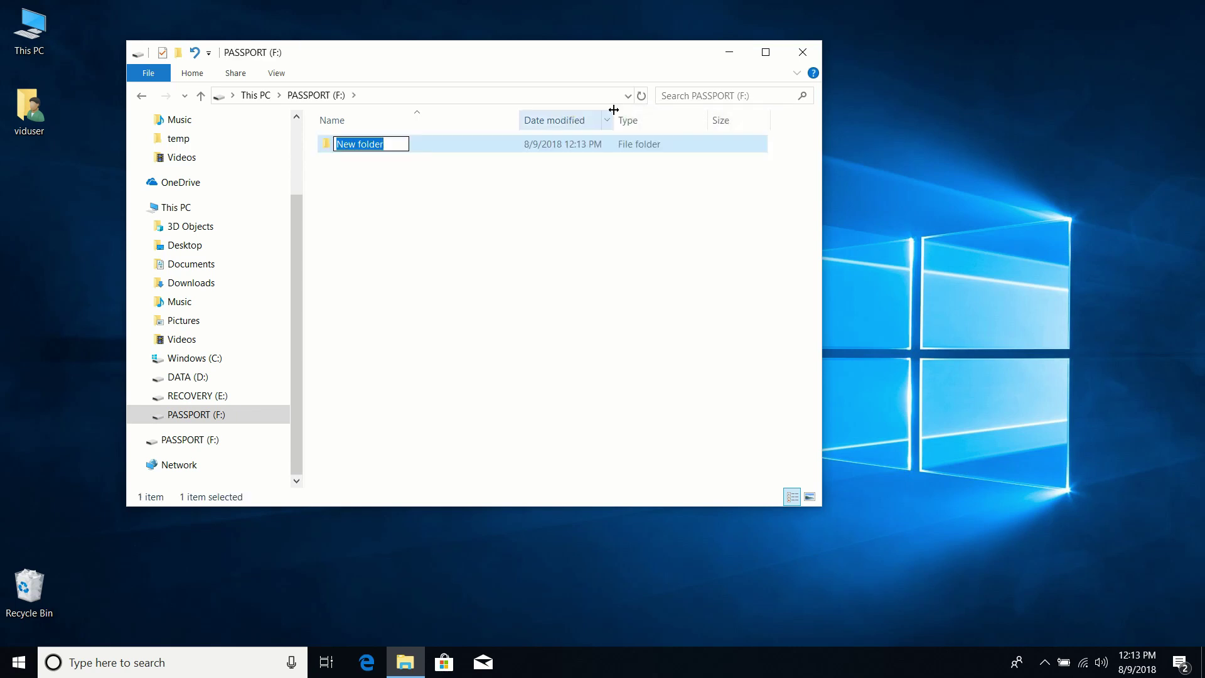
{"action": "type", "text": "pics"}
{"action": "key", "text": "Return"}
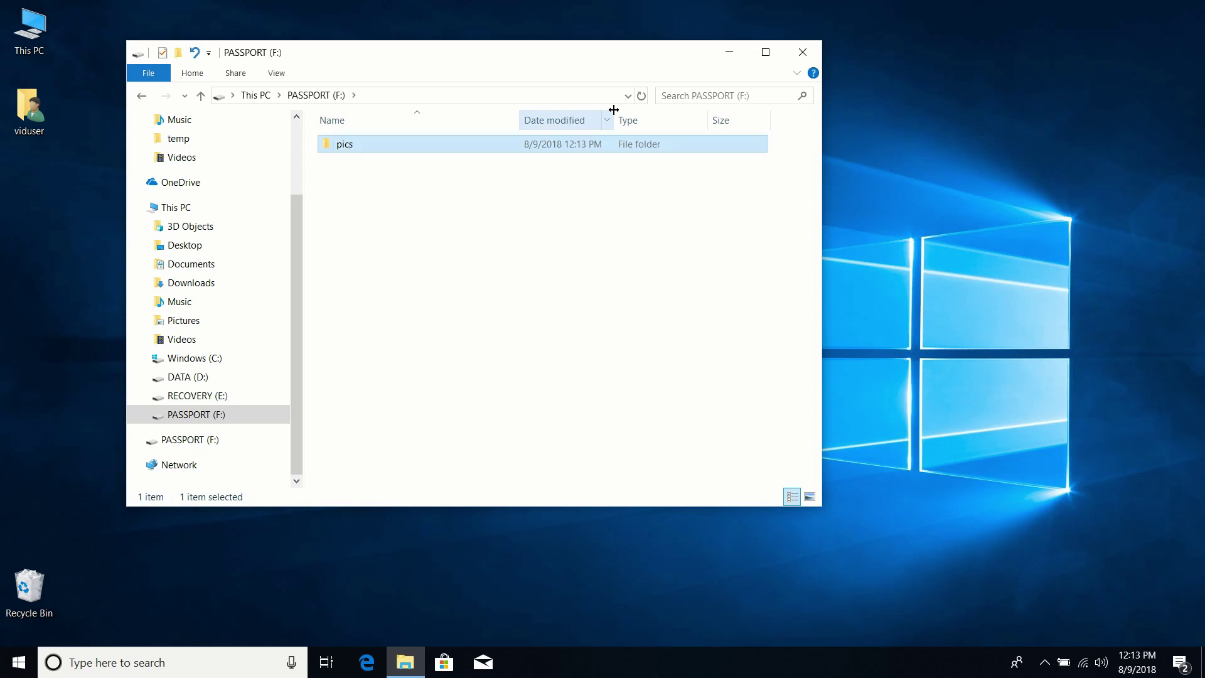
Open the new pics folder on PASSPORT (F:) and paste the cut city image files into it.
{"action": "double_click", "coordinate": [415, 141]}
{"action": "right_click", "coordinate": [410, 194]}
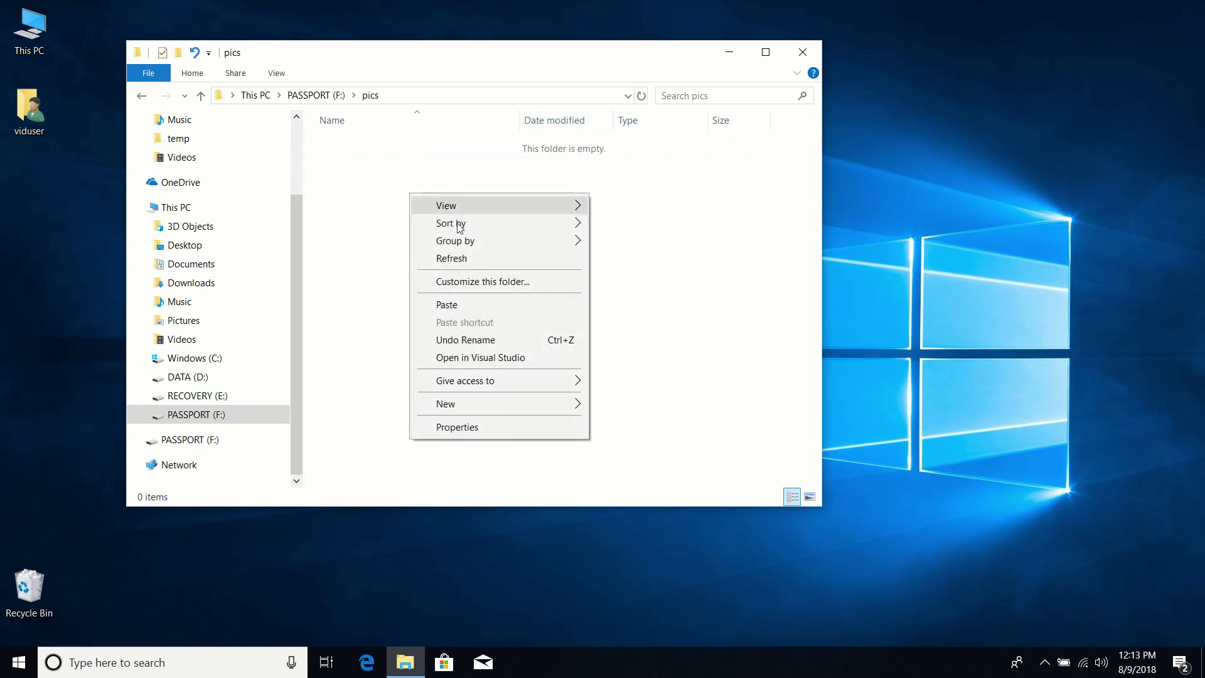
{"action": "left_click", "coordinate": [471, 305]}
{"action": "left_click", "coordinate": [473, 306]}
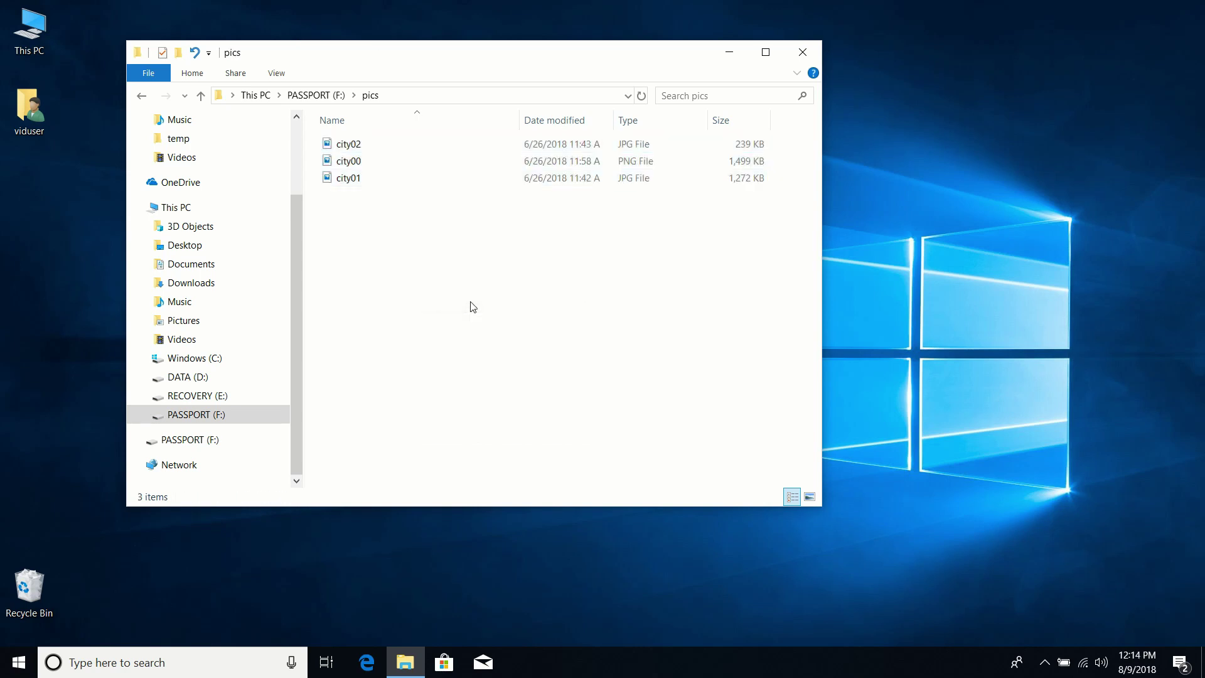
Move the window toward the middle of the desktop and view the full text path of the pics folder.
{"action": "left_click_drag", "start_coordinate": [432, 59], "coordinate": [558, 60]}
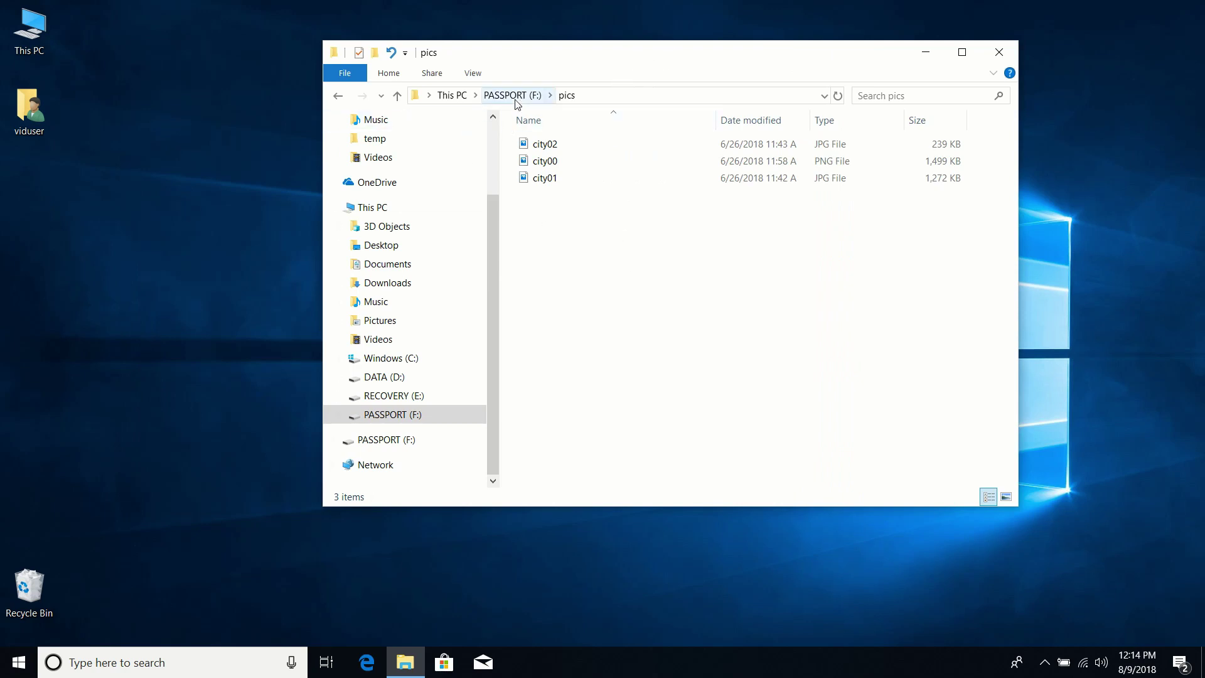
{"action": "left_click", "coordinate": [664, 99]}
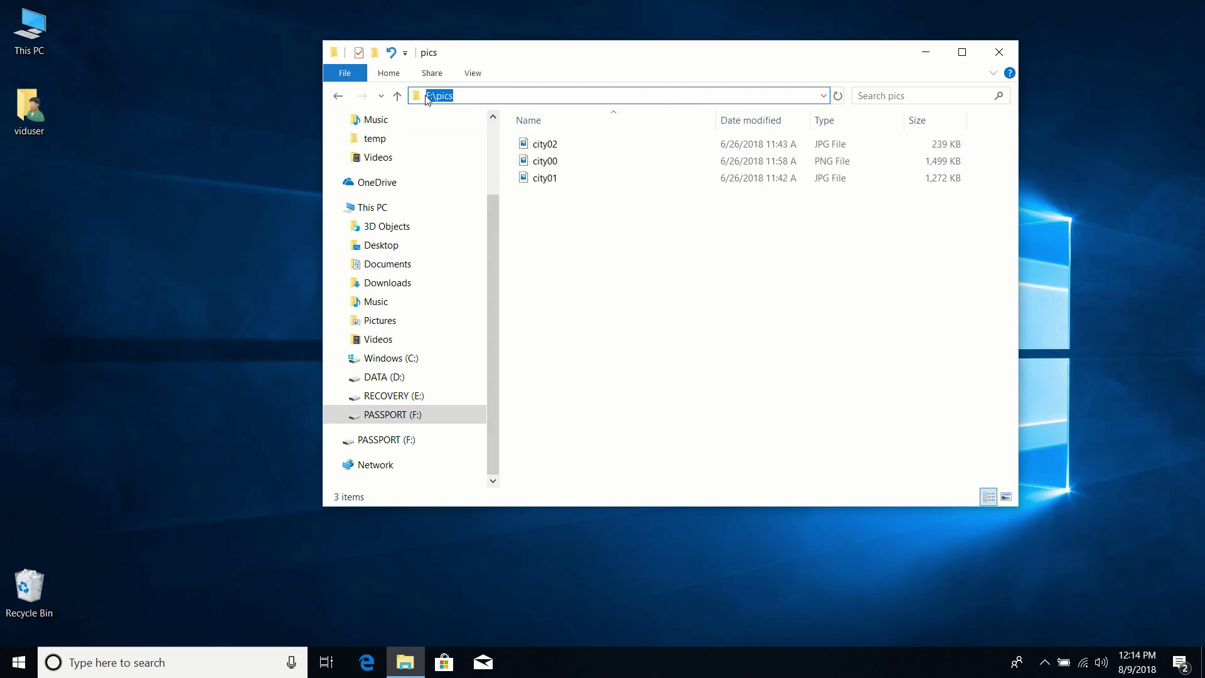
{"action": "left_click", "coordinate": [567, 268]}
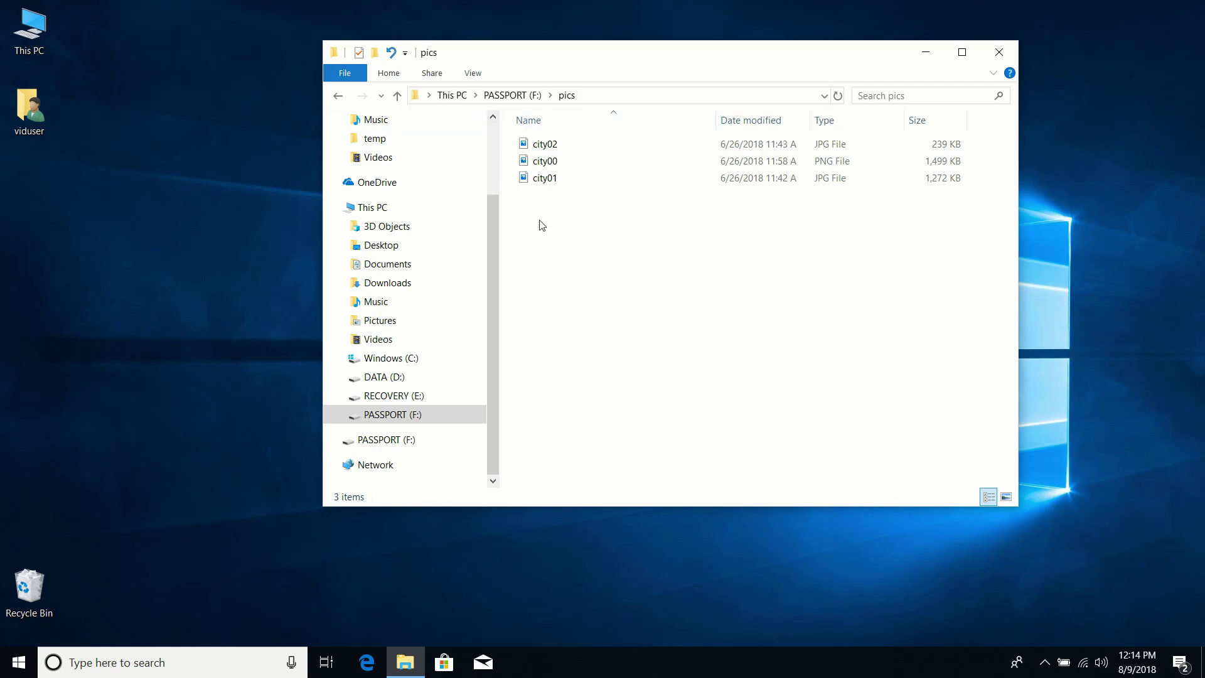
Remove the Undo command from the Quick Access Toolbar and add it back.
{"action": "left_click", "coordinate": [405, 53]}
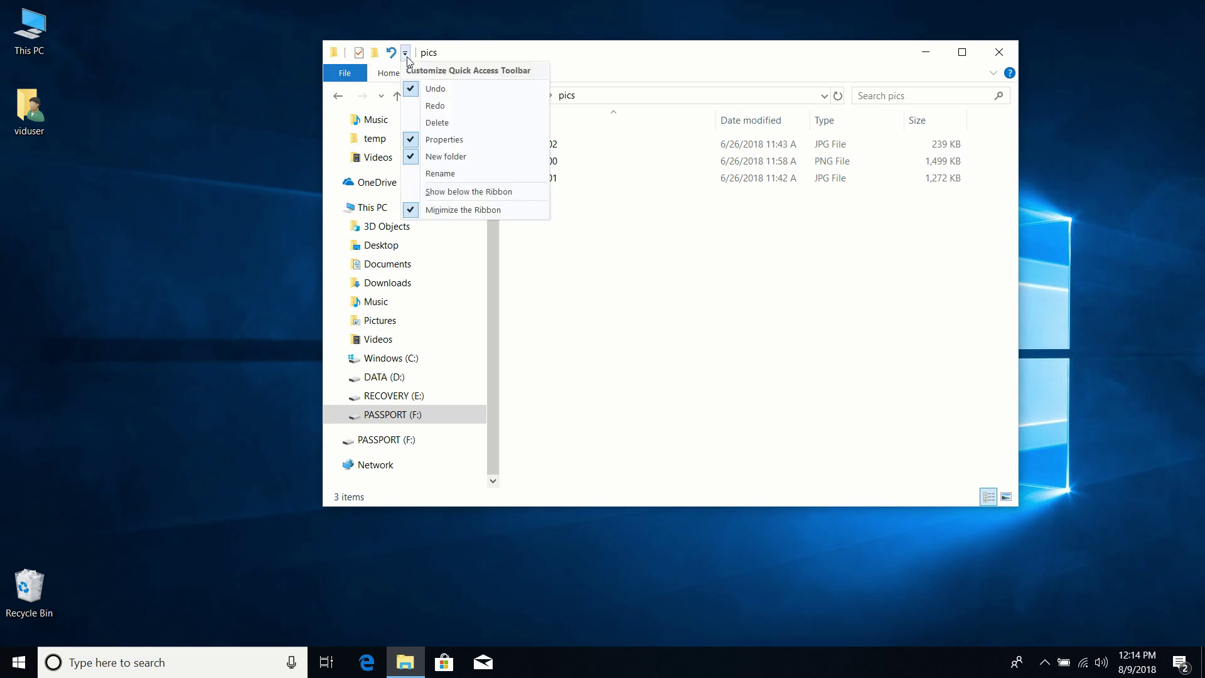
{"action": "left_click", "coordinate": [447, 93]}
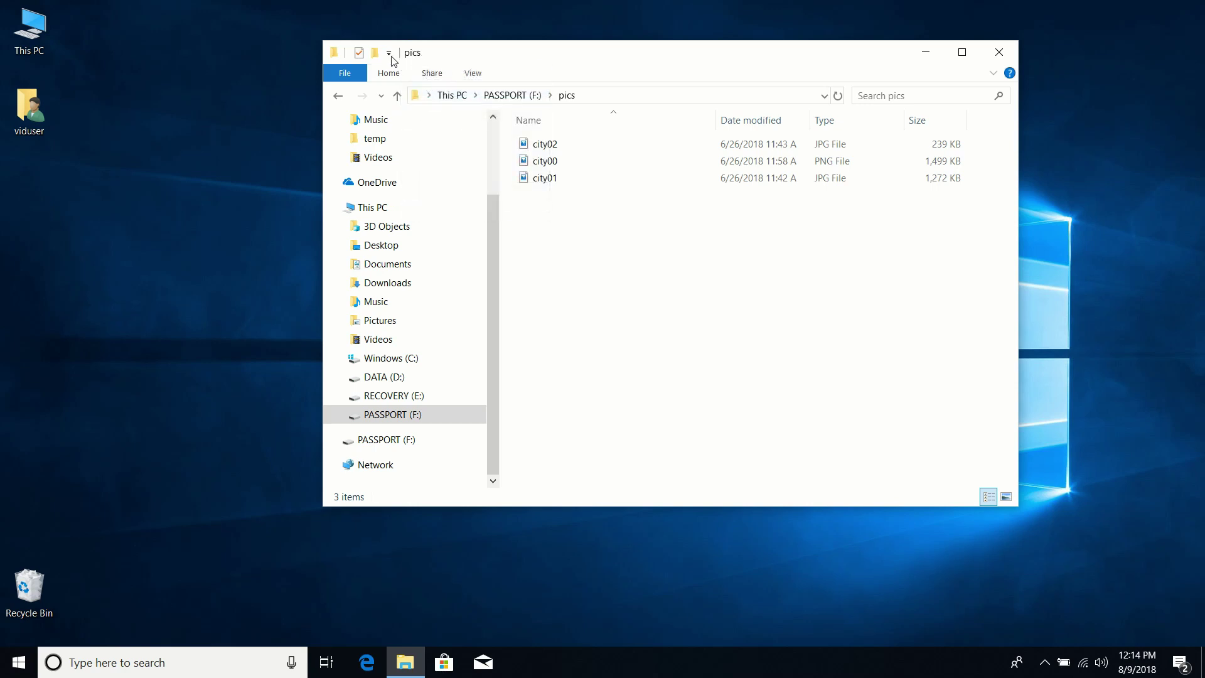
{"action": "left_click", "coordinate": [389, 54]}
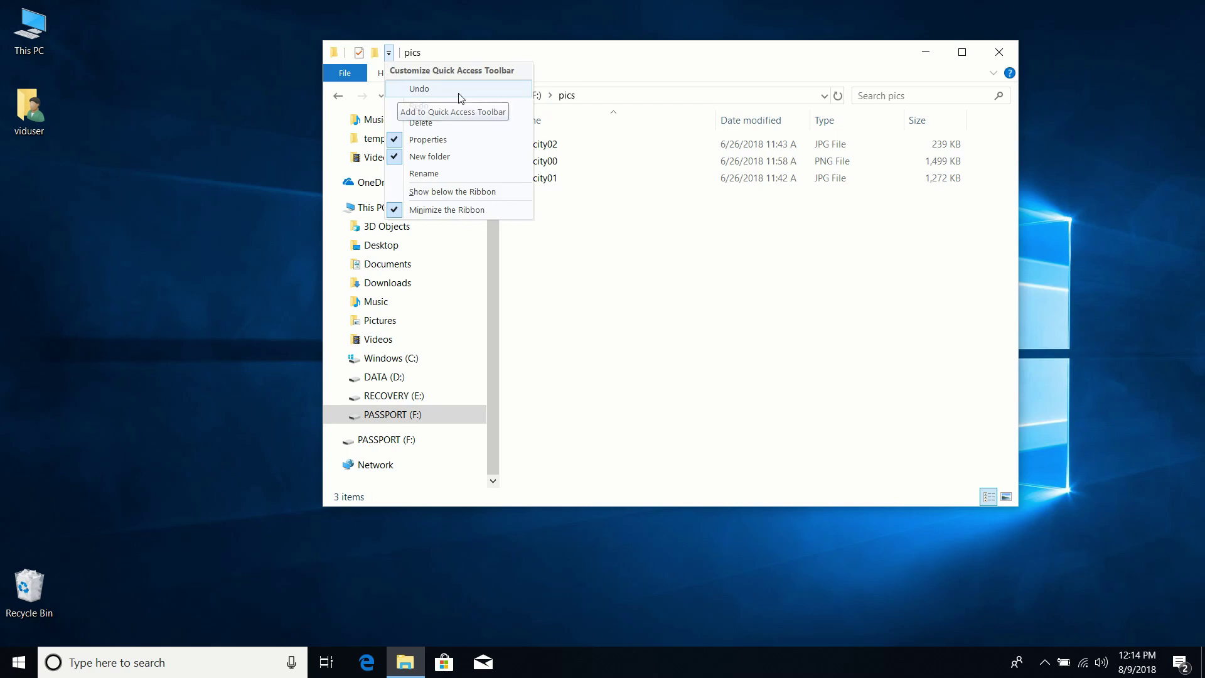
{"action": "left_click", "coordinate": [418, 92]}
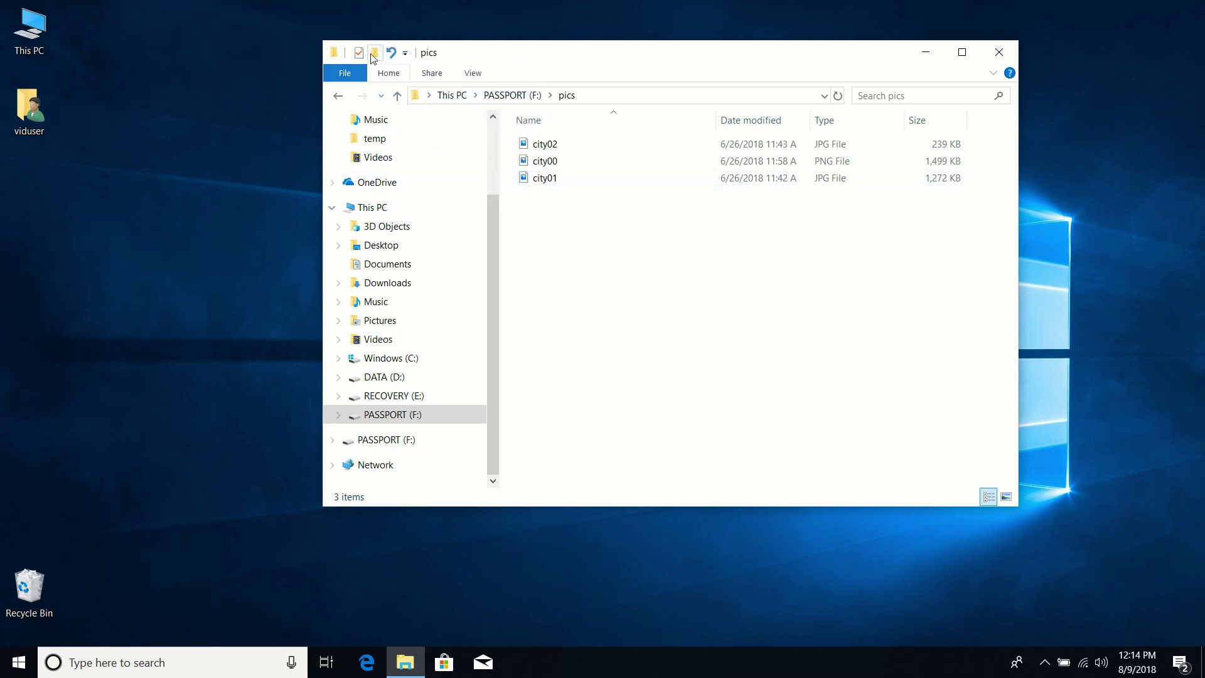
Undo the move of the city image files and return to the background folder on DATA (D:).
{"action": "left_click", "coordinate": [391, 54]}
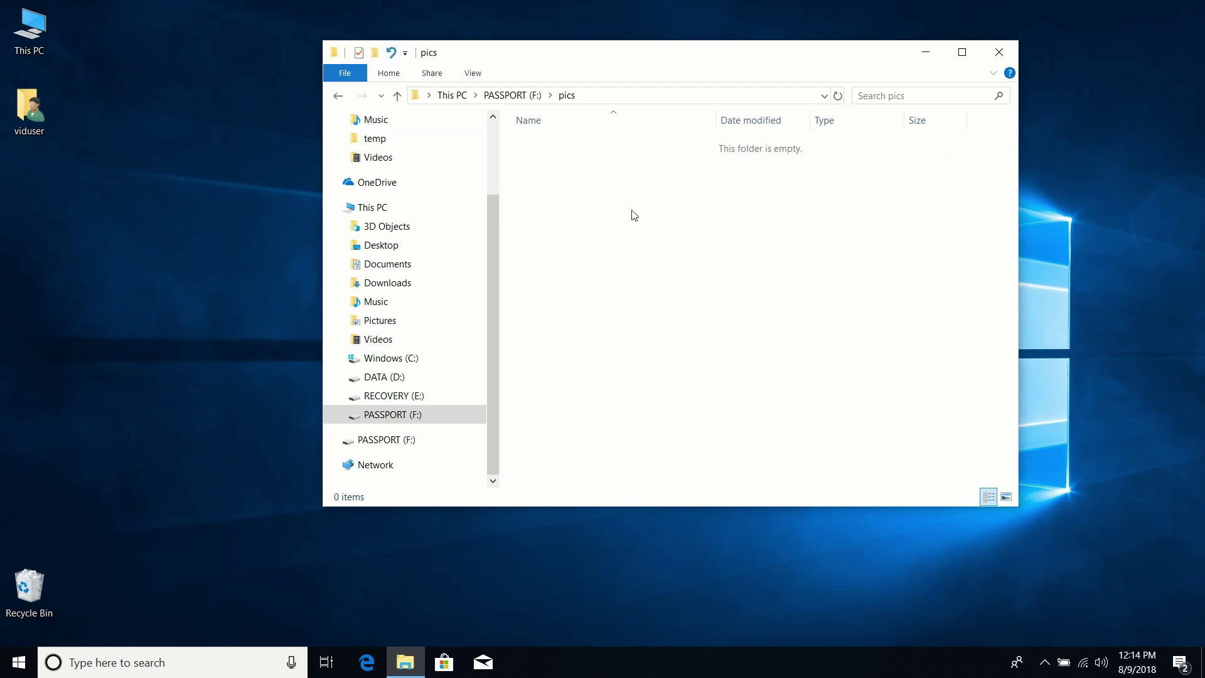
{"action": "left_click_drag", "start_coordinate": [646, 58], "coordinate": [518, 61]}
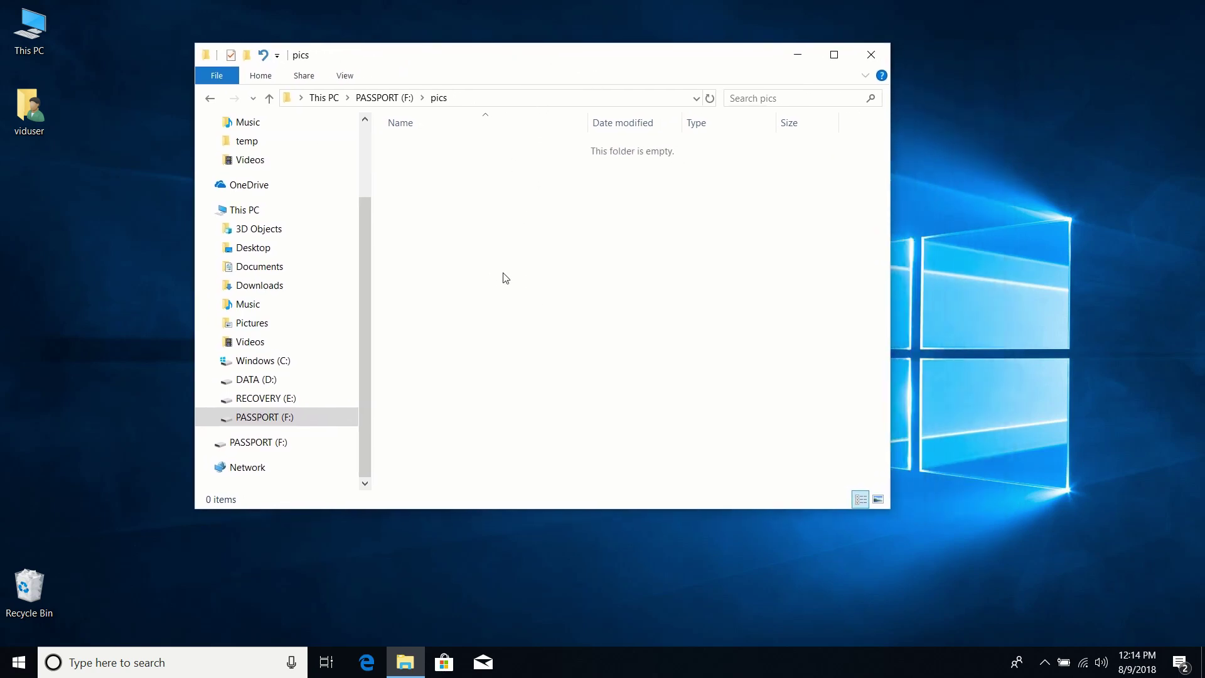
{"action": "left_click", "coordinate": [209, 99]}
{"action": "left_click", "coordinate": [208, 100]}
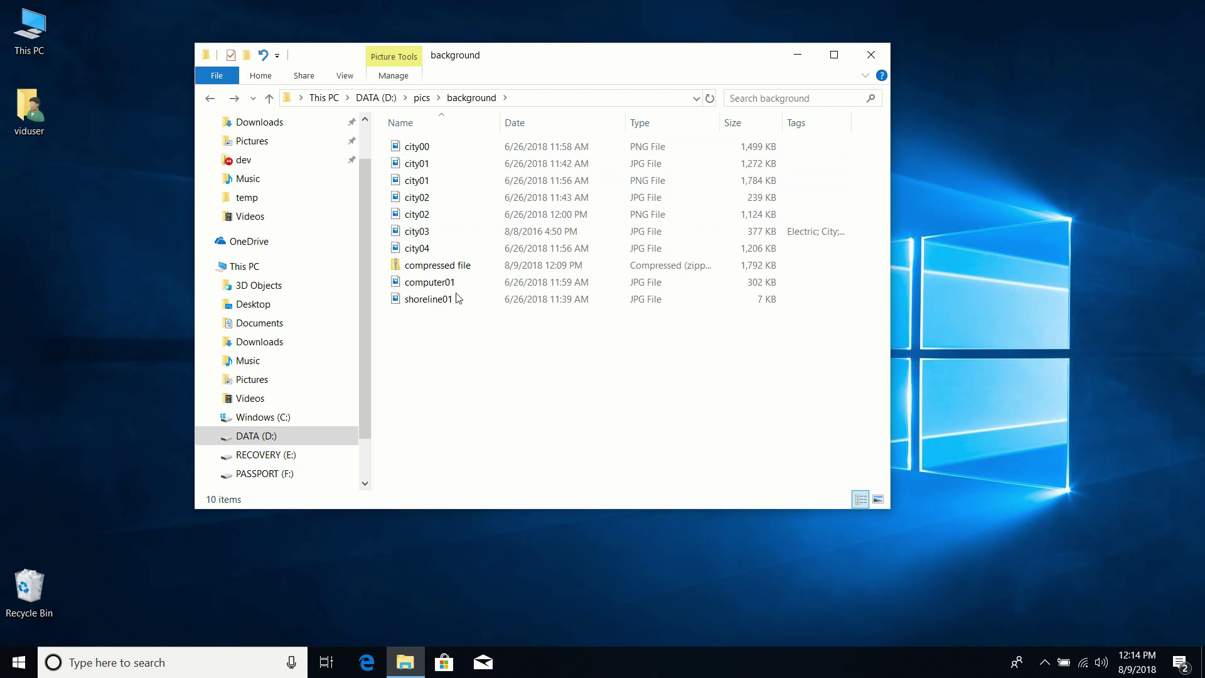
Copy the city00 PNG file and the city02 JPG file in the background folder to the clipboard, and clear the selection.
{"action": "left_click", "coordinate": [431, 149]}
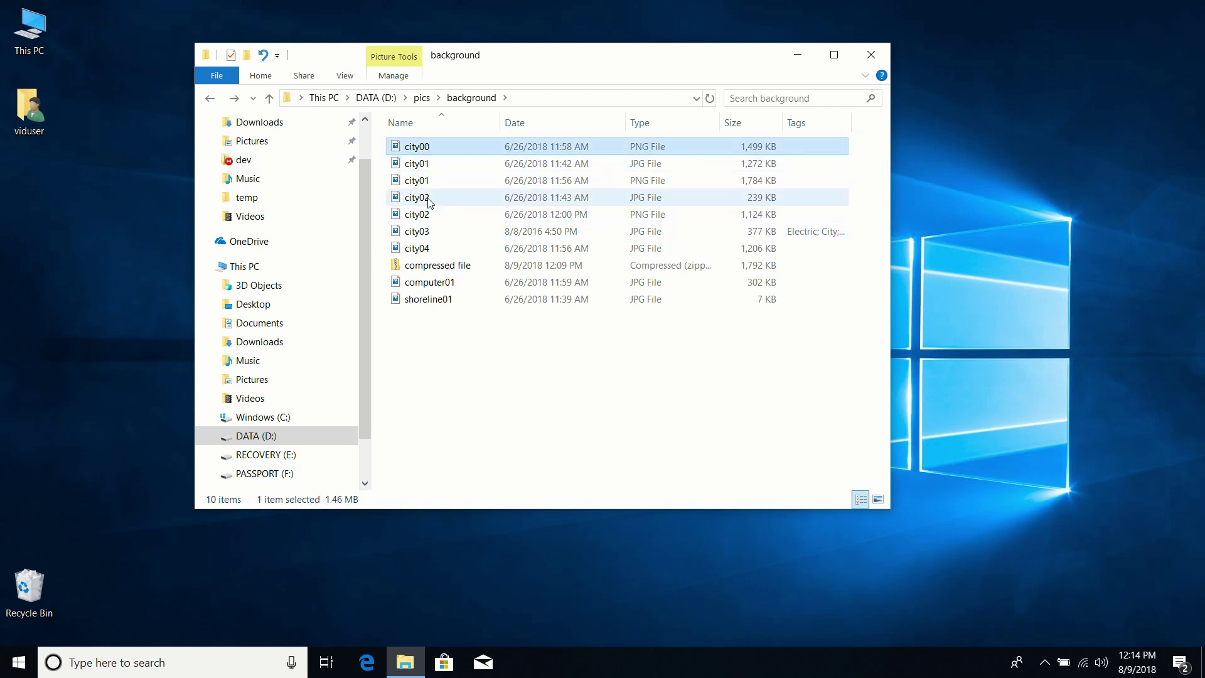
{"action": "left_click", "coordinate": [429, 199], "text": "ctrl"}
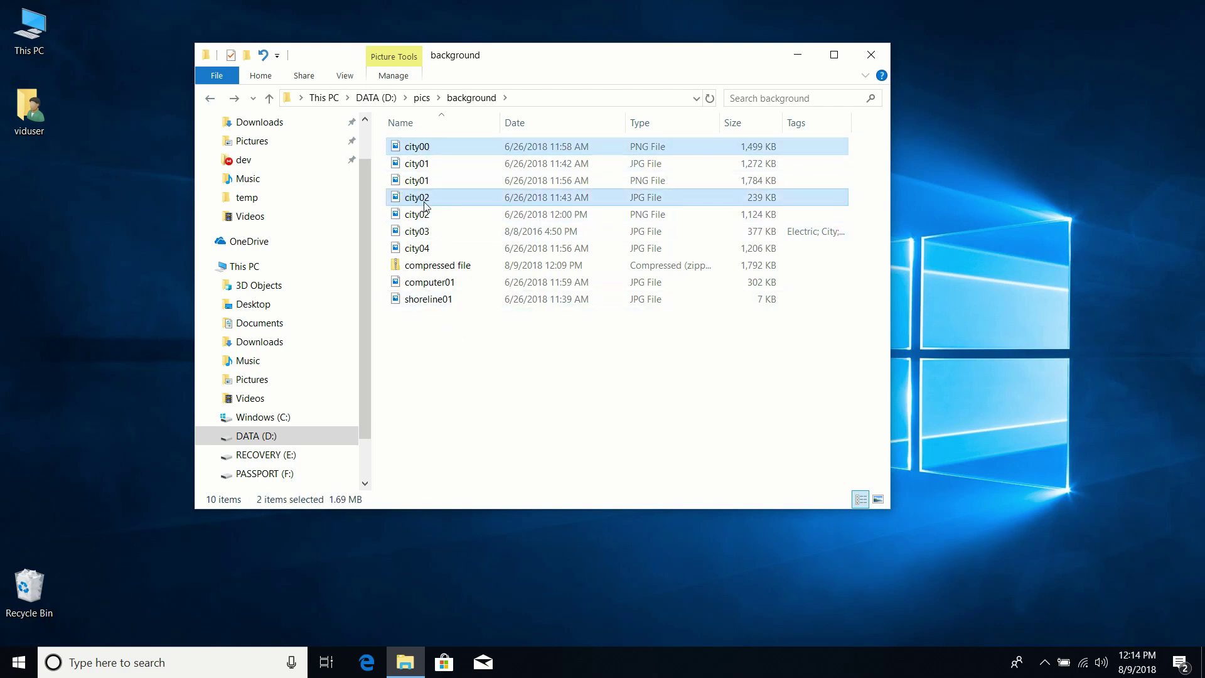
{"action": "right_click", "coordinate": [426, 206]}
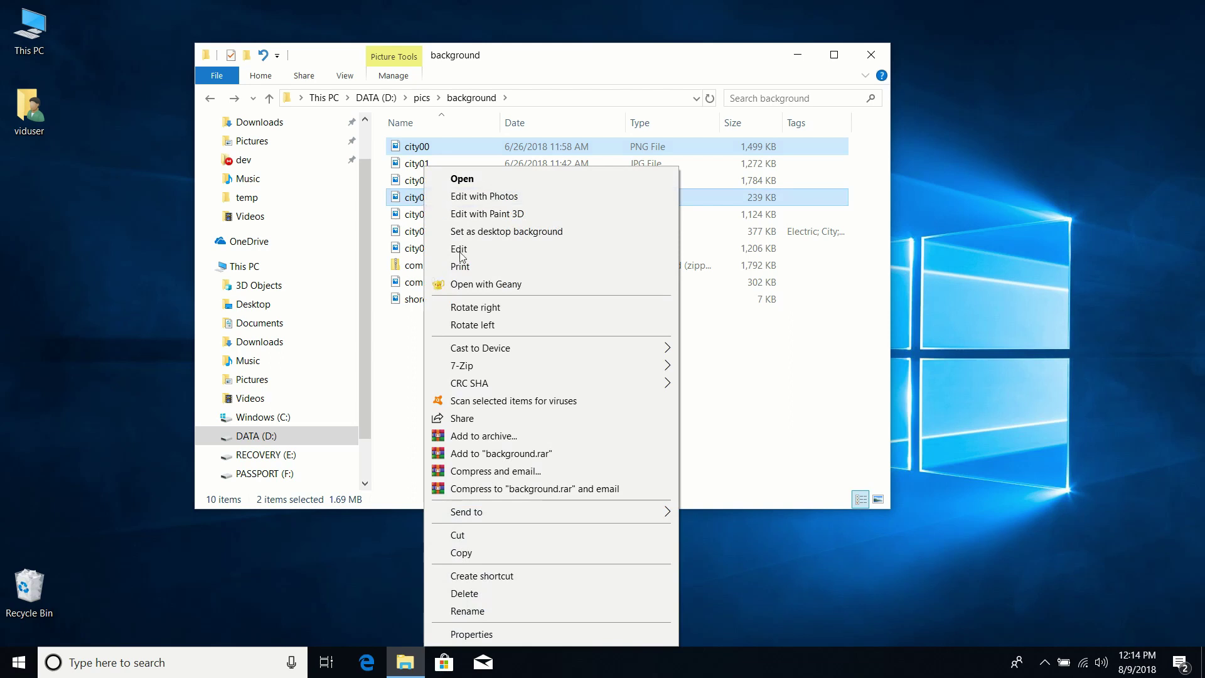
{"action": "left_click", "coordinate": [483, 555]}
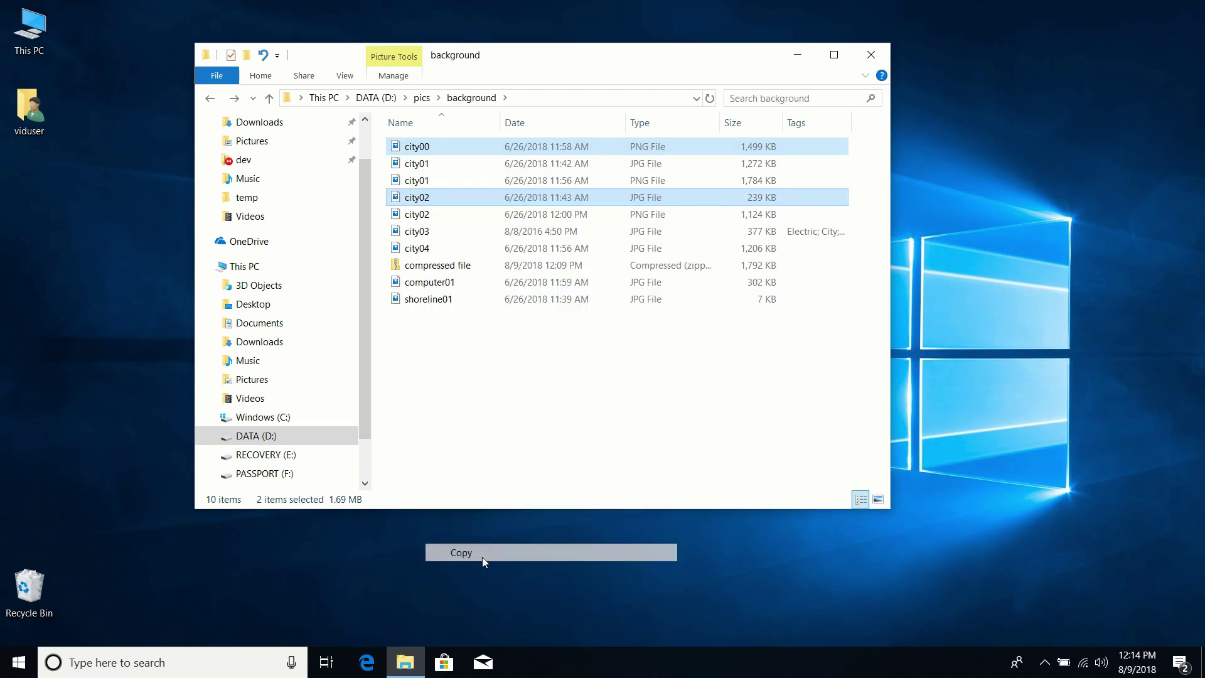
{"action": "left_click", "coordinate": [464, 419]}
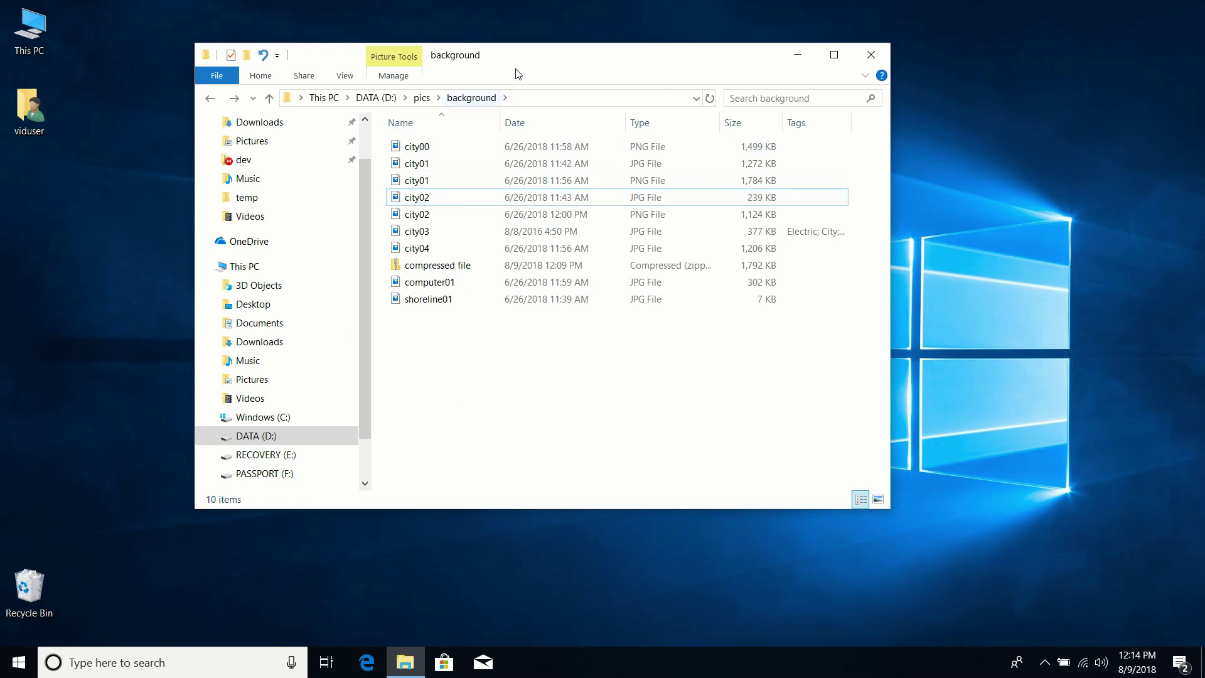
Shrink the background folder window and place it toward the upper-right part of the desktop.
{"action": "left_click_drag", "start_coordinate": [664, 66], "coordinate": [943, 51]}
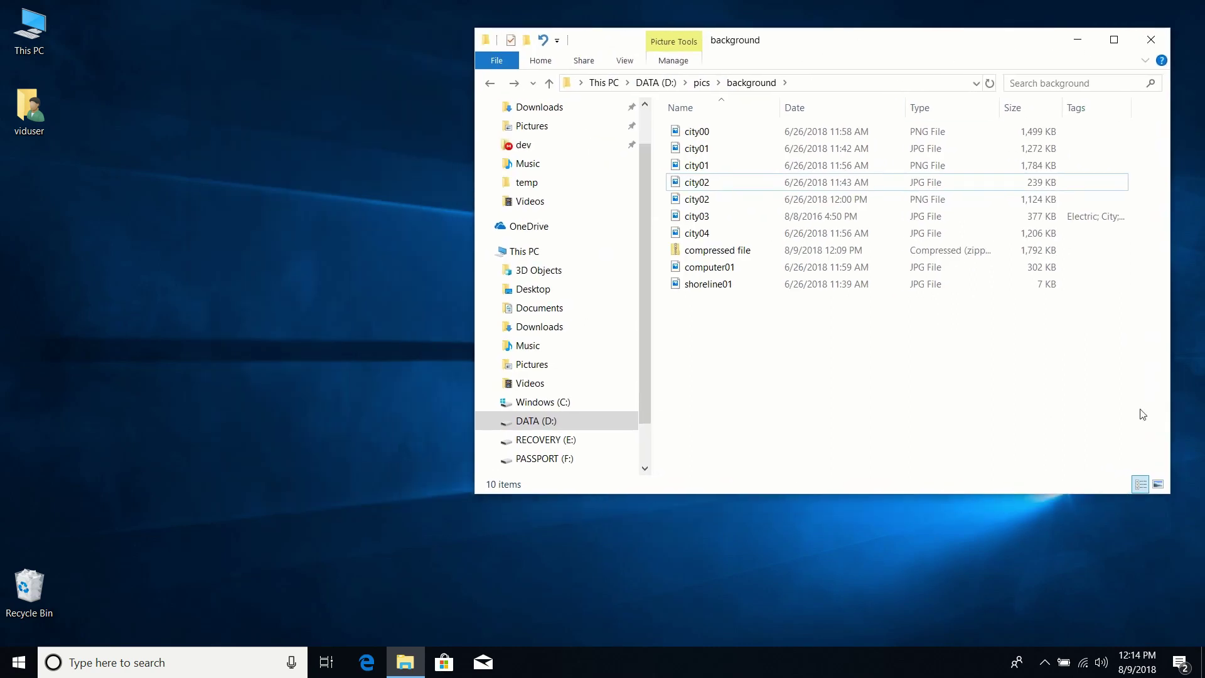
{"action": "left_click_drag", "start_coordinate": [1174, 495], "coordinate": [1140, 415]}
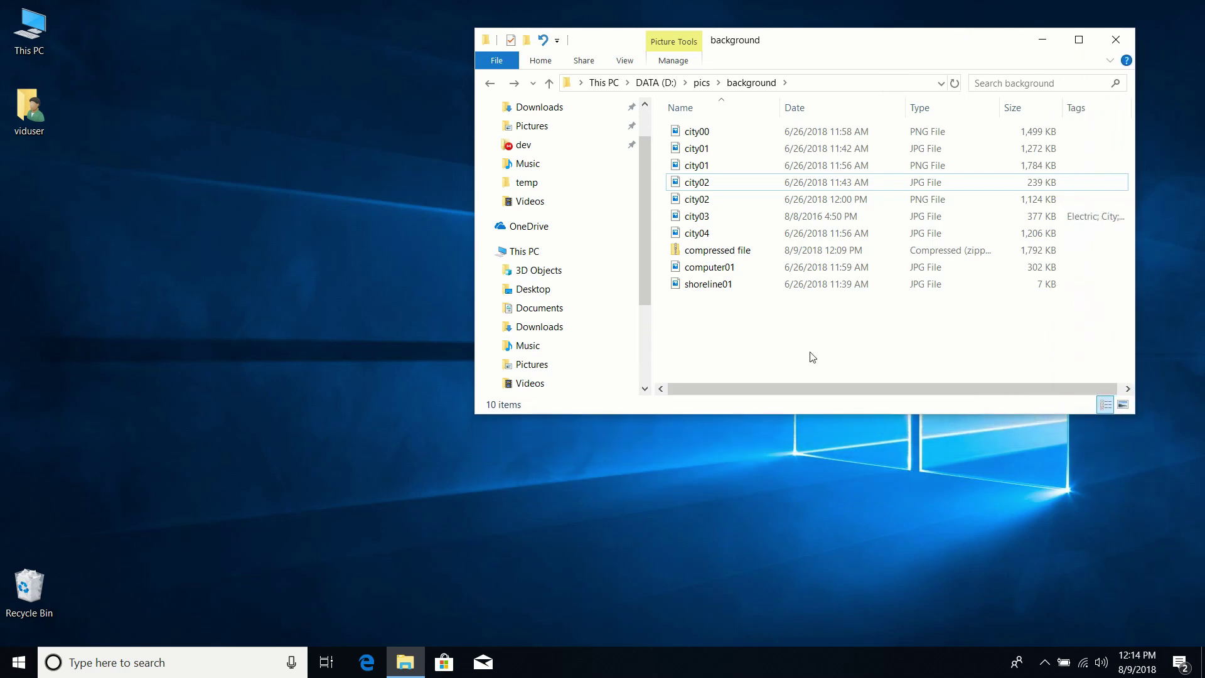
{"action": "left_click_drag", "start_coordinate": [895, 54], "coordinate": [855, 69]}
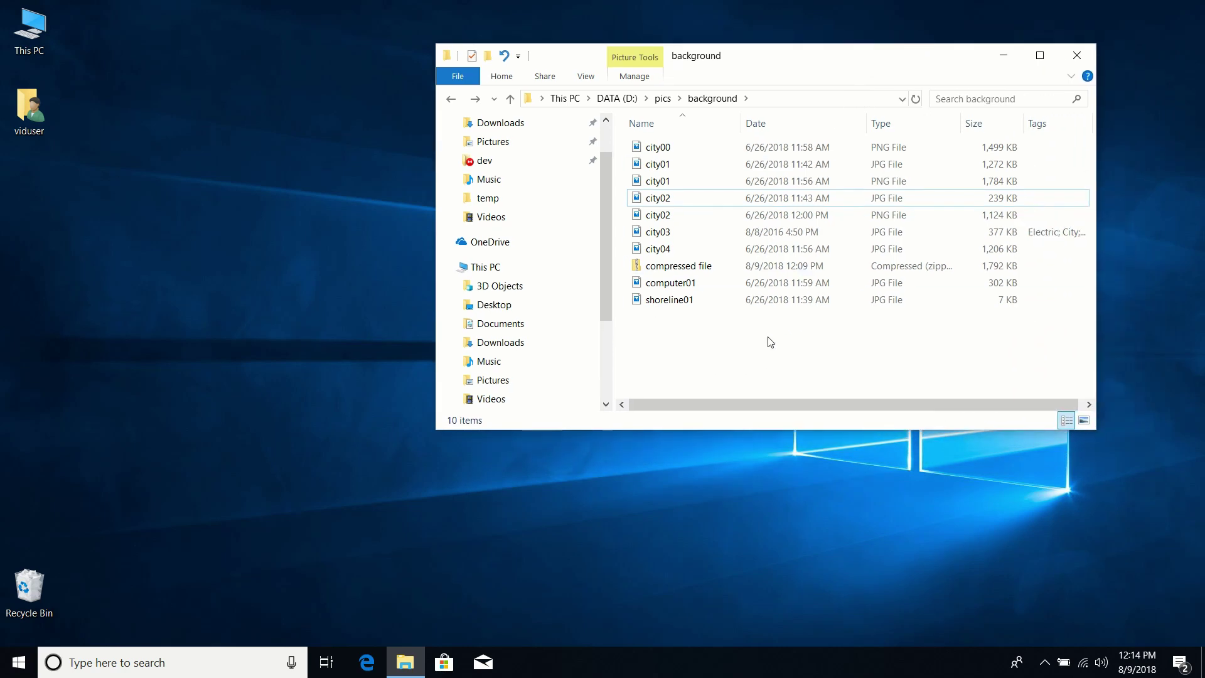
{"action": "left_click", "coordinate": [667, 204]}
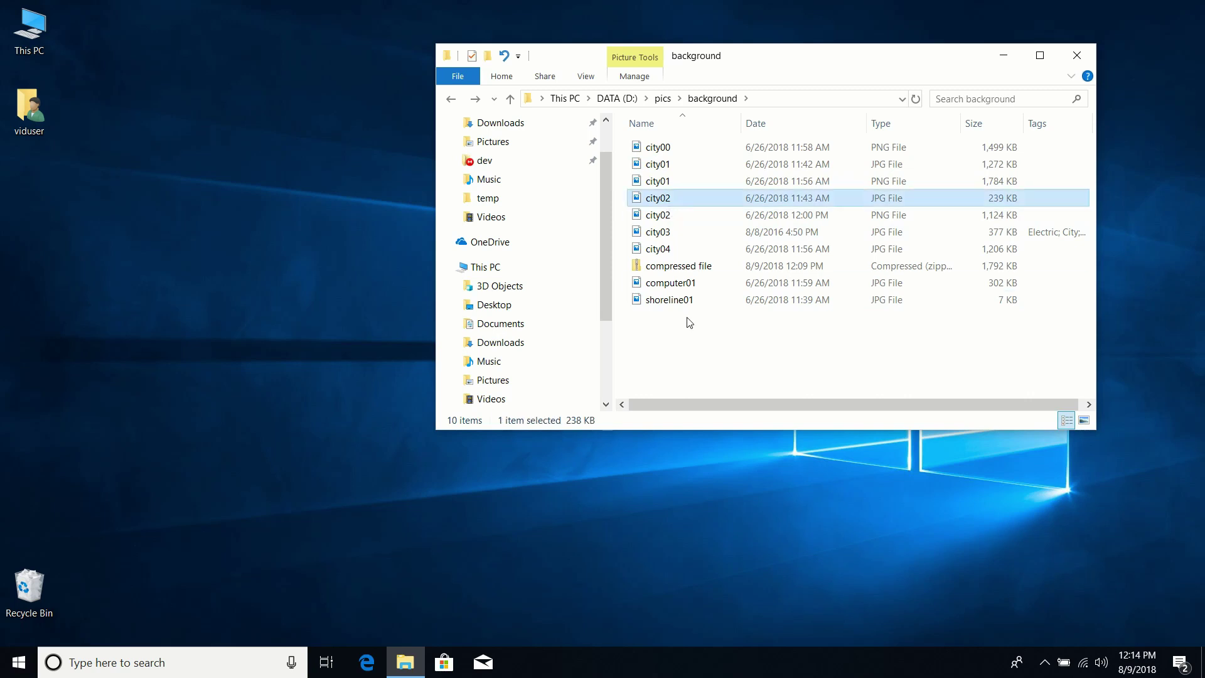
{"action": "left_click", "coordinate": [691, 345]}
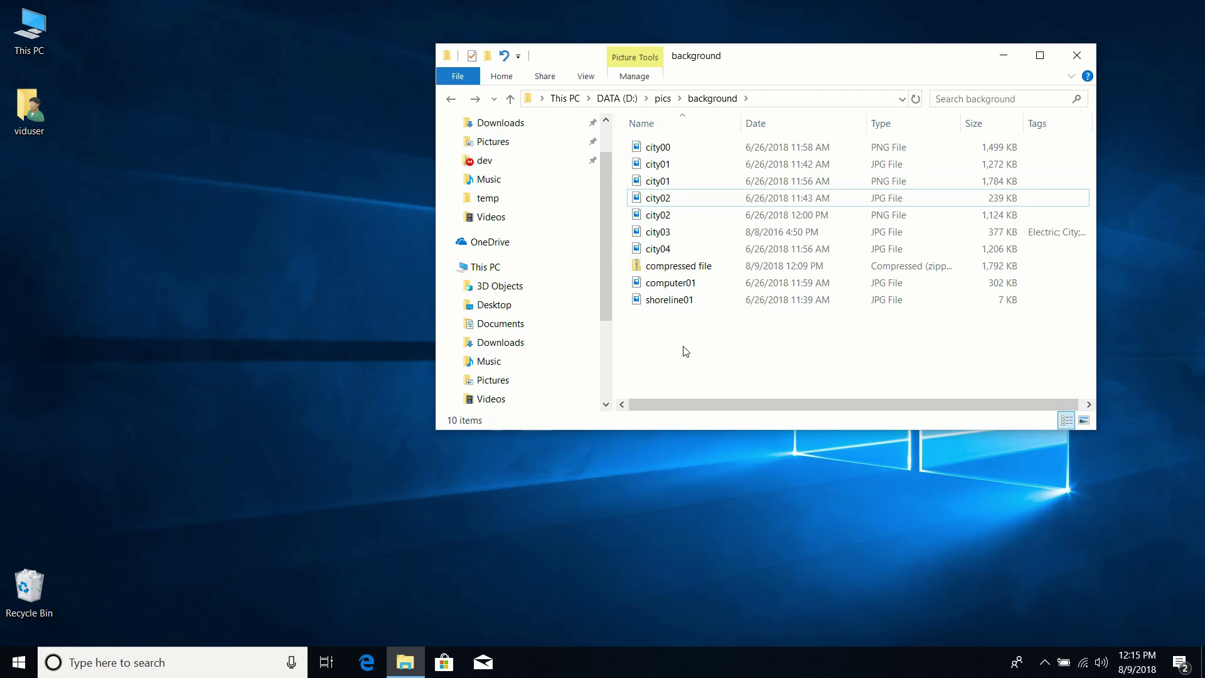
Open a second File Explorer window showing the pics folder on PASSPORT (F:) and place it beside the background window.
{"action": "key", "text": "ctrl+n"}
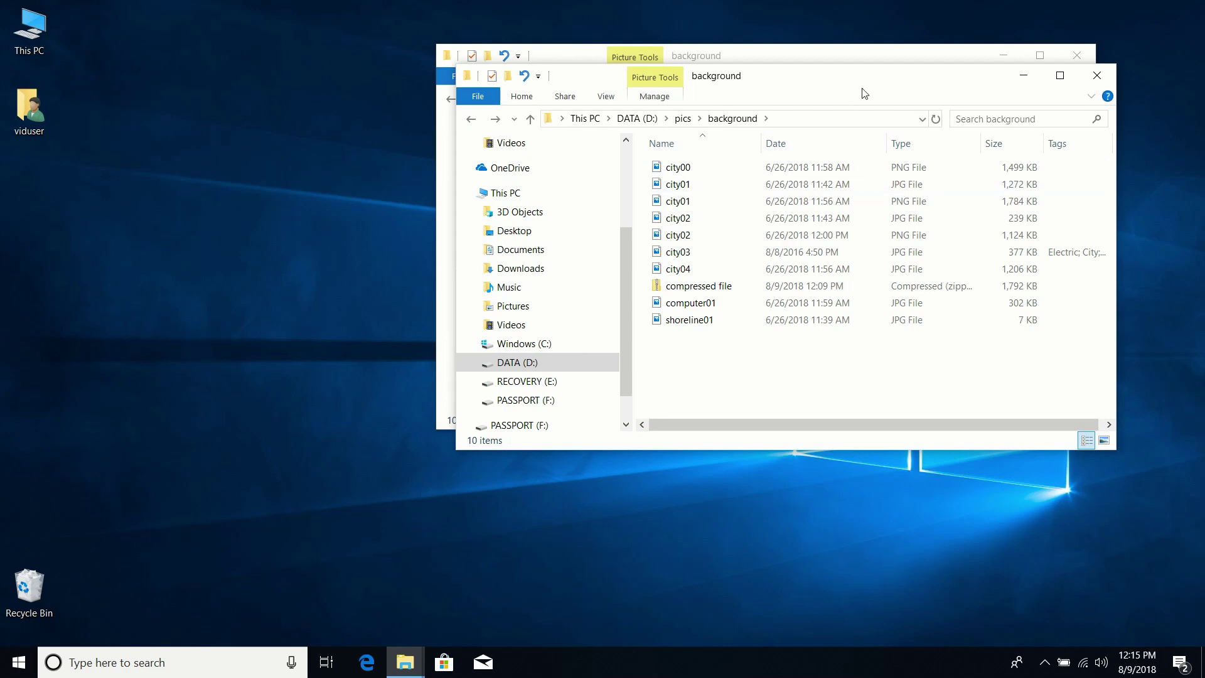
{"action": "left_click_drag", "start_coordinate": [864, 93], "coordinate": [565, 165]}
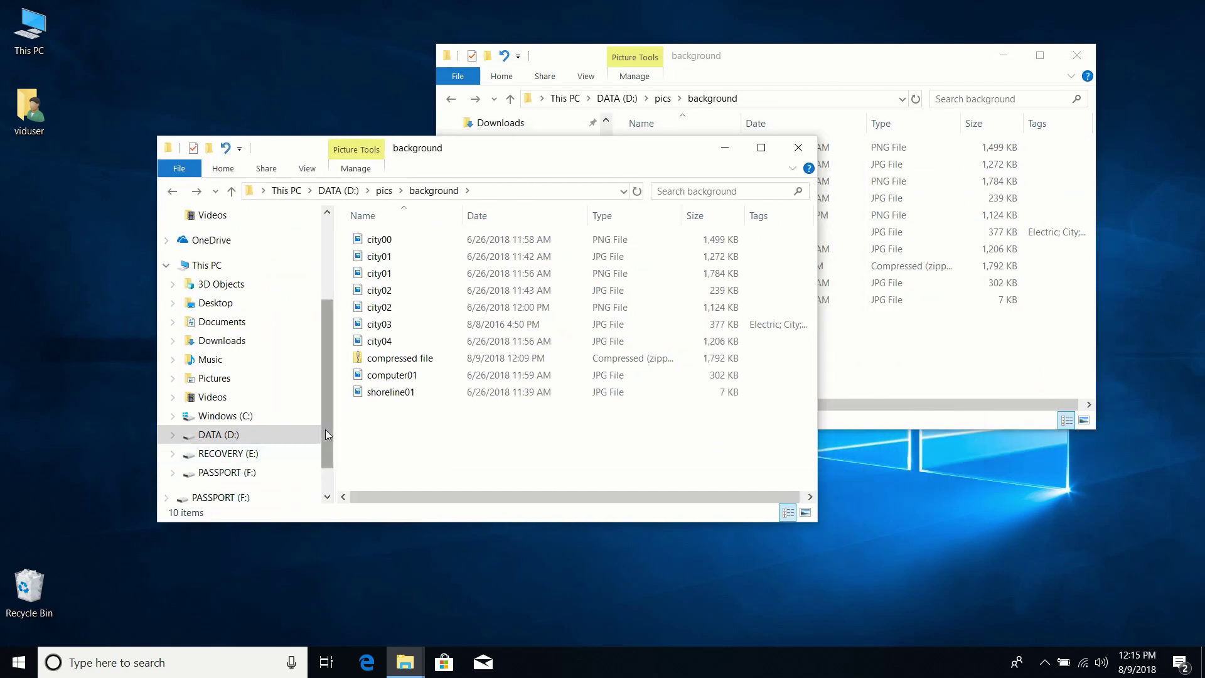
{"action": "scroll", "coordinate": [326, 433], "scroll_direction": "down", "scroll_amount": 2}
{"action": "left_click", "coordinate": [226, 428]}
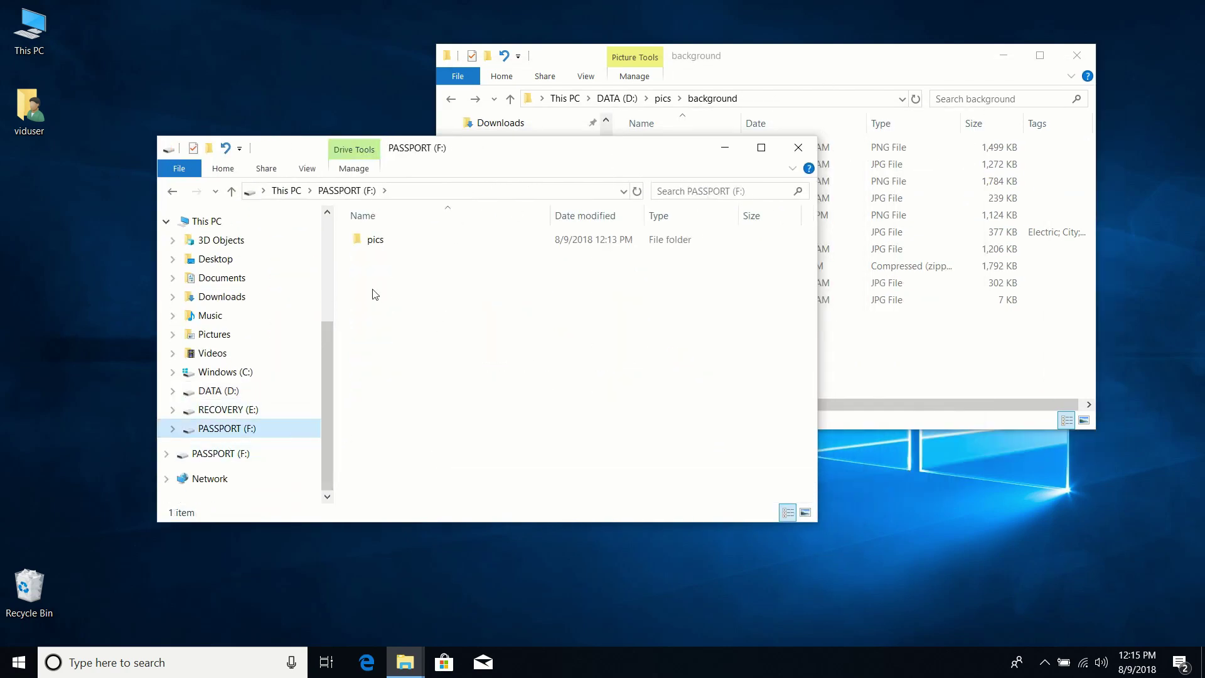
{"action": "double_click", "coordinate": [376, 240]}
{"action": "left_click_drag", "start_coordinate": [554, 151], "coordinate": [406, 167]}
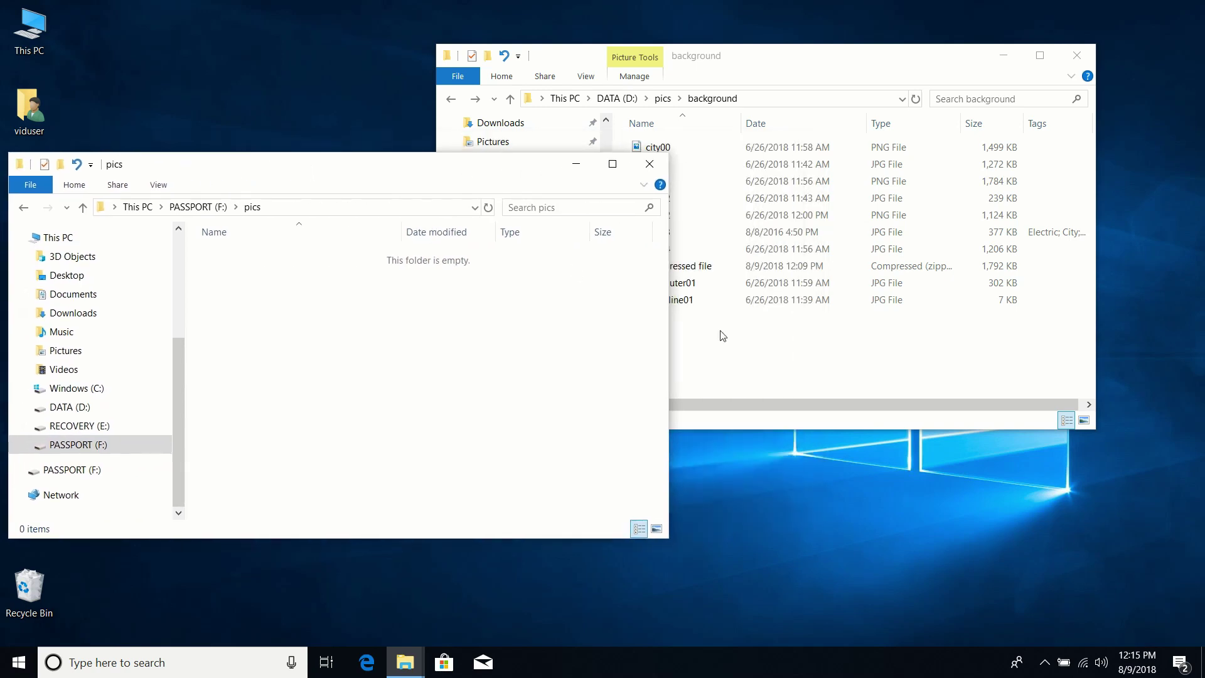
Copy the city00 PNG and city02 JPG files from the background window straight into the pics window on PASSPORT (F:).
{"action": "left_click", "coordinate": [826, 363]}
{"action": "left_click", "coordinate": [658, 148]}
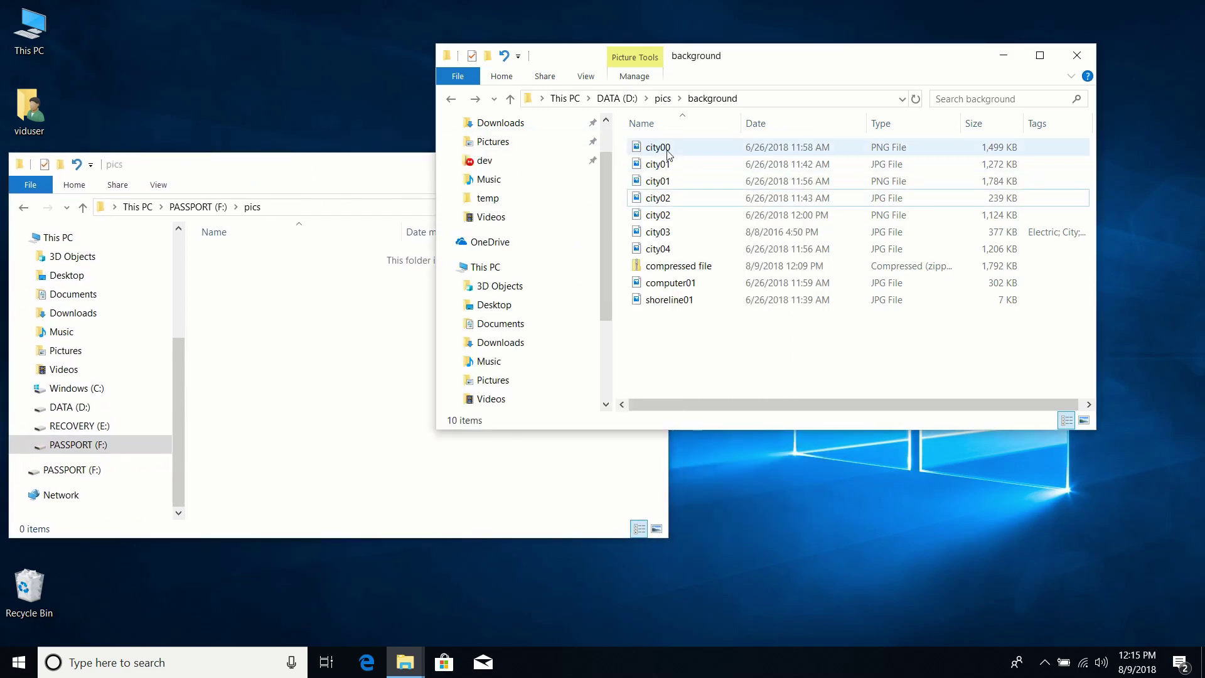
{"action": "left_click", "coordinate": [664, 199], "text": "ctrl"}
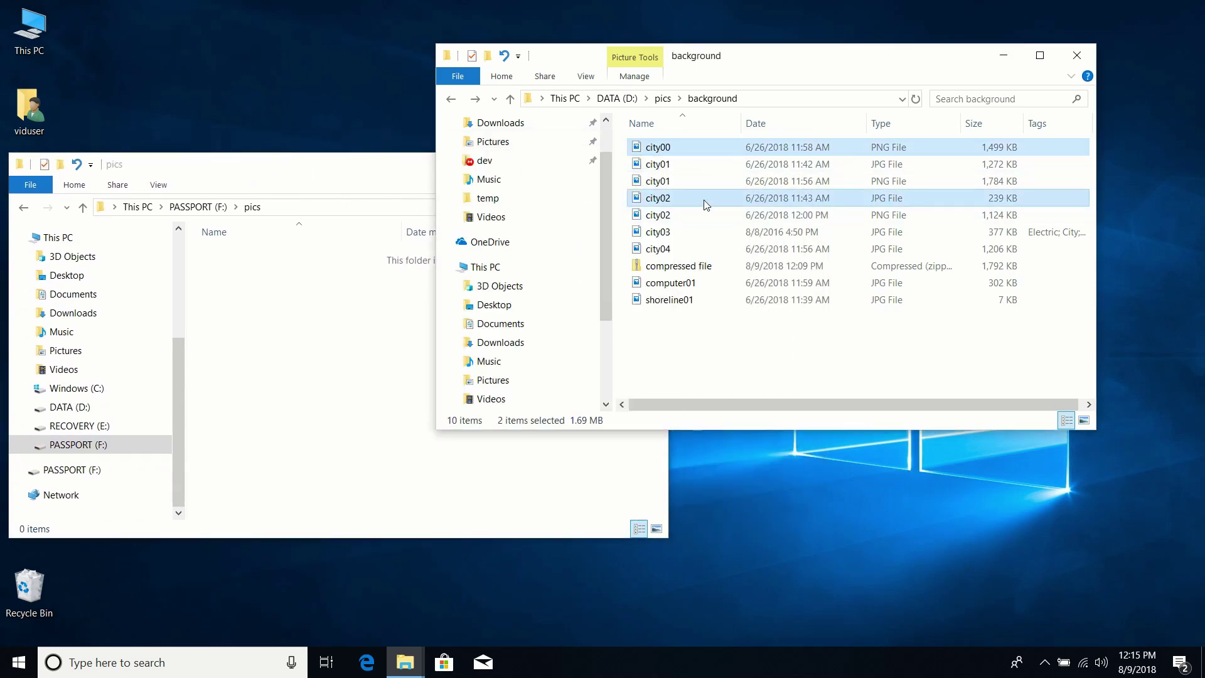
{"action": "left_click_drag", "start_coordinate": [706, 204], "coordinate": [313, 407]}
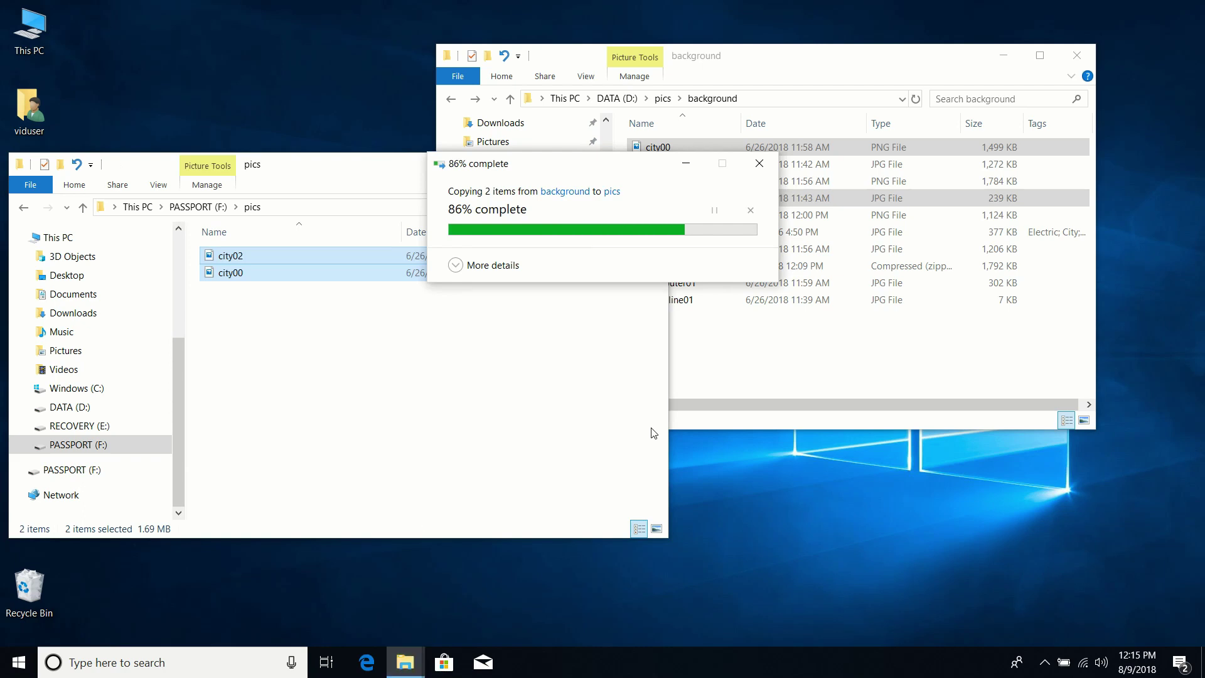
{"action": "left_click", "coordinate": [768, 367]}
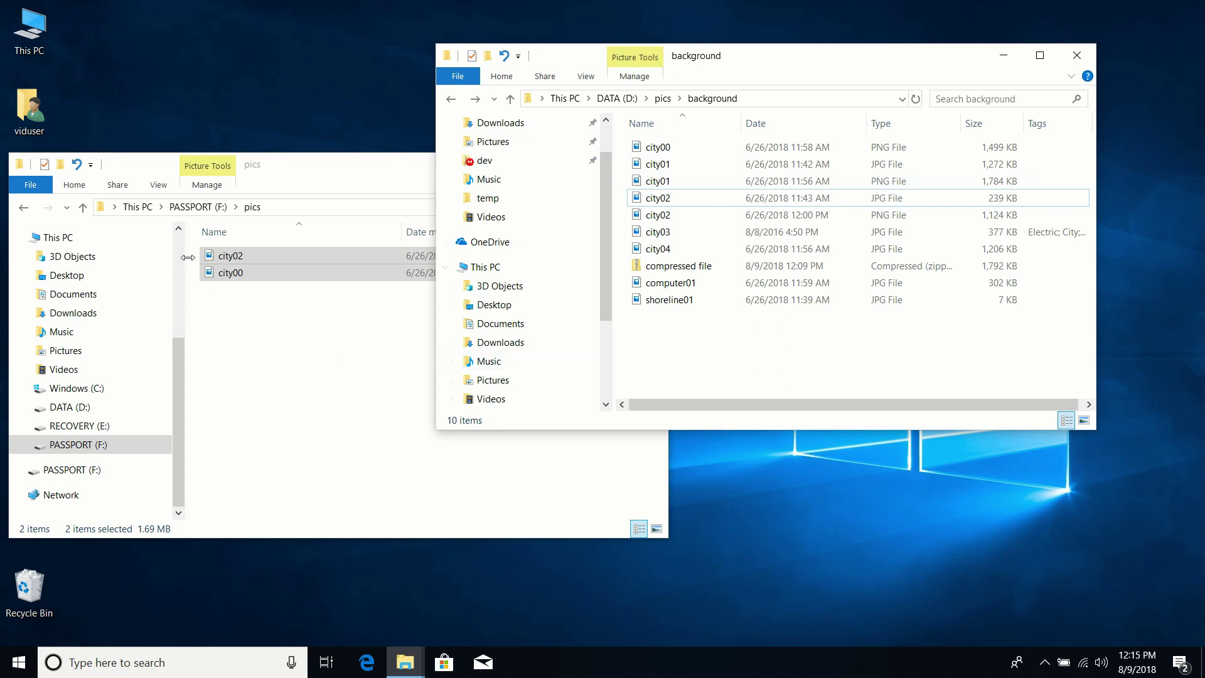
View the full text paths of the background and pics folders to compare which drives they are on.
{"action": "left_click", "coordinate": [349, 180]}
{"action": "left_click", "coordinate": [869, 339]}
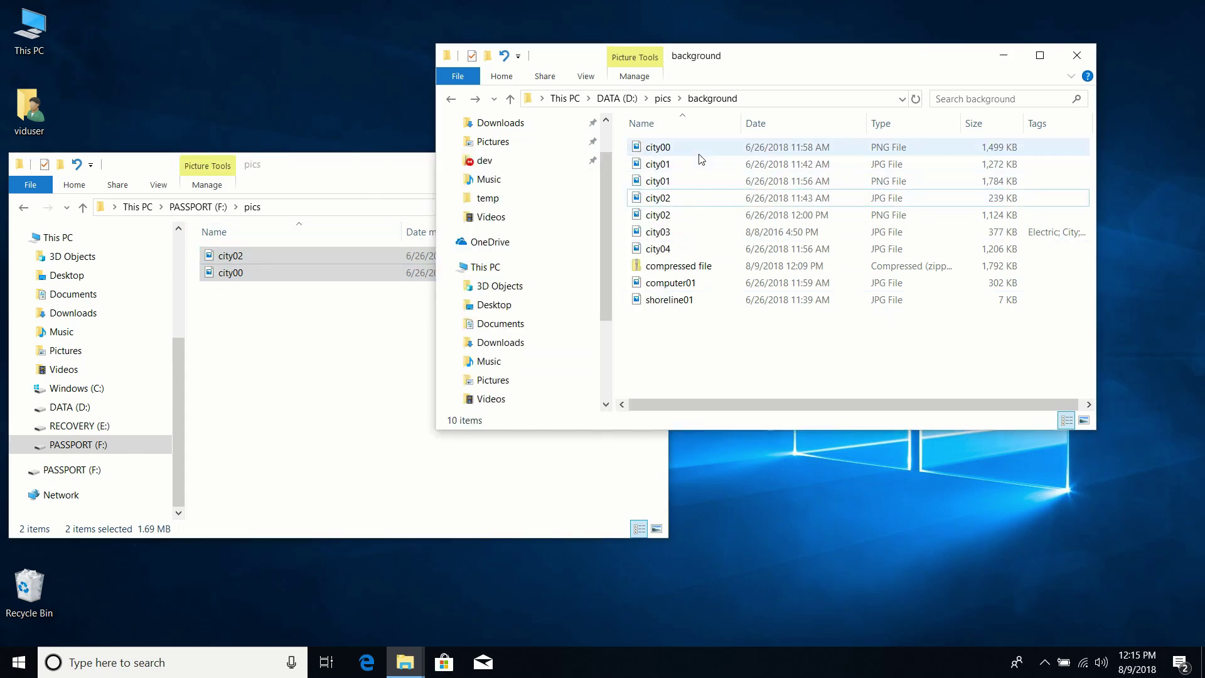
{"action": "left_click", "coordinate": [733, 100]}
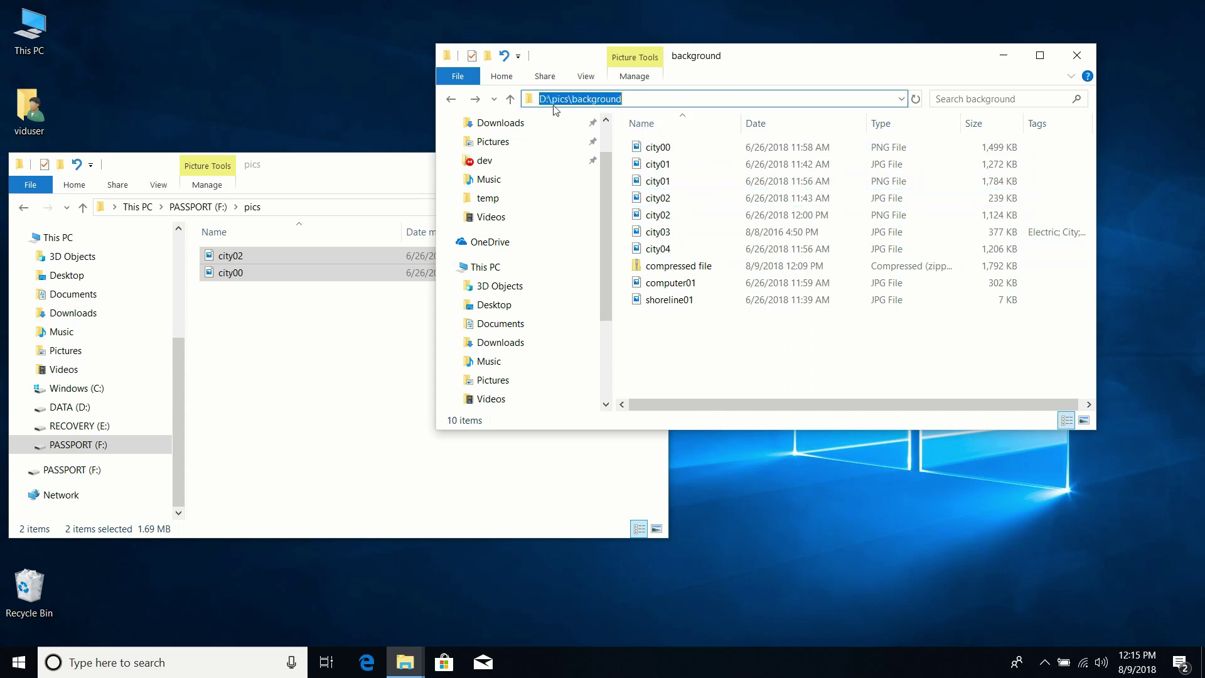
{"action": "left_click", "coordinate": [367, 350]}
{"action": "left_click", "coordinate": [326, 206]}
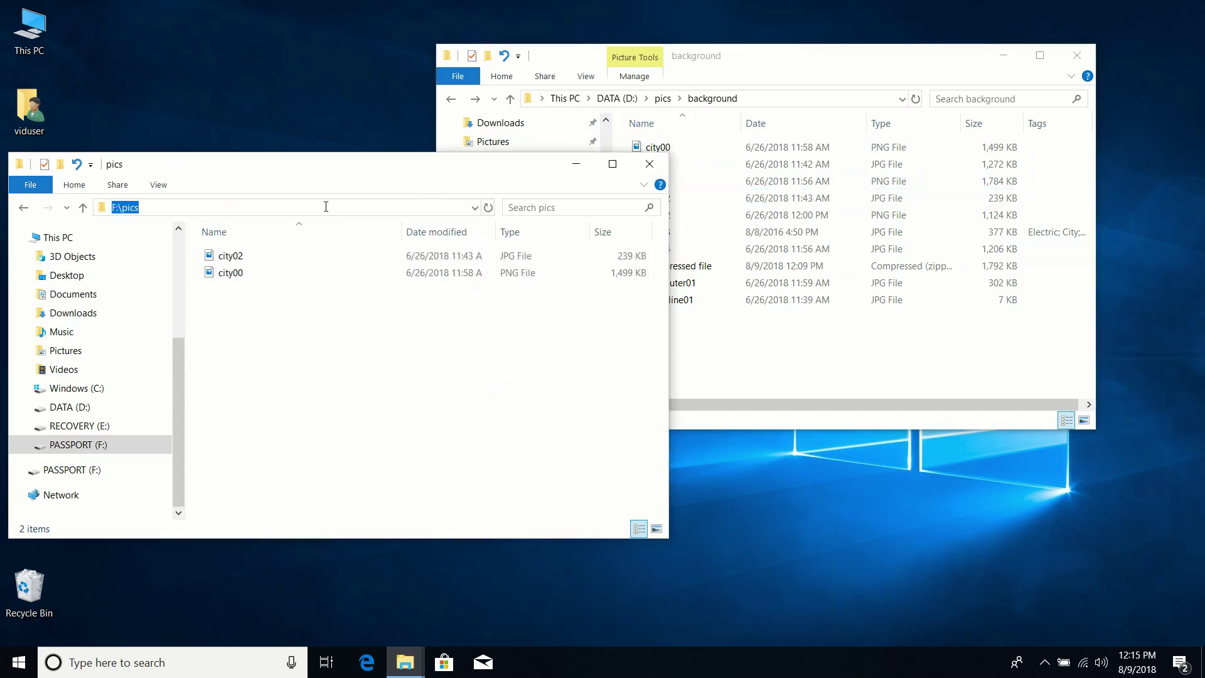
{"action": "left_click", "coordinate": [141, 207]}
{"action": "left_click", "coordinate": [303, 363]}
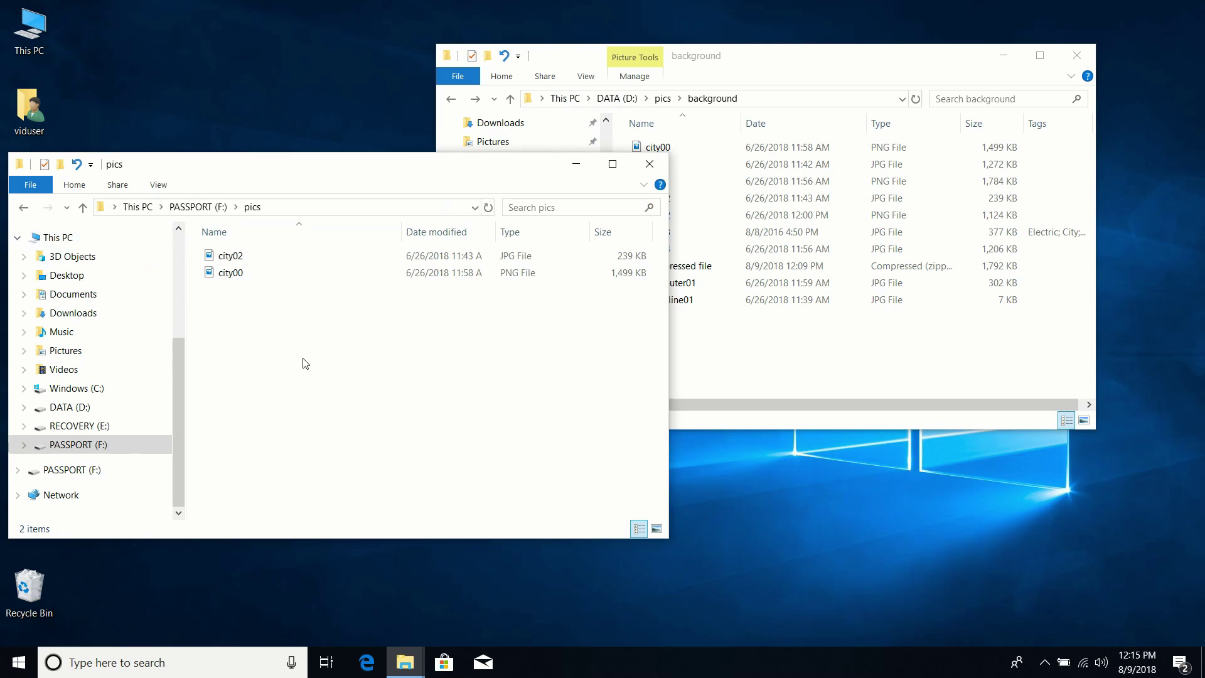
{"action": "left_click", "coordinate": [797, 358]}
Delete the copied city02 and city00 files from the pics folder on PASSPORT (F:).
{"action": "left_click", "coordinate": [230, 255]}
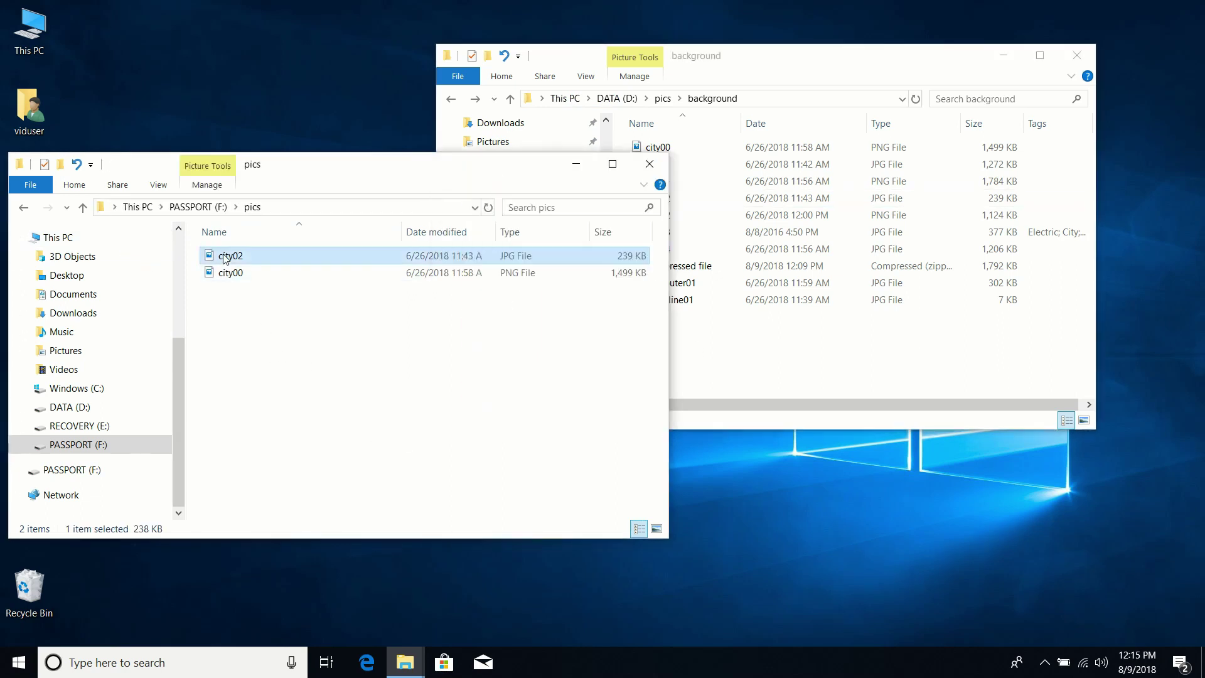
{"action": "left_click", "coordinate": [230, 272], "text": "shift"}
{"action": "right_click", "coordinate": [223, 272]}
{"action": "left_click", "coordinate": [320, 593]}
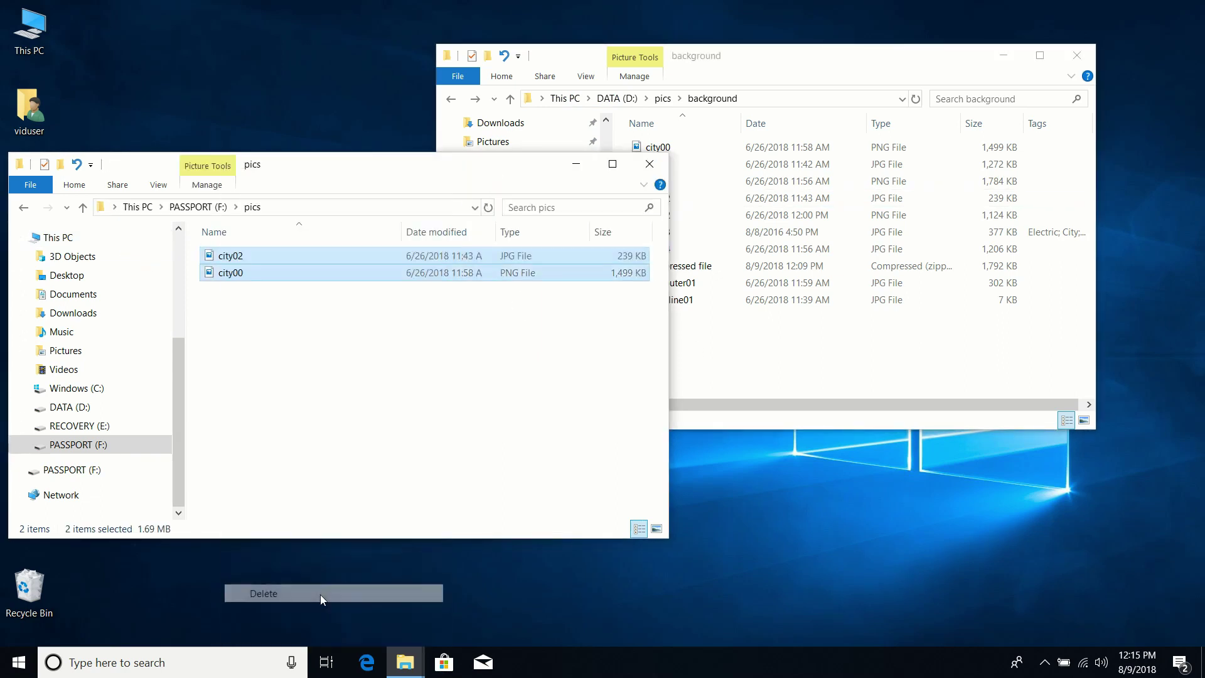
Move the city00 PNG and city02 JPG files from the background window into the pics folder on PASSPORT (F:).
{"action": "left_click", "coordinate": [759, 341]}
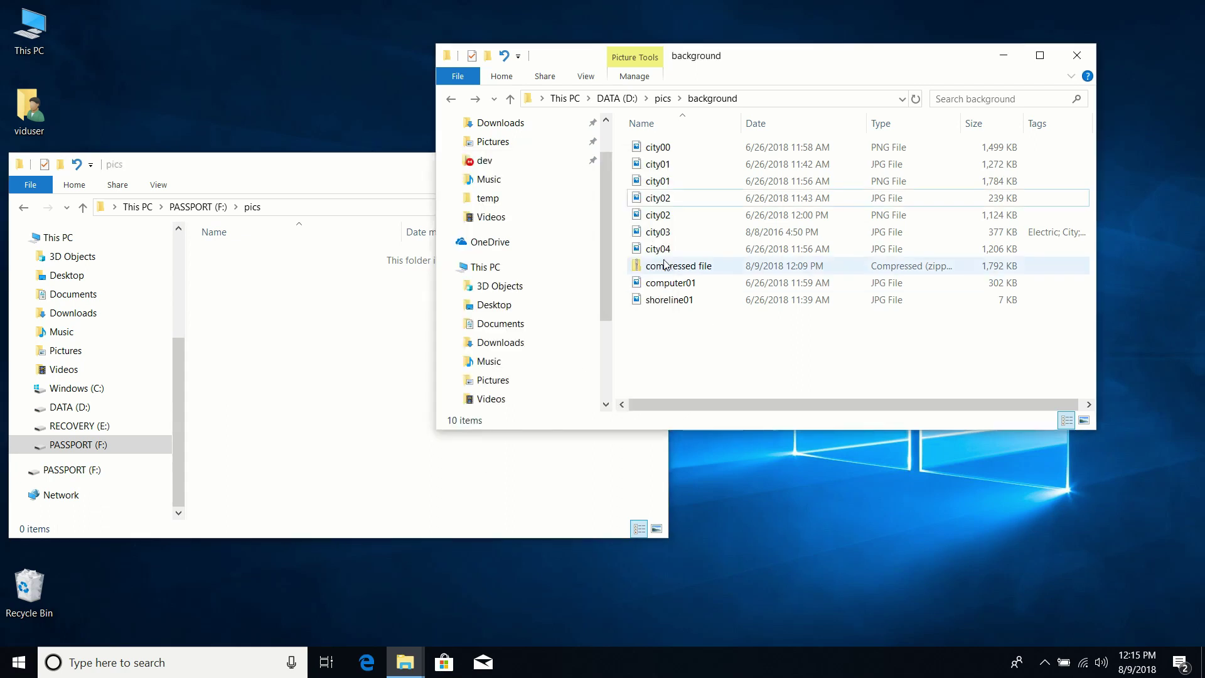
{"action": "left_click", "coordinate": [665, 148]}
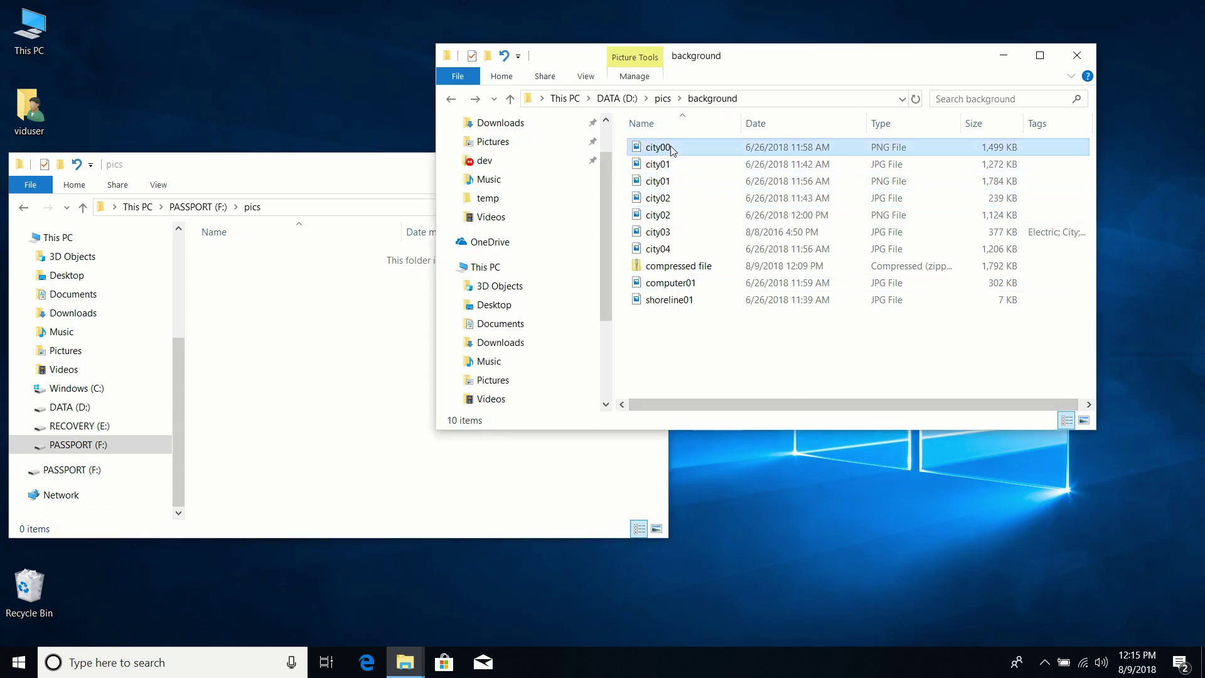
{"action": "left_click", "coordinate": [658, 199], "text": "ctrl"}
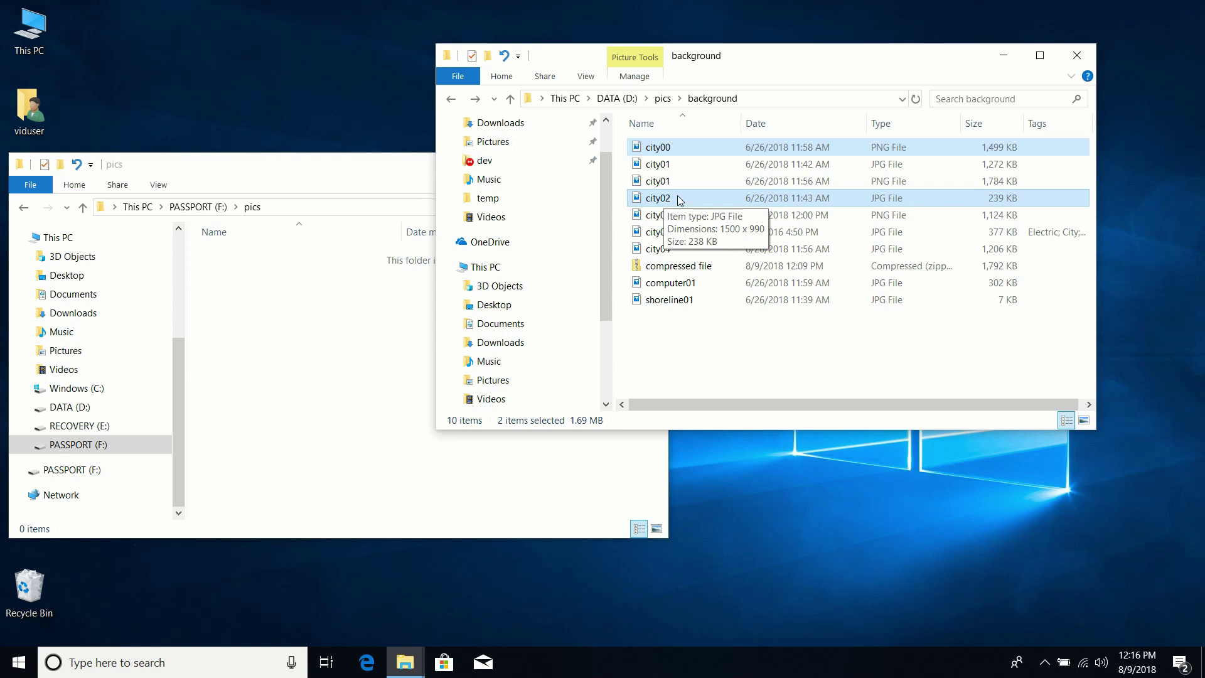
{"action": "left_click_drag", "start_coordinate": [695, 203], "coordinate": [288, 368]}
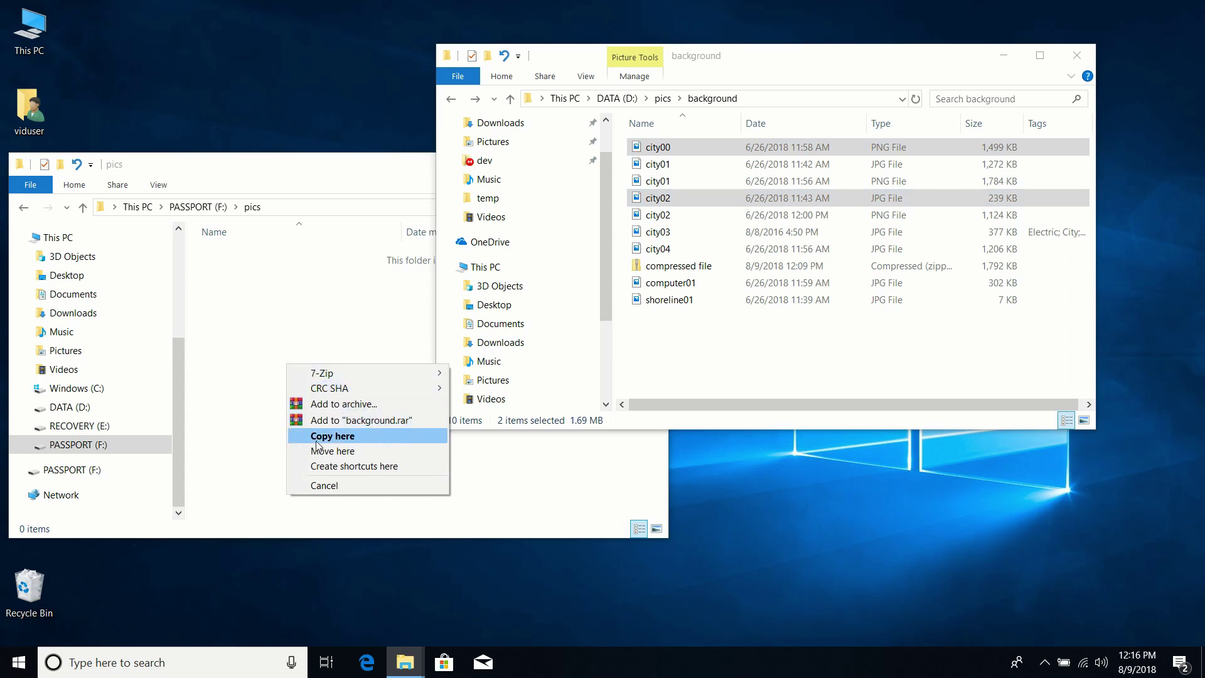
{"action": "left_click", "coordinate": [344, 453]}
{"action": "left_click", "coordinate": [820, 313]}
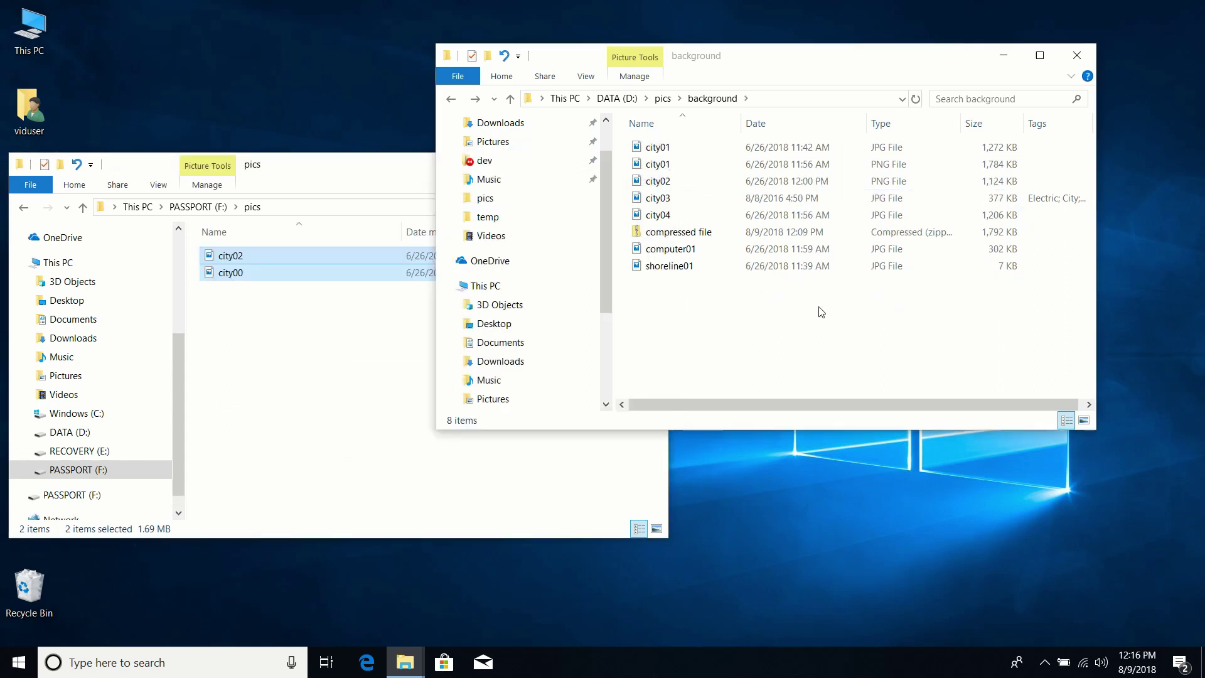
Check the moved files in the pics folder and undo their move from the background folder.
{"action": "left_click", "coordinate": [310, 357]}
{"action": "left_click", "coordinate": [290, 257]}
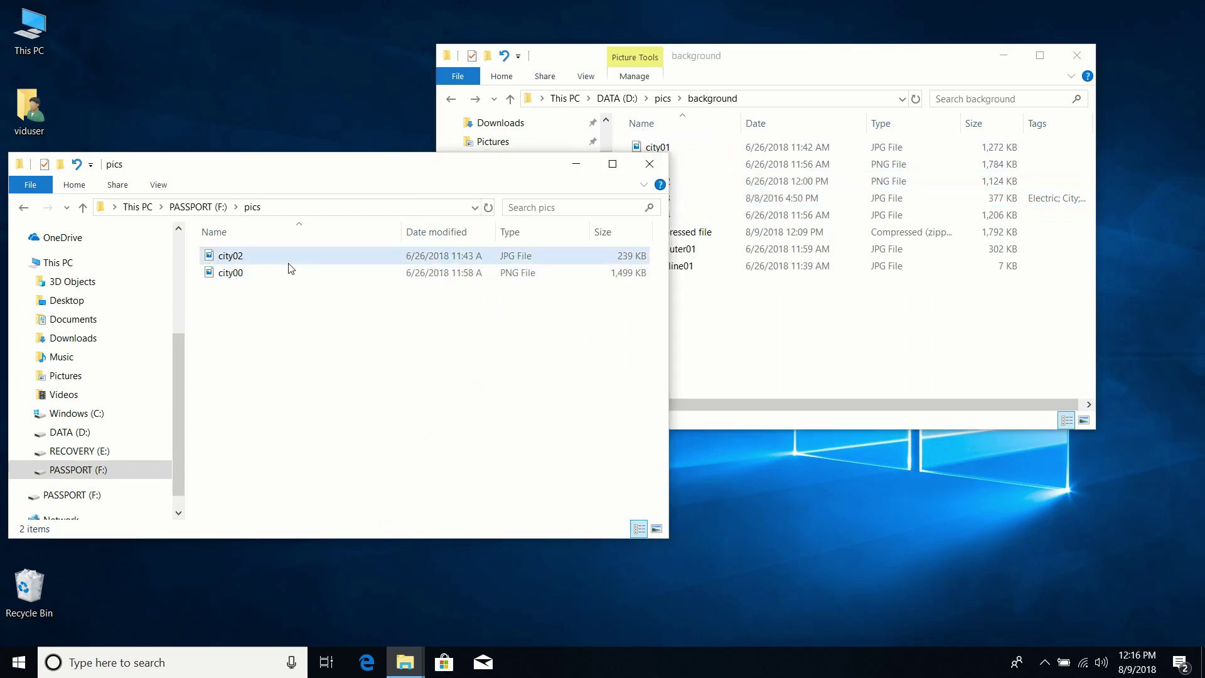
{"action": "left_click", "coordinate": [336, 356]}
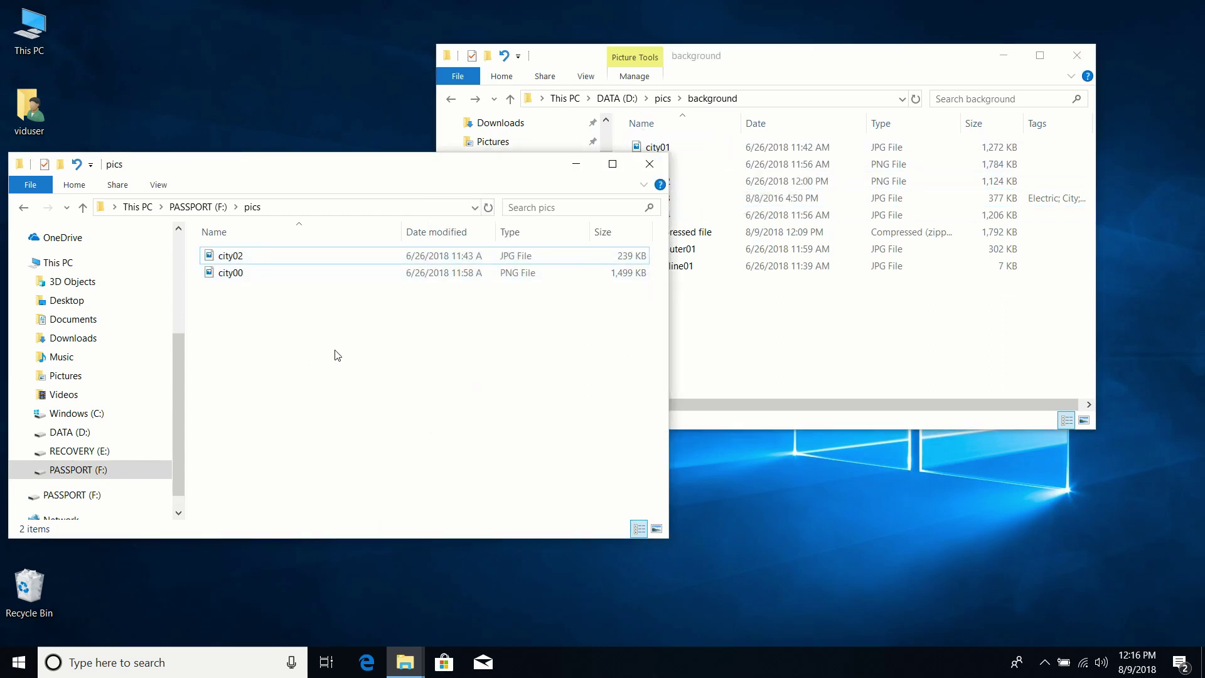
{"action": "left_click", "coordinate": [77, 165]}
{"action": "left_click", "coordinate": [819, 371]}
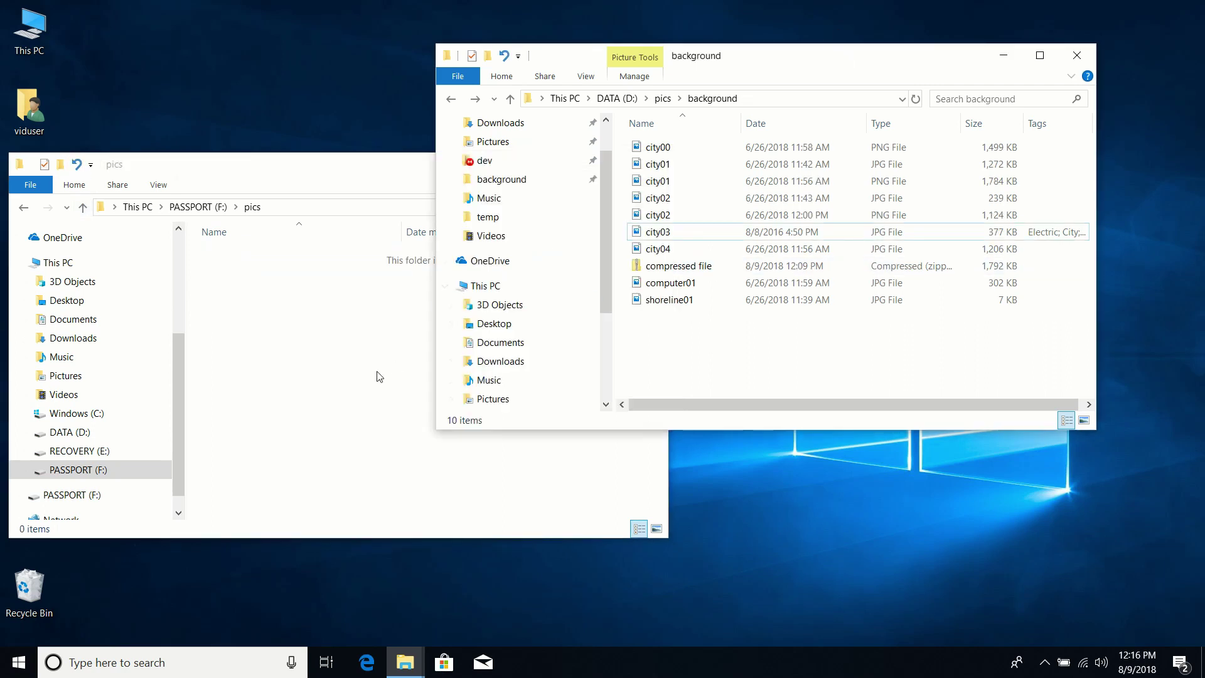
Spread the pics and background windows apart, and preview the city00 PNG image before closing the viewer.
{"action": "left_click_drag", "start_coordinate": [330, 176], "coordinate": [516, 288]}
{"action": "left_click_drag", "start_coordinate": [787, 54], "coordinate": [793, 24]}
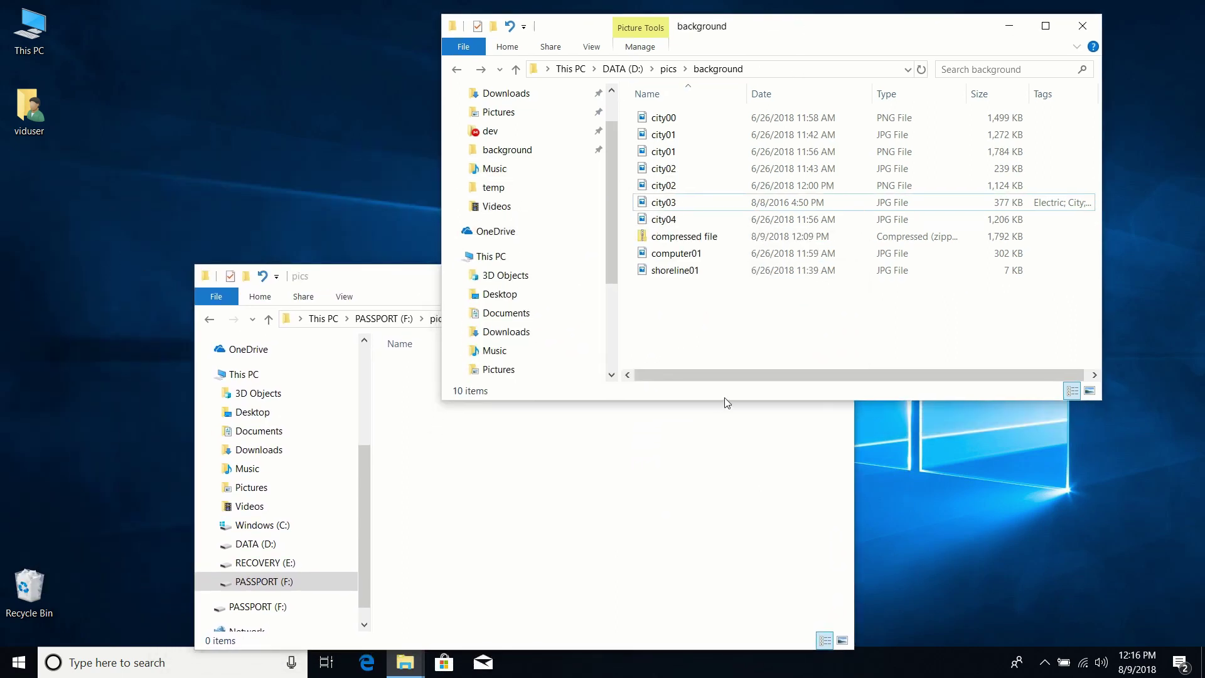
{"action": "double_click", "coordinate": [663, 117]}
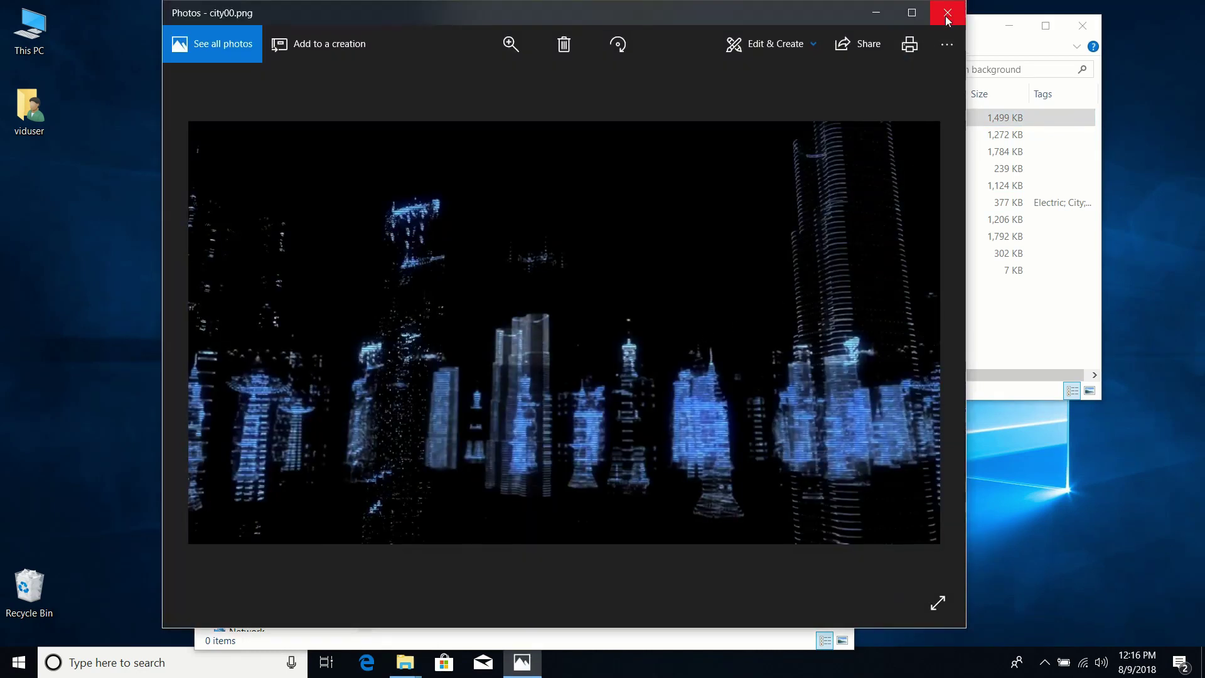
{"action": "left_click", "coordinate": [947, 12]}
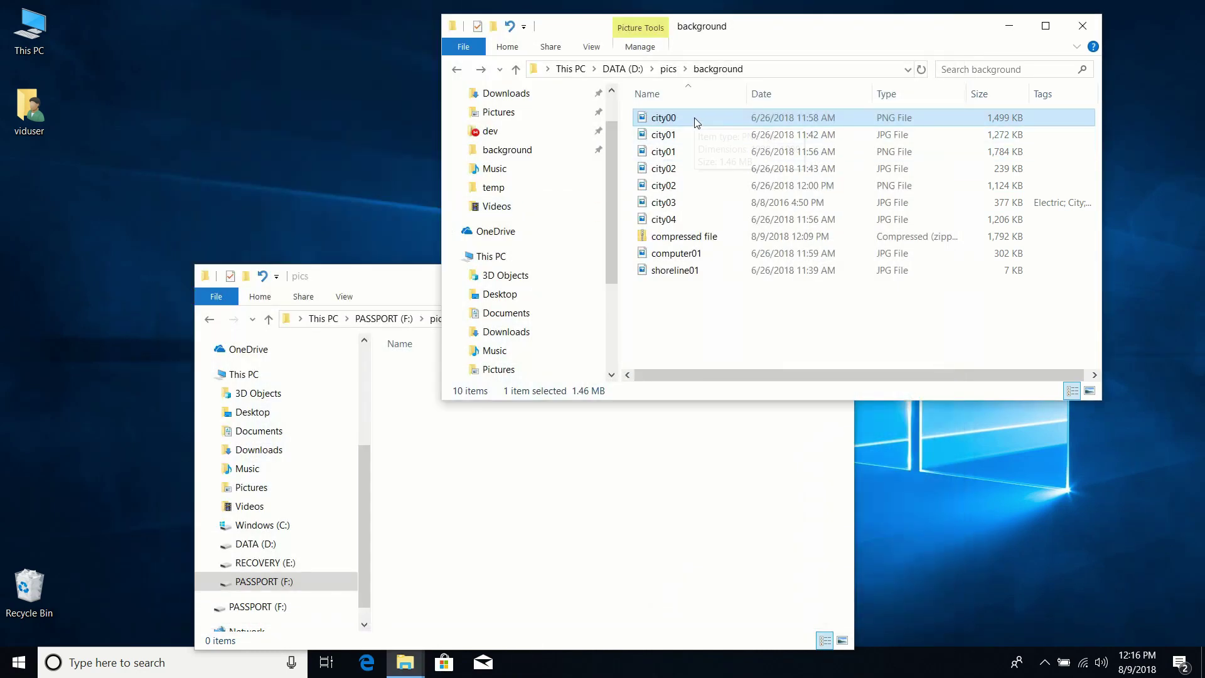
{"action": "left_click", "coordinate": [683, 324]}
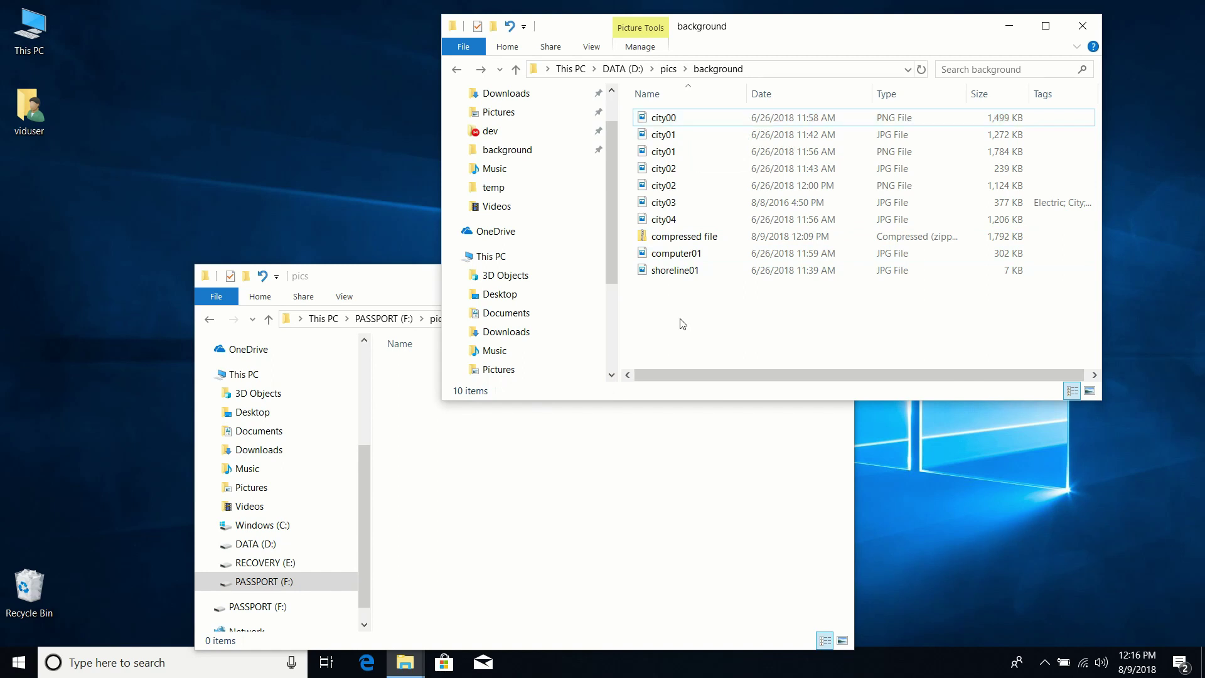
Create a desktop shortcut to the city00 PNG file and place it beside the This PC icon.
{"action": "left_click_drag", "start_coordinate": [683, 113], "coordinate": [729, 113]}
{"action": "right_click", "coordinate": [729, 113]}
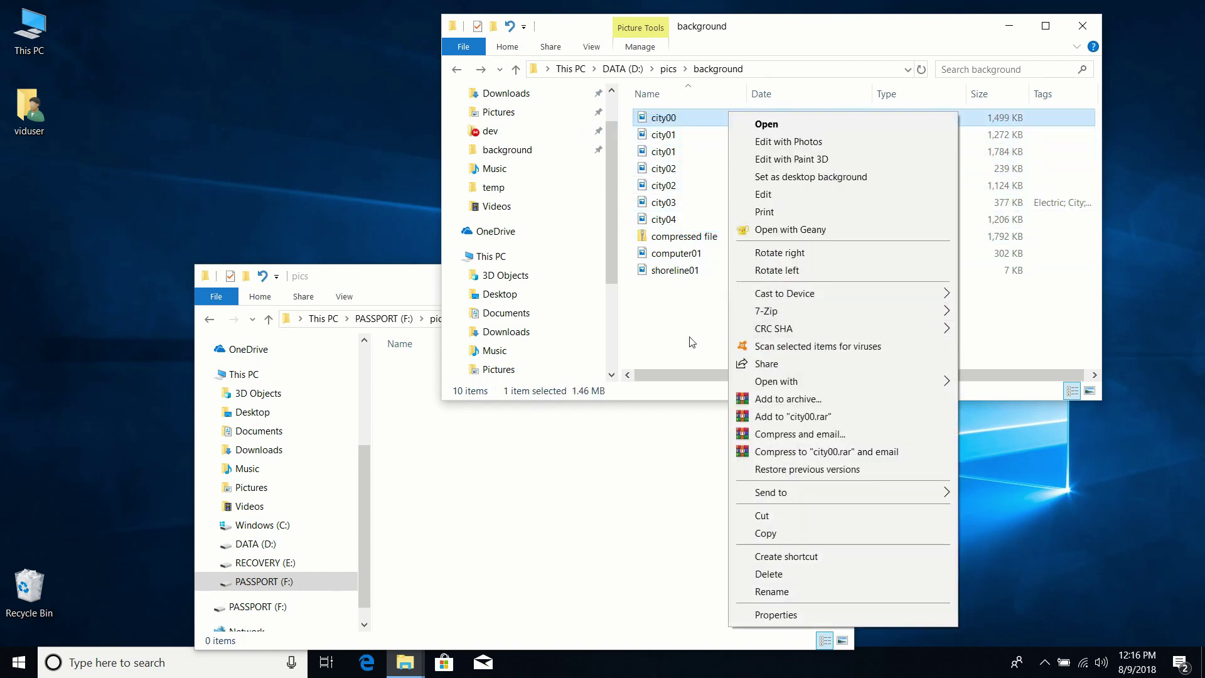
{"action": "left_click", "coordinate": [691, 342]}
{"action": "left_click", "coordinate": [722, 125]}
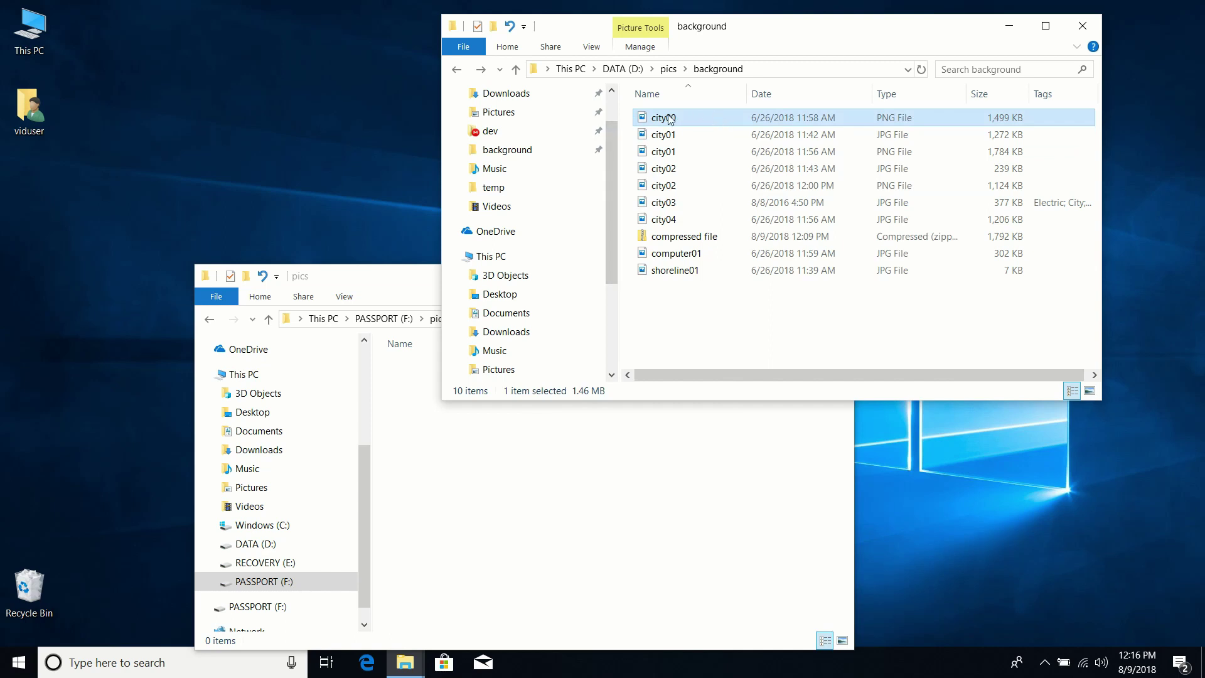
{"action": "left_click_drag", "start_coordinate": [671, 119], "coordinate": [221, 128]}
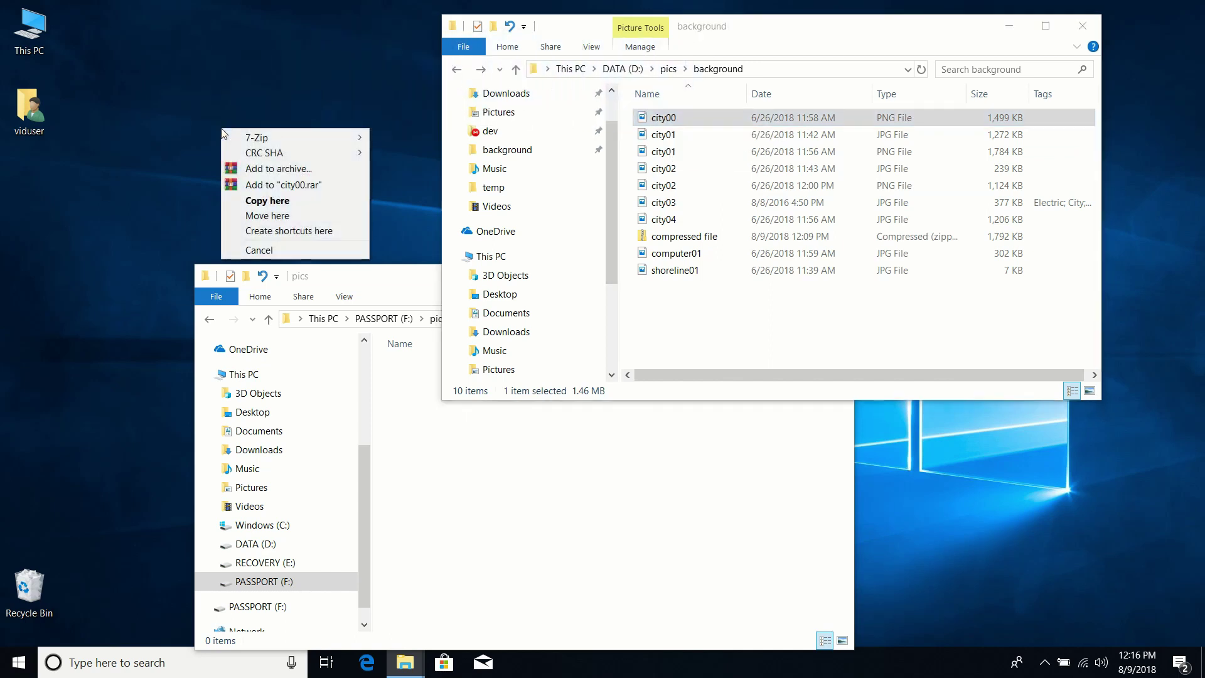
{"action": "left_click", "coordinate": [286, 231]}
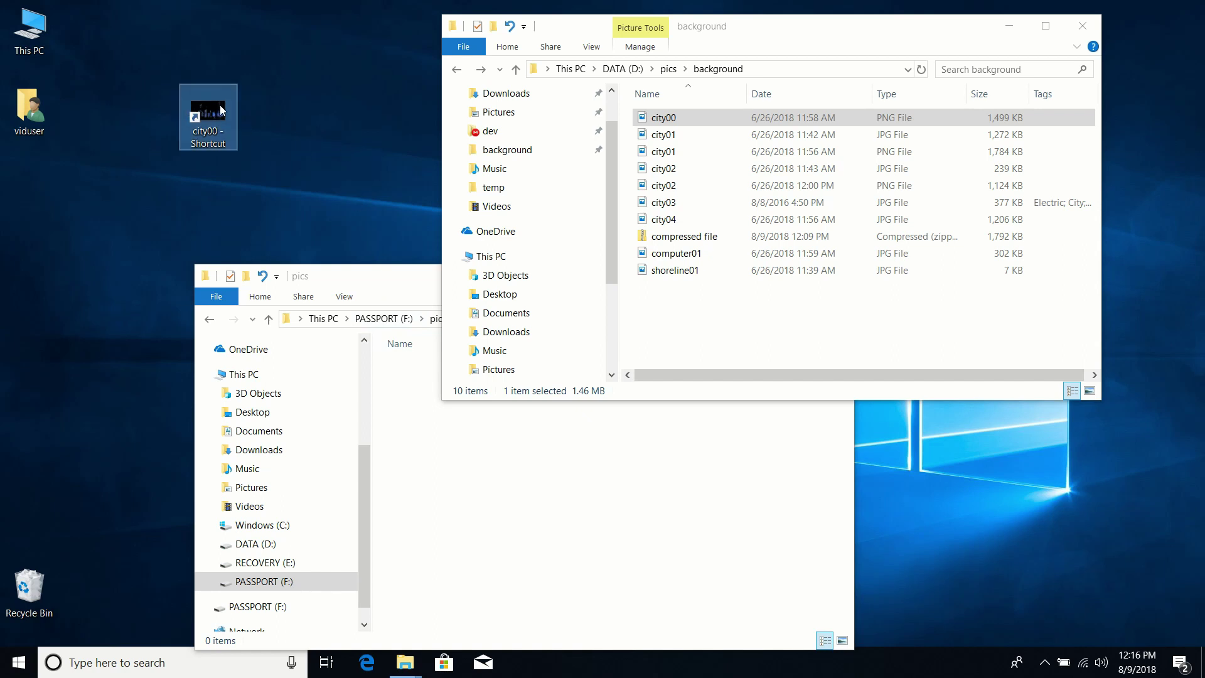
{"action": "left_click_drag", "start_coordinate": [220, 104], "coordinate": [108, 8]}
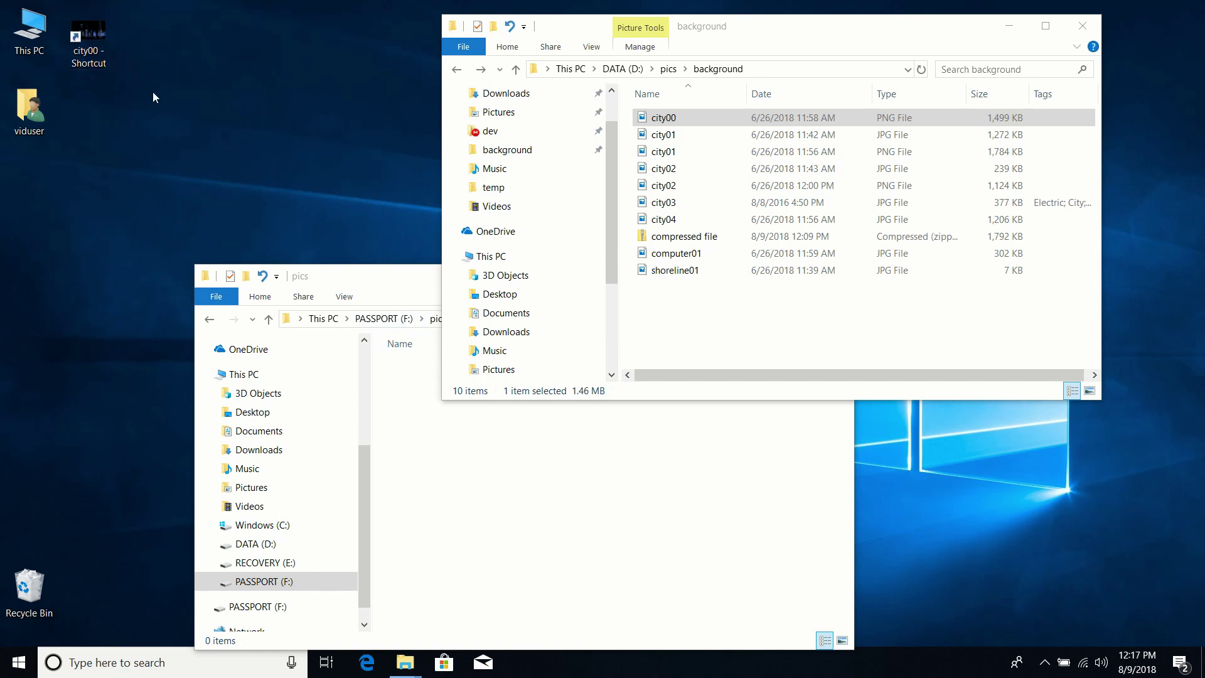
Test the city00 desktop shortcut by opening its image, close the viewer, and delete the shortcut.
{"action": "double_click", "coordinate": [88, 31]}
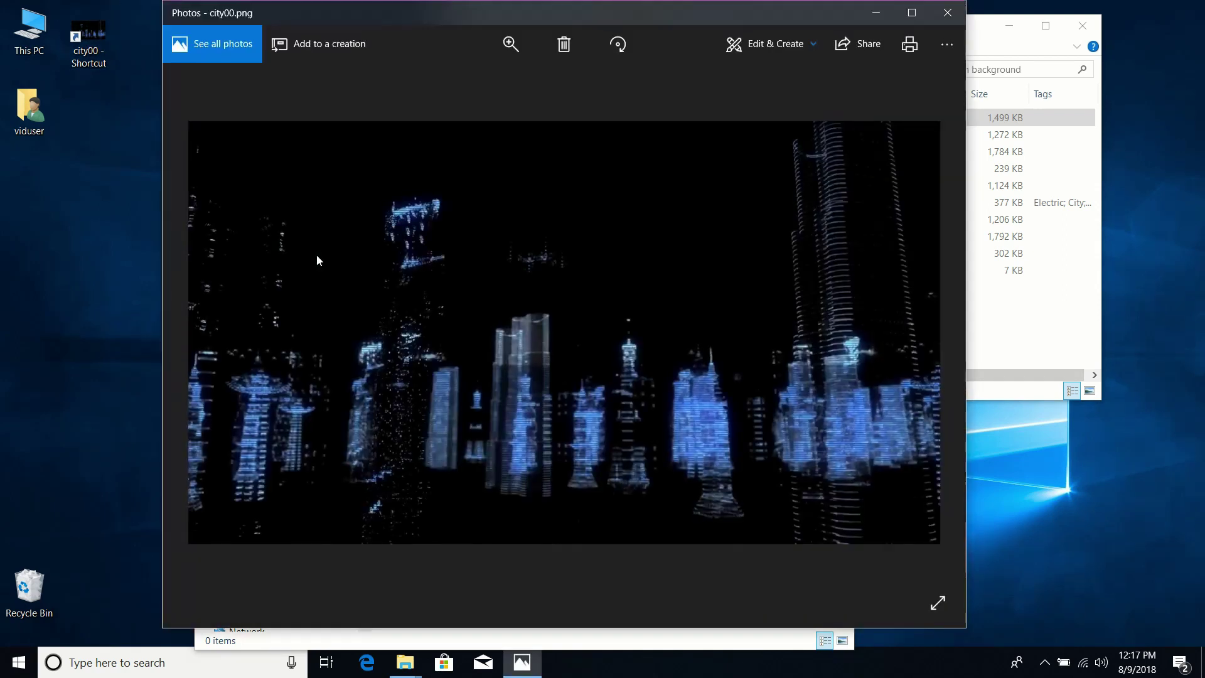
{"action": "left_click", "coordinate": [935, 24]}
{"action": "double_click", "coordinate": [91, 49]}
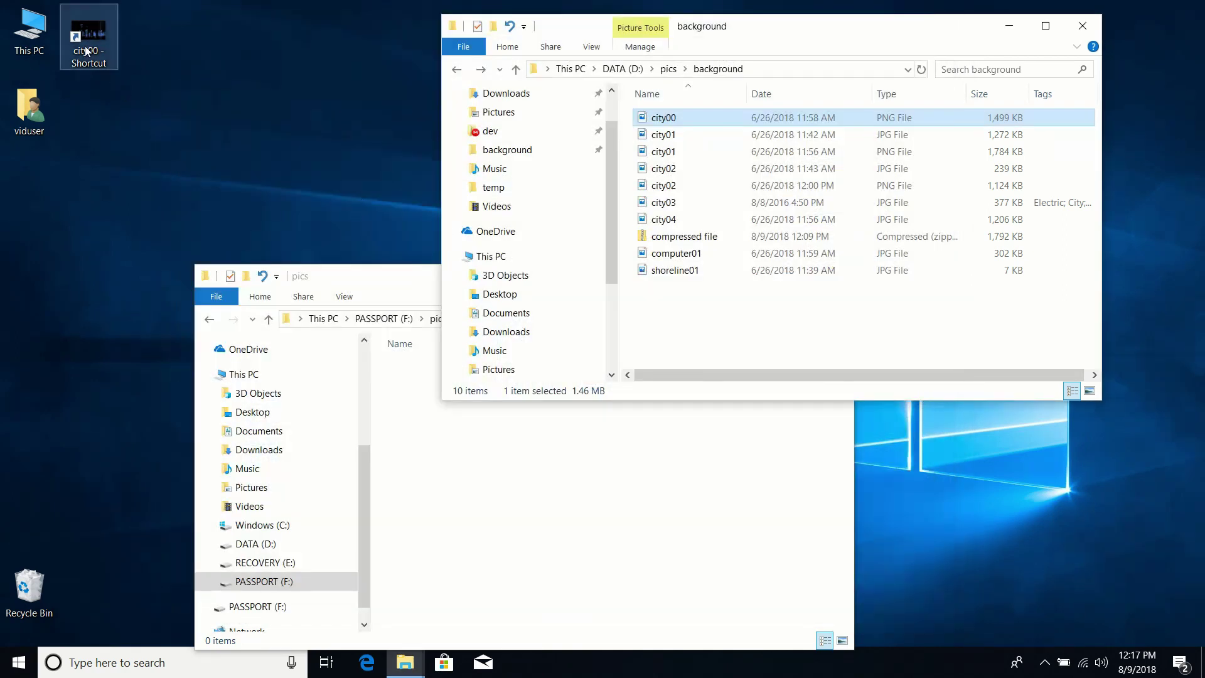
{"action": "right_click", "coordinate": [91, 49]}
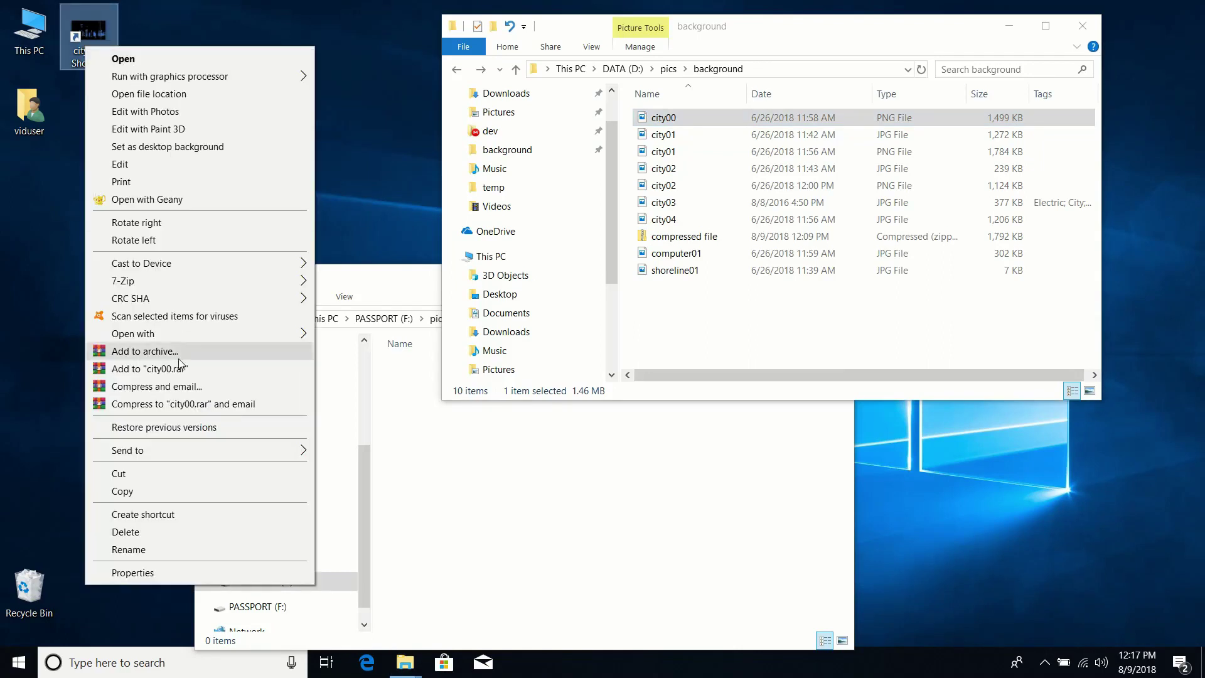
{"action": "left_click", "coordinate": [158, 532]}
{"action": "left_click", "coordinate": [709, 360]}
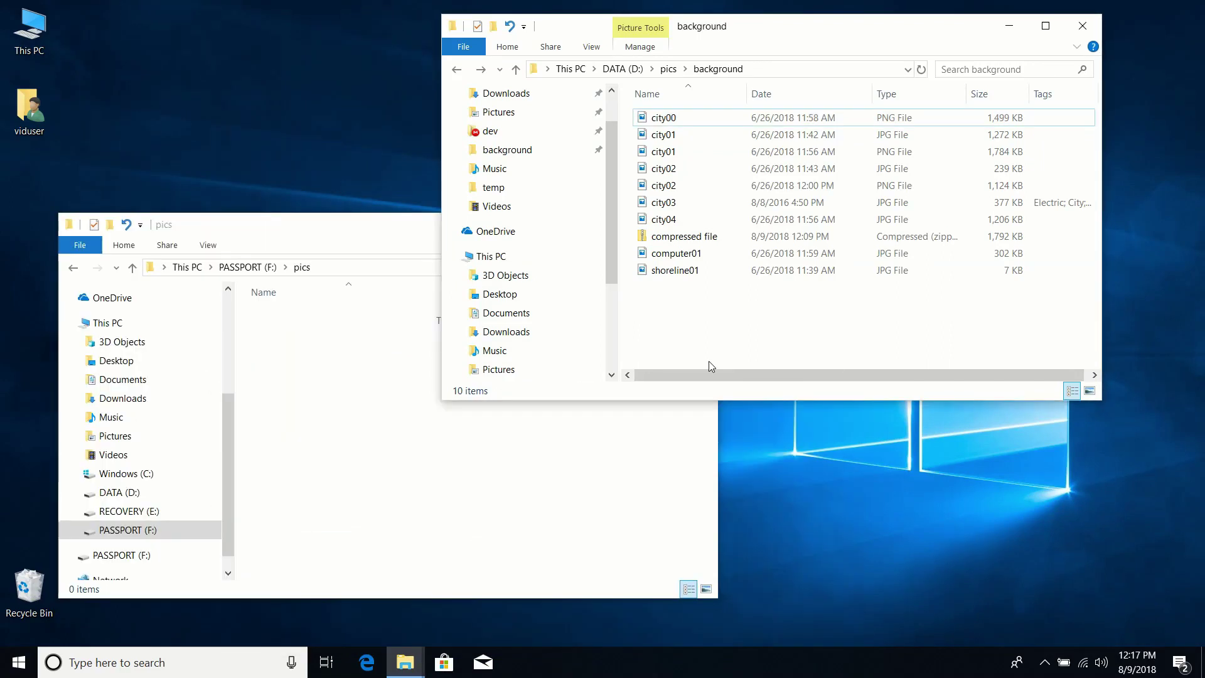
Examine the general properties and details of the city00 PNG file and close its properties without changes.
{"action": "left_click", "coordinate": [669, 119]}
{"action": "right_click", "coordinate": [669, 120]}
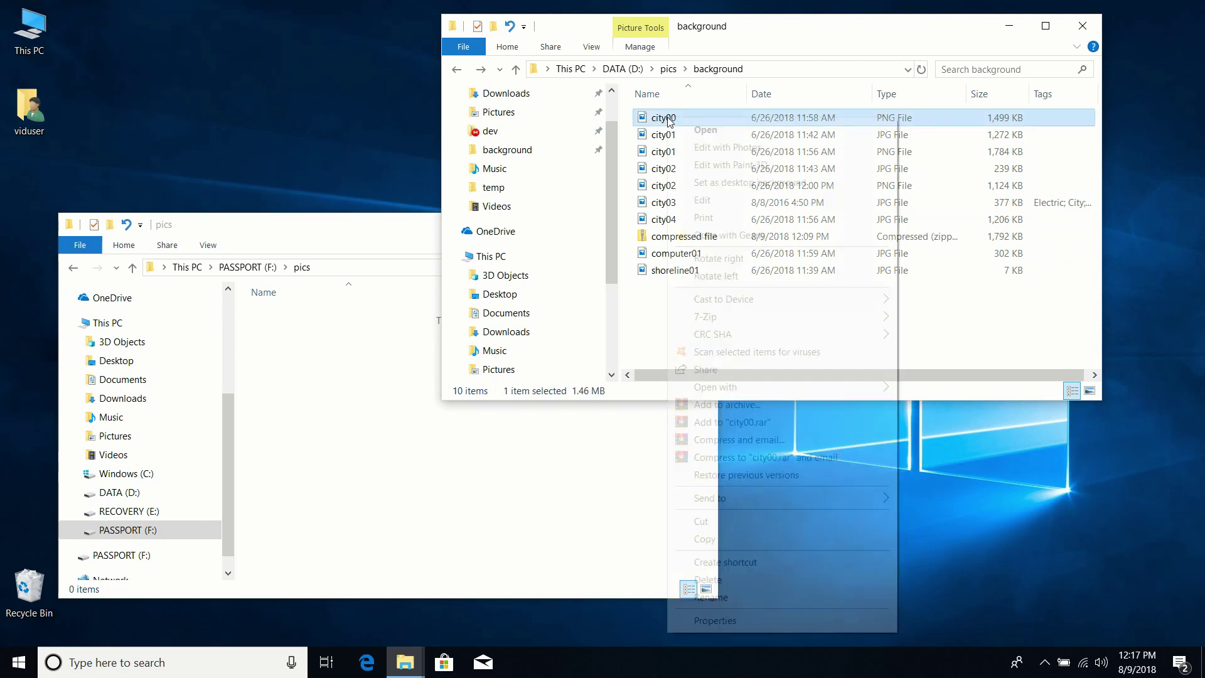
{"action": "left_click", "coordinate": [741, 620]}
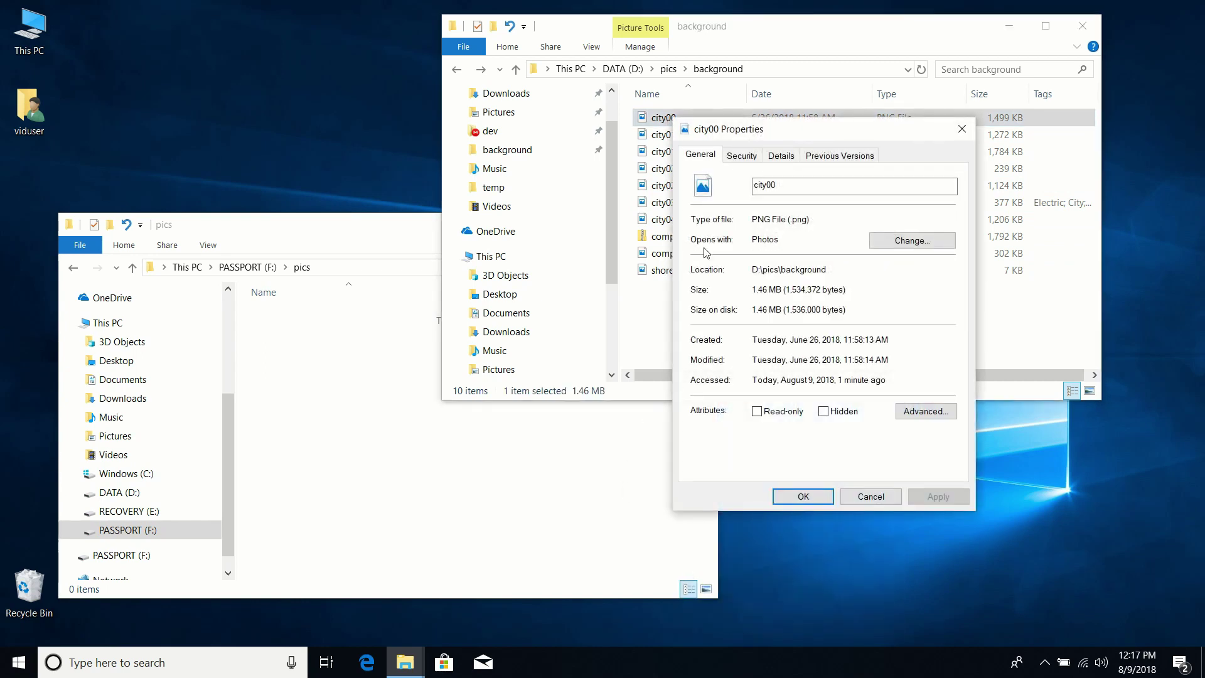
{"action": "left_click_drag", "start_coordinate": [787, 134], "coordinate": [695, 125]}
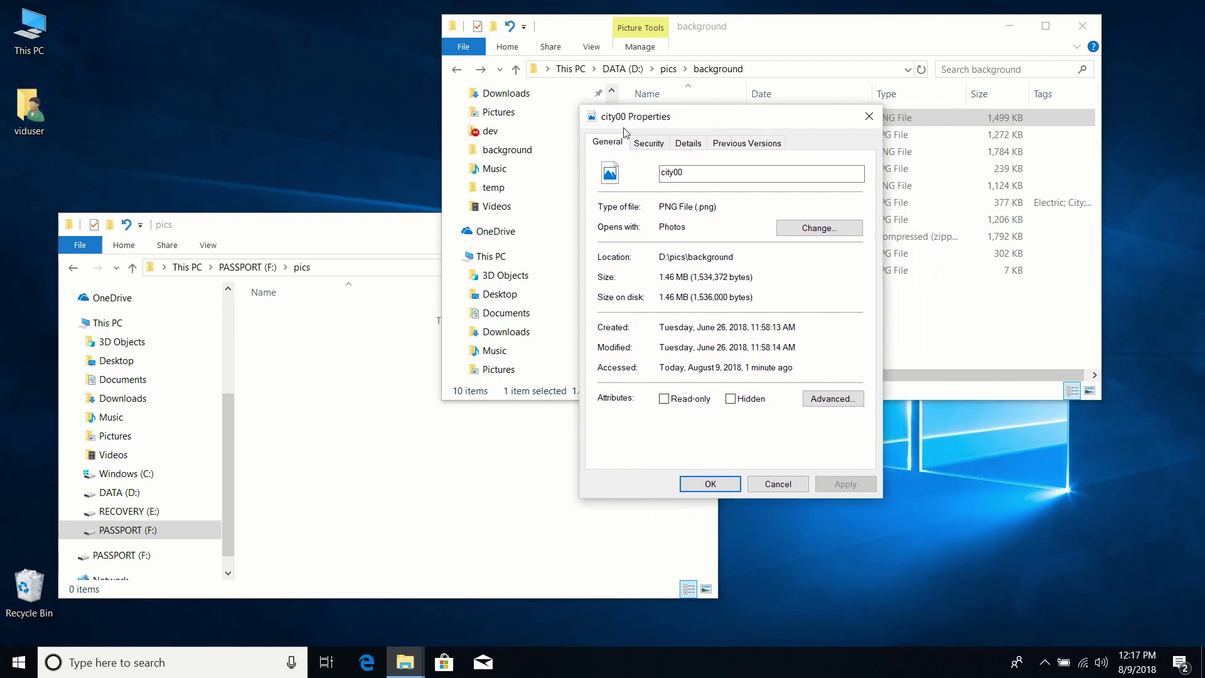
{"action": "left_click", "coordinate": [698, 148]}
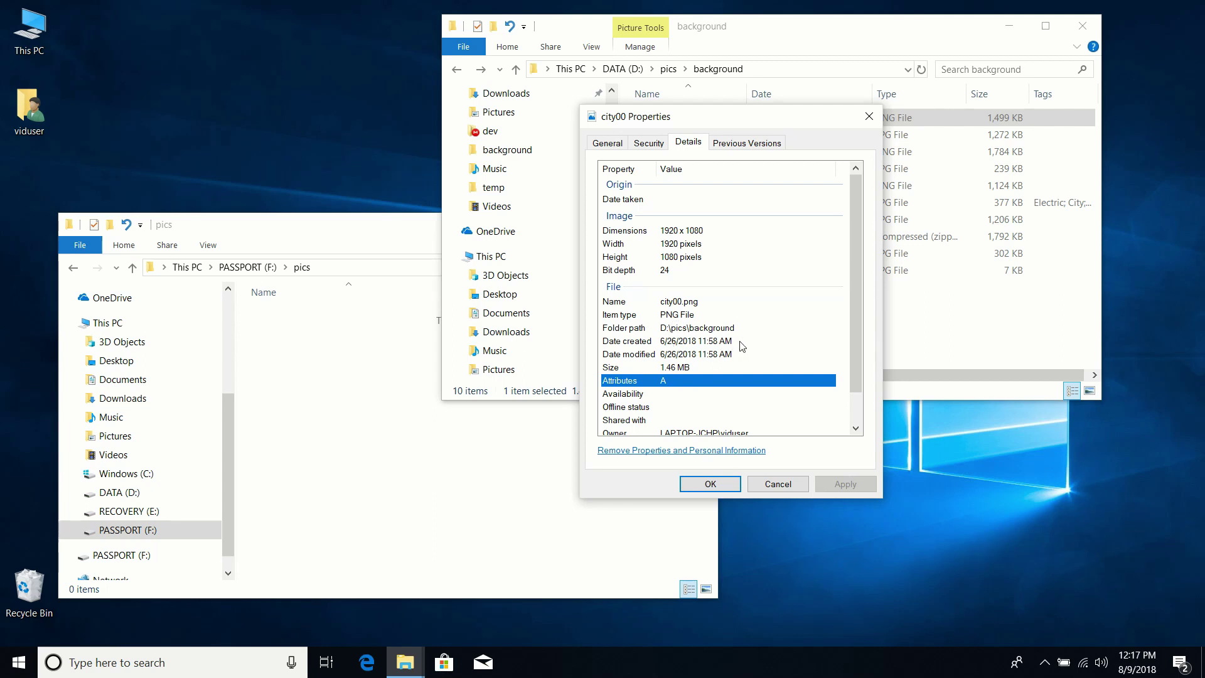
{"action": "left_click_drag", "start_coordinate": [855, 355], "coordinate": [855, 301]}
{"action": "left_click", "coordinate": [606, 143]}
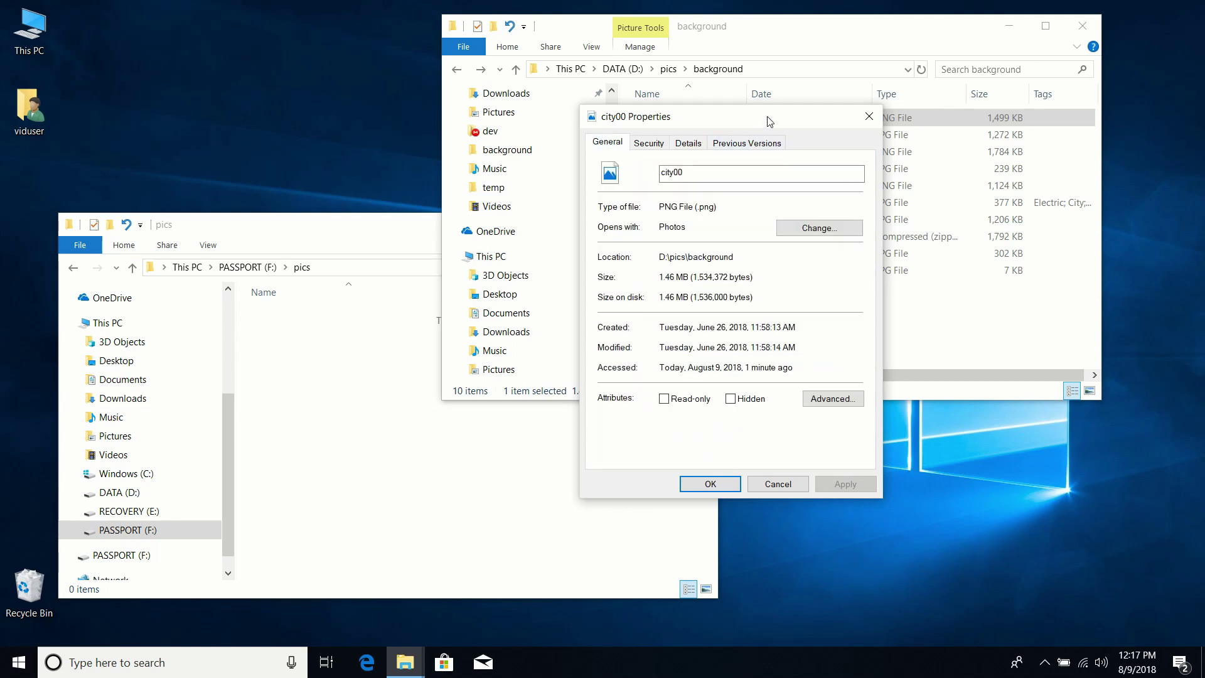
{"action": "left_click_drag", "start_coordinate": [767, 118], "coordinate": [748, 130]}
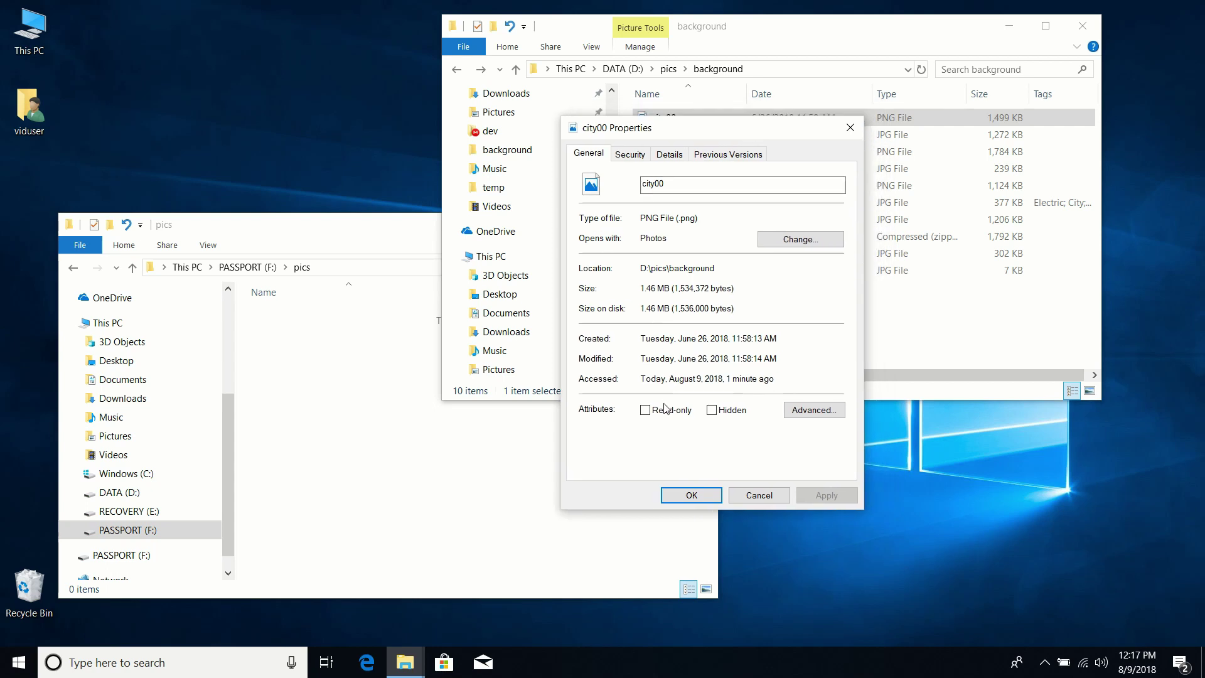
{"action": "left_click", "coordinate": [757, 497]}
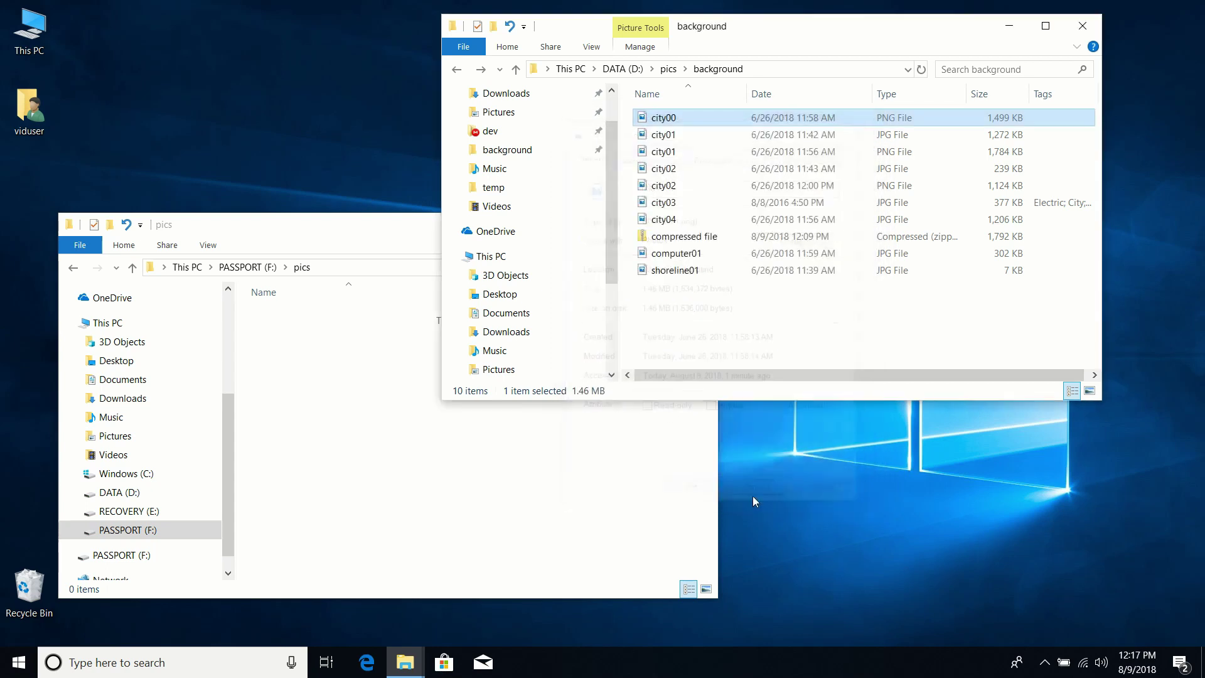
Close the pics window on PASSPORT (F:) and move the background window toward the middle of the desktop.
{"action": "left_click", "coordinate": [284, 225]}
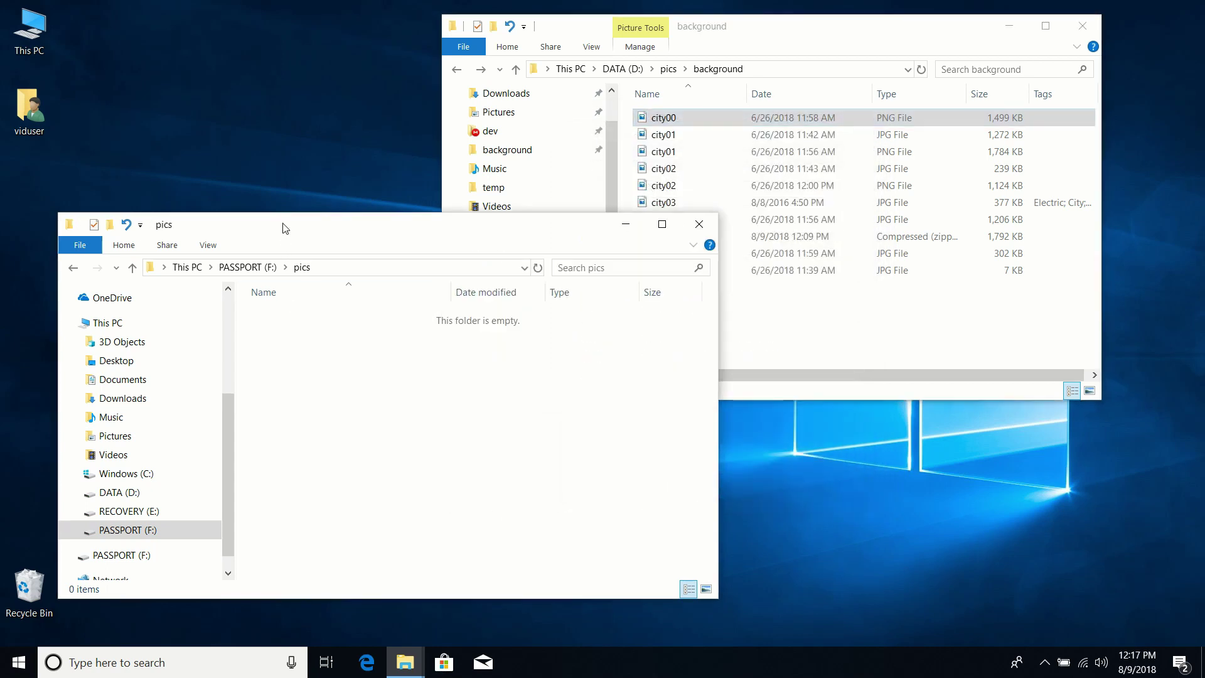
{"action": "left_click", "coordinate": [698, 224]}
{"action": "left_click_drag", "start_coordinate": [787, 33], "coordinate": [560, 85]}
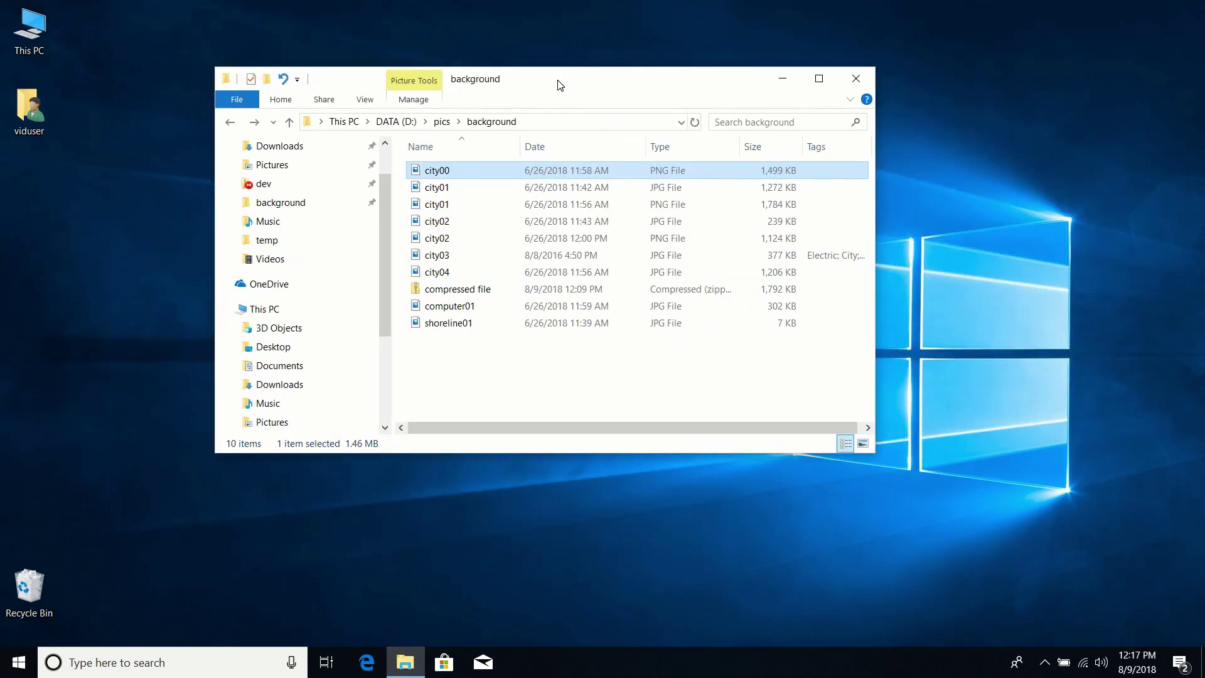
{"action": "left_click", "coordinate": [519, 374]}
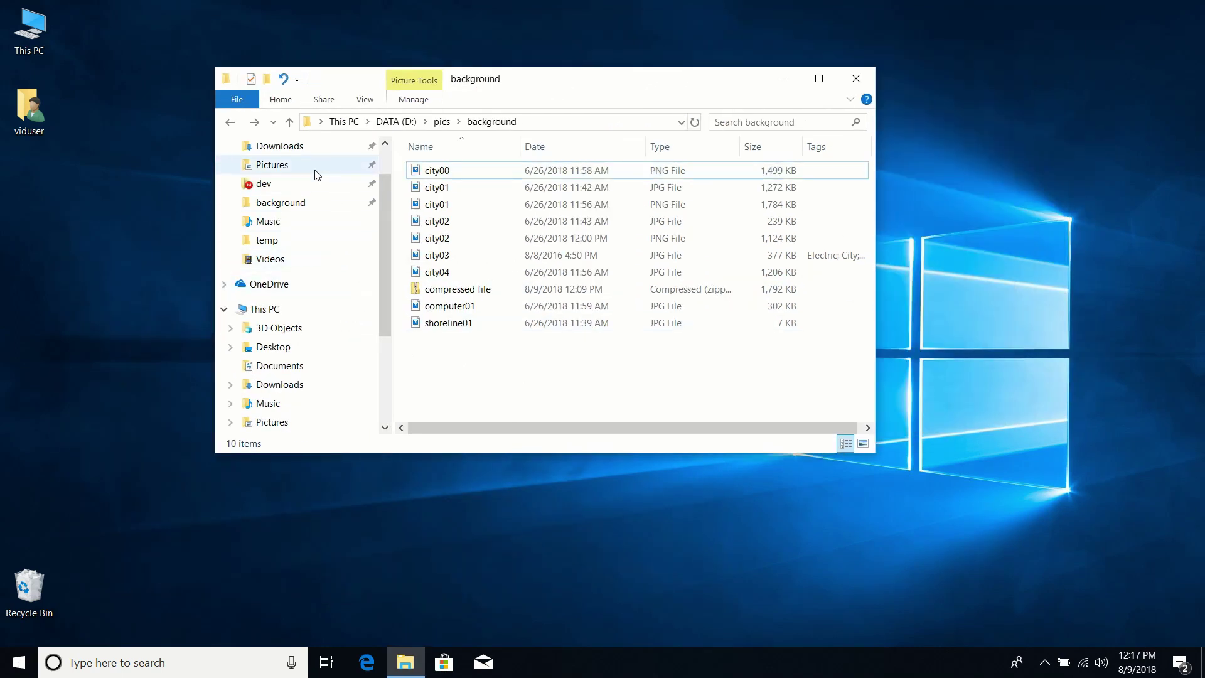
{"action": "left_click", "coordinate": [236, 100]}
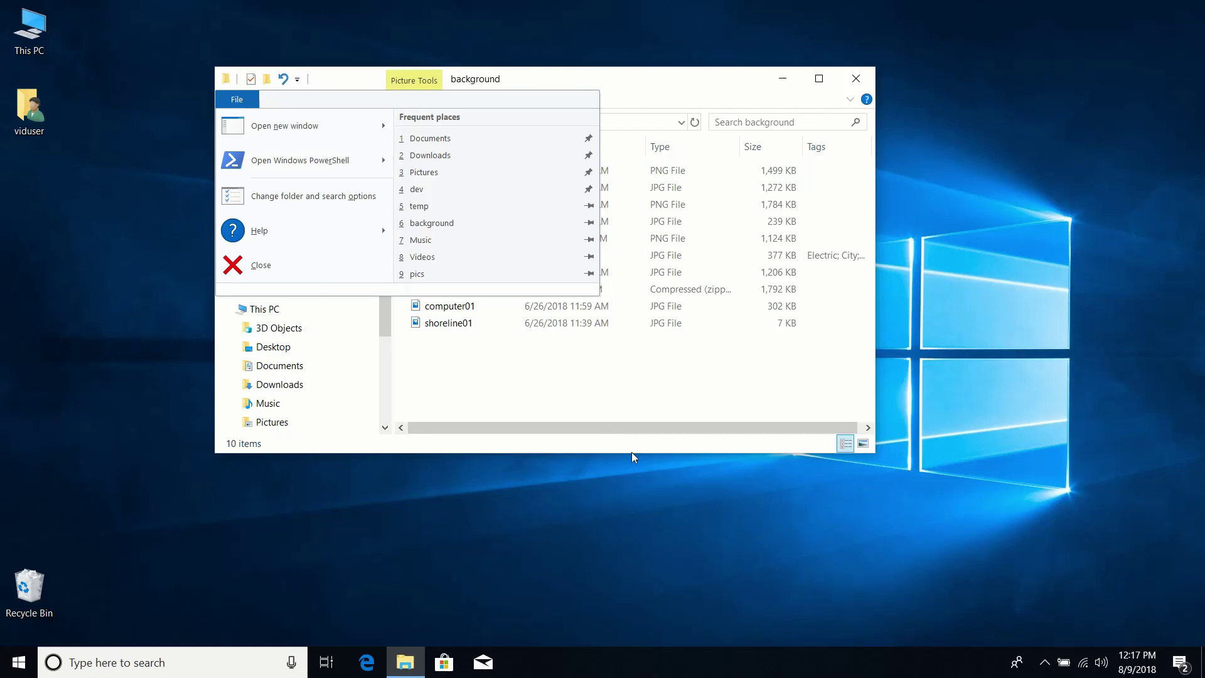
{"action": "left_click", "coordinate": [621, 398]}
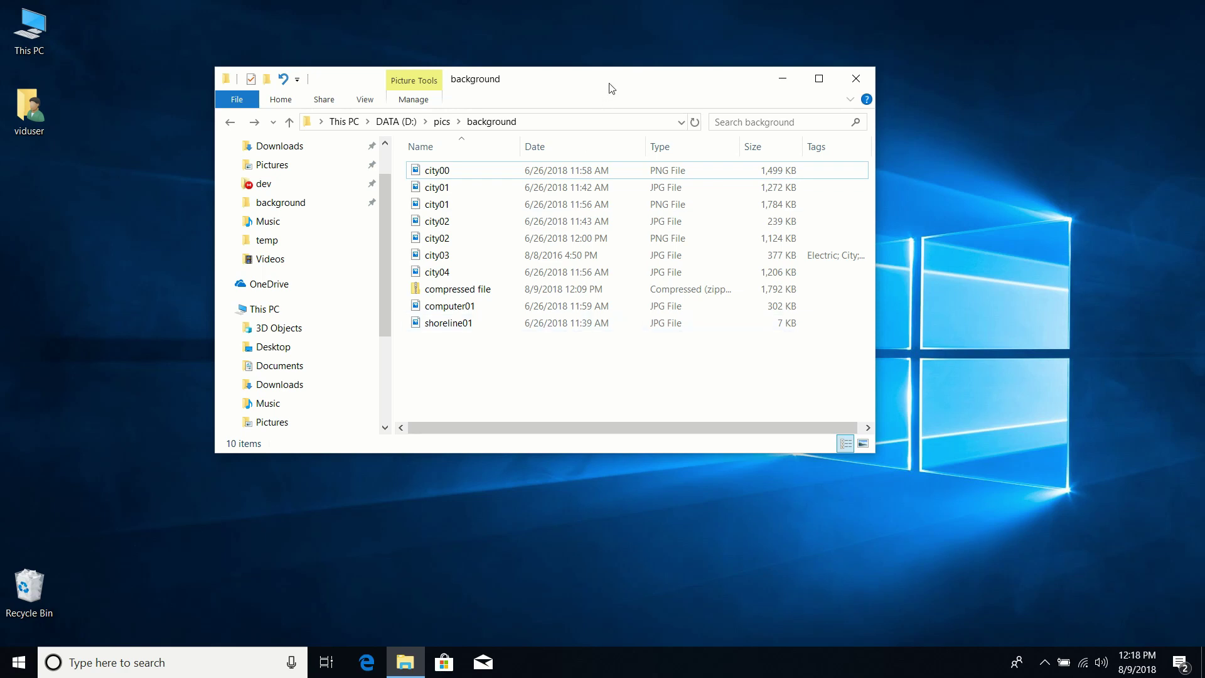
{"action": "left_click_drag", "start_coordinate": [612, 88], "coordinate": [681, 71]}
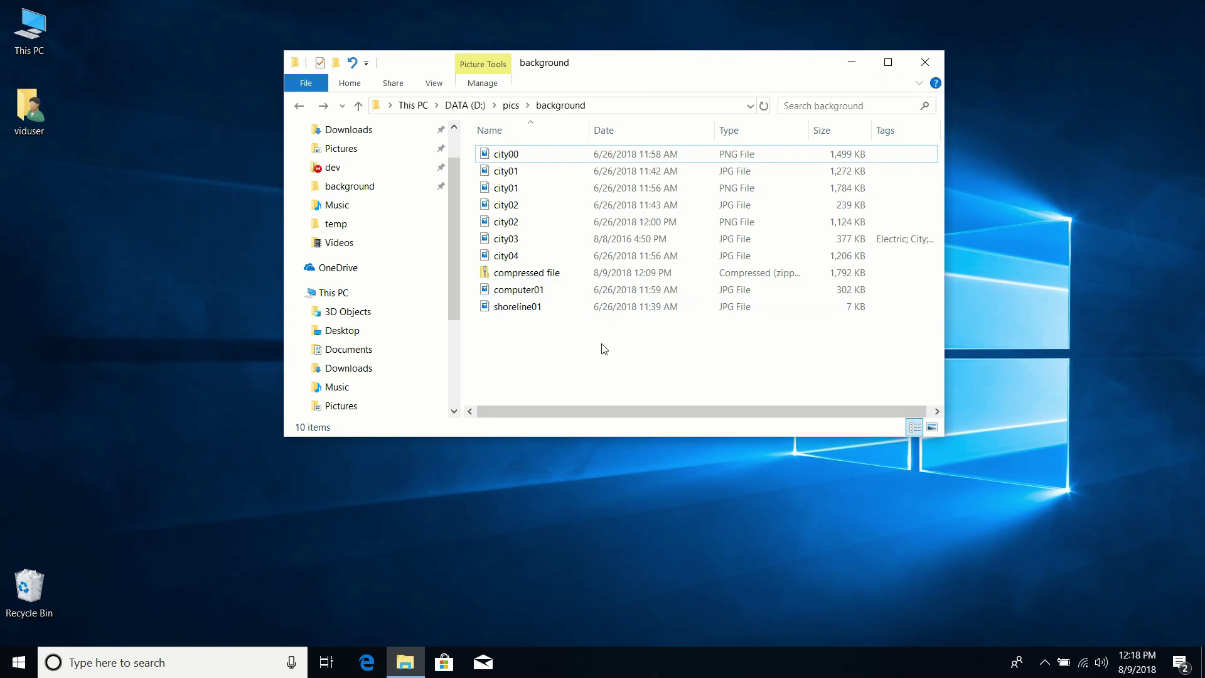
Set the Folder Options to show hidden files, folders, and drives.
{"action": "left_click", "coordinate": [307, 84]}
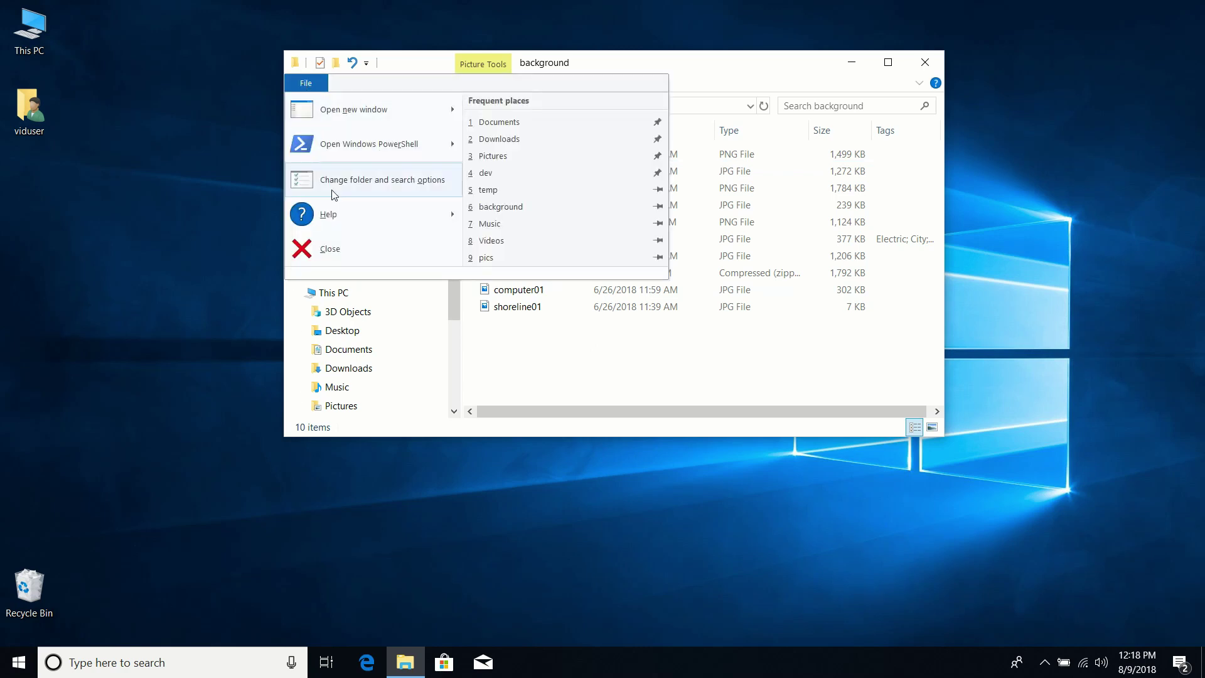
{"action": "left_click", "coordinate": [398, 182]}
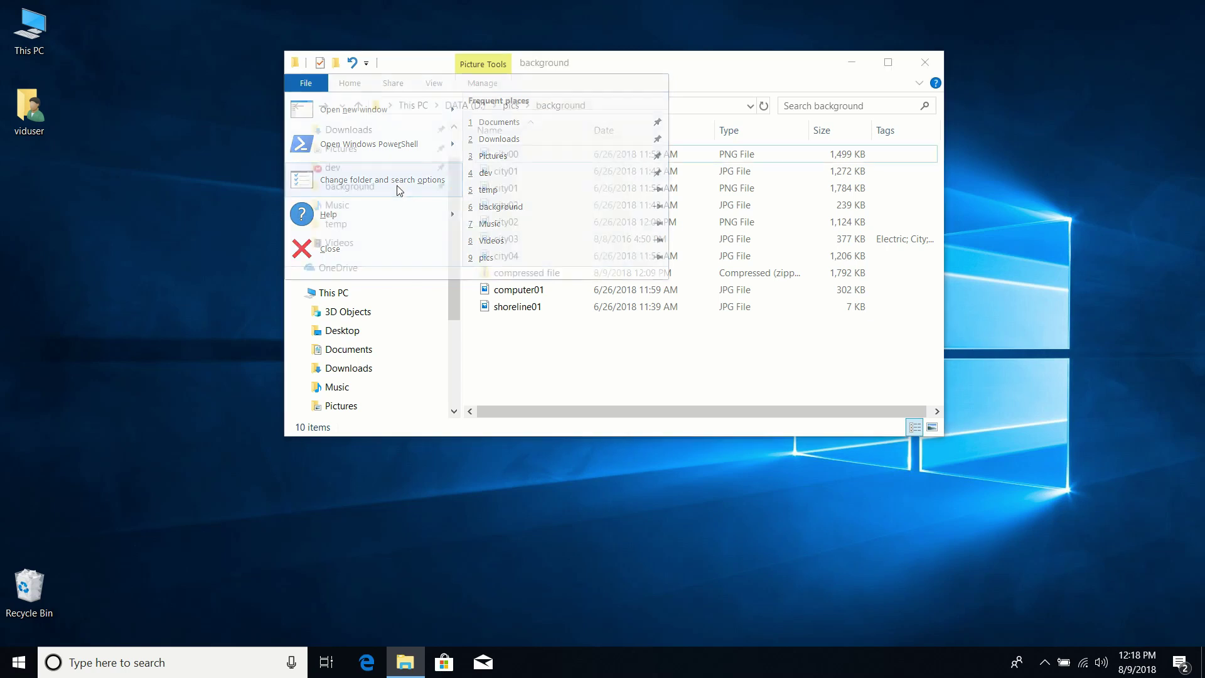
{"action": "left_click_drag", "start_coordinate": [485, 146], "coordinate": [448, 148]}
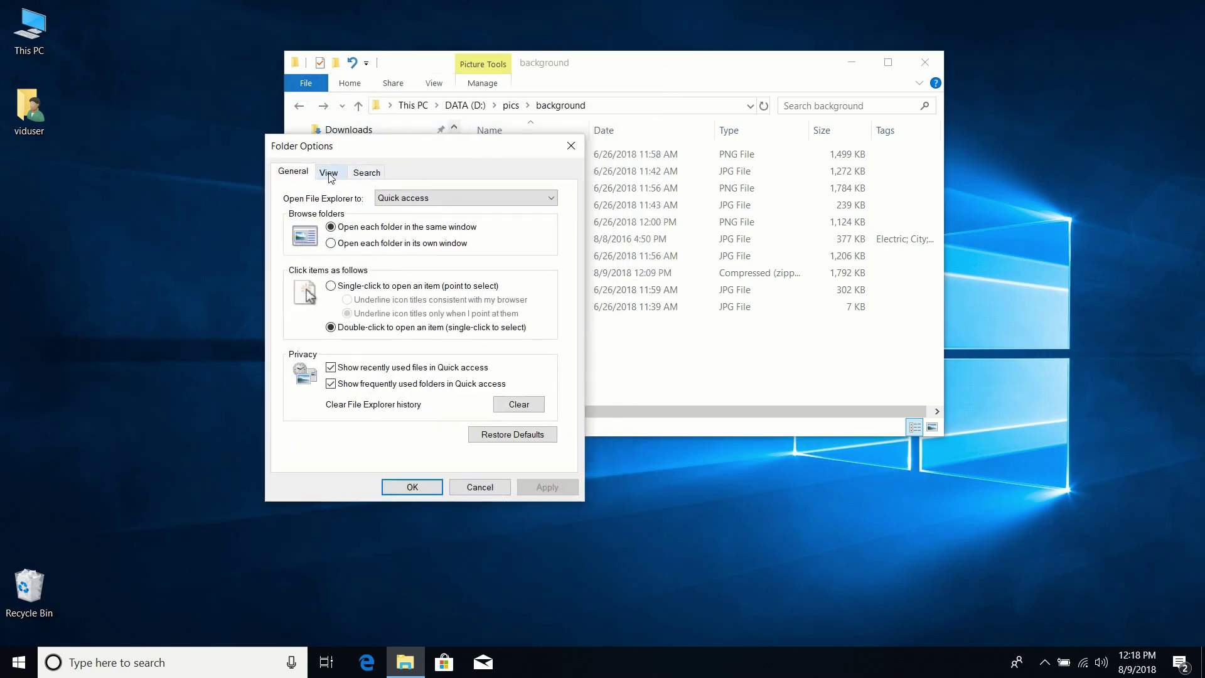
{"action": "left_click", "coordinate": [370, 174]}
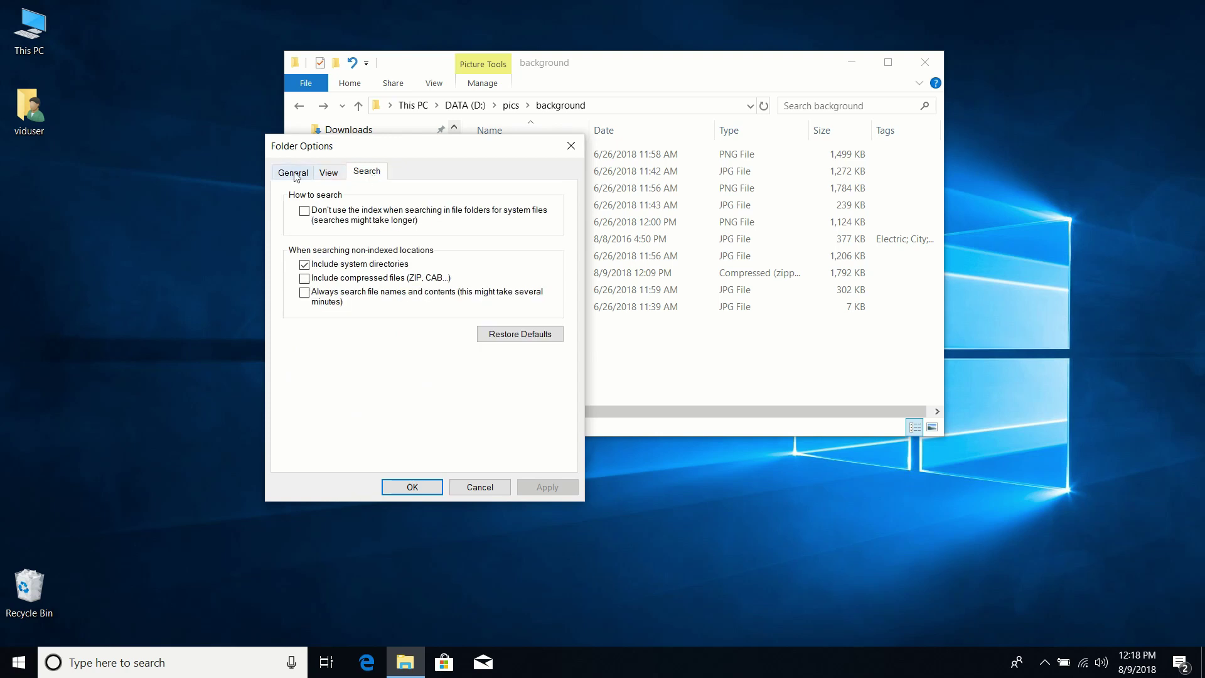
{"action": "left_click", "coordinate": [322, 174]}
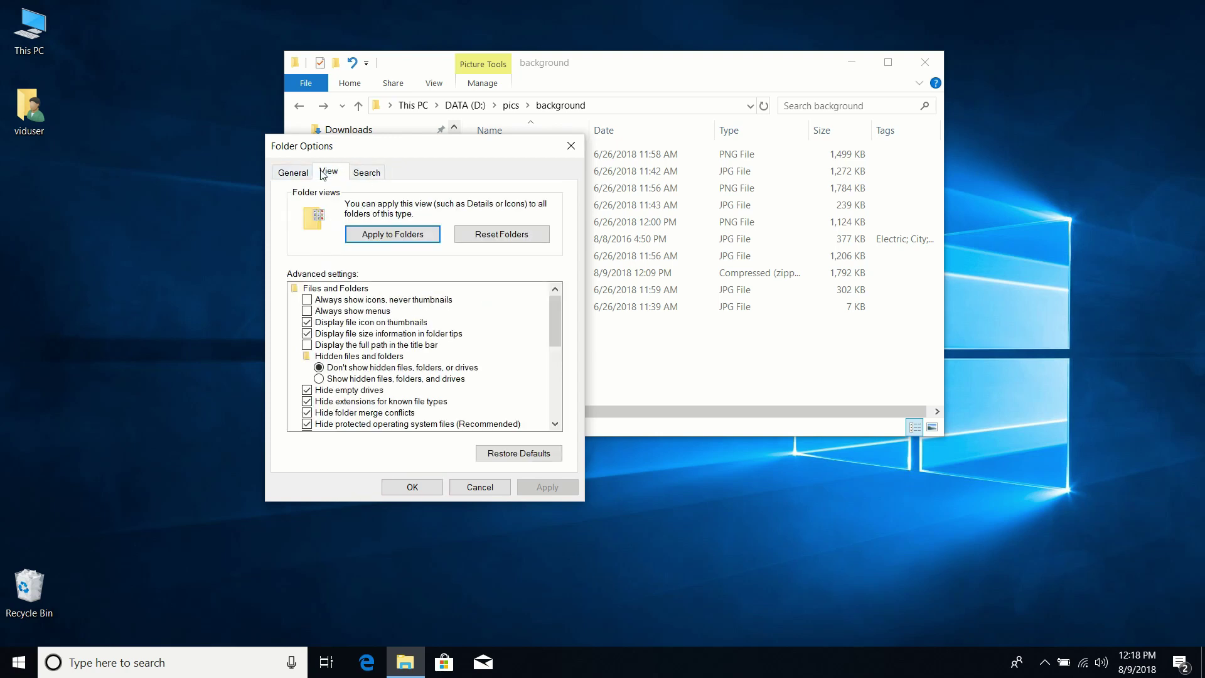
{"action": "left_click", "coordinate": [331, 379]}
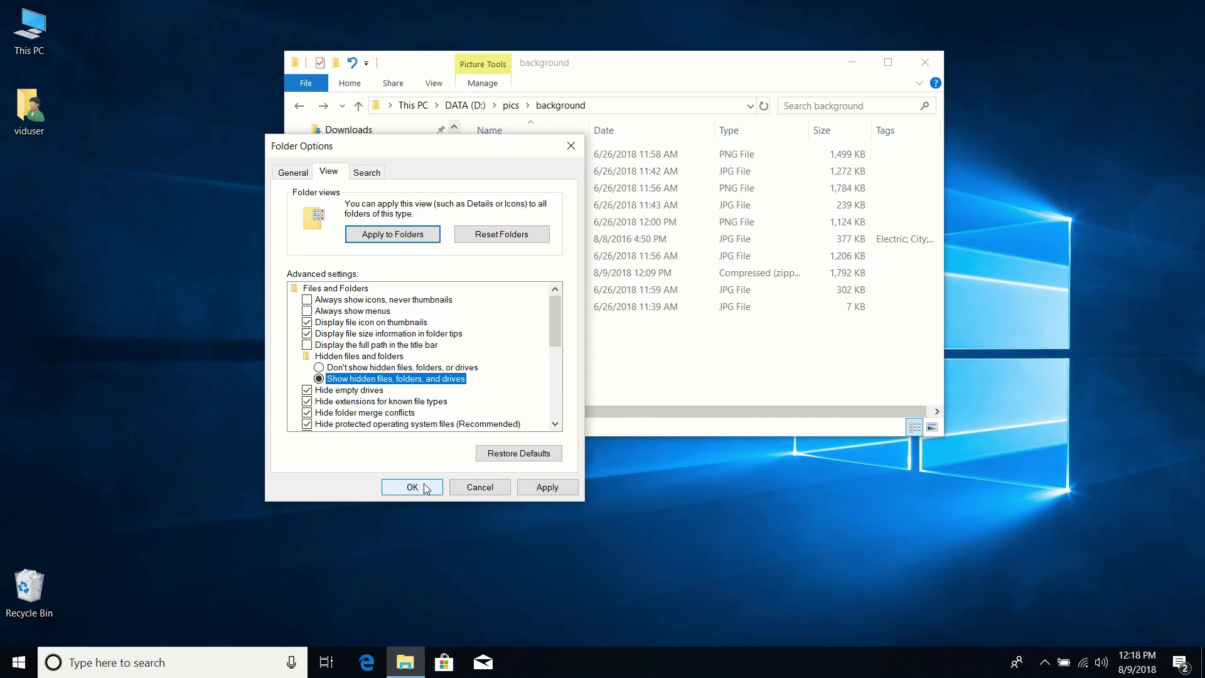
{"action": "left_click", "coordinate": [423, 486]}
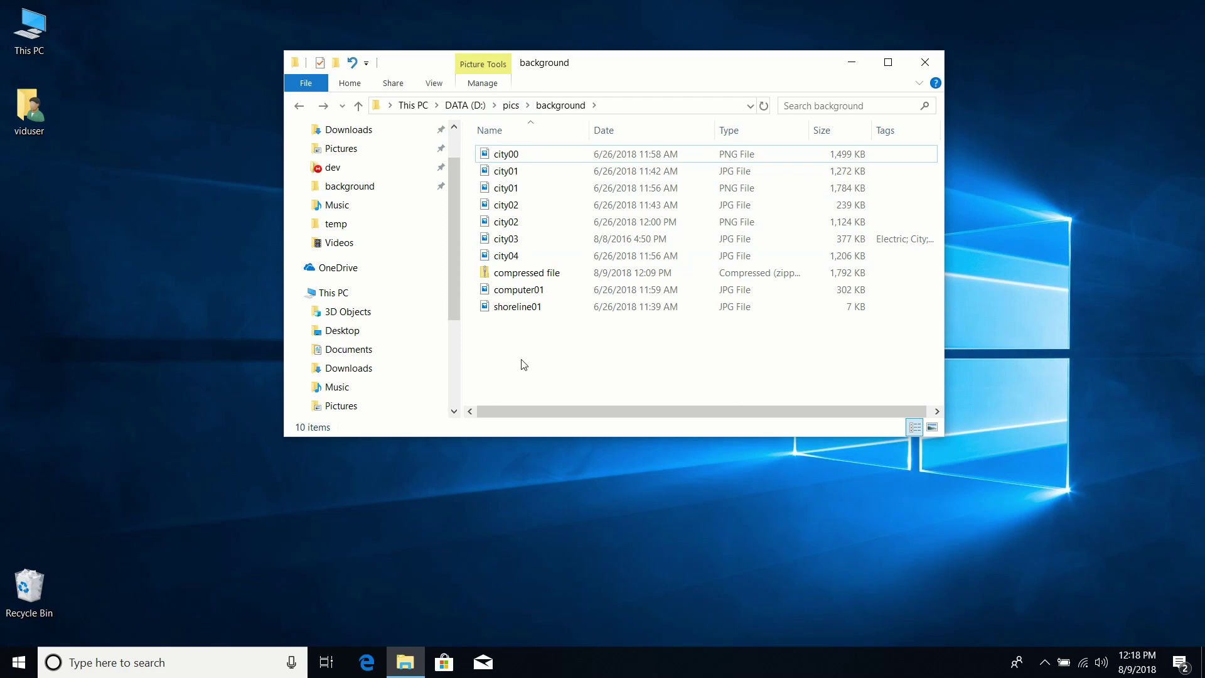
Go up to the pics folder on DATA (D:) and open the viduser folder on the desktop.
{"action": "left_click", "coordinate": [510, 105]}
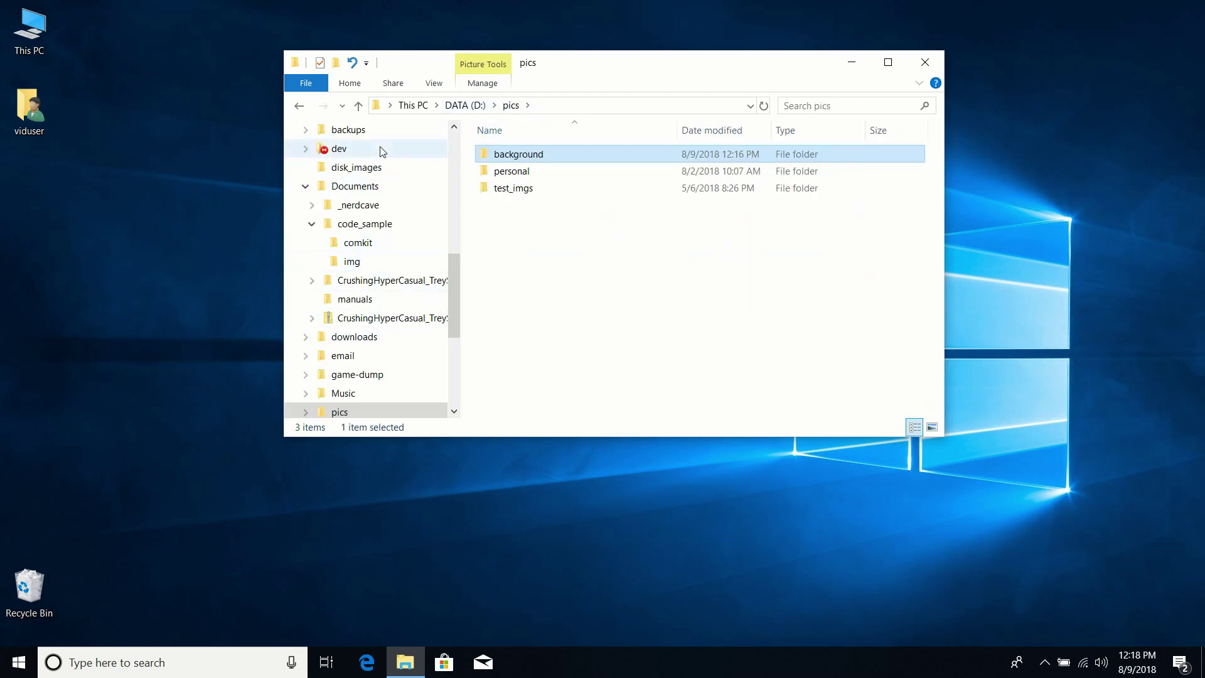
{"action": "left_click_drag", "start_coordinate": [450, 264], "coordinate": [450, 141]}
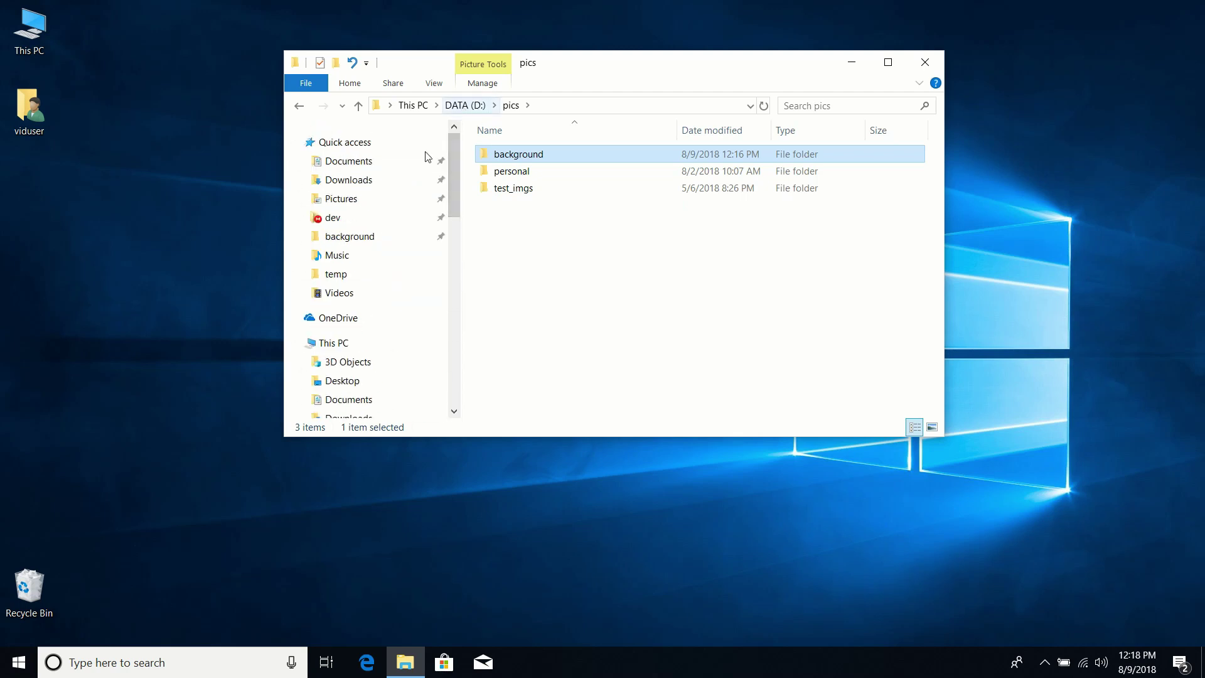
{"action": "left_click", "coordinate": [26, 119]}
{"action": "double_click", "coordinate": [26, 119]}
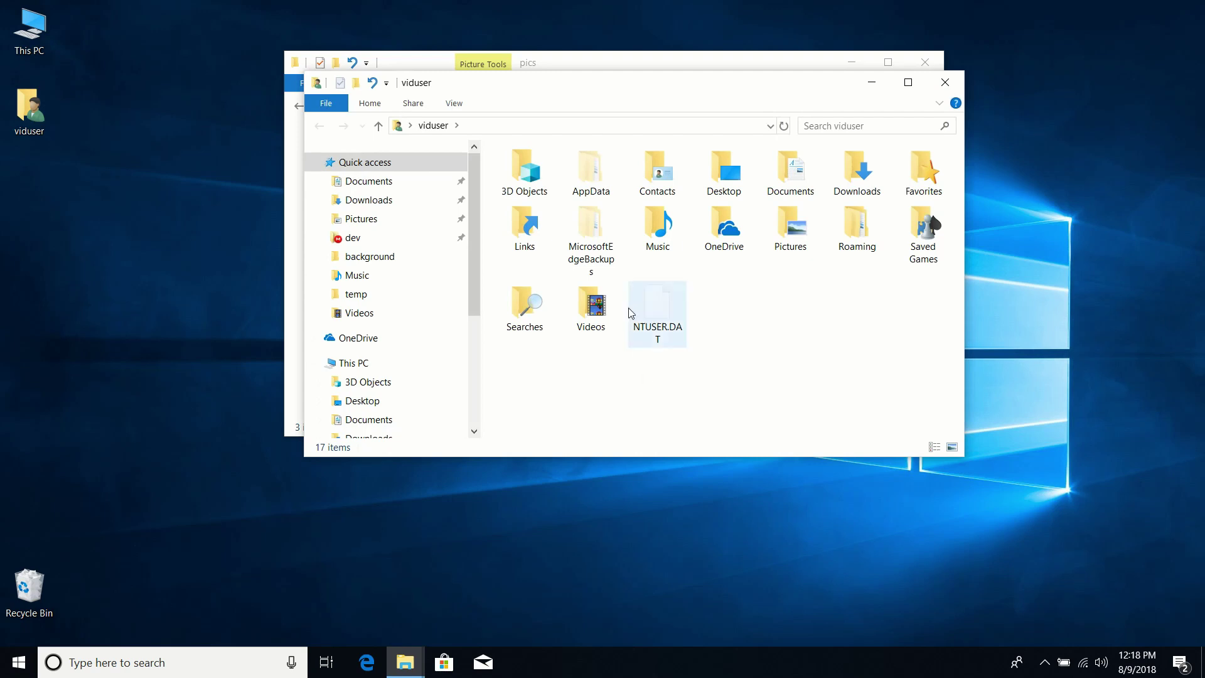
Examine the hidden AppData and MicrosoftEdgeBackups folders and the hidden NTUSER.DAT file in the viduser folder.
{"action": "left_click", "coordinate": [596, 182]}
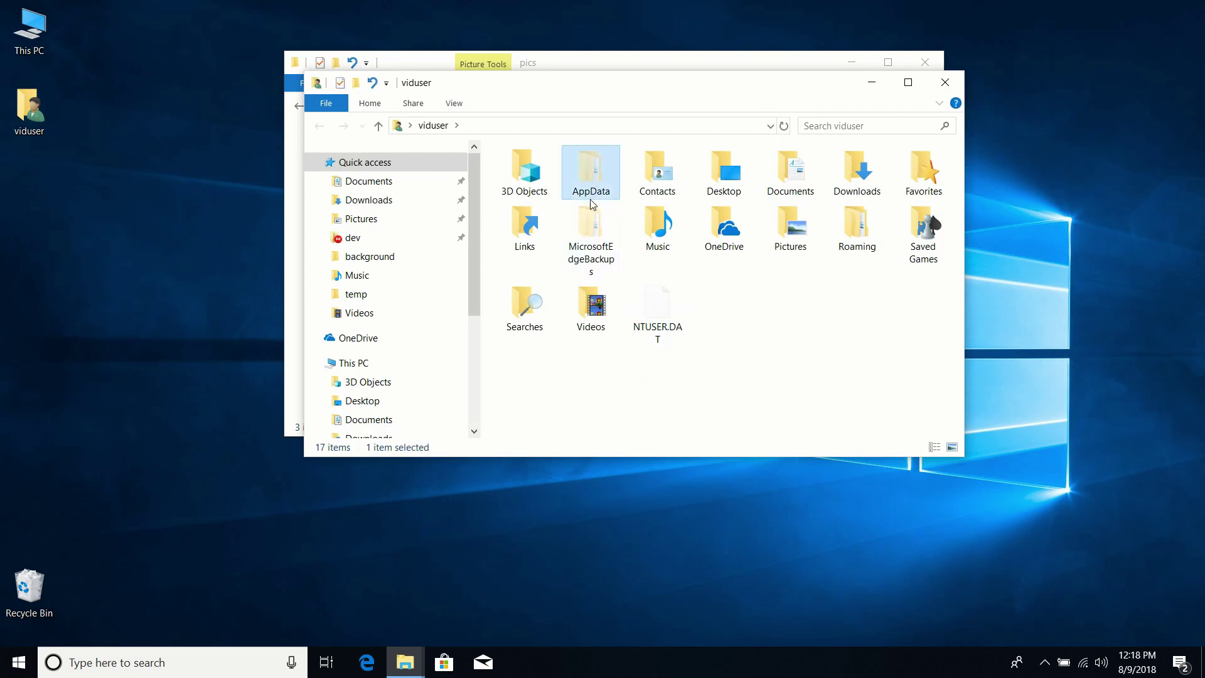
{"action": "left_click", "coordinate": [583, 236]}
{"action": "left_click", "coordinate": [588, 171]}
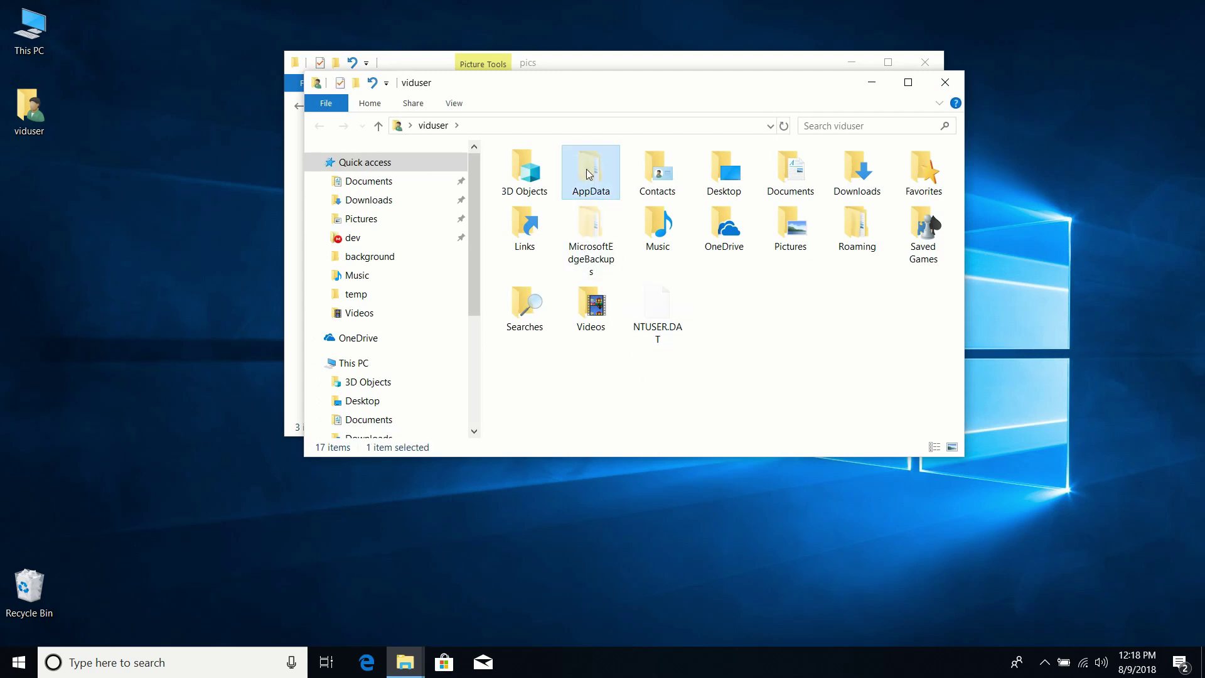
{"action": "left_click", "coordinate": [588, 254]}
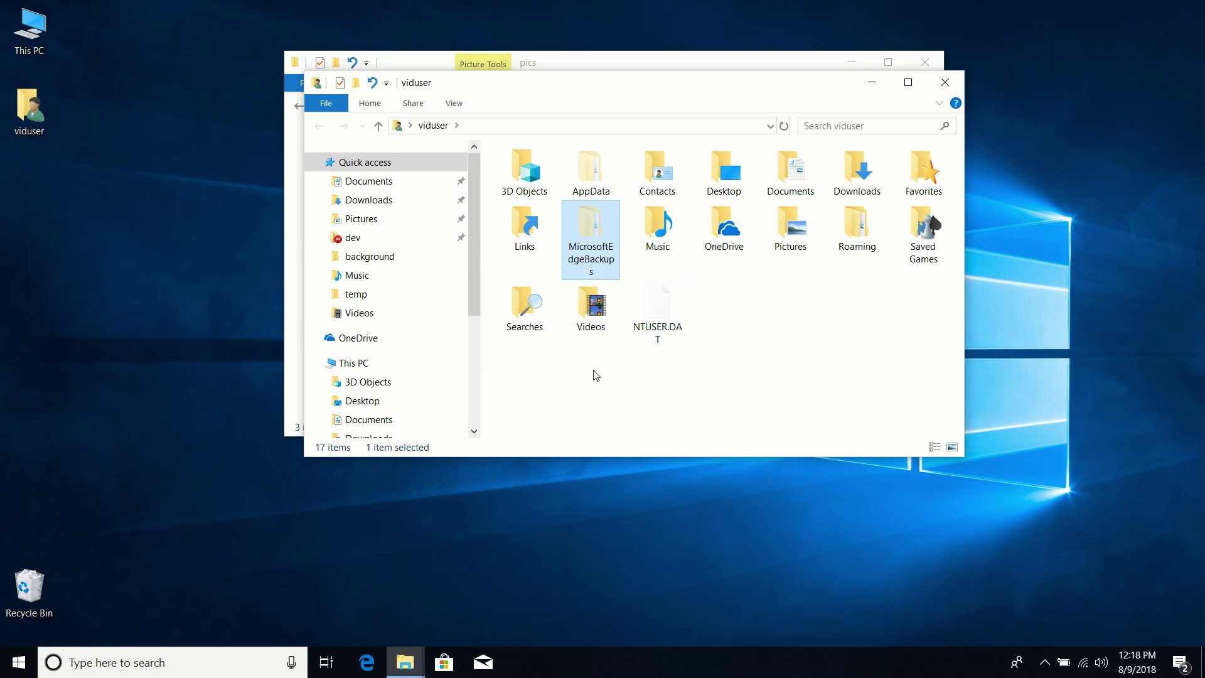
{"action": "key", "text": "n"}
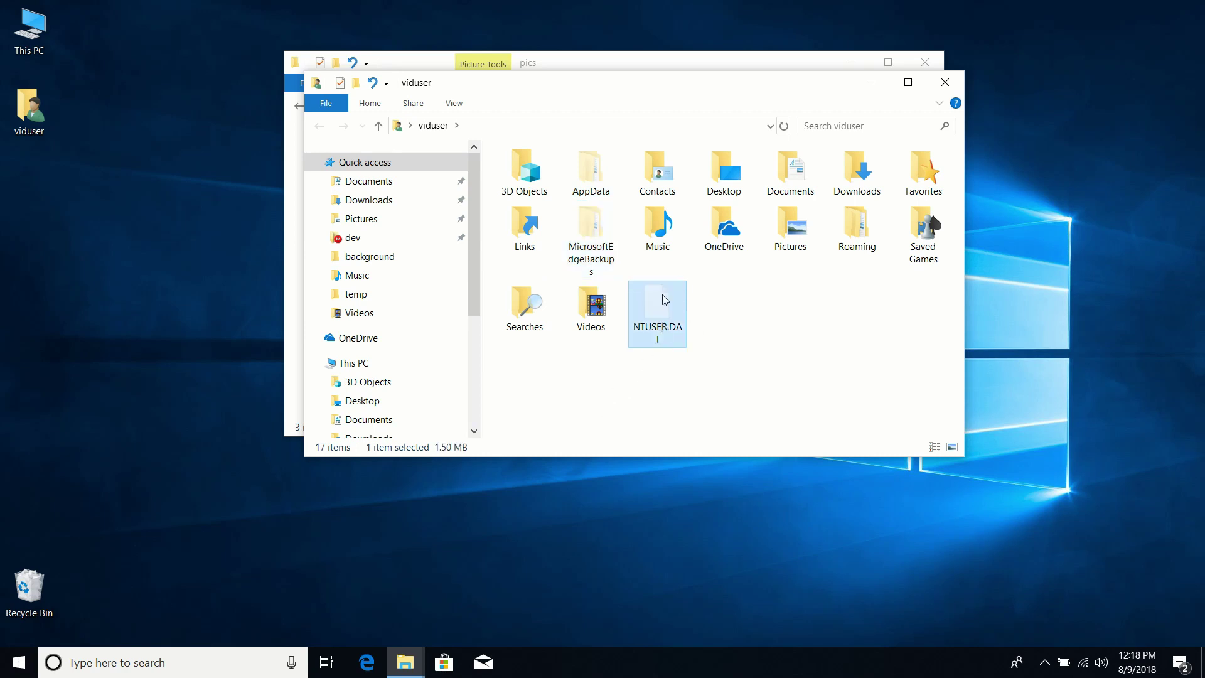
{"action": "key", "text": "n"}
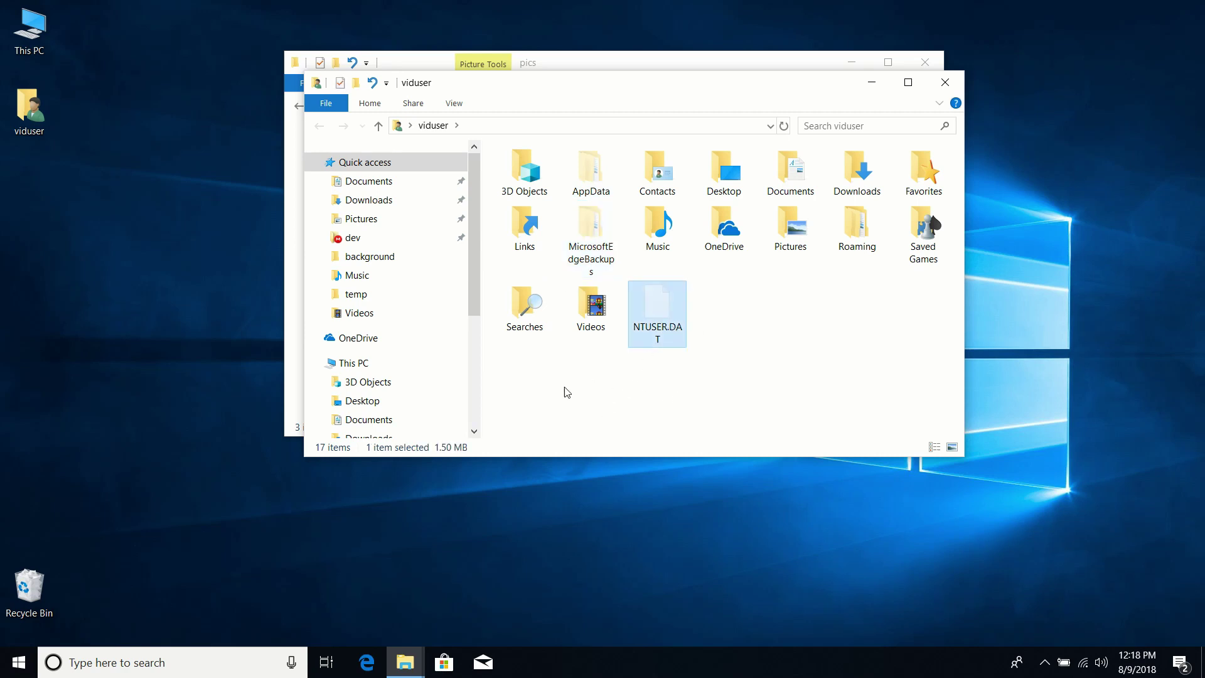
{"action": "left_click", "coordinate": [581, 250]}
{"action": "left_click", "coordinate": [598, 163]}
{"action": "left_click", "coordinate": [595, 246]}
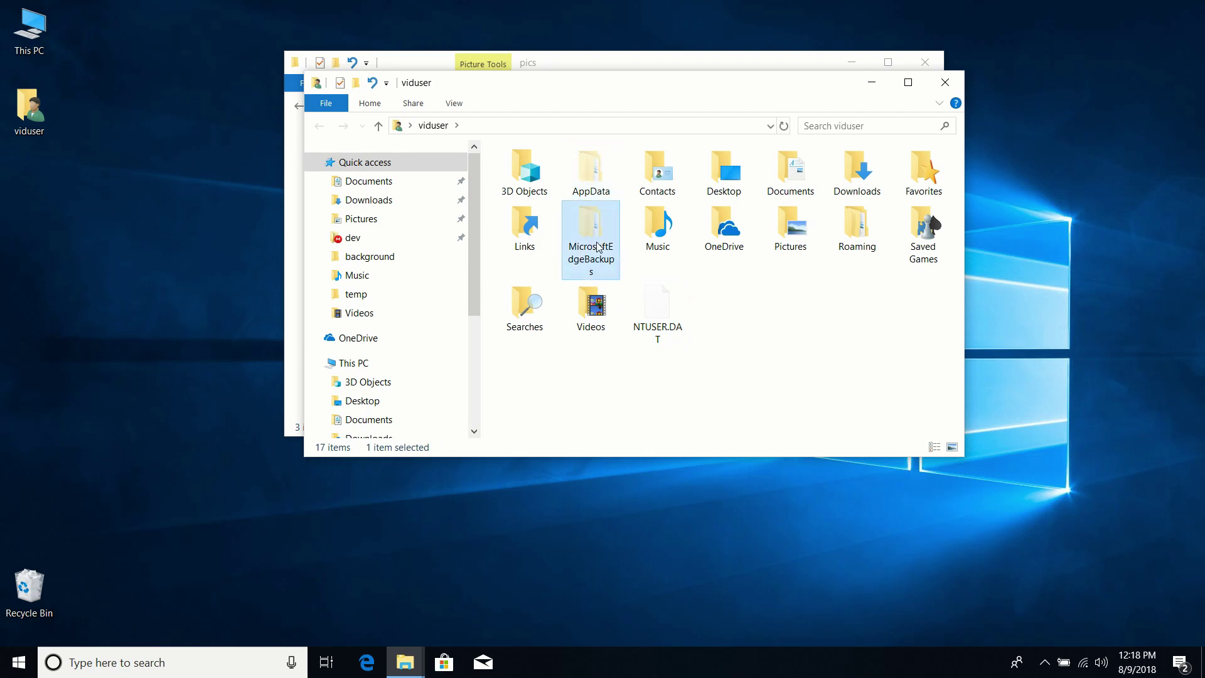
{"action": "left_click", "coordinate": [596, 179]}
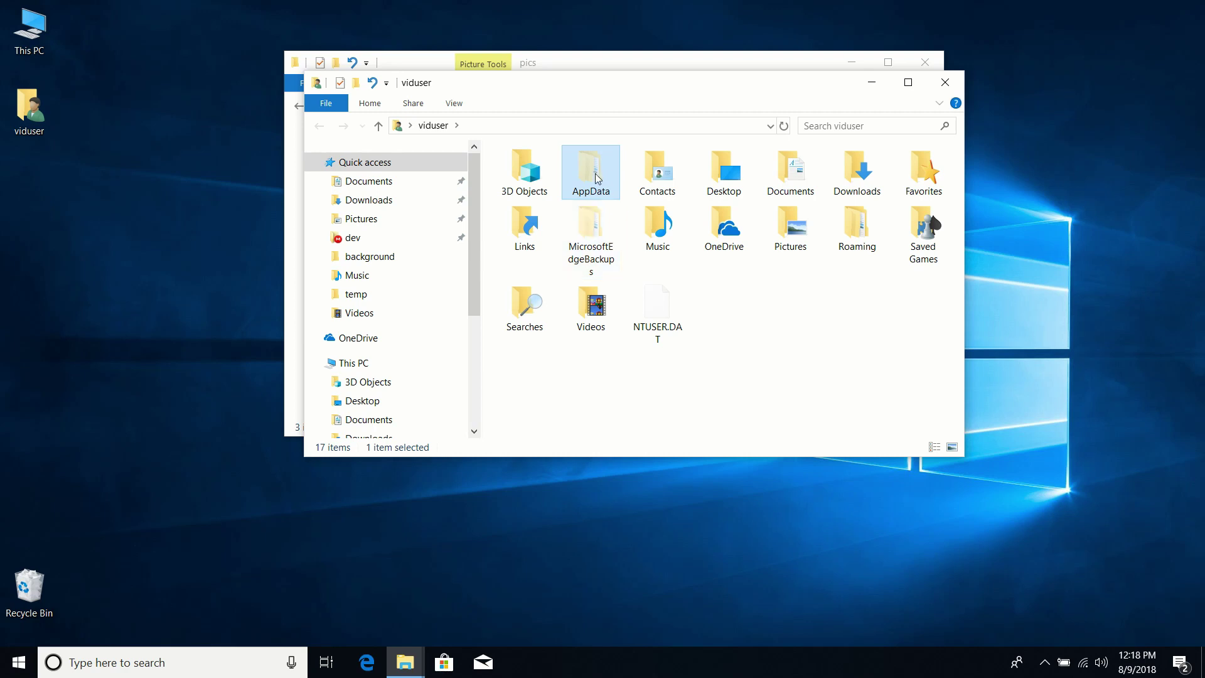
{"action": "mouse_move", "coordinate": [590, 179]}
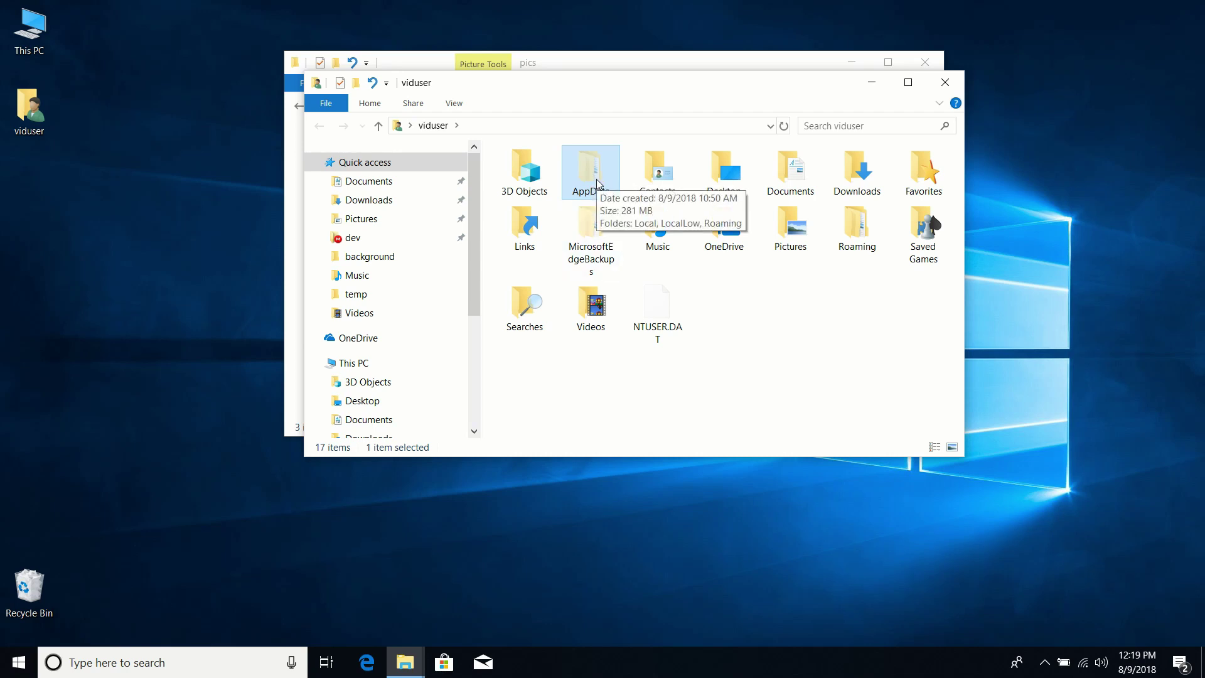
{"action": "left_click", "coordinate": [538, 379]}
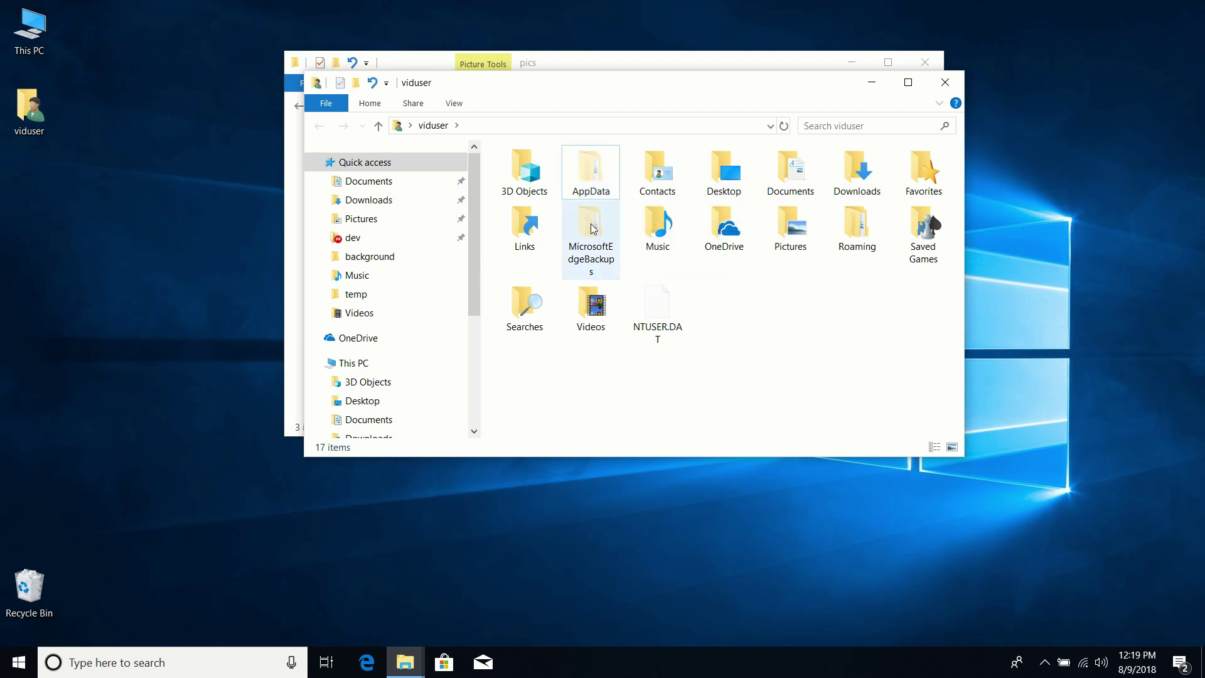
Set the Folder Options to not show hidden files, folders, or drives.
{"action": "left_click", "coordinate": [326, 104]}
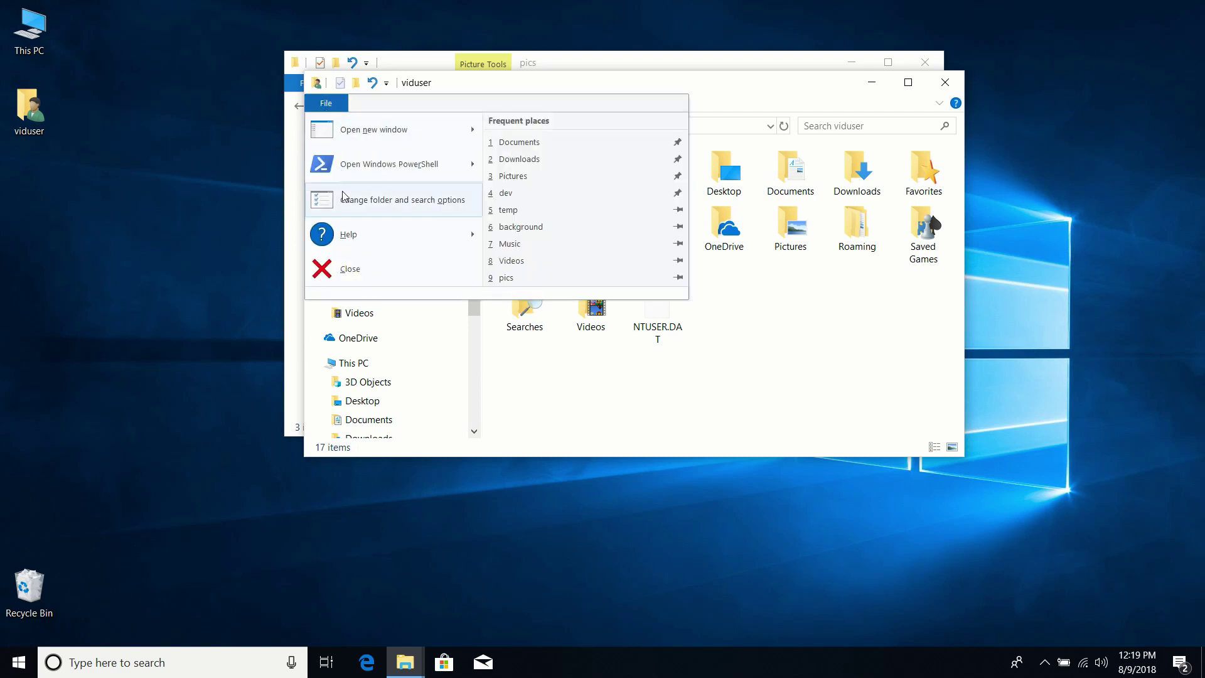
{"action": "left_click", "coordinate": [325, 206]}
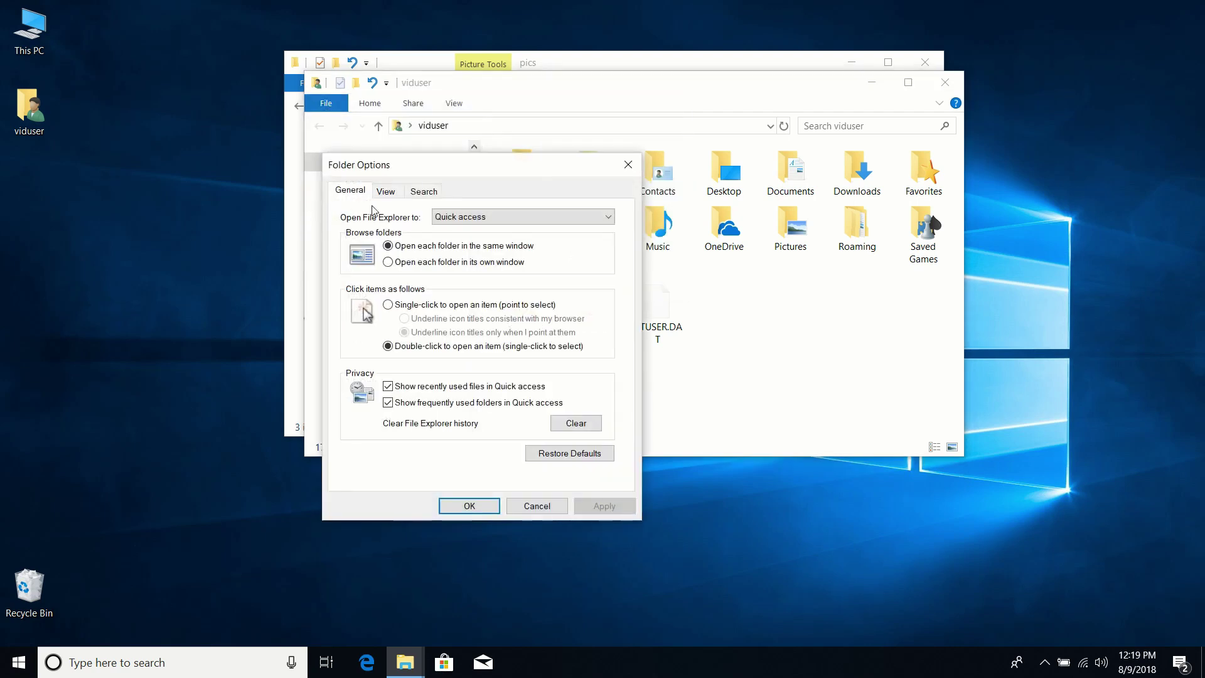
{"action": "left_click", "coordinate": [385, 191]}
{"action": "left_click", "coordinate": [384, 387]}
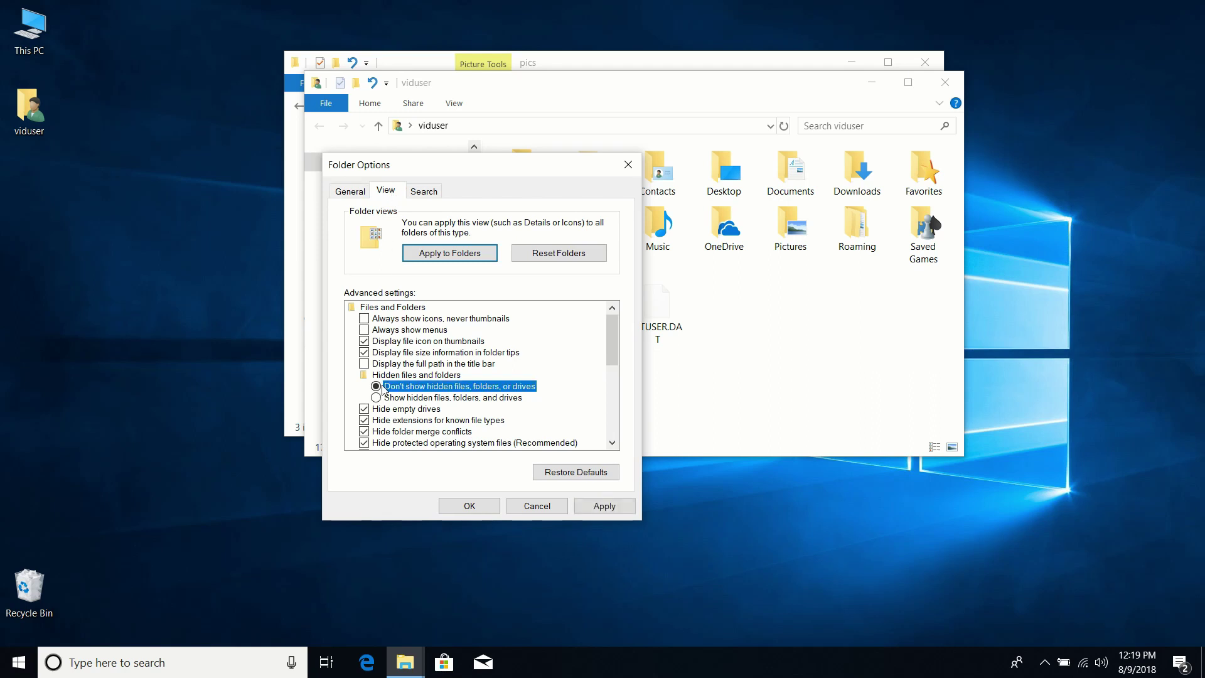
{"action": "left_click", "coordinate": [474, 506]}
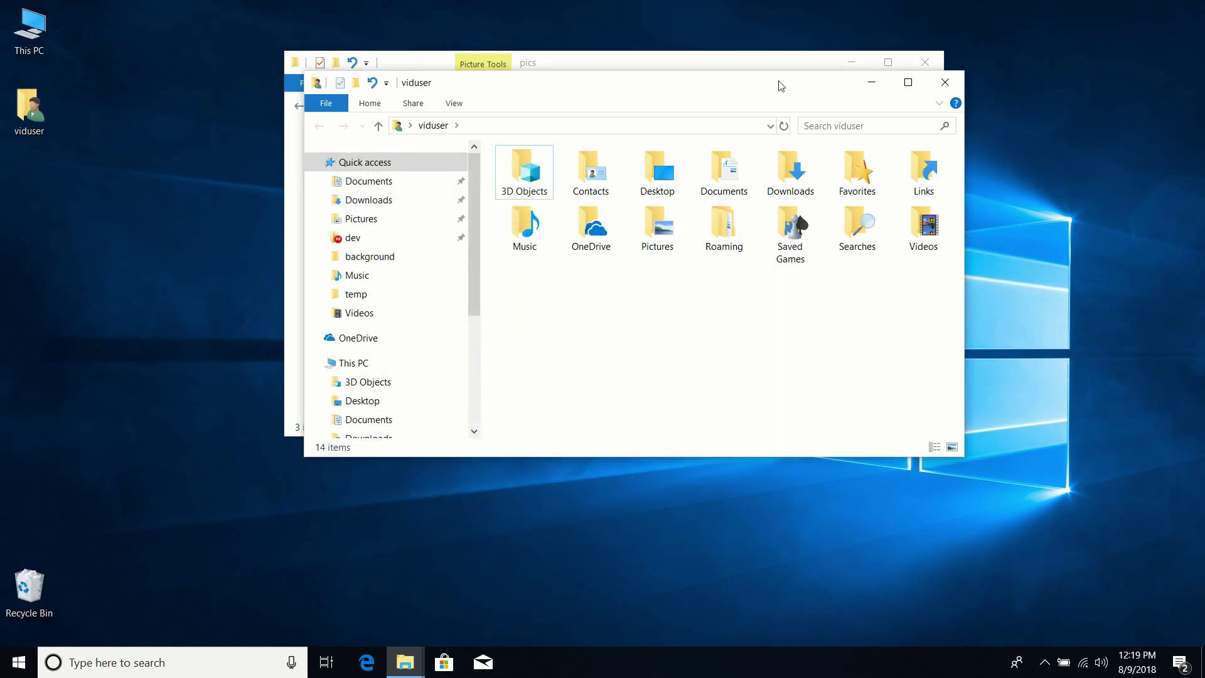
Move the viduser window aside and close it, and reposition the pics window on the desktop.
{"action": "left_click_drag", "start_coordinate": [778, 81], "coordinate": [647, 96]}
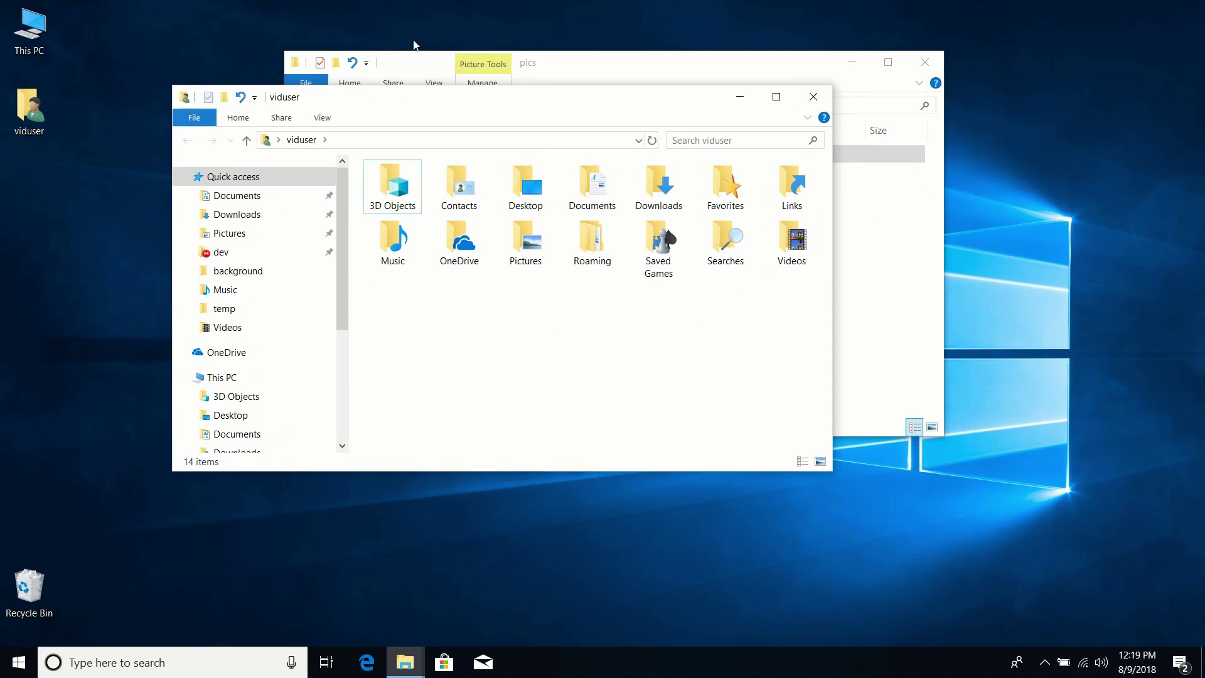
{"action": "left_click_drag", "start_coordinate": [442, 97], "coordinate": [473, 123]}
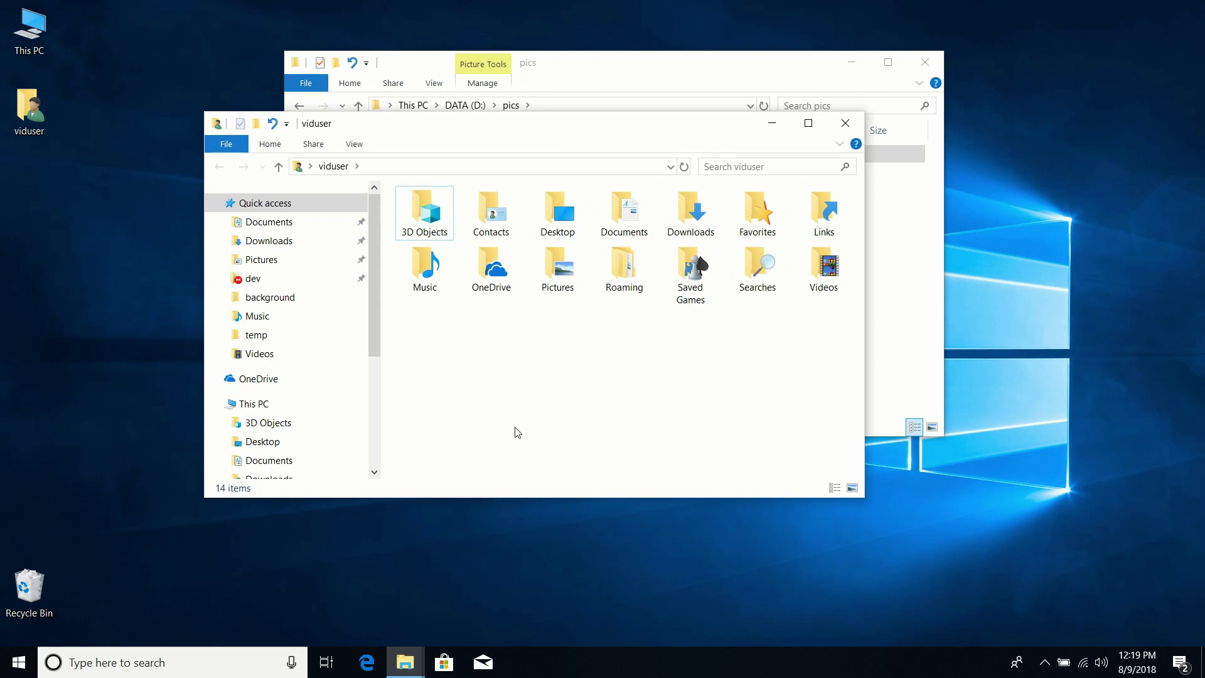
{"action": "left_click_drag", "start_coordinate": [481, 130], "coordinate": [461, 127]}
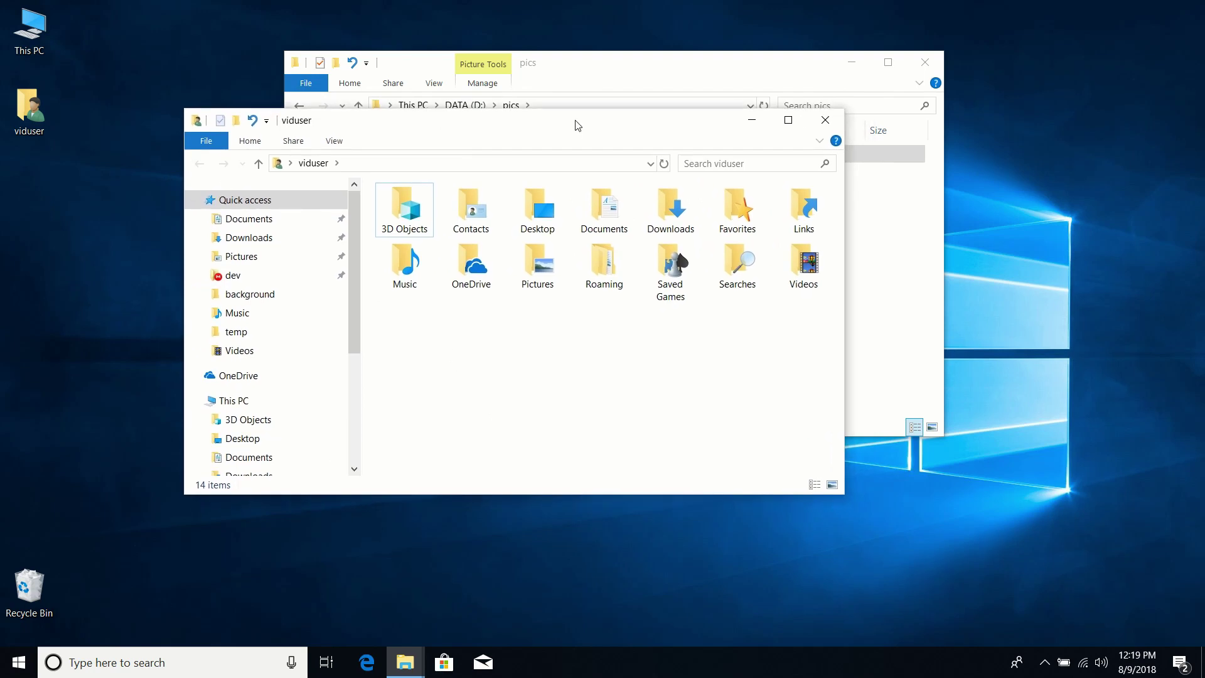
{"action": "left_click", "coordinate": [824, 121]}
{"action": "left_click_drag", "start_coordinate": [684, 66], "coordinate": [608, 75]}
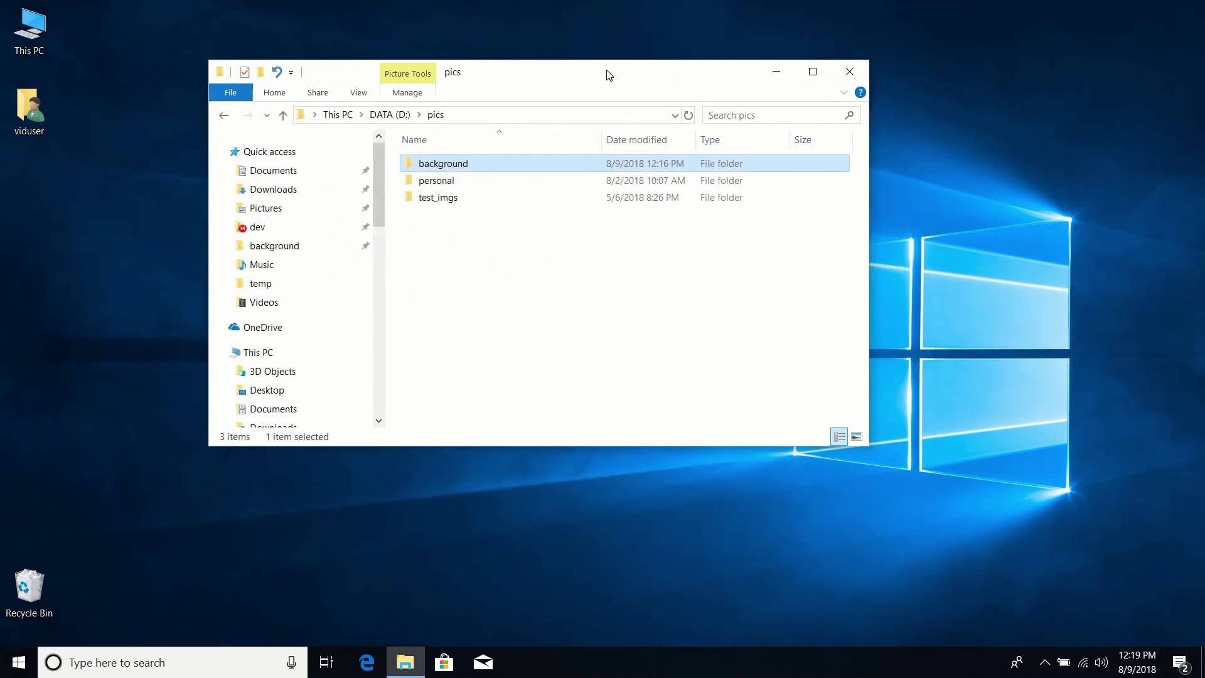
Open the background folder and display its files as medium icons.
{"action": "key", "text": "Return"}
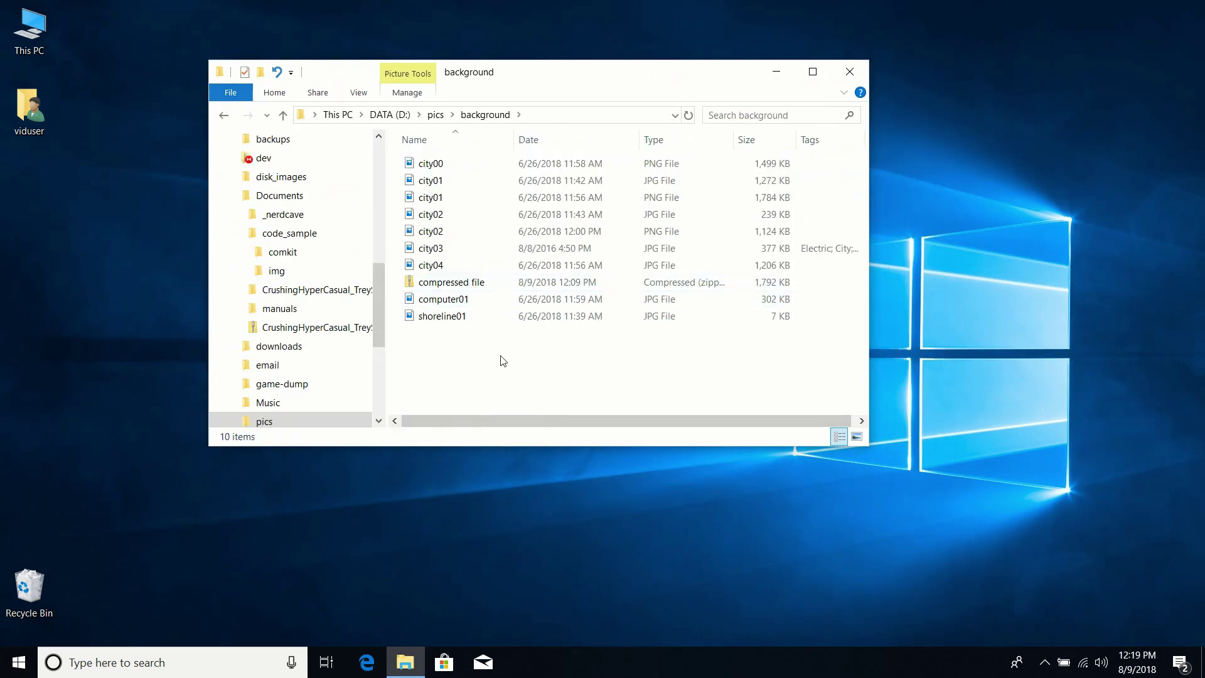
{"action": "left_click", "coordinate": [360, 93]}
{"action": "left_click", "coordinate": [367, 117]}
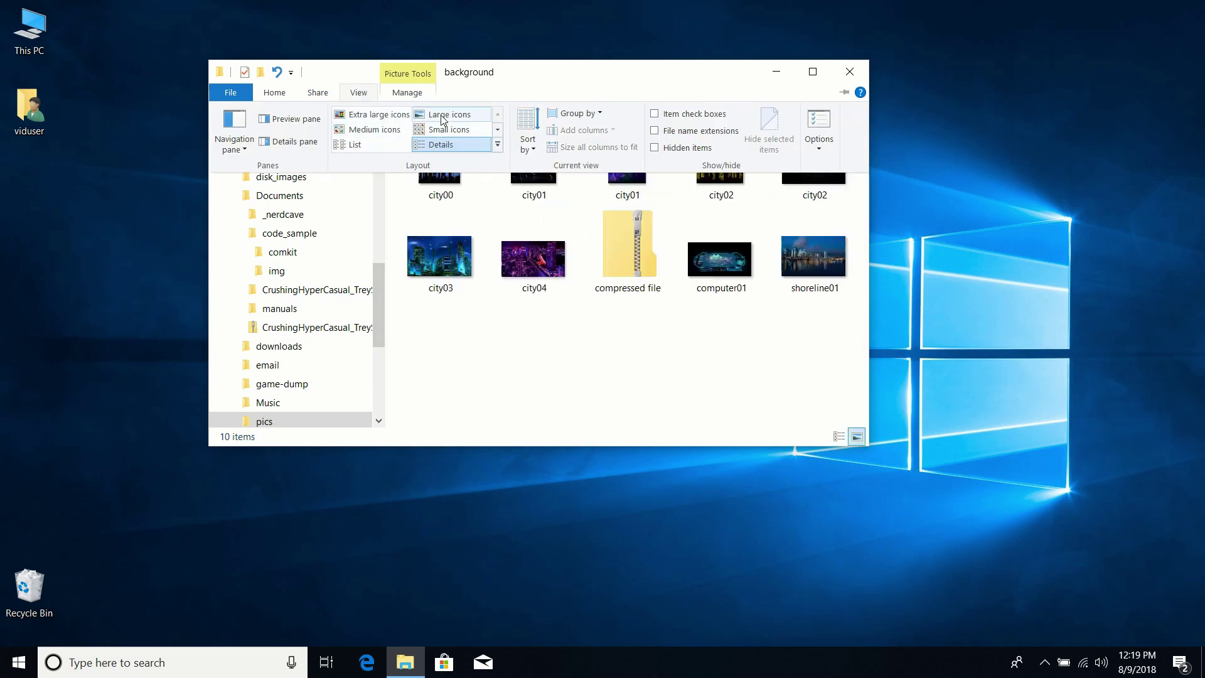
{"action": "left_click", "coordinate": [351, 136]}
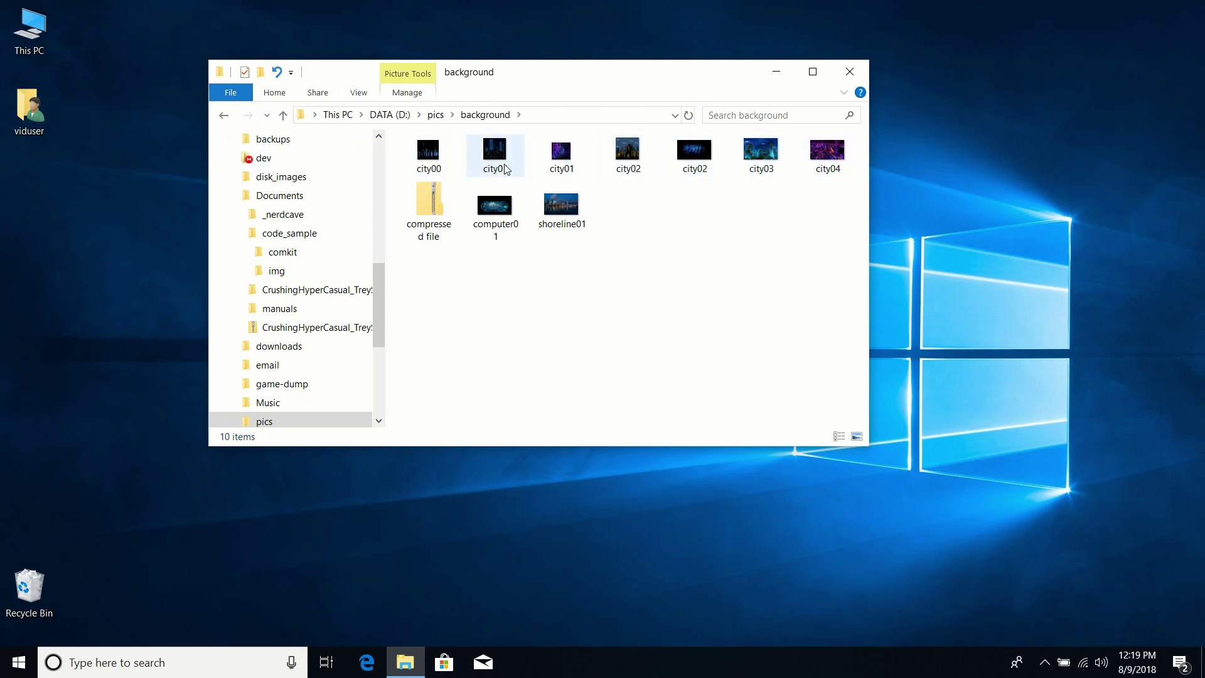
{"action": "left_click", "coordinate": [355, 94]}
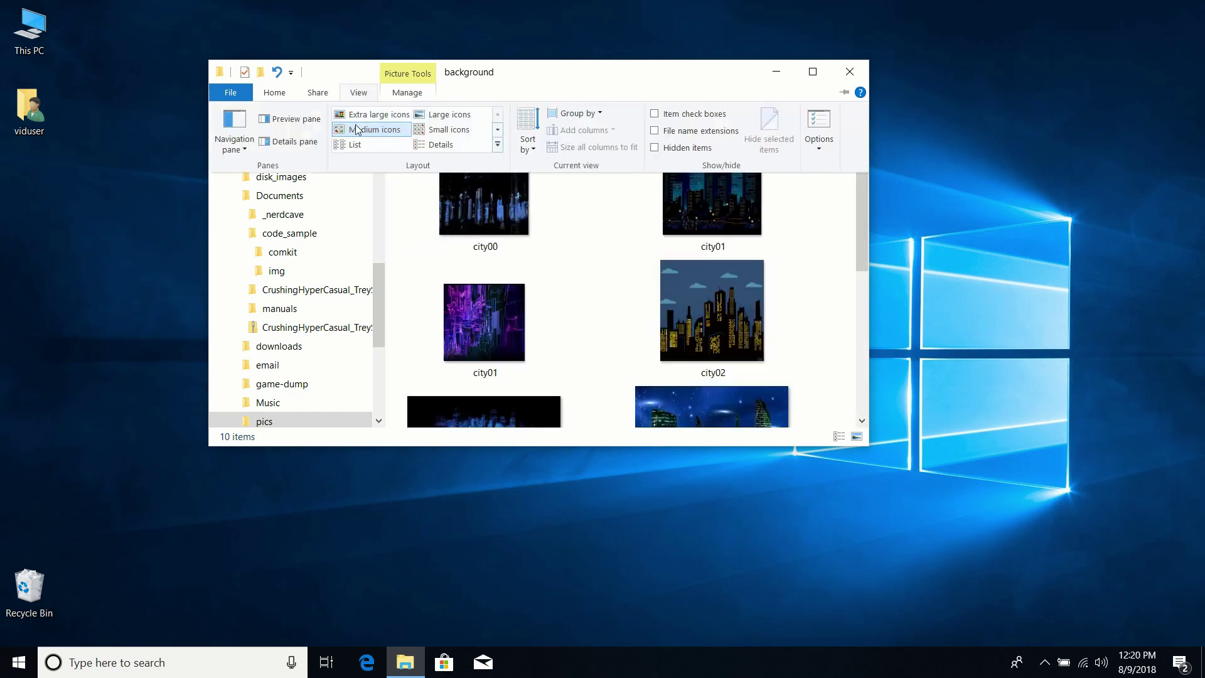
{"action": "left_click", "coordinate": [552, 83]}
Turn on the preview pane and preview the city02, city03, city04, computer01 and city01 images in the background folder.
{"action": "left_click", "coordinate": [358, 92]}
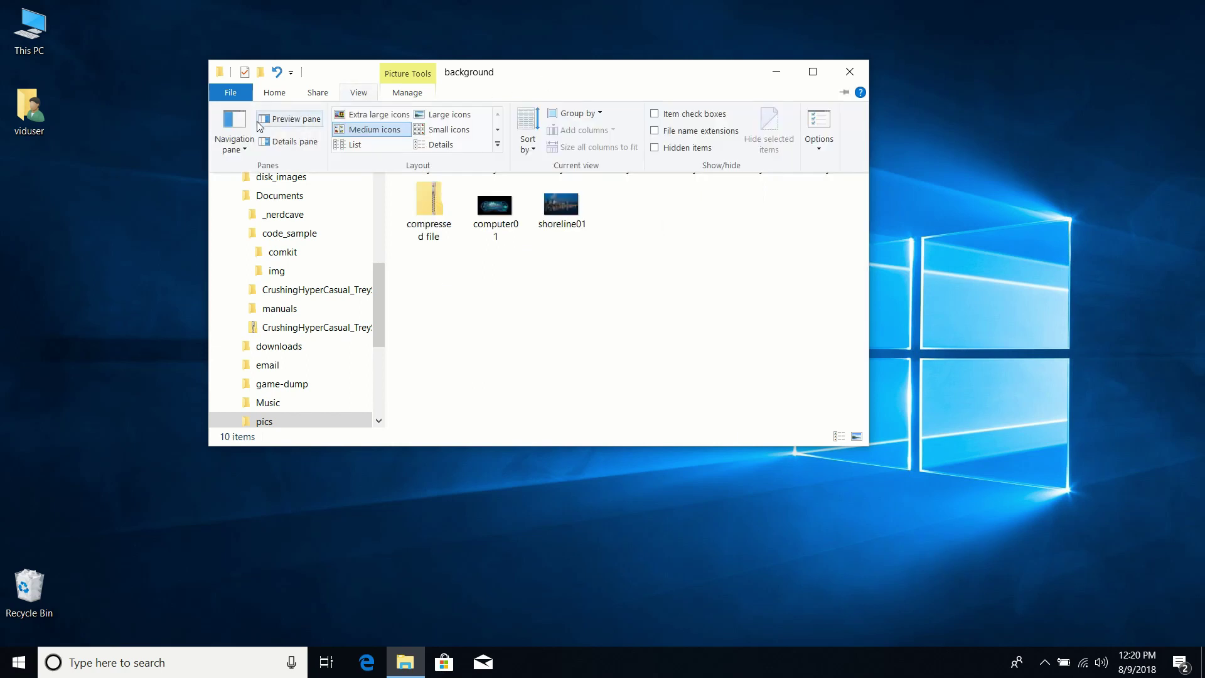
{"action": "left_click", "coordinate": [295, 119]}
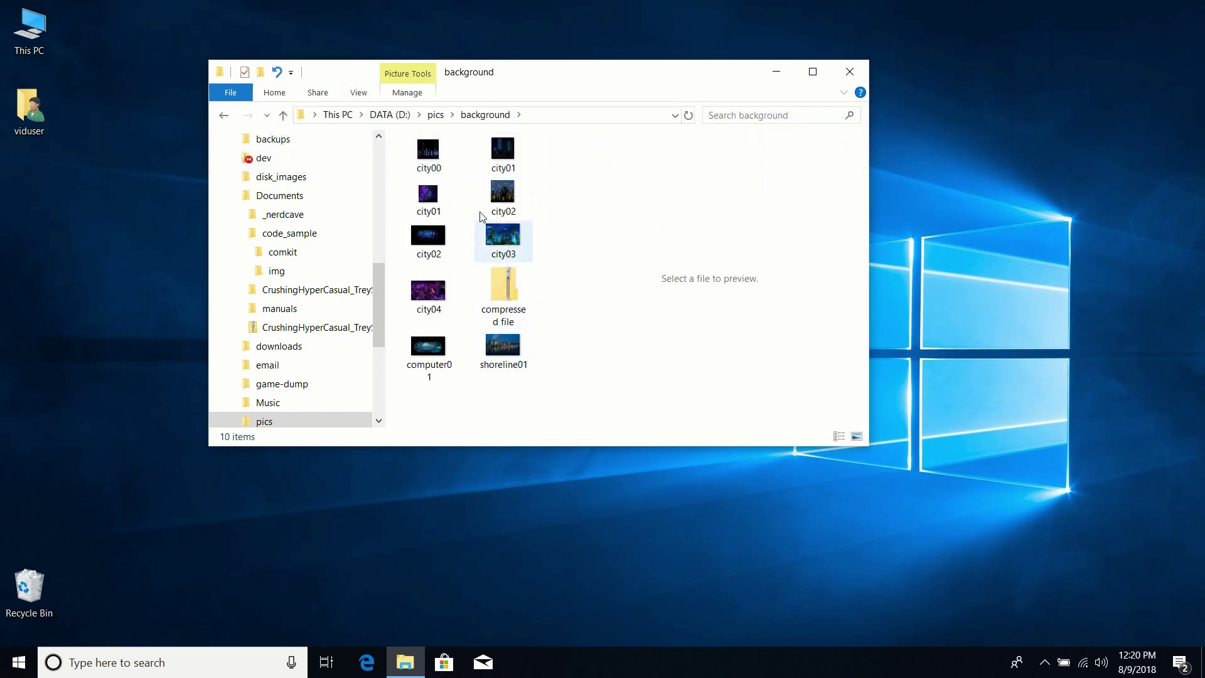
{"action": "left_click", "coordinate": [502, 192]}
{"action": "left_click", "coordinate": [500, 237]}
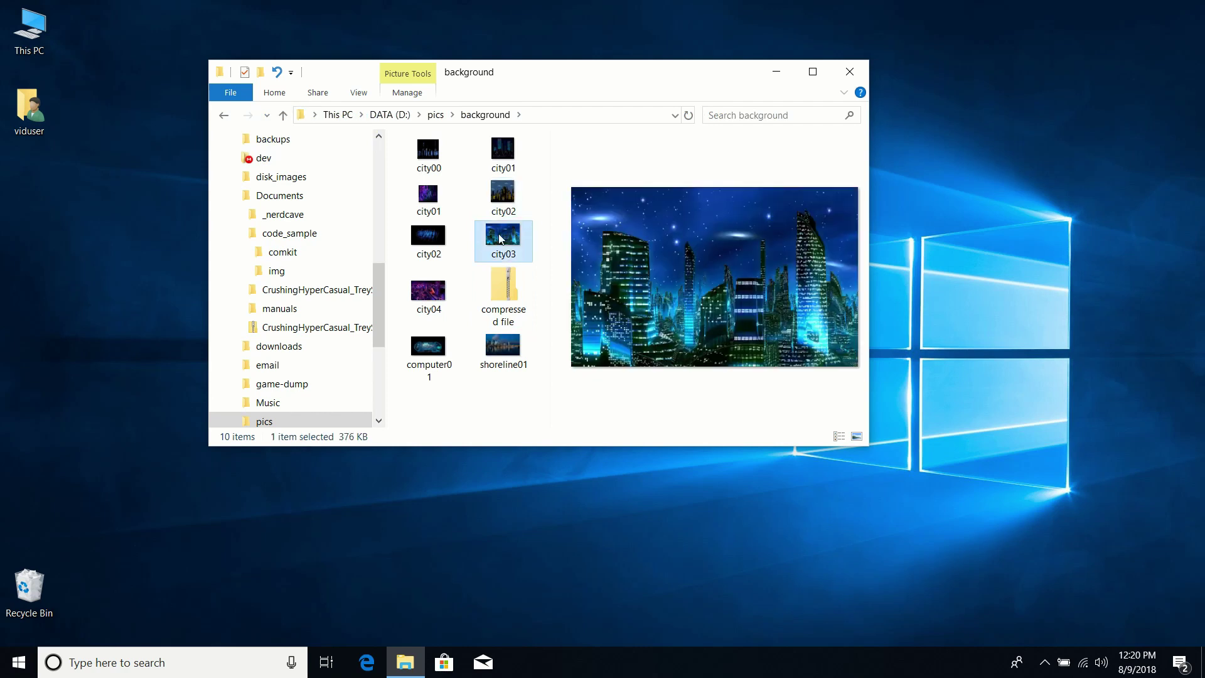
{"action": "left_click", "coordinate": [420, 245]}
{"action": "left_click", "coordinate": [426, 297]}
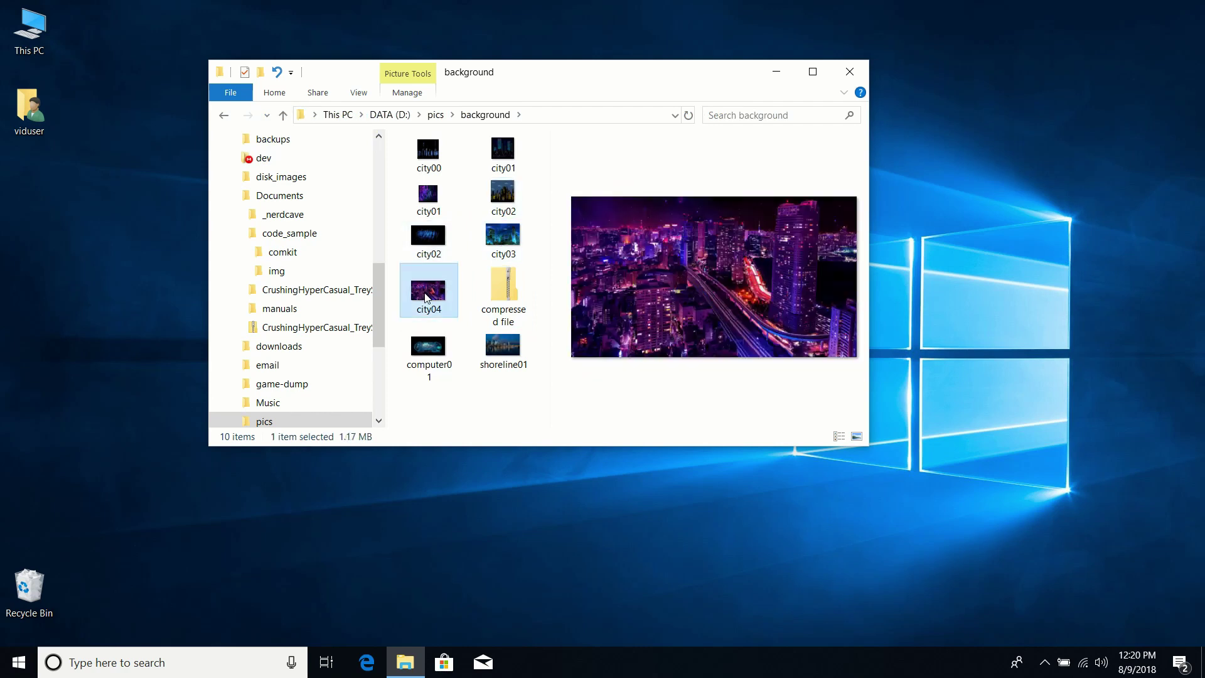
{"action": "left_click", "coordinate": [431, 351]}
{"action": "left_click", "coordinate": [508, 146]}
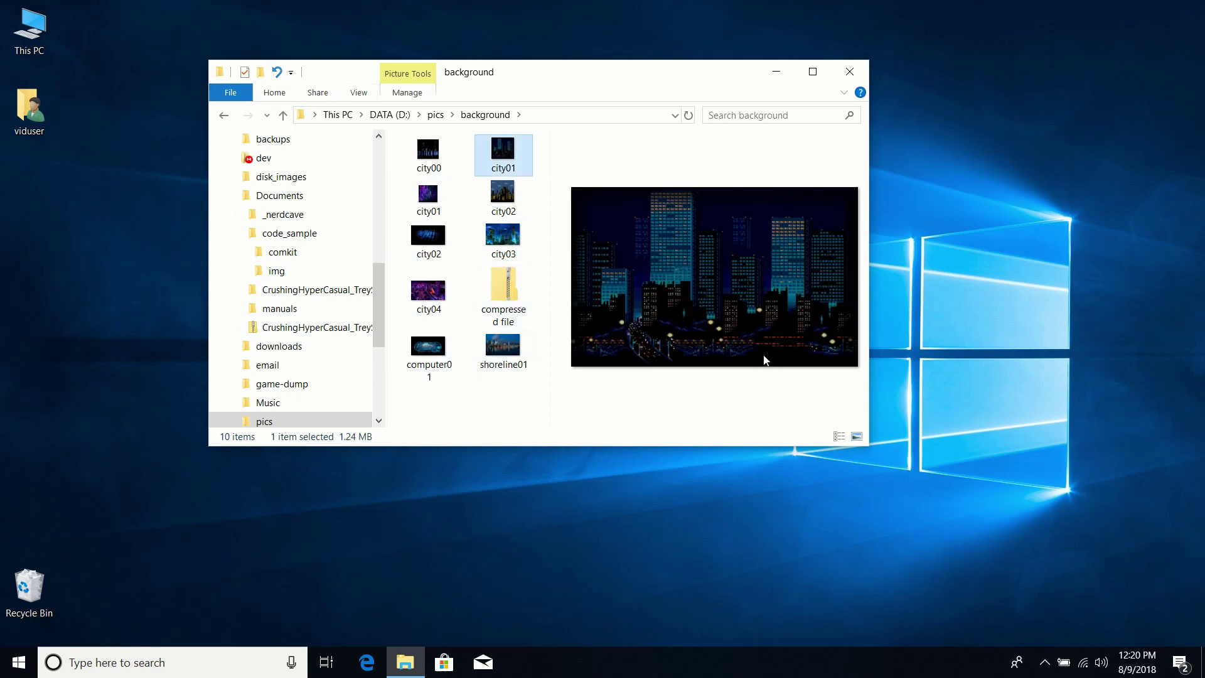
Open the _nerdcave folder in Documents on DATA (D:) and preview the business cards01 and email_sig files.
{"action": "left_click", "coordinate": [389, 114]}
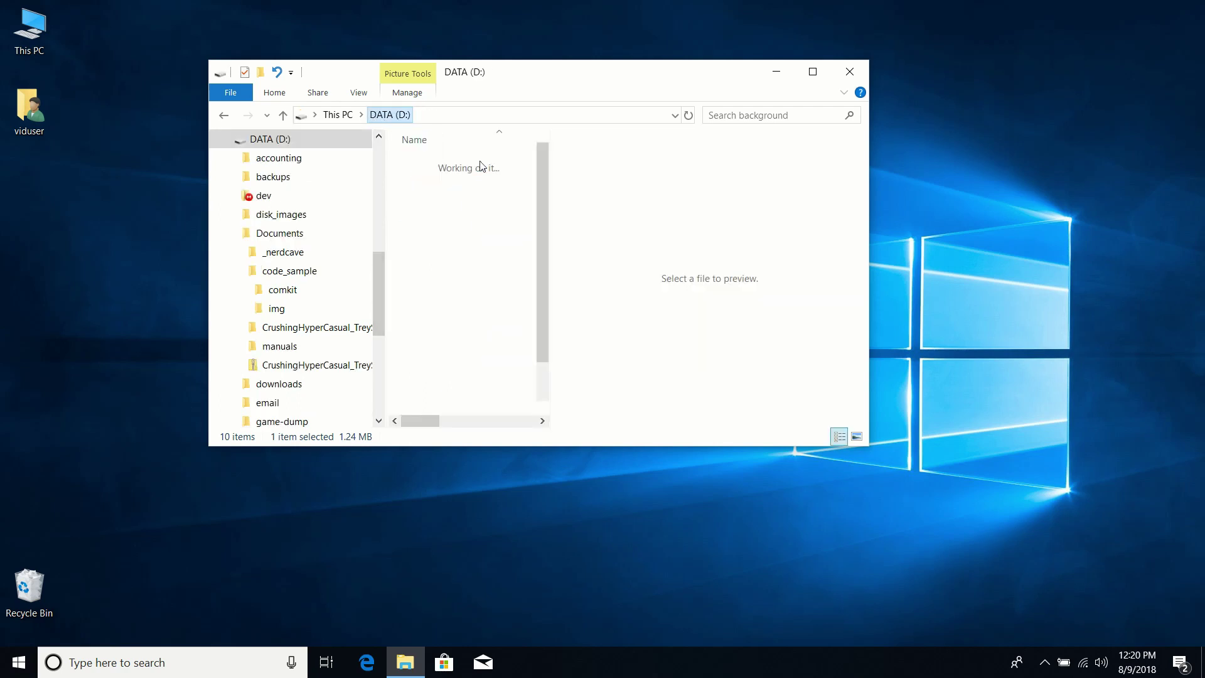
{"action": "double_click", "coordinate": [471, 231]}
{"action": "key", "text": "Return"}
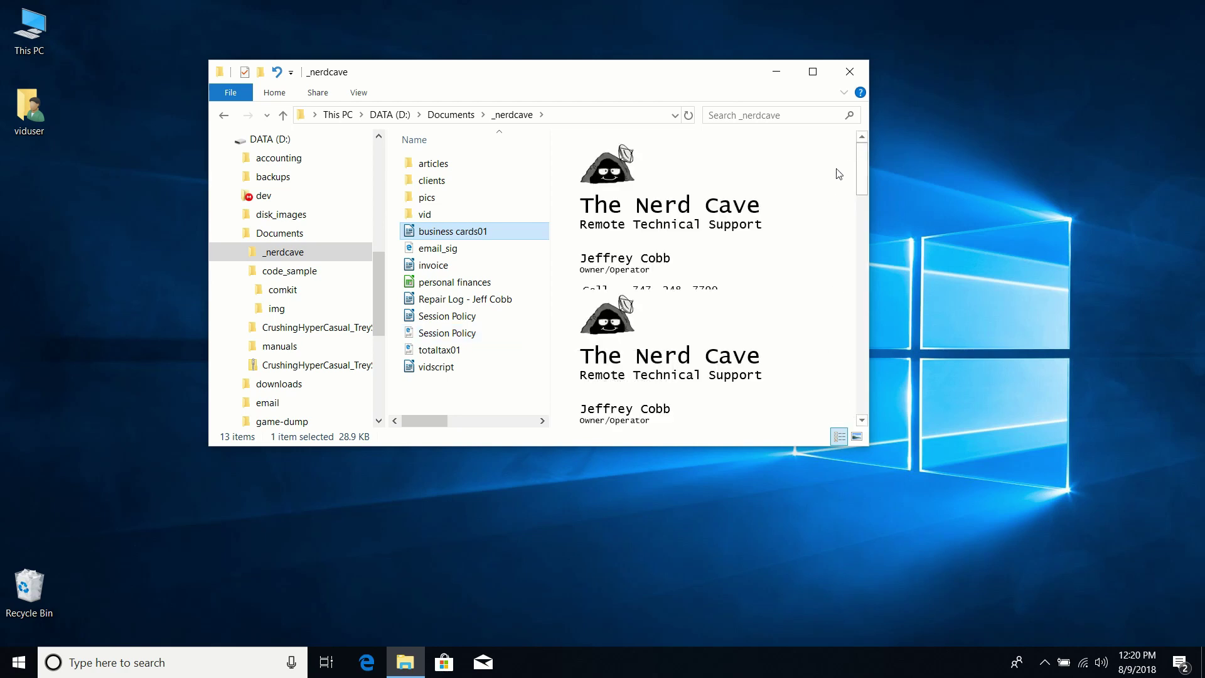
{"action": "left_click_drag", "start_coordinate": [864, 162], "coordinate": [872, 114]}
{"action": "left_click", "coordinate": [439, 248]}
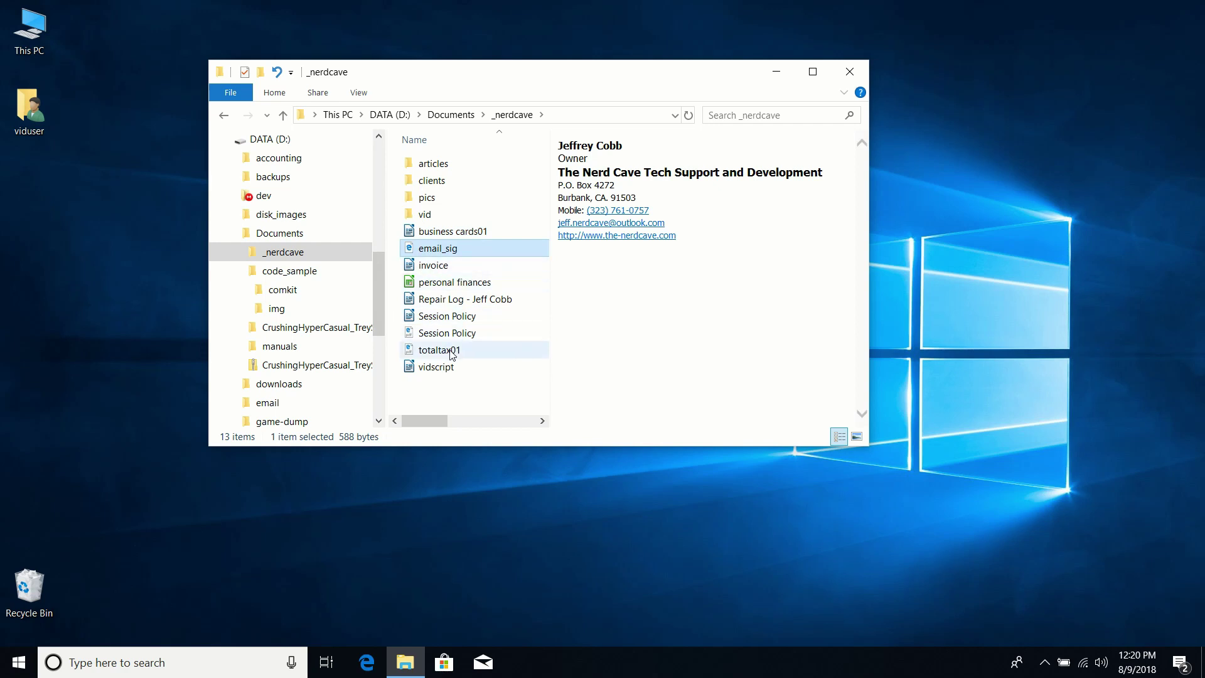
Preview the sticky-notes file in the Documents folder and return to the root of DATA (D:).
{"action": "left_click", "coordinate": [450, 114]}
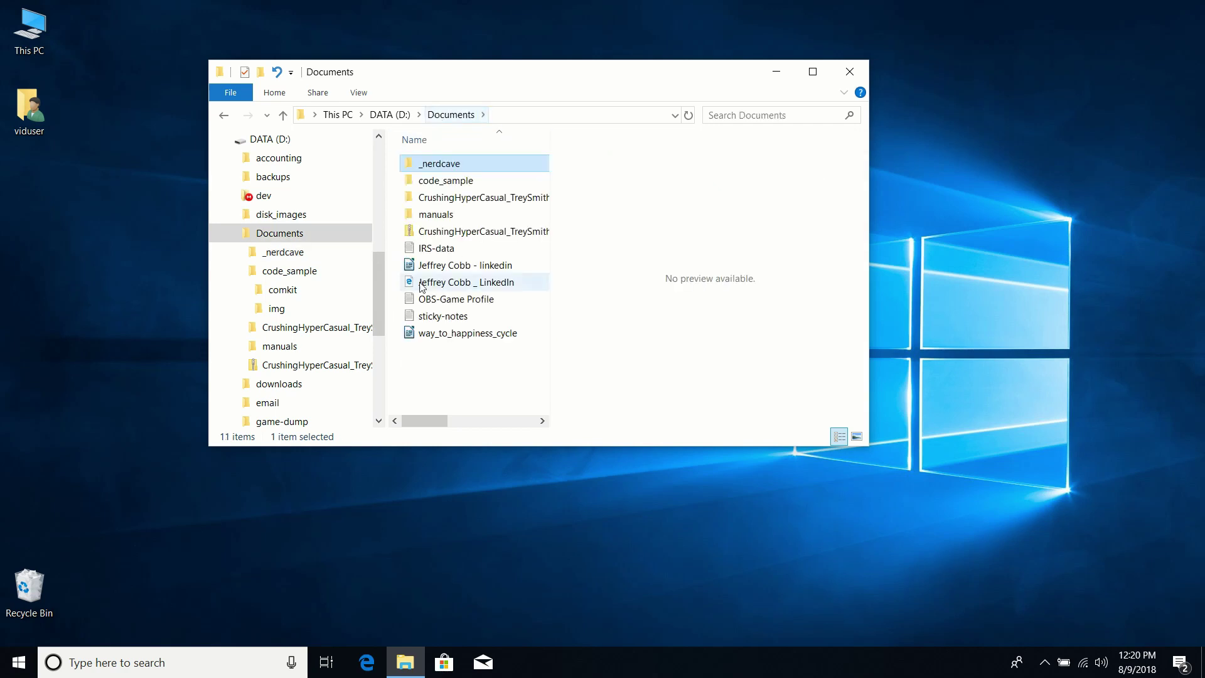
{"action": "left_click", "coordinate": [440, 316]}
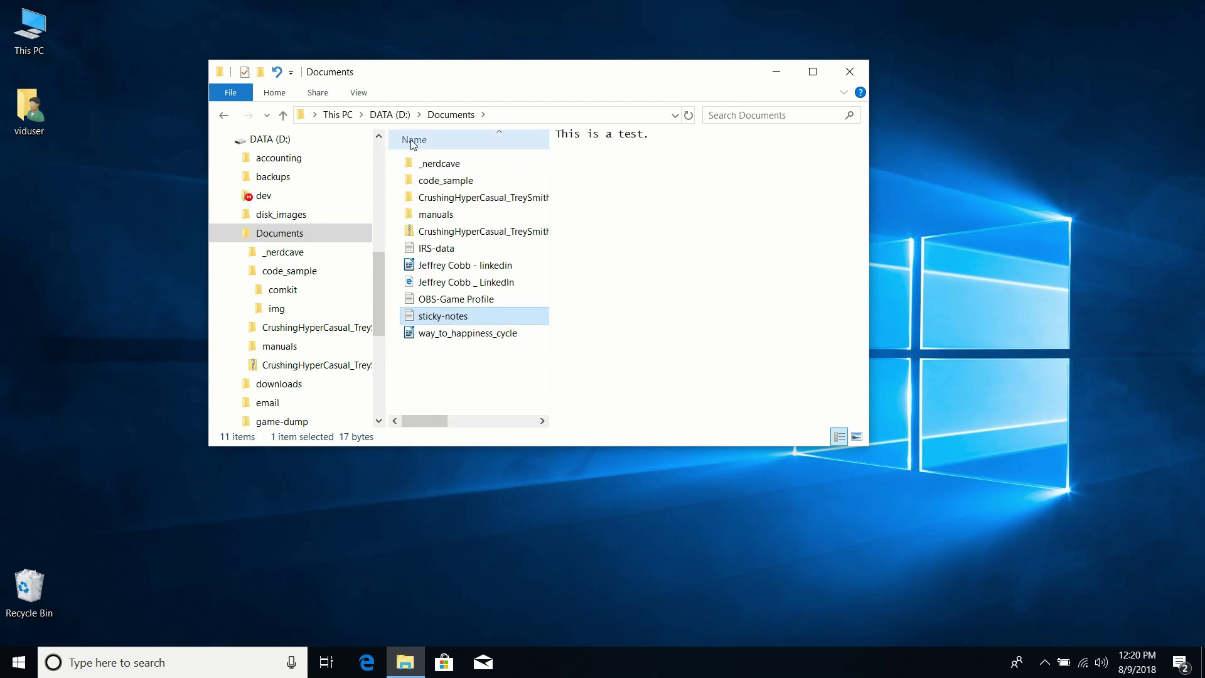
{"action": "left_click", "coordinate": [397, 115]}
{"action": "scroll", "coordinate": [458, 276], "scroll_direction": "down", "scroll_amount": 1}
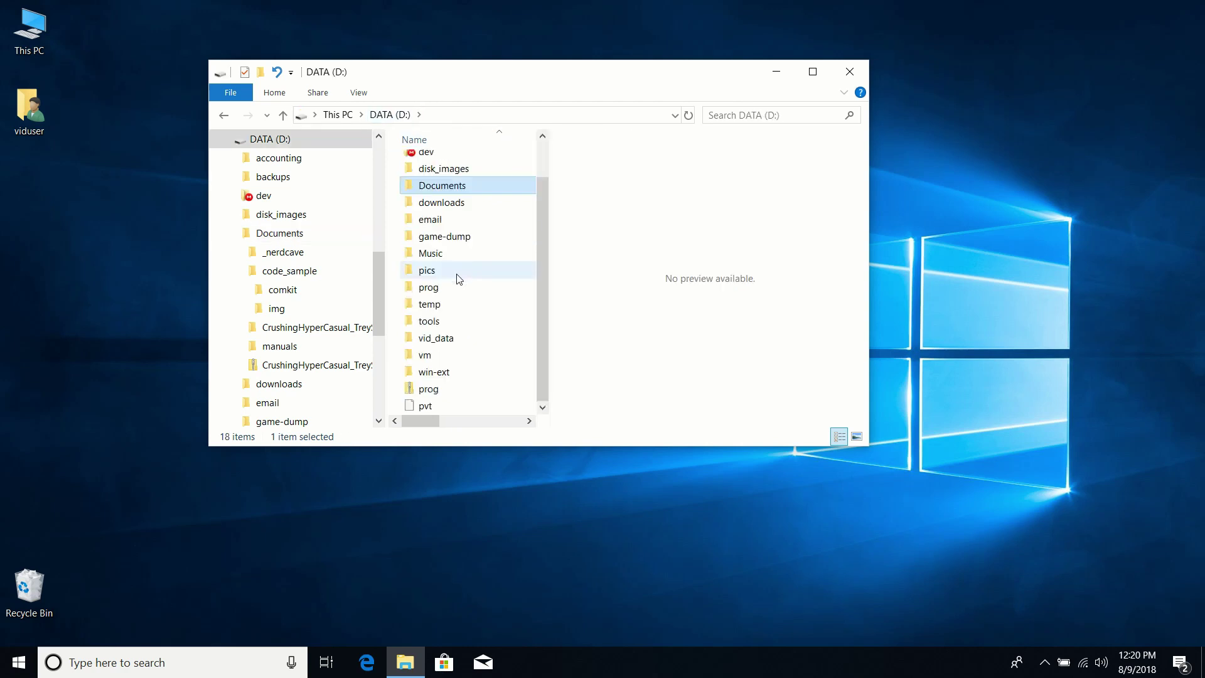
Turn off the preview pane and enlarge the File Explorer window so the whole DATA (D:) list fits.
{"action": "left_click", "coordinate": [443, 405]}
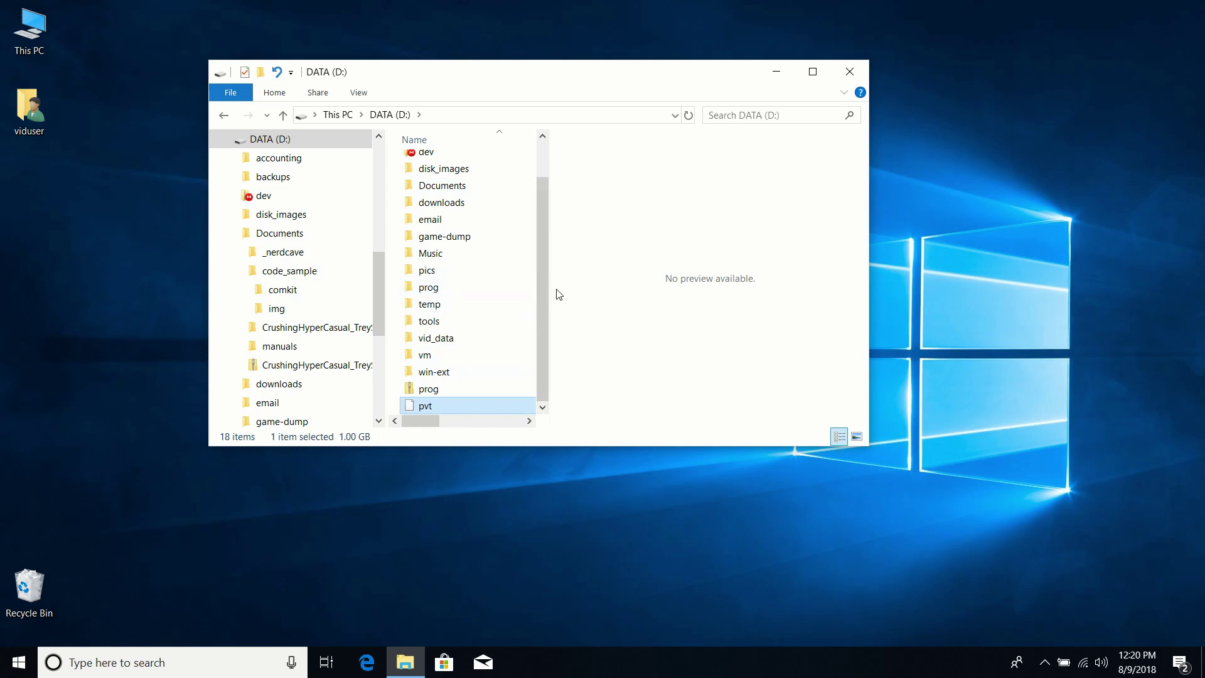
{"action": "key", "text": "alt+p"}
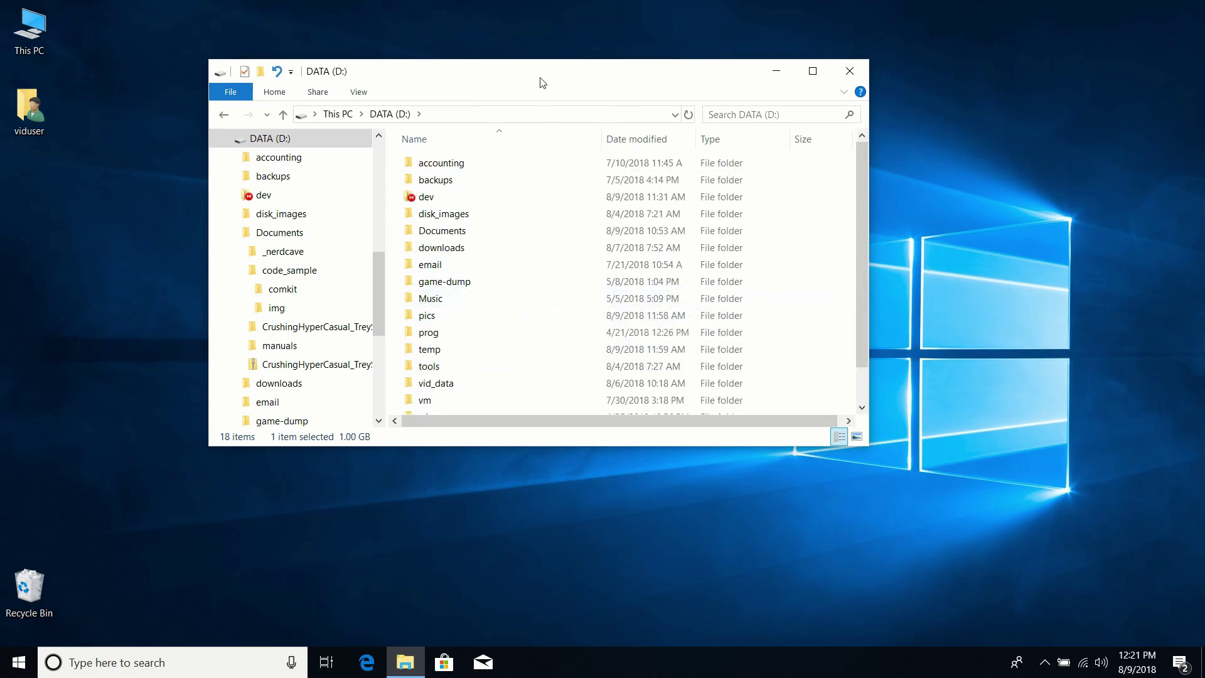
{"action": "left_click_drag", "start_coordinate": [538, 80], "coordinate": [465, 71]}
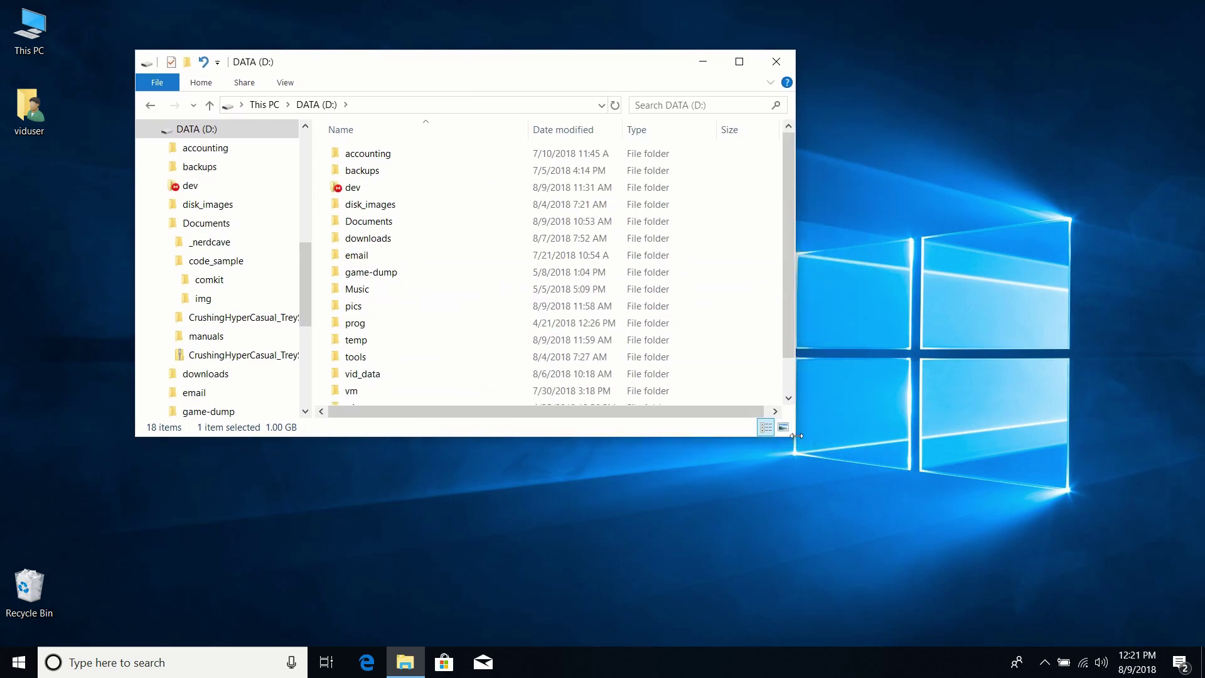
{"action": "left_click_drag", "start_coordinate": [794, 437], "coordinate": [980, 553]}
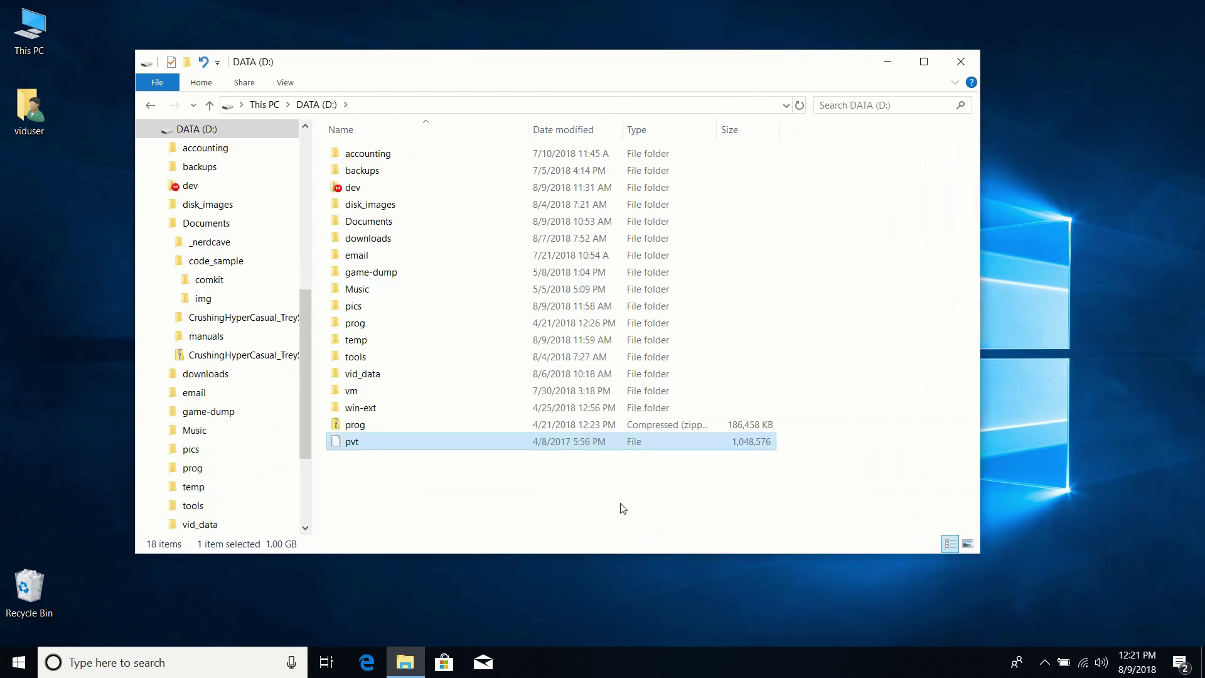
{"action": "left_click", "coordinate": [605, 509]}
{"action": "left_click_drag", "start_coordinate": [564, 61], "coordinate": [627, 48]}
Search DATA (D:) for files matching *.JPG and *.jpg, and clear the search.
{"action": "key", "text": "ctrl+f"}
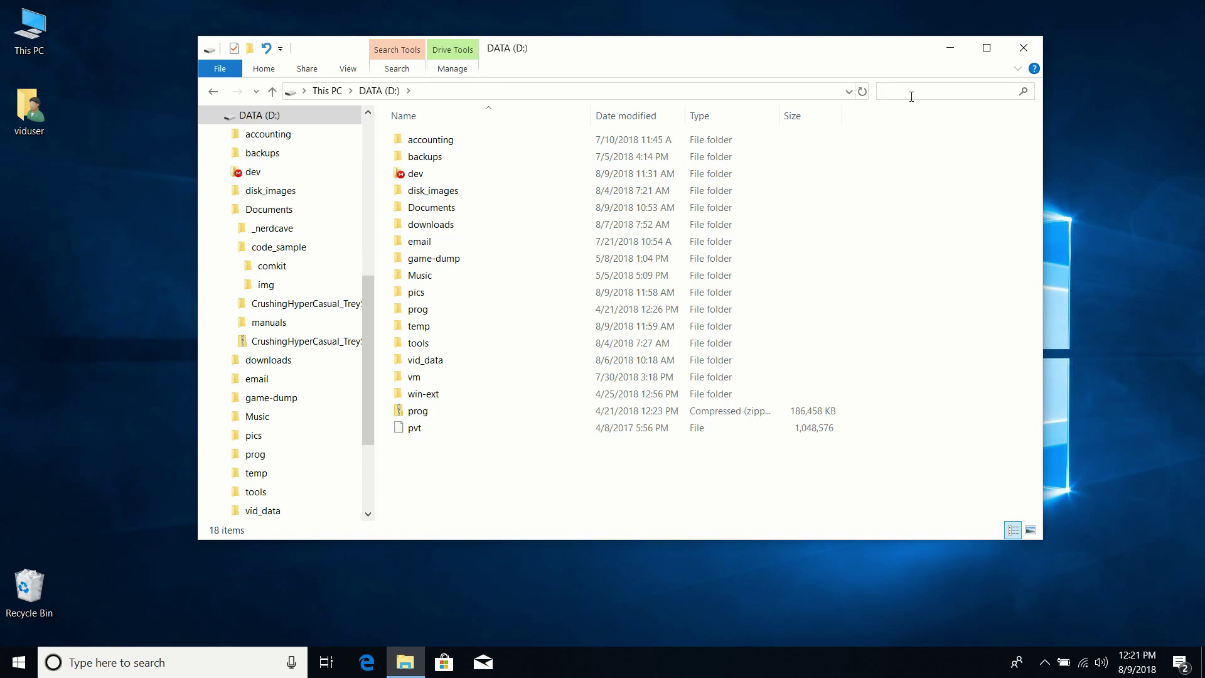
{"action": "type", "text": "1"}
{"action": "key", "text": "BackSpace"}
{"action": "type", "text": "*"}
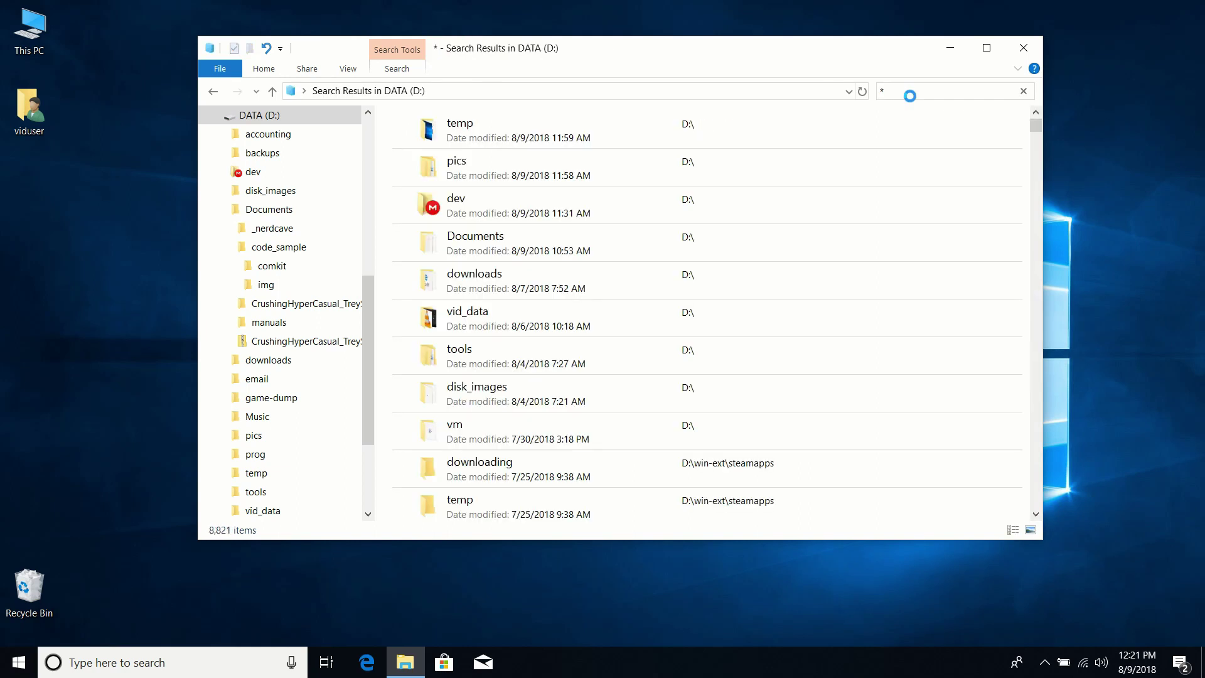
{"action": "type", "text": ".JP"}
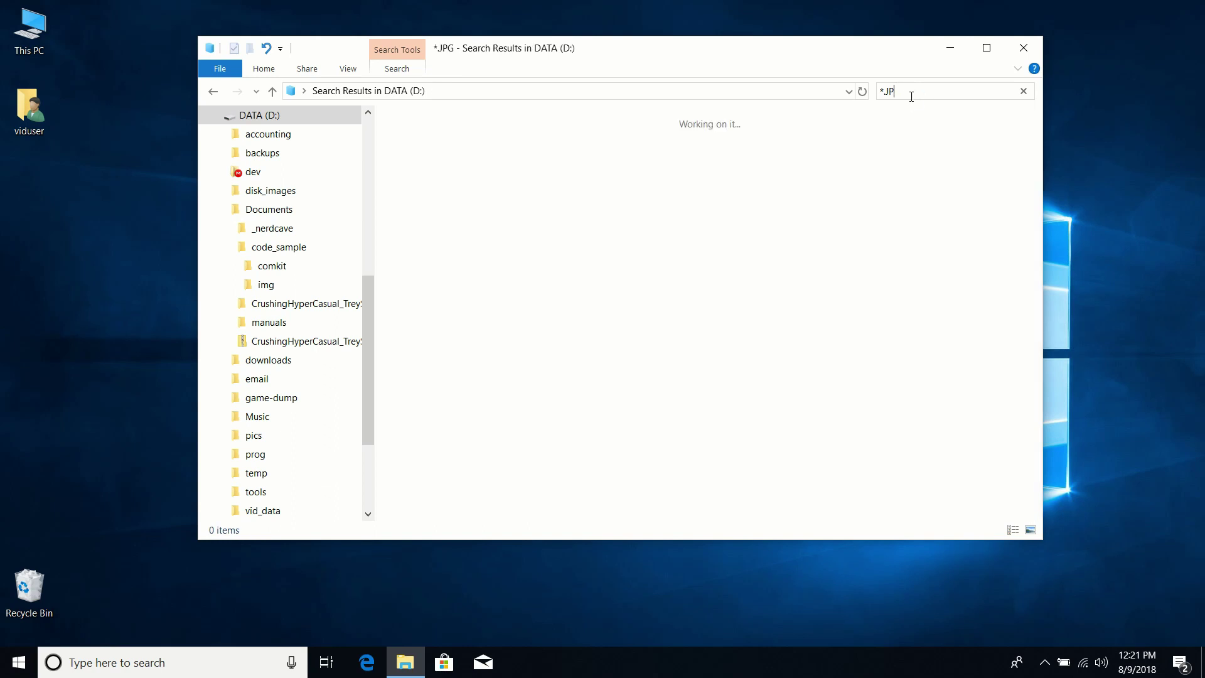
{"action": "type", "text": "Gjpg"}
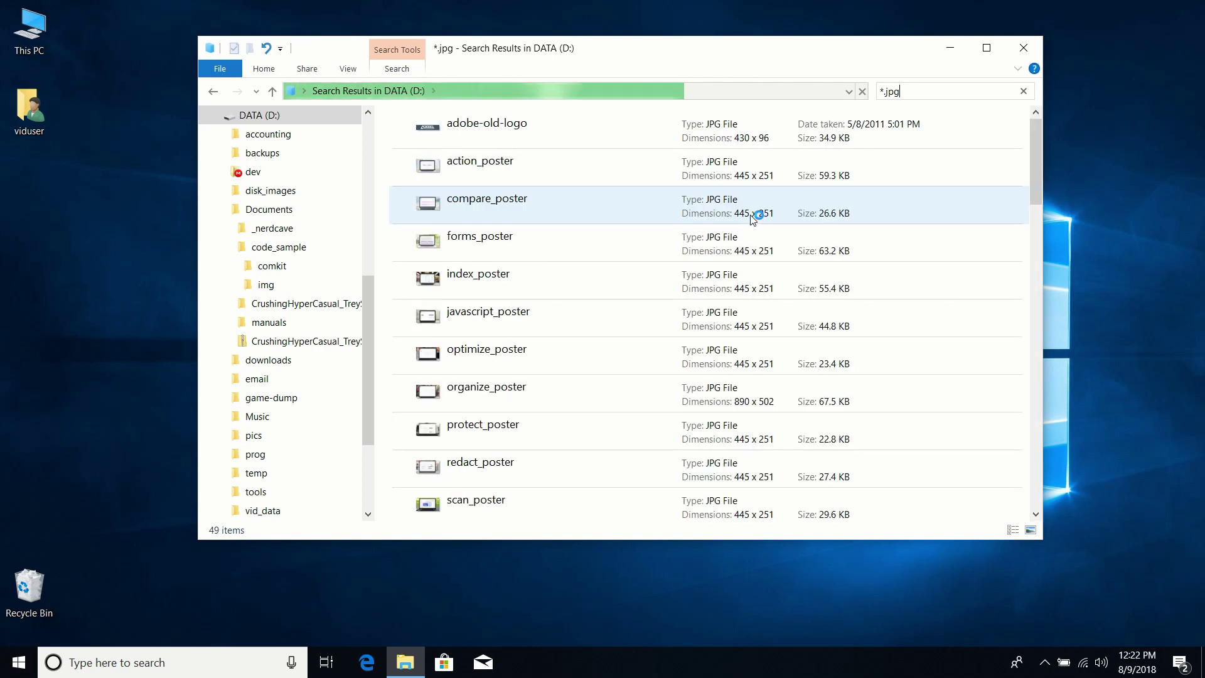
{"action": "left_click", "coordinate": [1023, 91]}
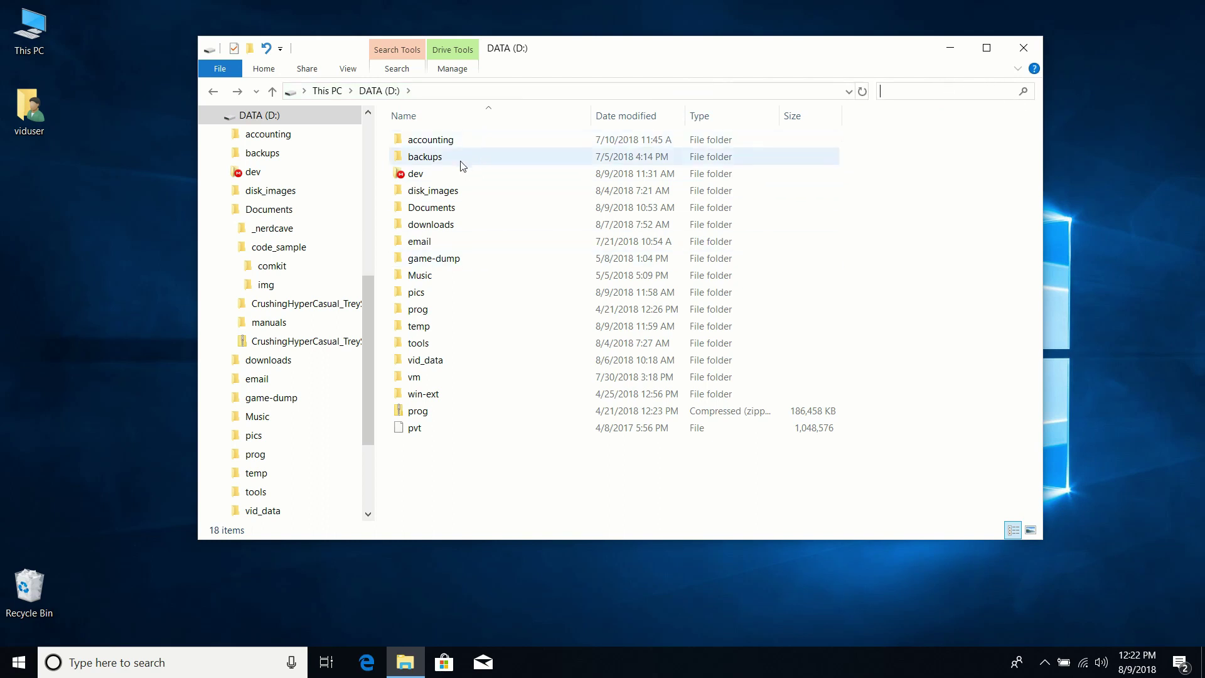
{"action": "left_click", "coordinate": [907, 91]}
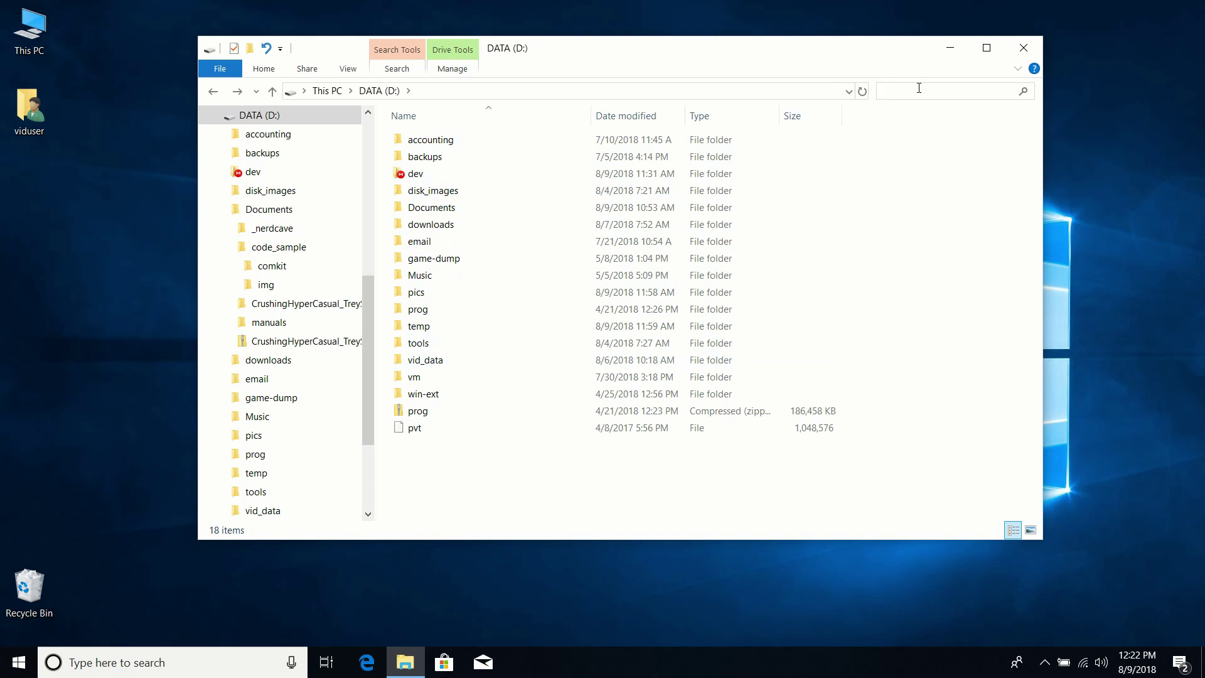
Open the Documents folder and search it for *.txt files.
{"action": "double_click", "coordinate": [456, 210]}
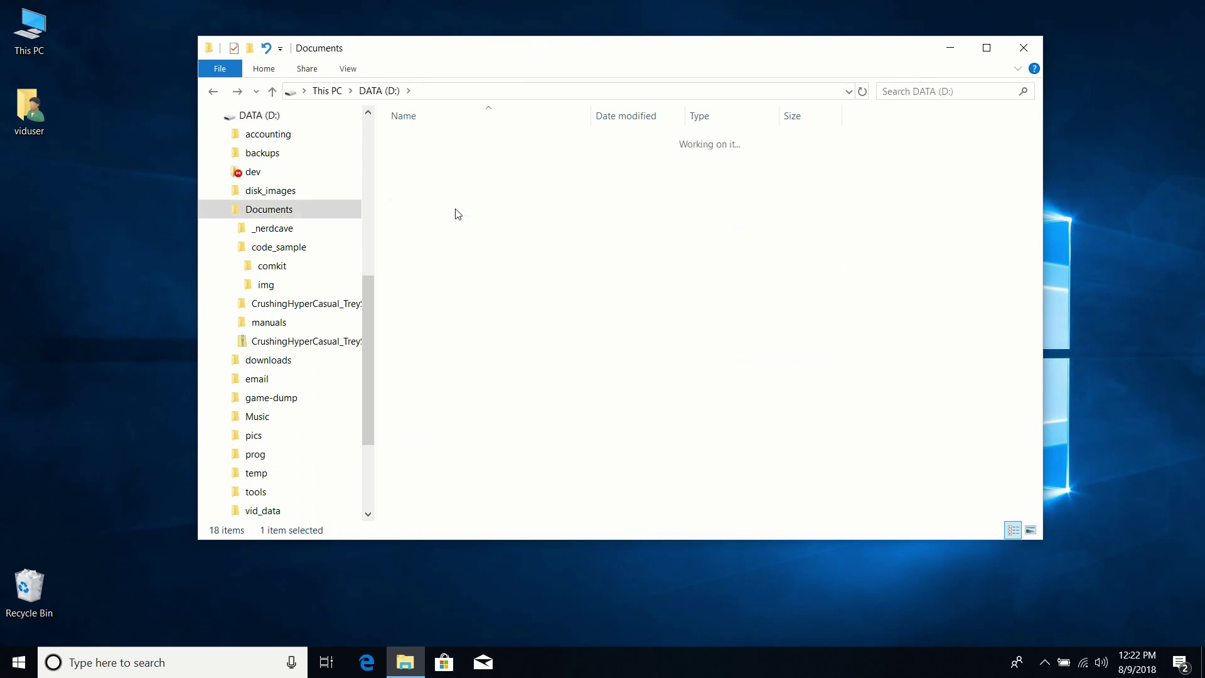
{"action": "left_click", "coordinate": [911, 93]}
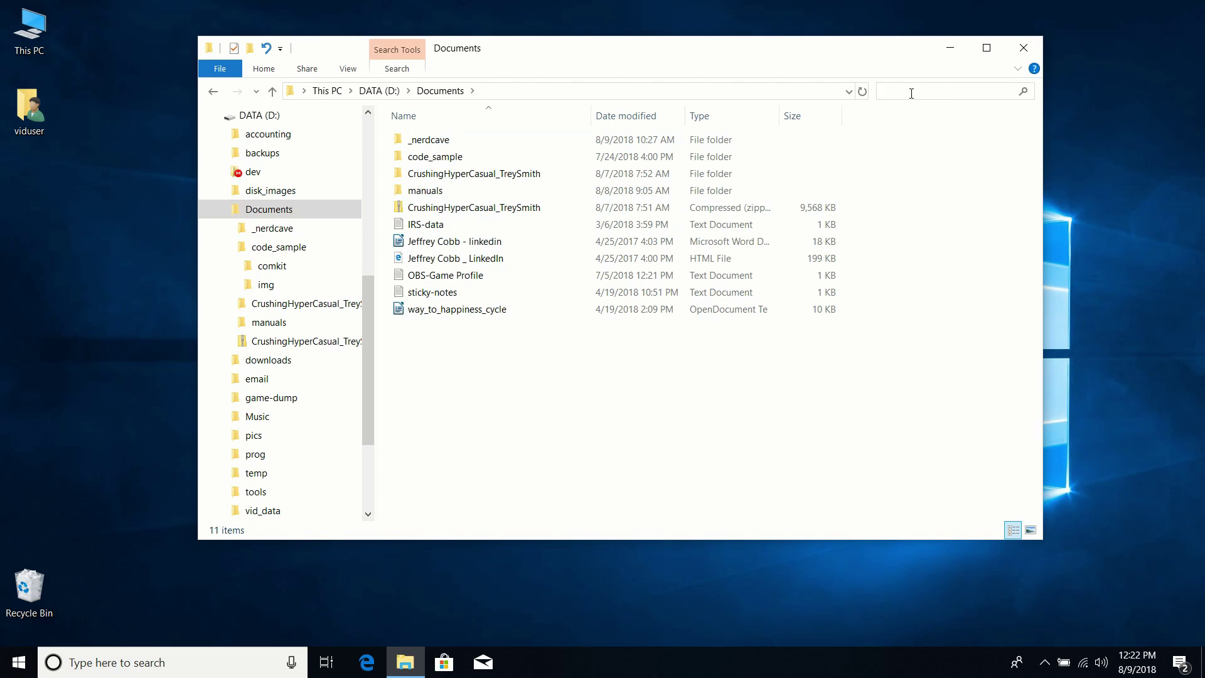
{"action": "type", "text": "*.txt"}
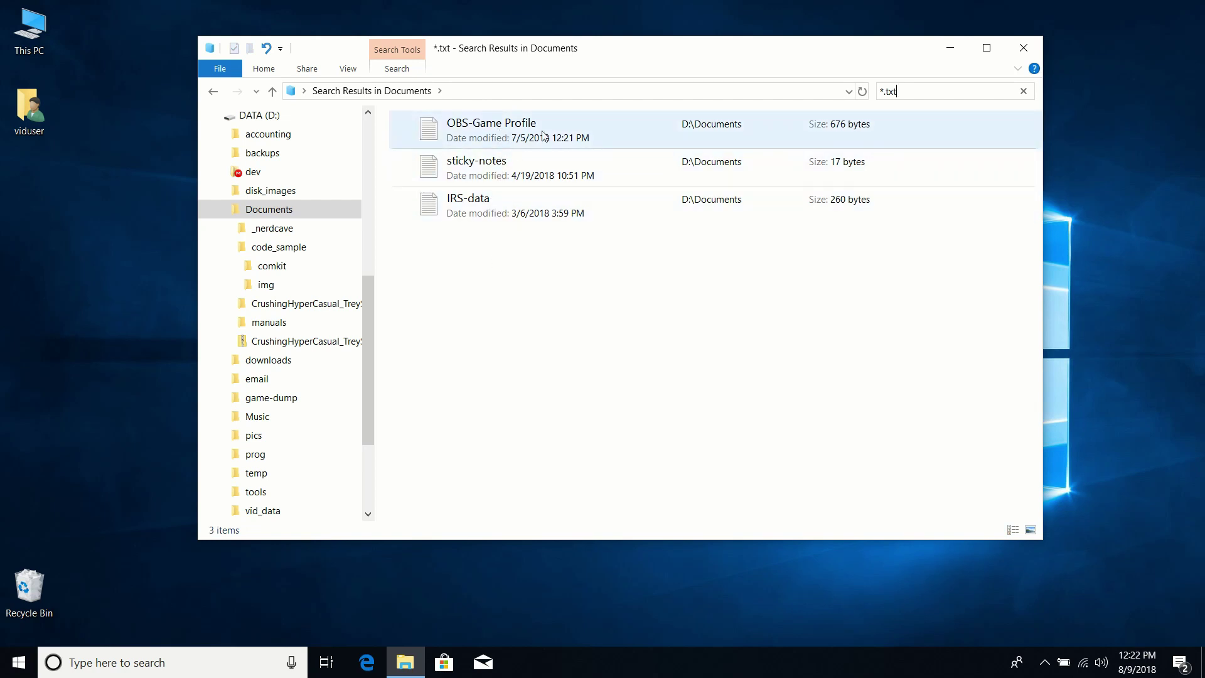
Replace the Documents search with irs* and narrow it to irs*.doc, removing the .doc extension again.
{"action": "left_click", "coordinate": [917, 91]}
{"action": "double_click", "coordinate": [918, 92]}
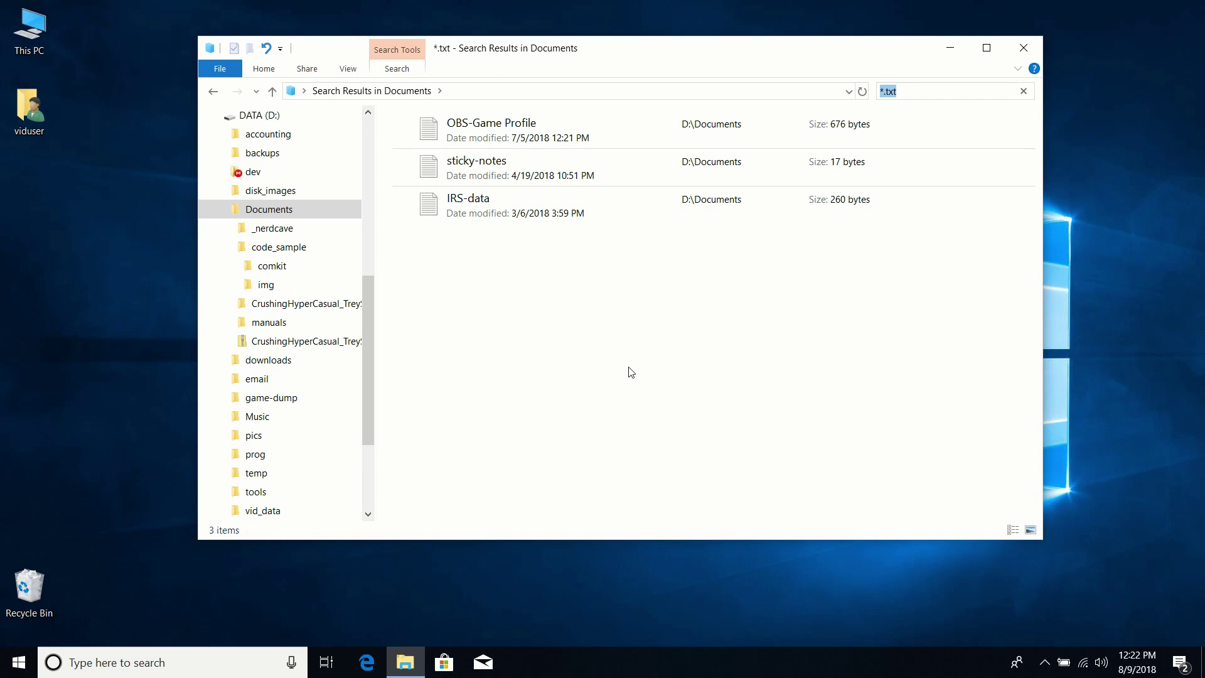
{"action": "type", "text": "irs*"}
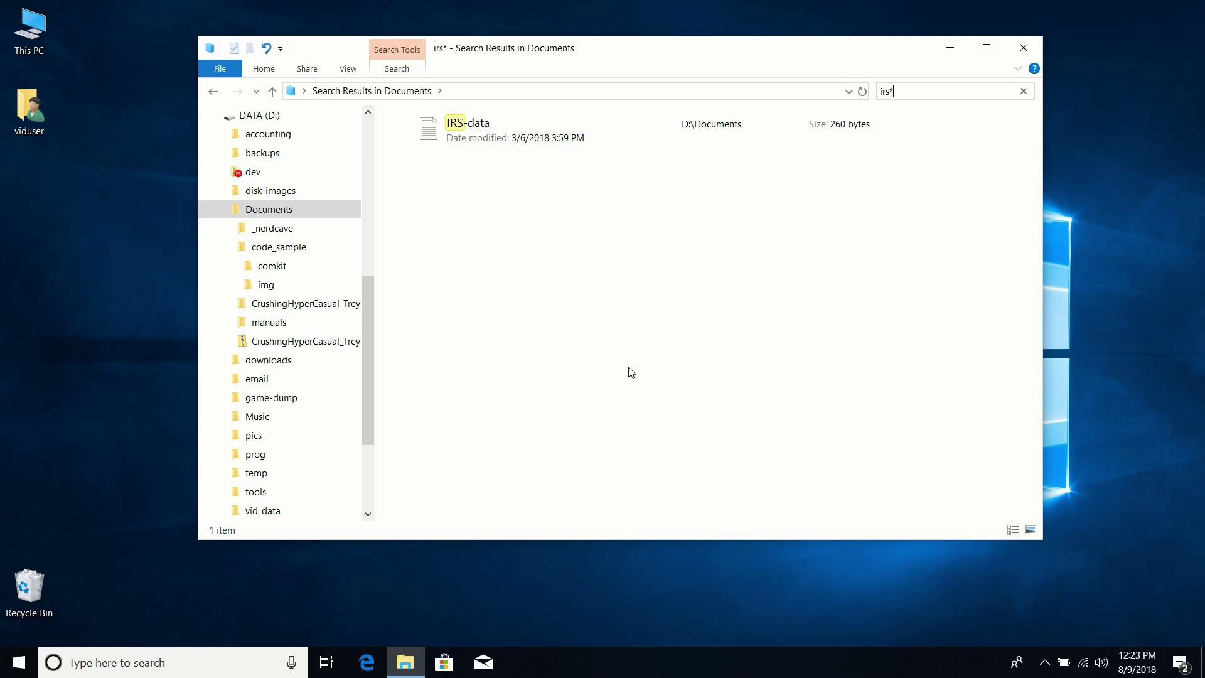
{"action": "type", "text": ".doc"}
{"action": "key", "text": "BackSpace"}
{"action": "key", "text": "BackSpace"}
{"action": "key", "text": "BackSpace"}
{"action": "key", "text": "BackSpace"}
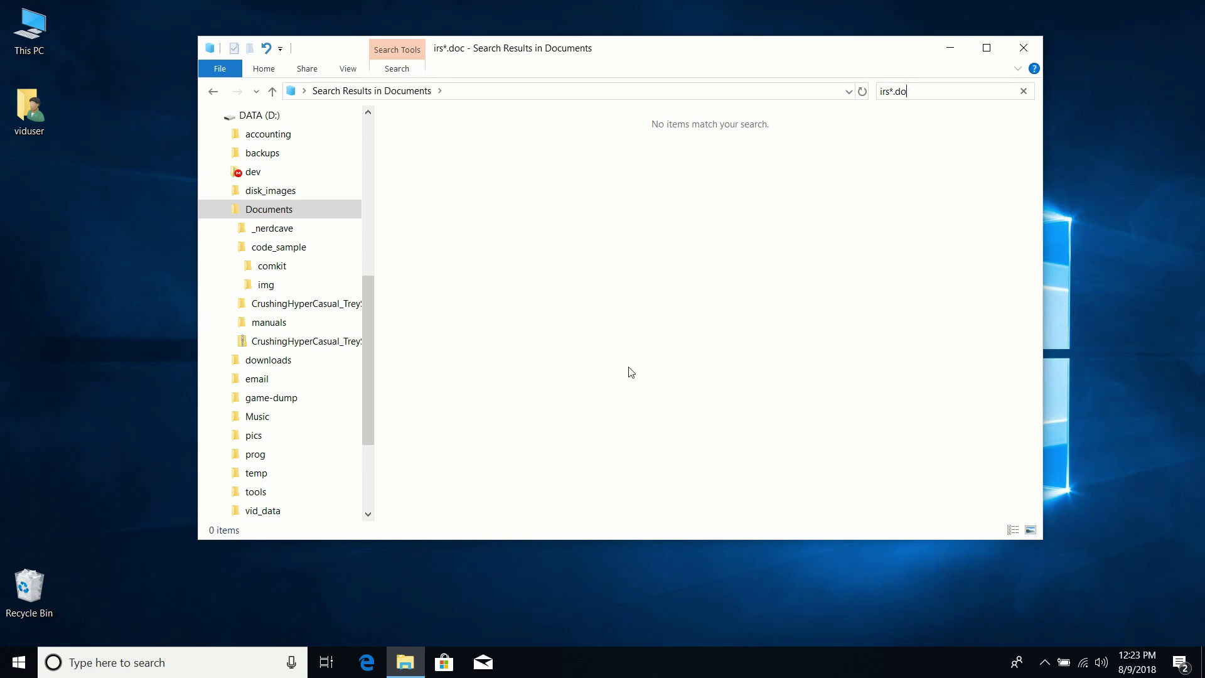
Search the Documents folder for irs*.tx and clear the search.
{"action": "type", "text": ".tx"}
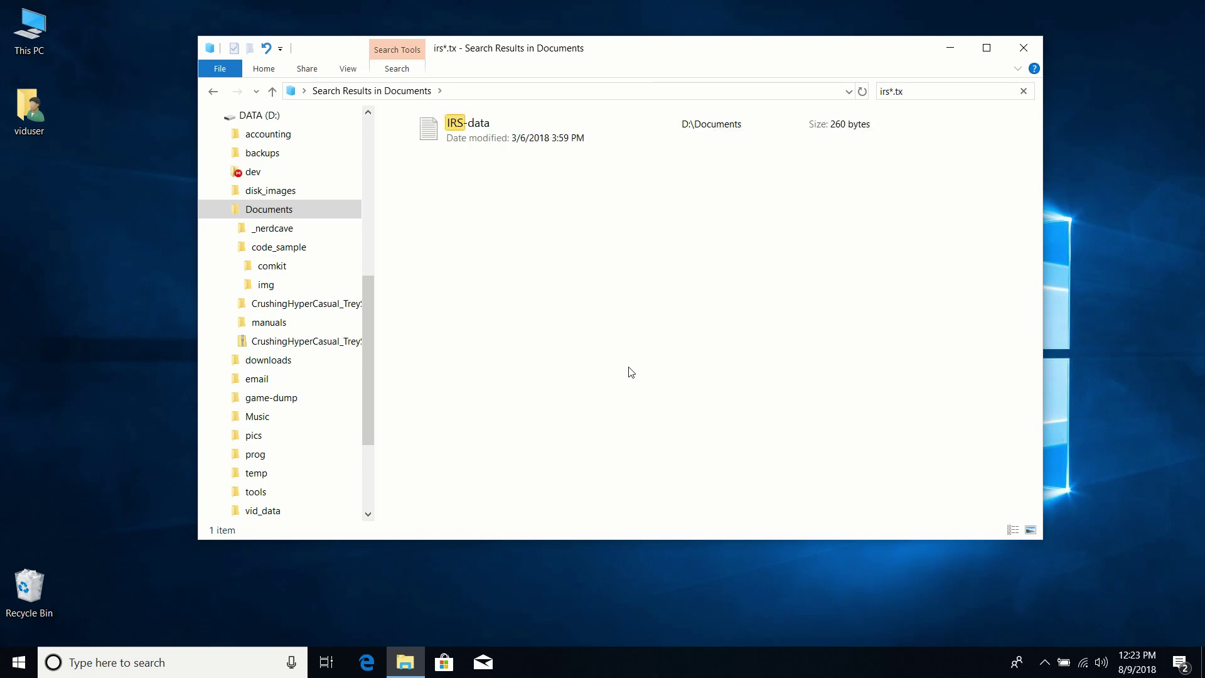
{"action": "key", "text": "BackSpace"}
{"action": "key", "text": "BackSpace"}
{"action": "key", "text": "BackSpace"}
{"action": "key", "text": "BackSpace"}
{"action": "key", "text": "BackSpace"}
{"action": "key", "text": "BackSpace"}
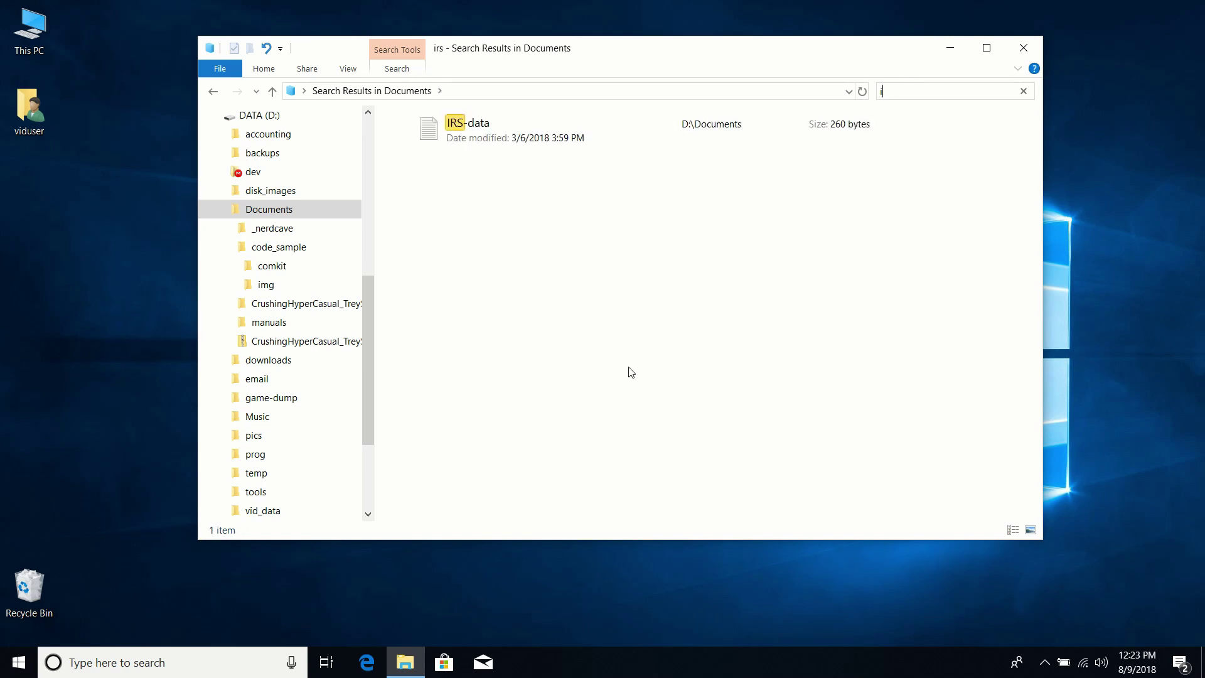
{"action": "key", "text": "BackSpace"}
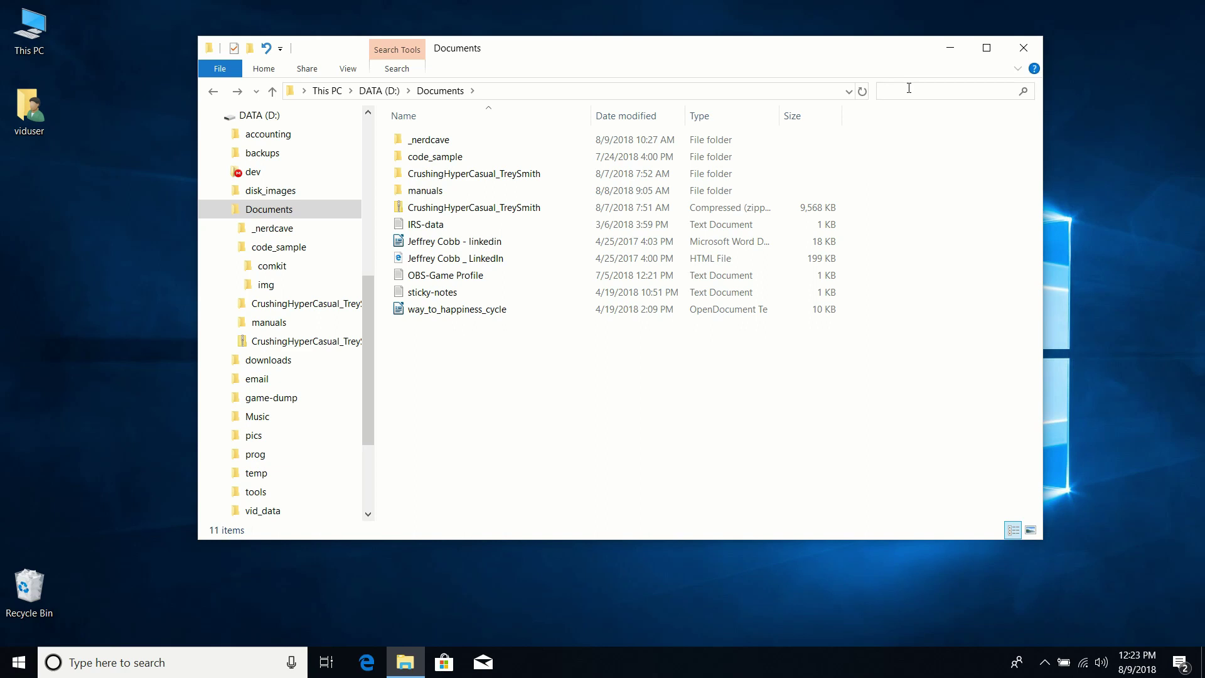
Search the Documents folder with the single-character wildcard pattern ?eff* and clear the search.
{"action": "type", "text": "?eff*"}
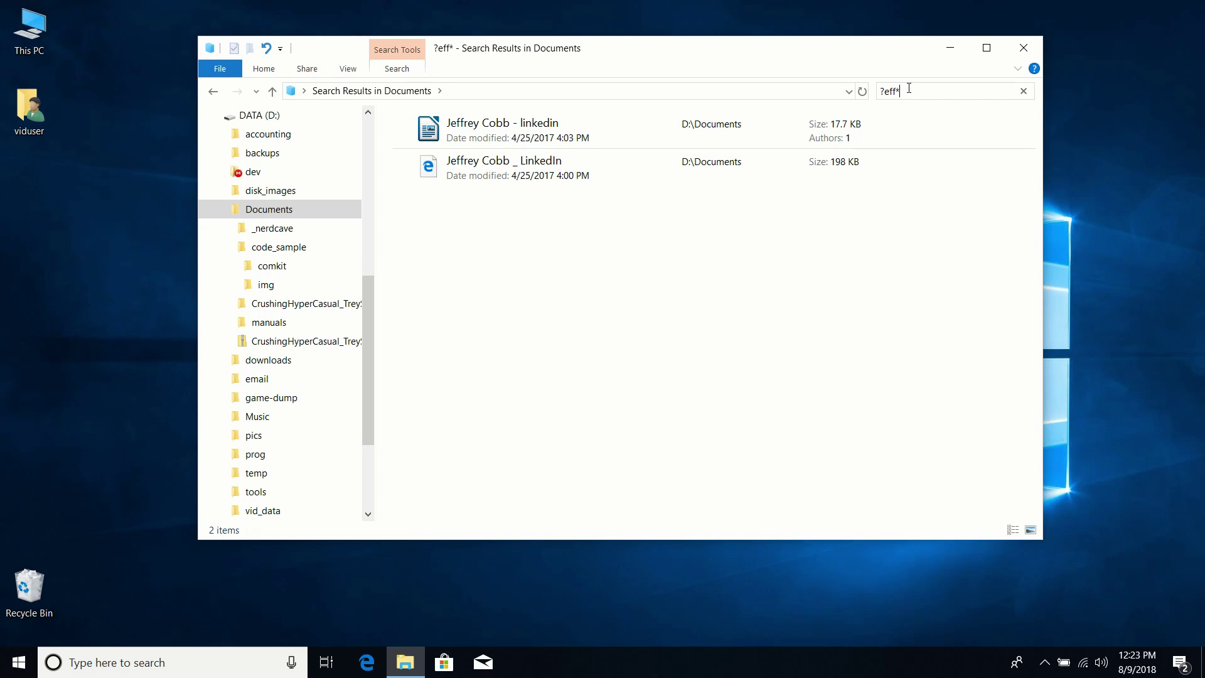
{"action": "key", "text": "BackSpace"}
{"action": "key", "text": "BackSpace"}
{"action": "key", "text": "BackSpace"}
{"action": "key", "text": "BackSpace"}
{"action": "key", "text": "BackSpace"}
Search the Documents folder for ??ff, clear the search and leave the search field.
{"action": "type", "text": "??"}
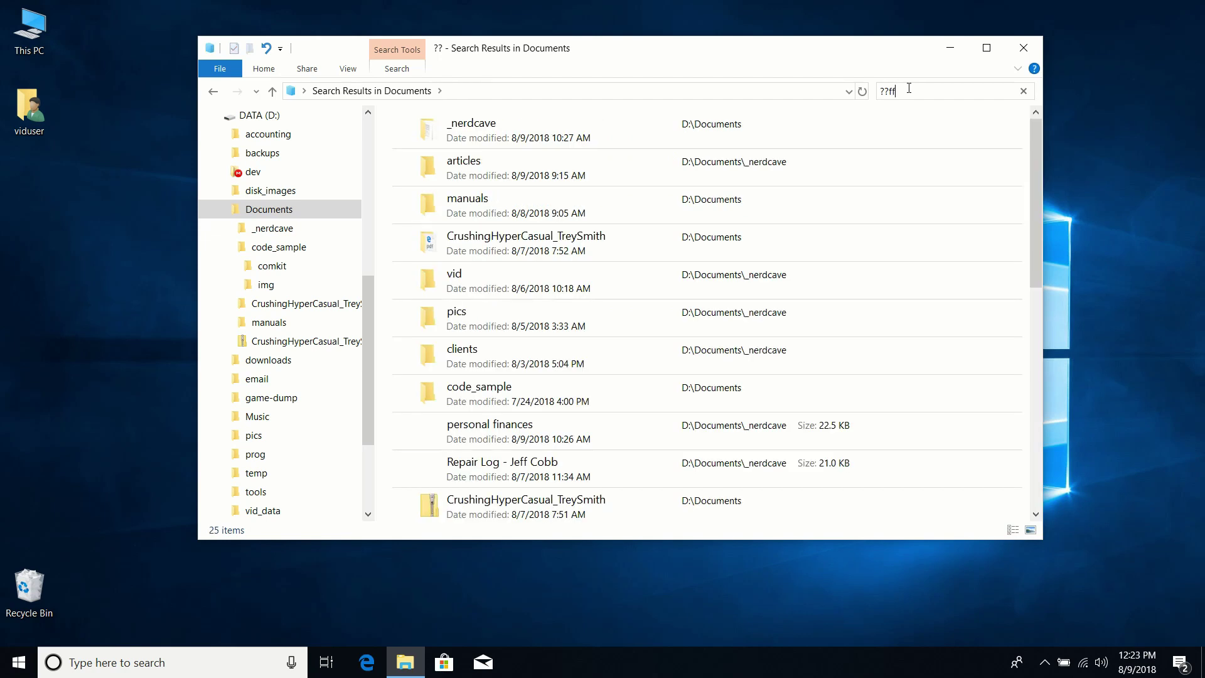
{"action": "type", "text": "ff"}
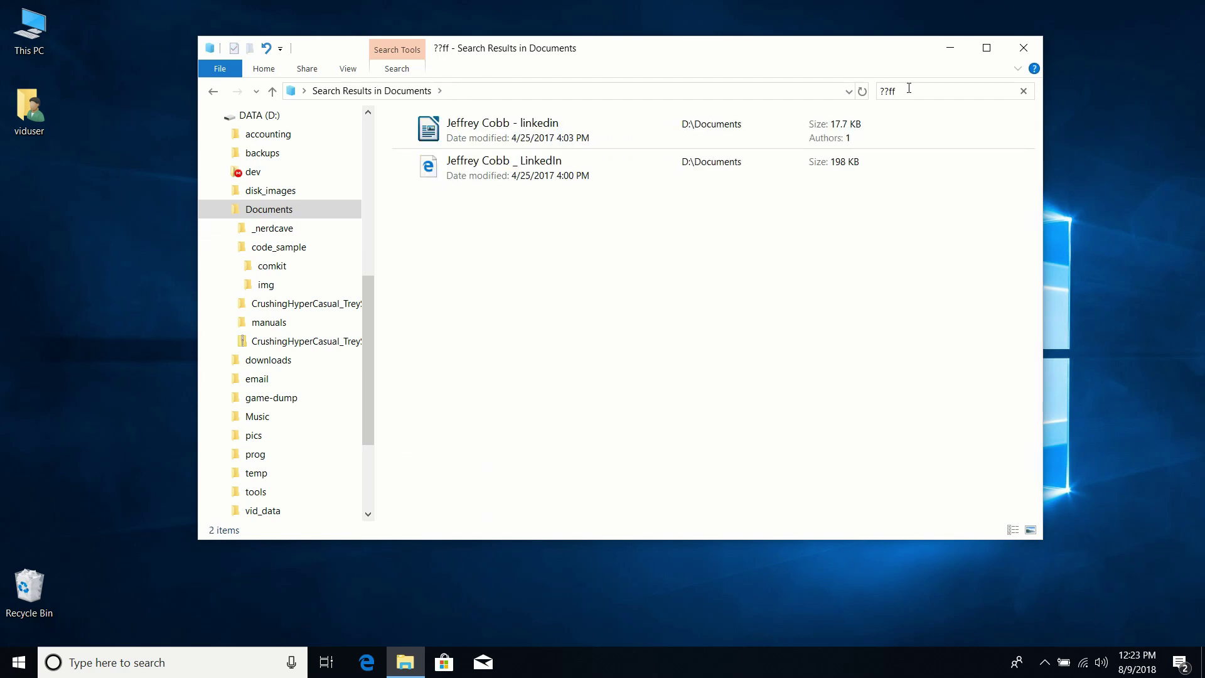
{"action": "key", "text": "BackSpace"}
{"action": "key", "text": "BackSpace"}
{"action": "key", "text": "BackSpace"}
{"action": "key", "text": "BackSpace"}
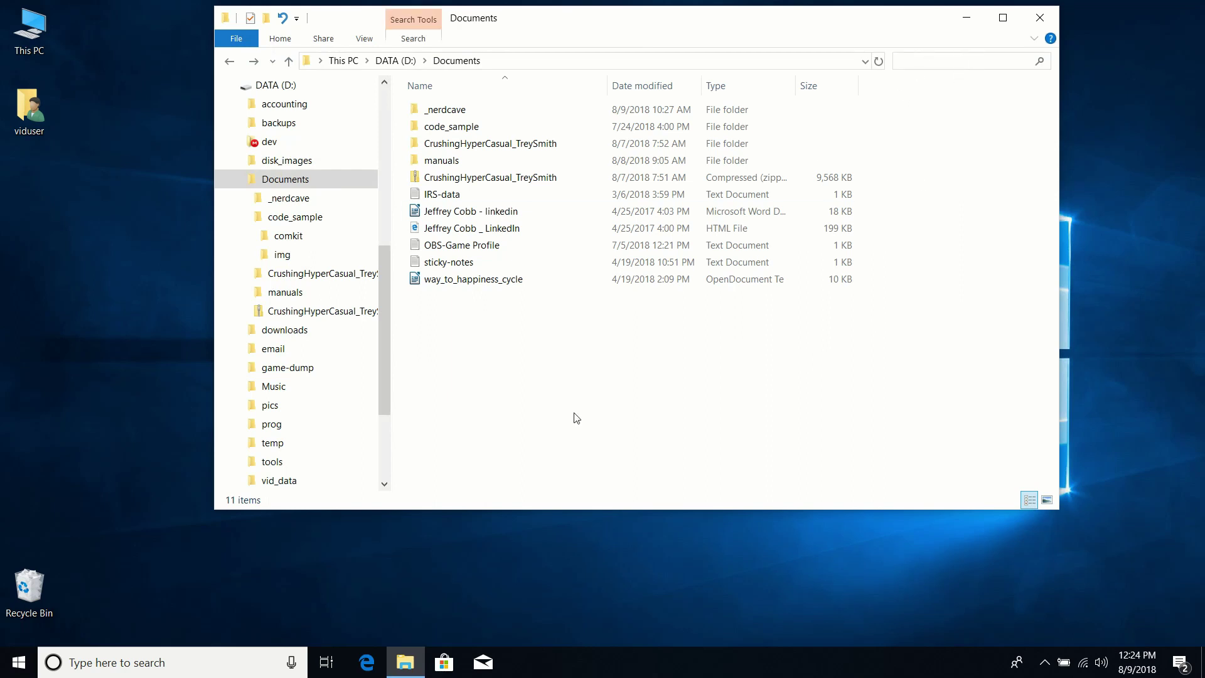
{"action": "left_click", "coordinate": [543, 436]}
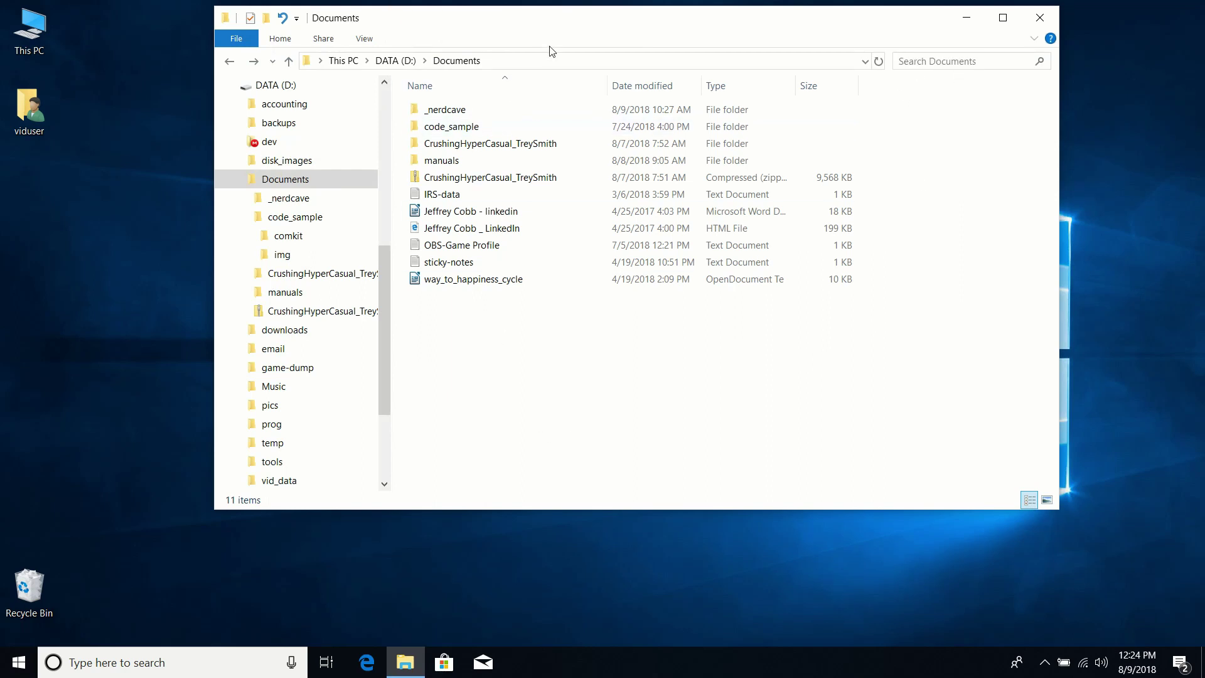
Open the Windows taskbar search, choose its Documents category and dismiss the search.
{"action": "left_click", "coordinate": [159, 665]}
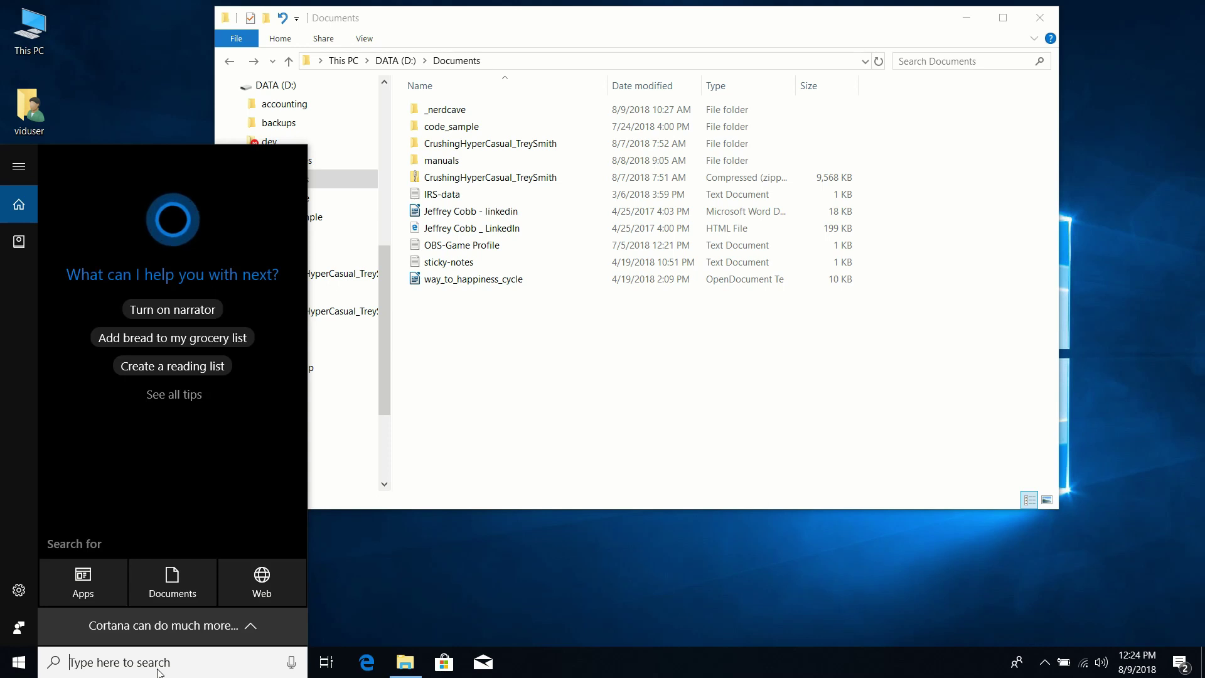
{"action": "left_click", "coordinate": [194, 580]}
{"action": "left_click", "coordinate": [615, 438]}
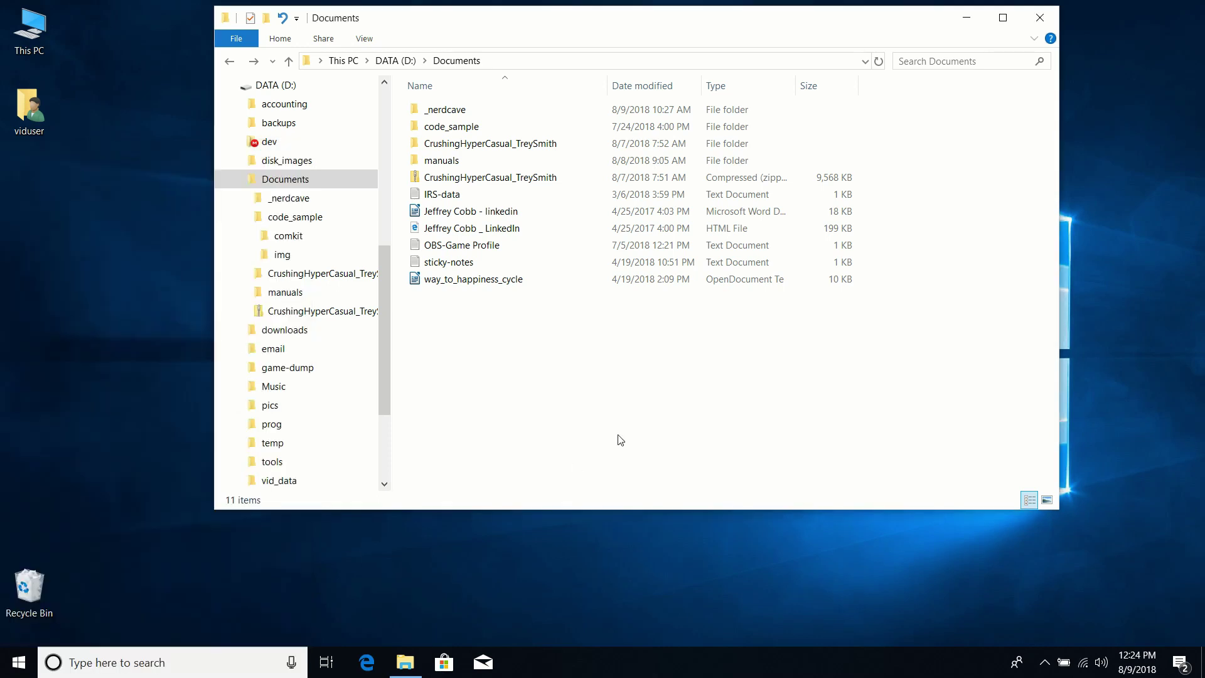
{"action": "left_click_drag", "start_coordinate": [617, 22], "coordinate": [808, 37]}
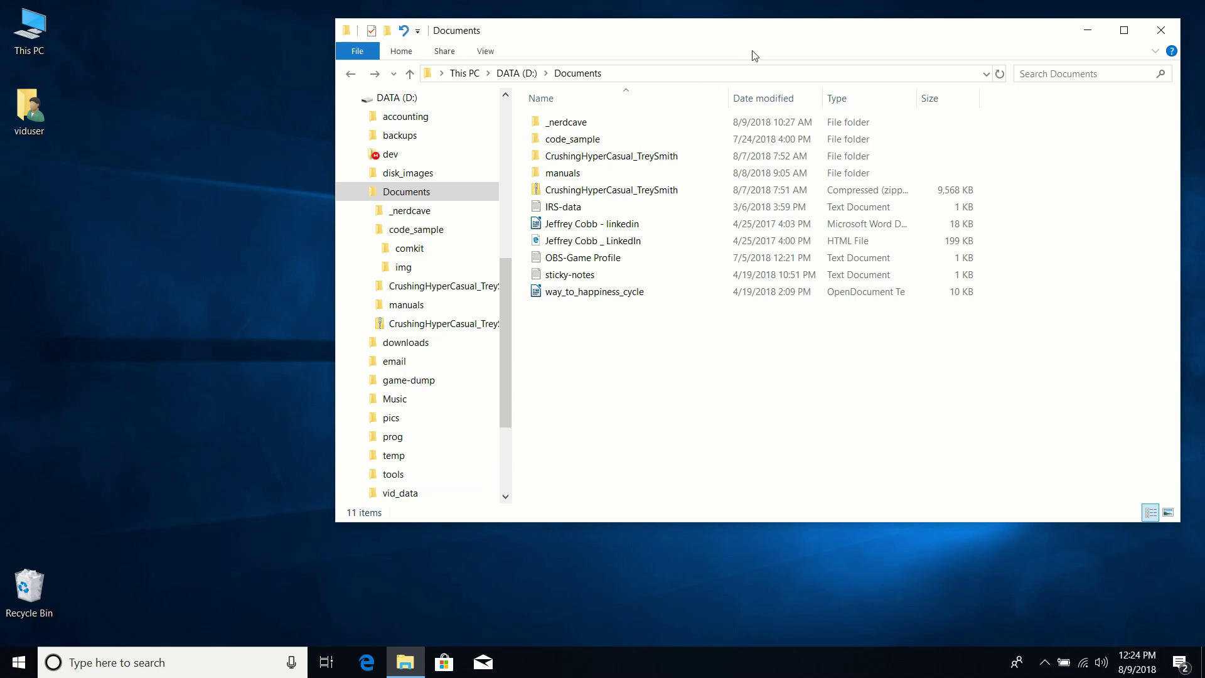
{"action": "left_click_drag", "start_coordinate": [788, 35], "coordinate": [546, 26]}
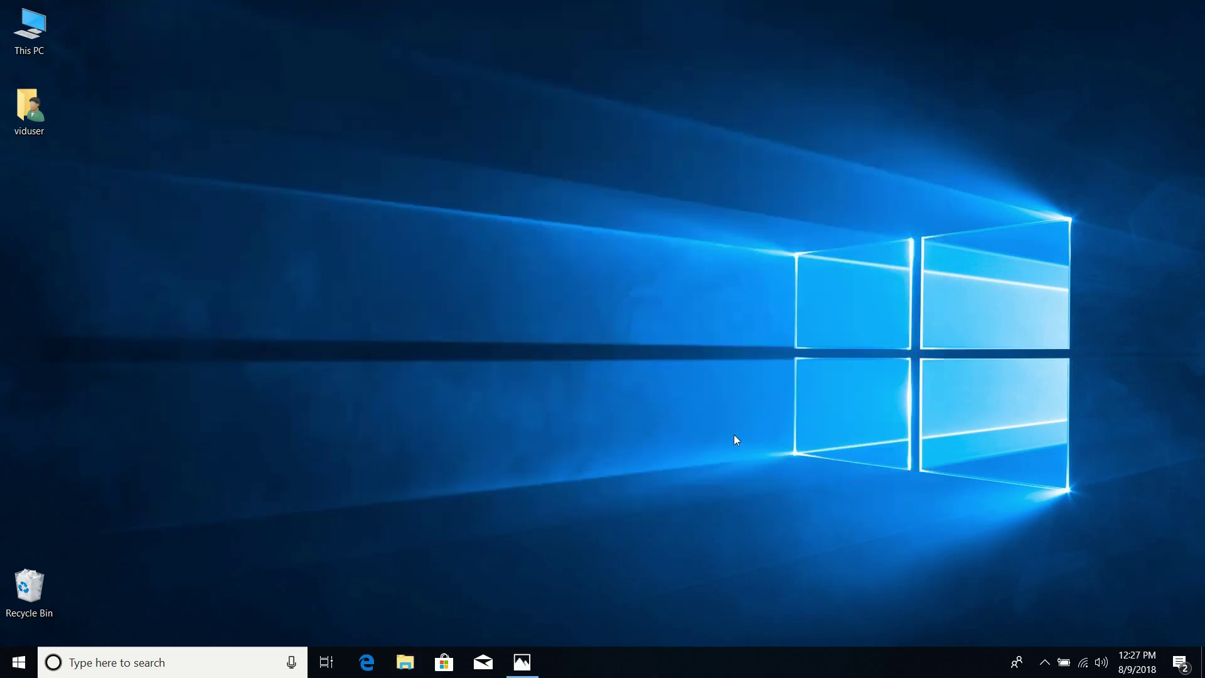
Switch to Photos to show the cave vid intro.png image.
{"action": "left_click", "coordinate": [521, 662]}
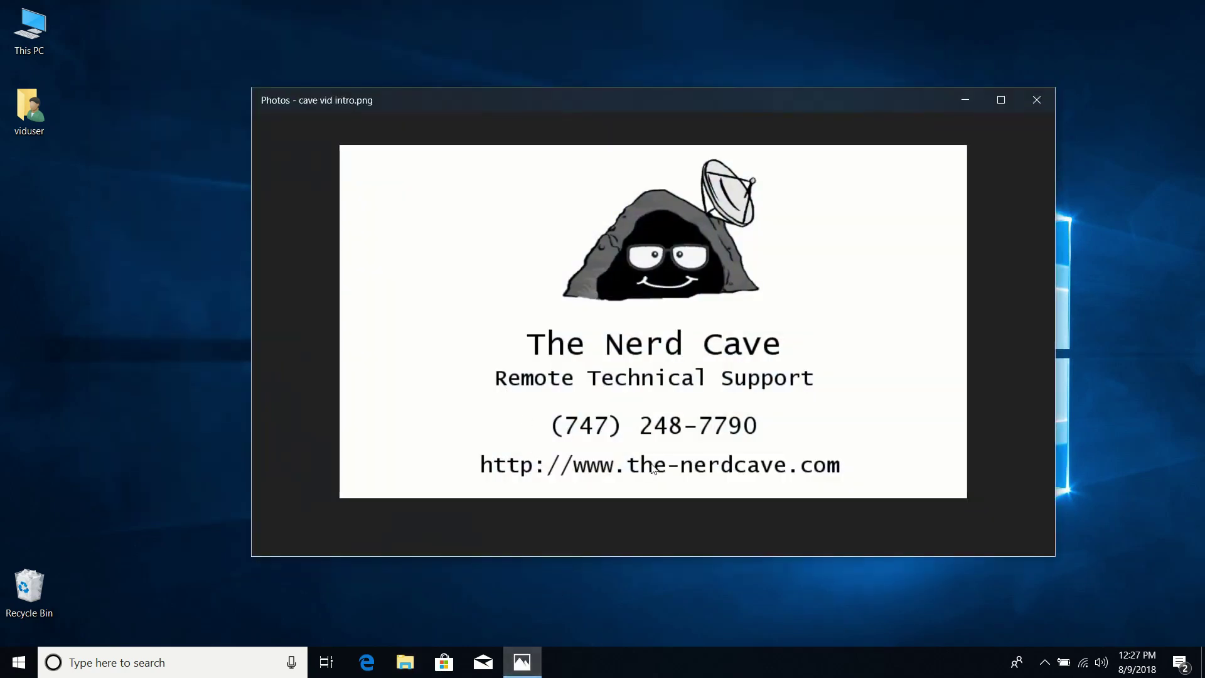